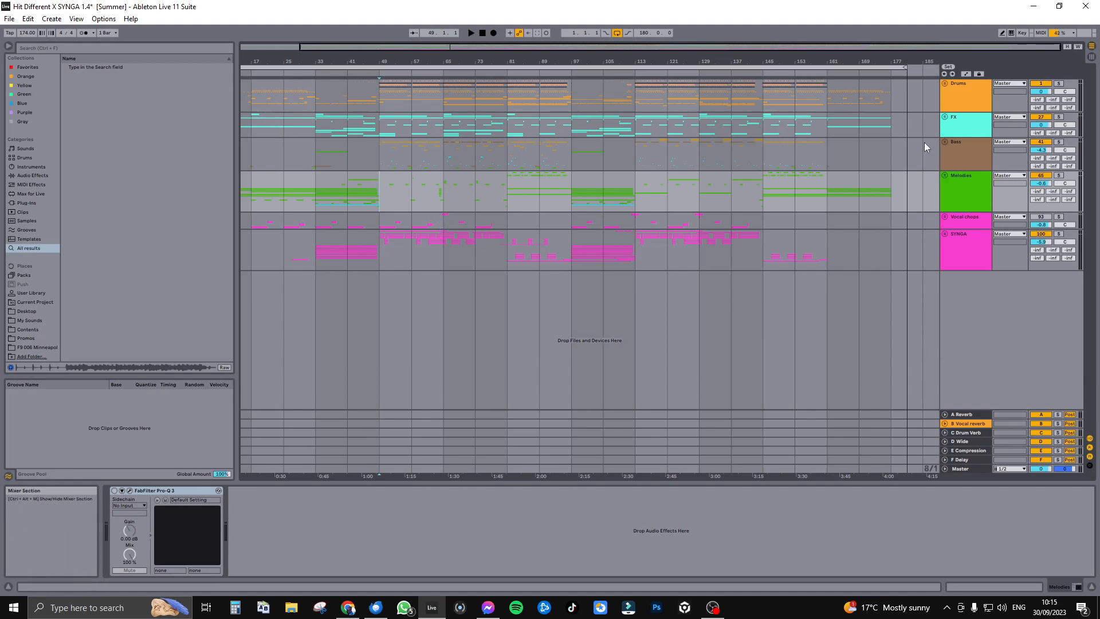
Step: Select the Drums group and unfold it to show its kick, snare and percussion tracks
click(958, 101)
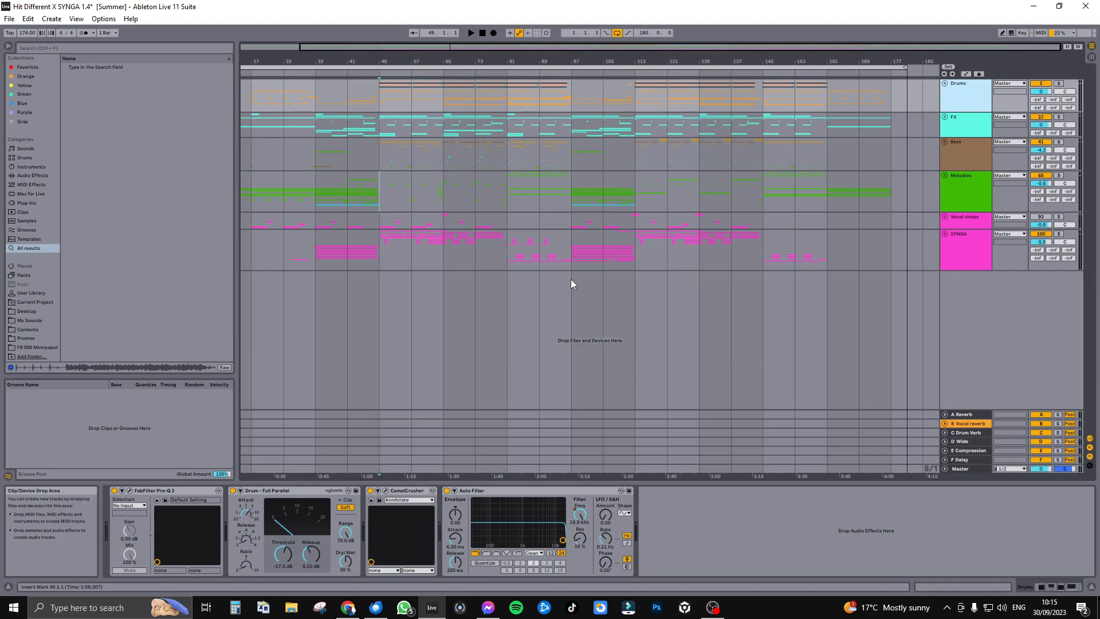
double_click(965, 112)
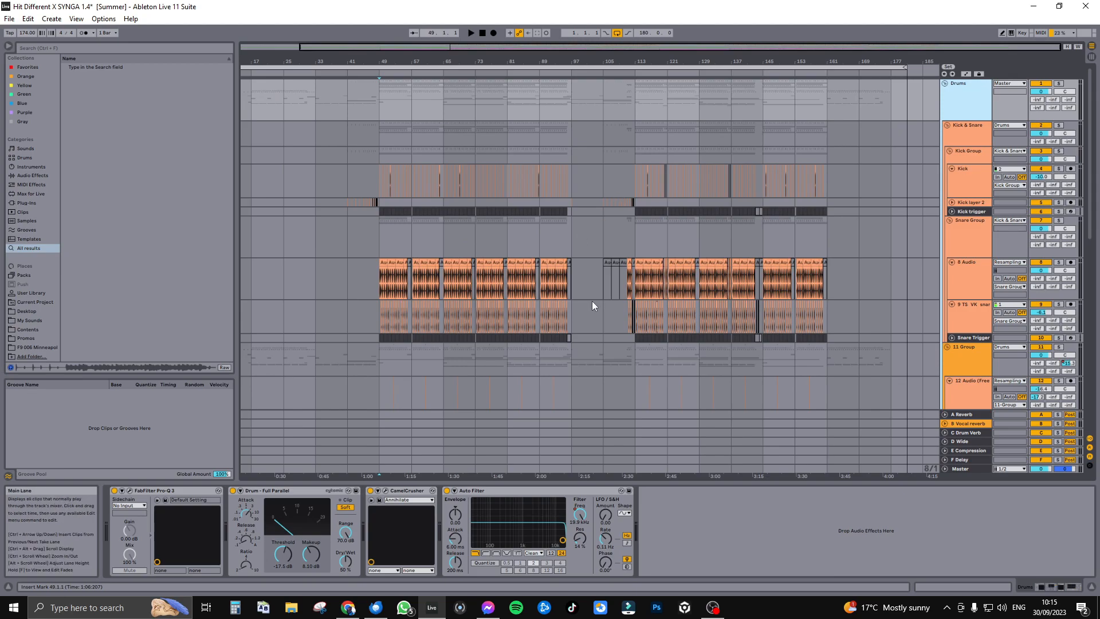
scroll(670, 248, down, 3)
scroll(671, 249, up, 3)
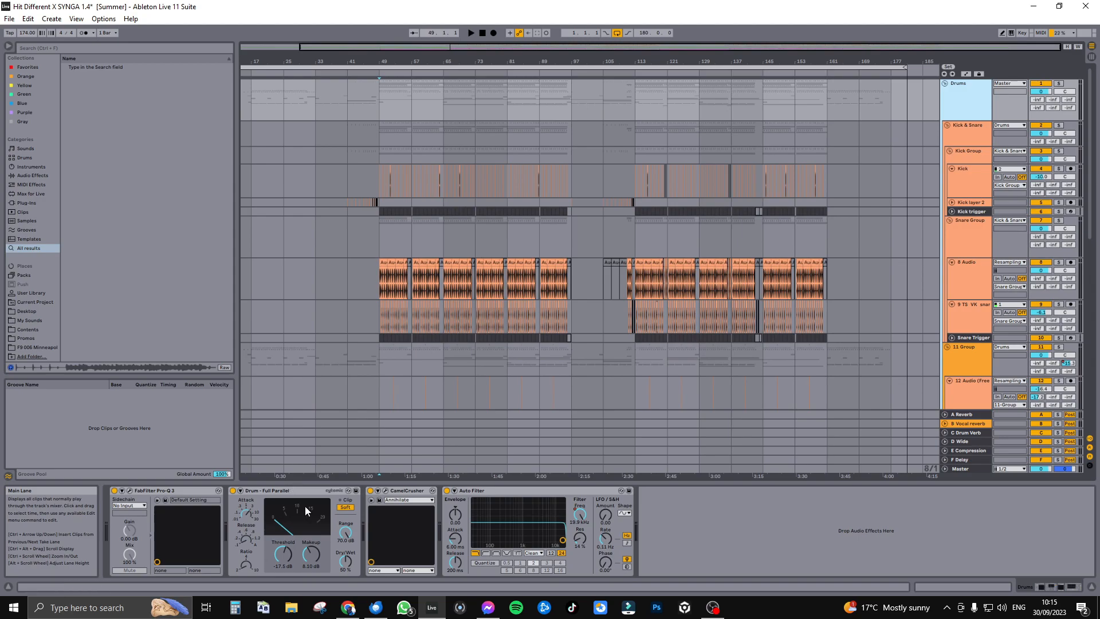
Step: Inspect the FabFilter Pro-Q 3 curve on the Drums group and select the Drum - Full Parallel compressor
click(129, 491)
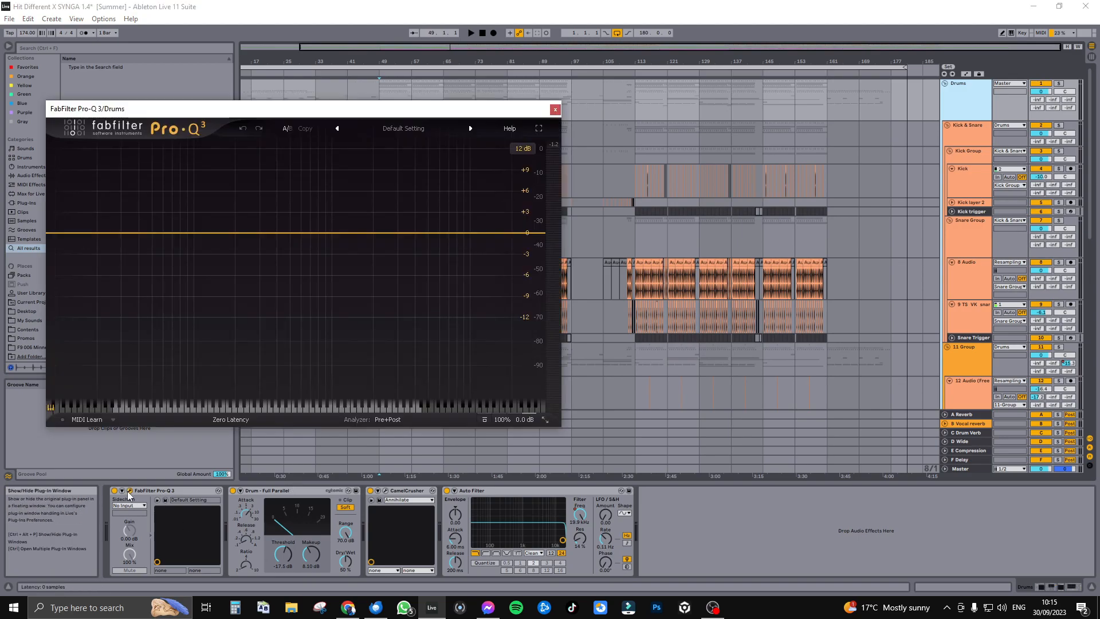
click(556, 110)
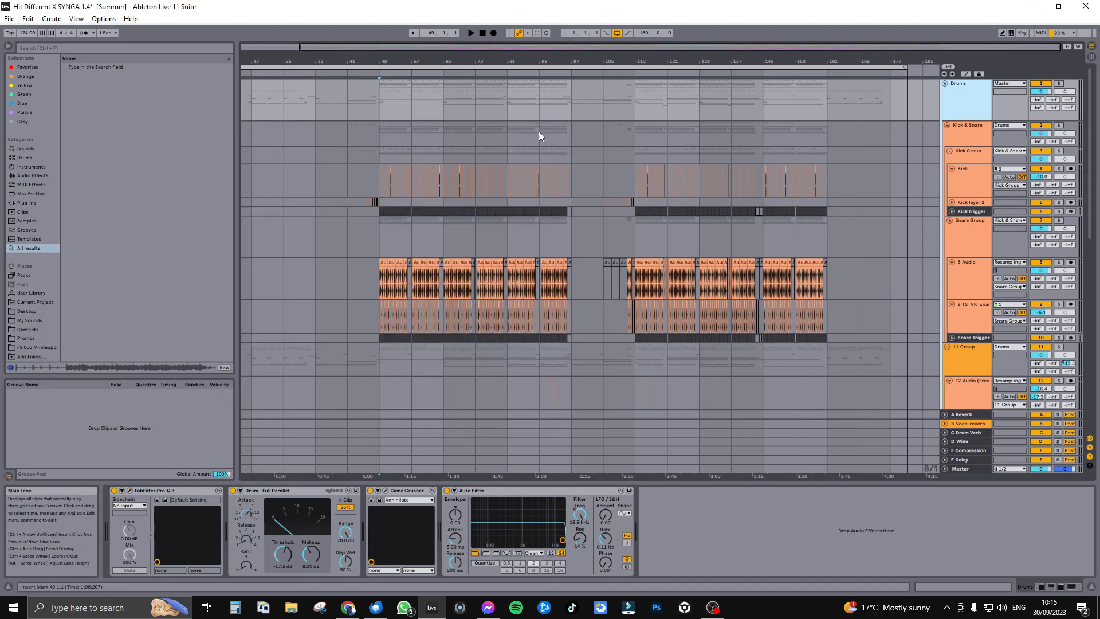
click(130, 491)
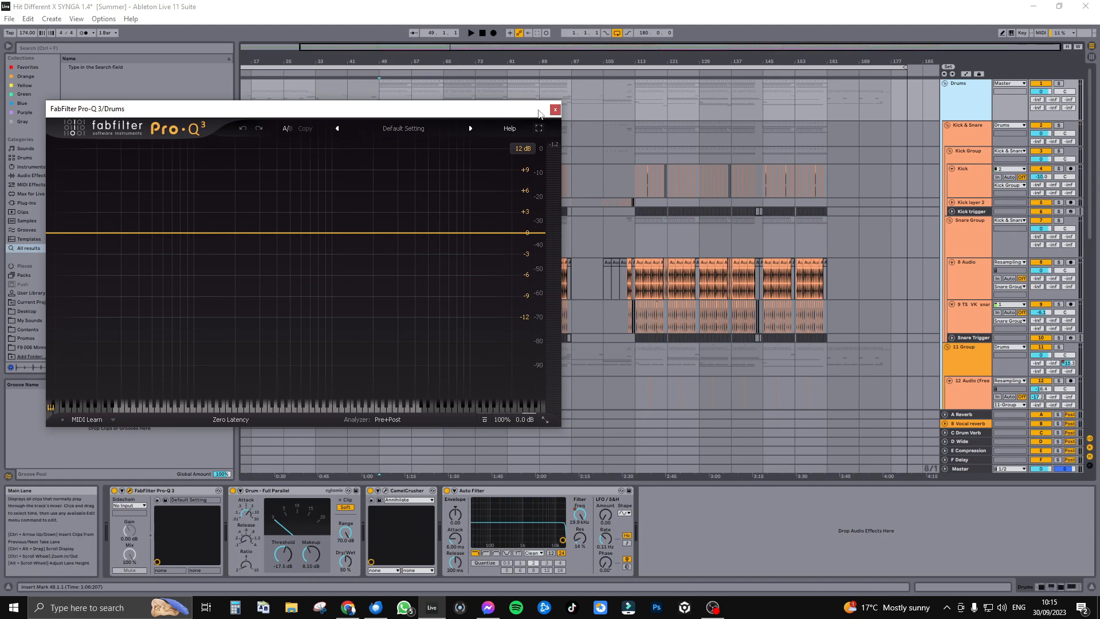
click(555, 109)
click(274, 491)
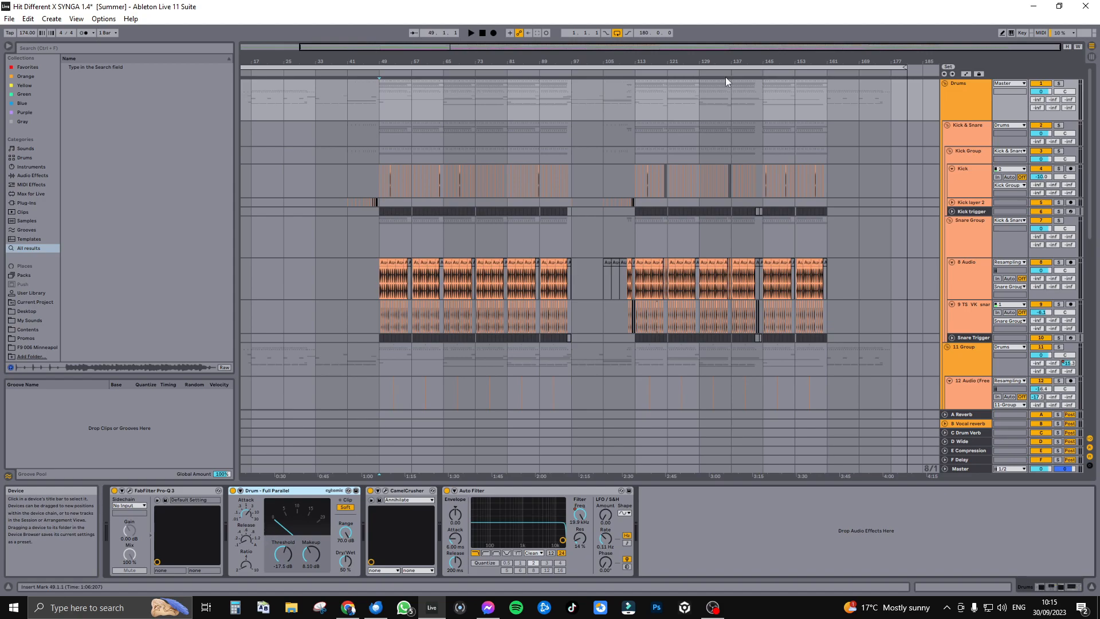
Step: Solo the Drums group and play the section from bar 49 to bar 65
drag(376, 111, 483, 121)
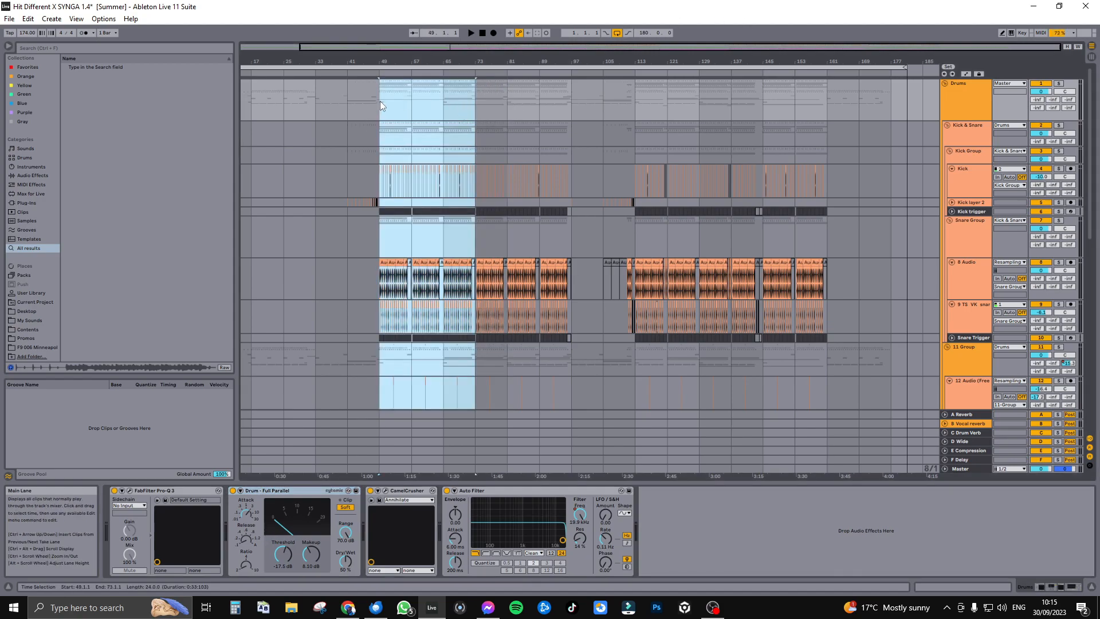
drag(379, 100, 443, 101)
key(space)
key(space)
click(1059, 84)
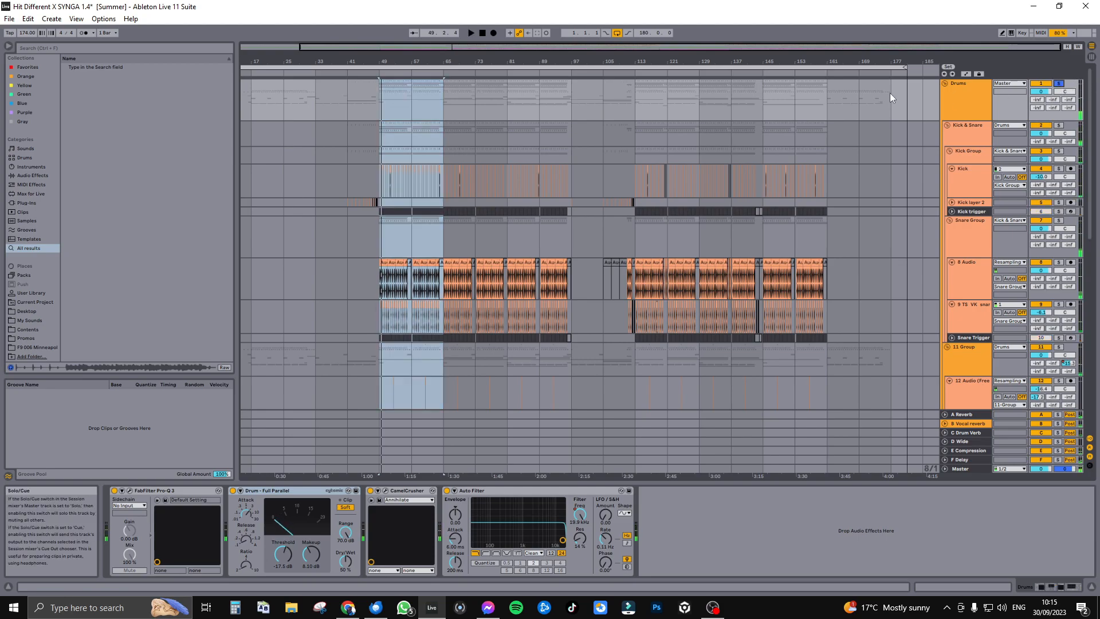
key(space)
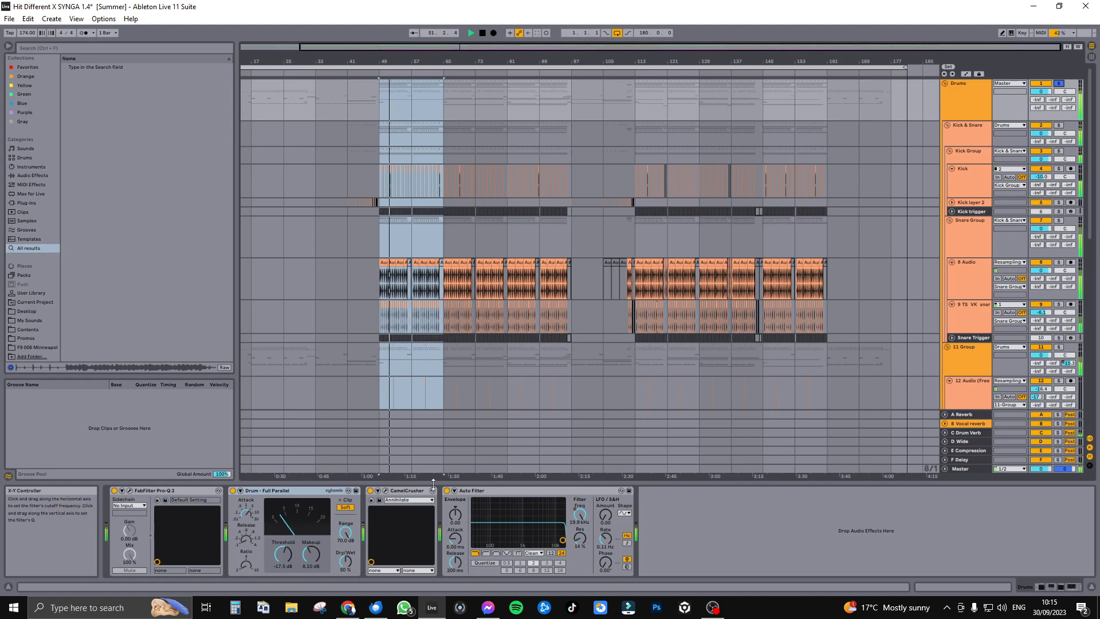
key(space)
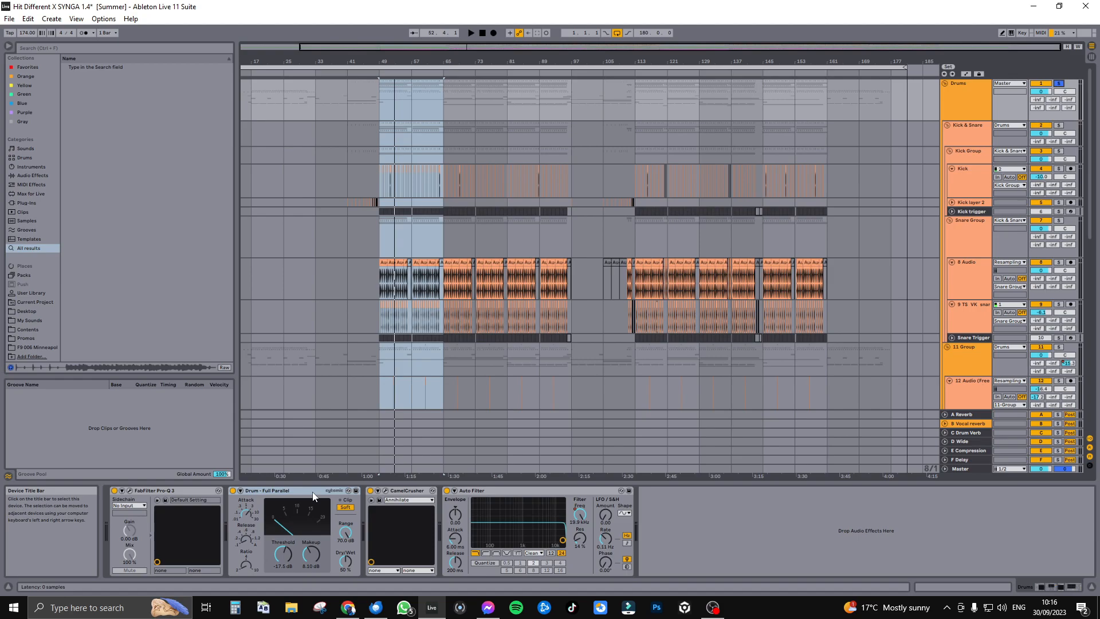
Step: Examine the CamelCrusher distortion settings on the Drums group and close the plug-in window
click(384, 491)
drag(503, 204, 340, 189)
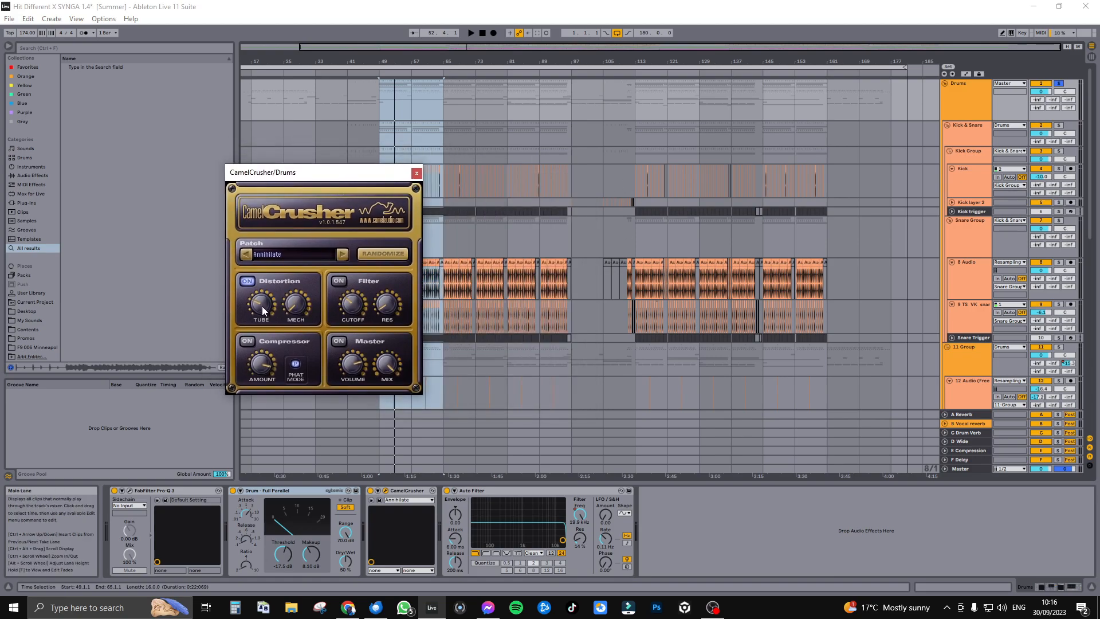
click(416, 172)
Step: Show the Auto Filter frequency automation on the Drums group and adjust its lane height
right_click(582, 516)
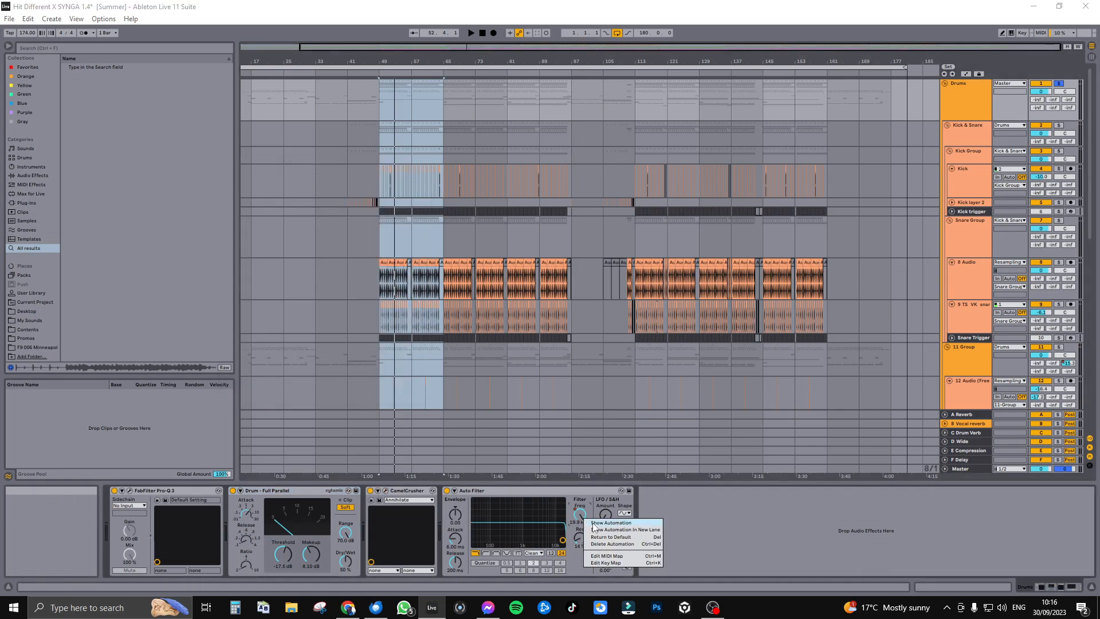
click(595, 522)
drag(962, 120, 962, 177)
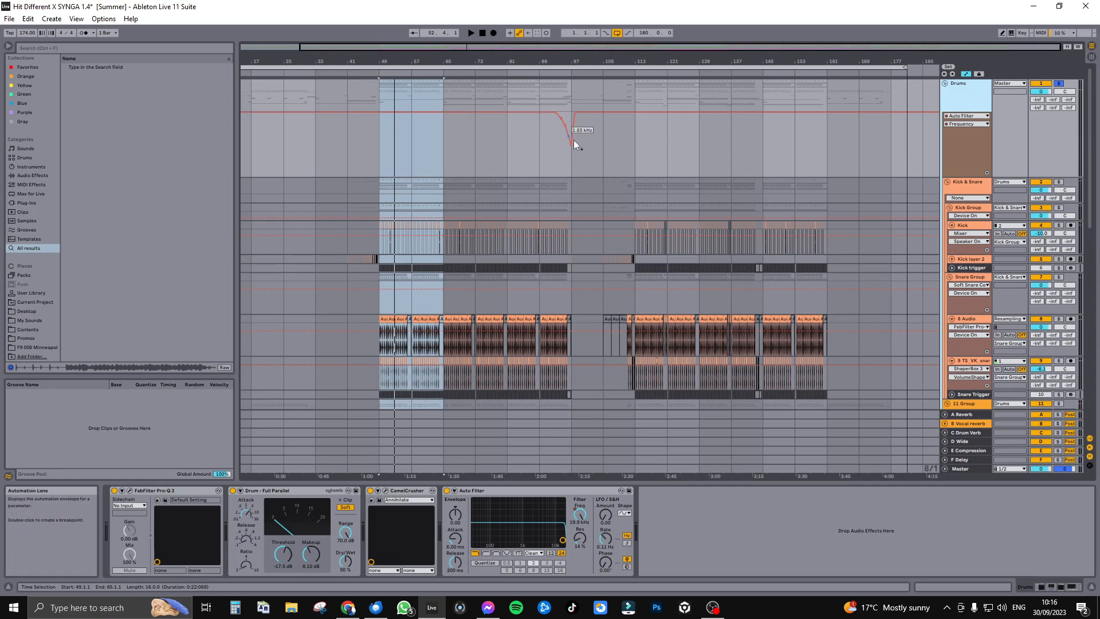
drag(972, 177, 984, 139)
Step: Select bars 49 to 65 of the Kick & Snare group and check the device chains of the Kick & Snare, Kick Group and Kick tracks
click(978, 150)
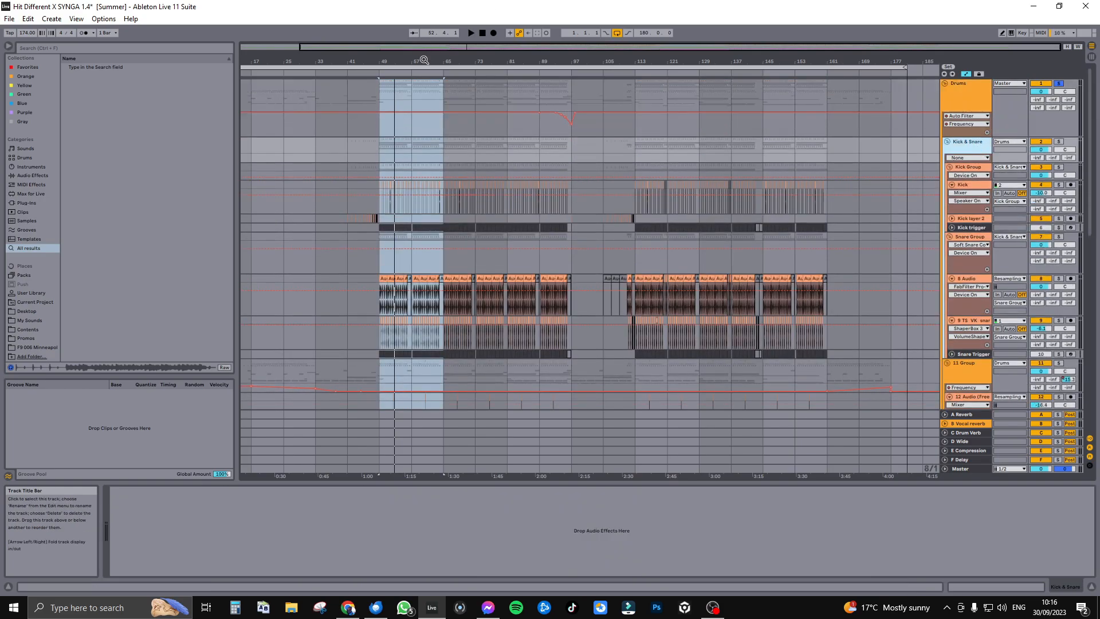
drag(335, 49, 336, 101)
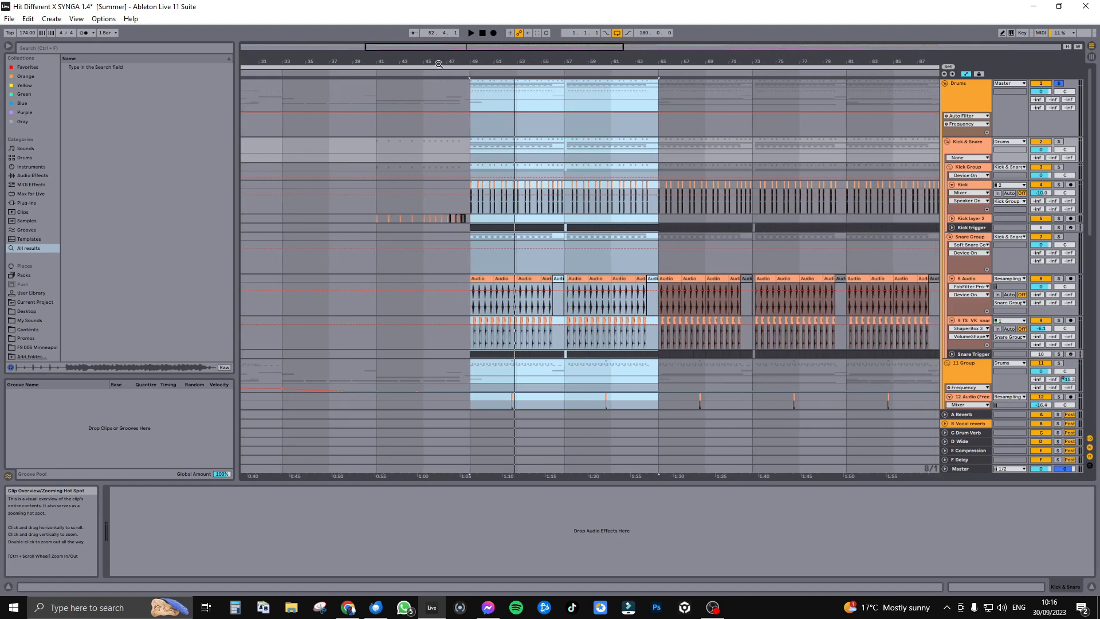
drag(469, 150, 668, 156)
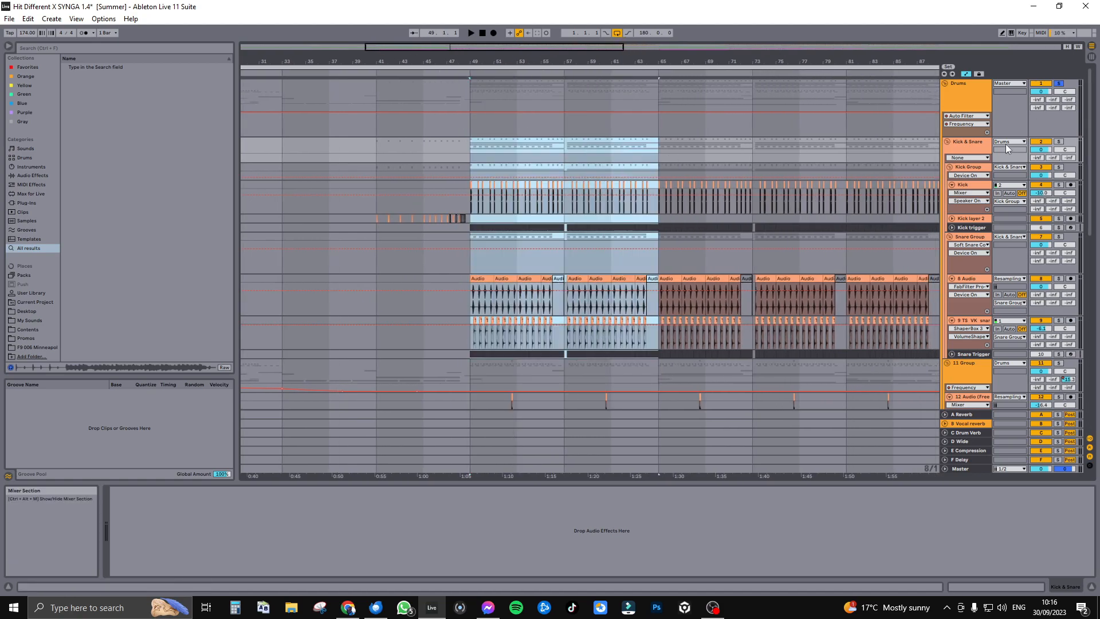
click(982, 150)
click(970, 169)
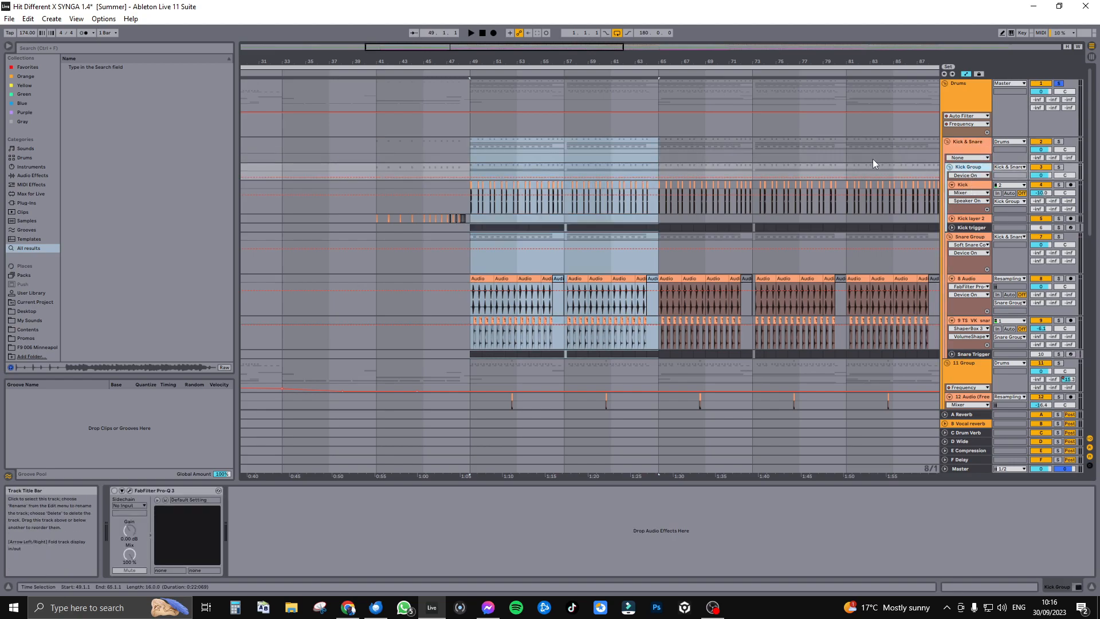
click(971, 185)
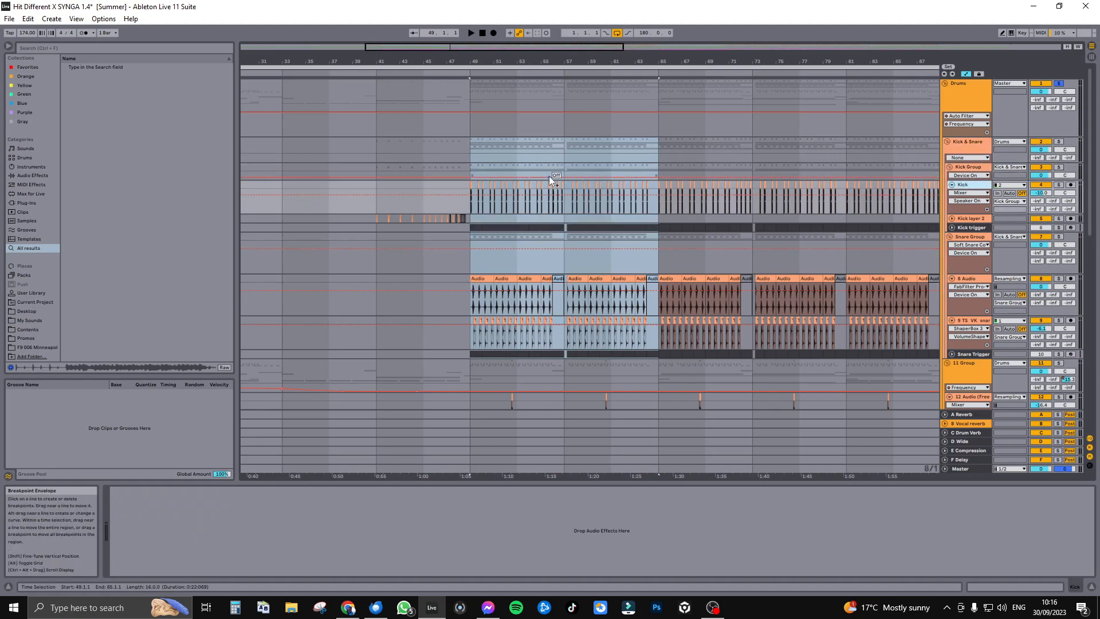
Step: Solo the Kick track, play it from bar 49 and examine the first kick clip's waveform up close
click(1059, 185)
key(space)
drag(520, 61, 490, 146)
key(space)
drag(564, 62, 500, 229)
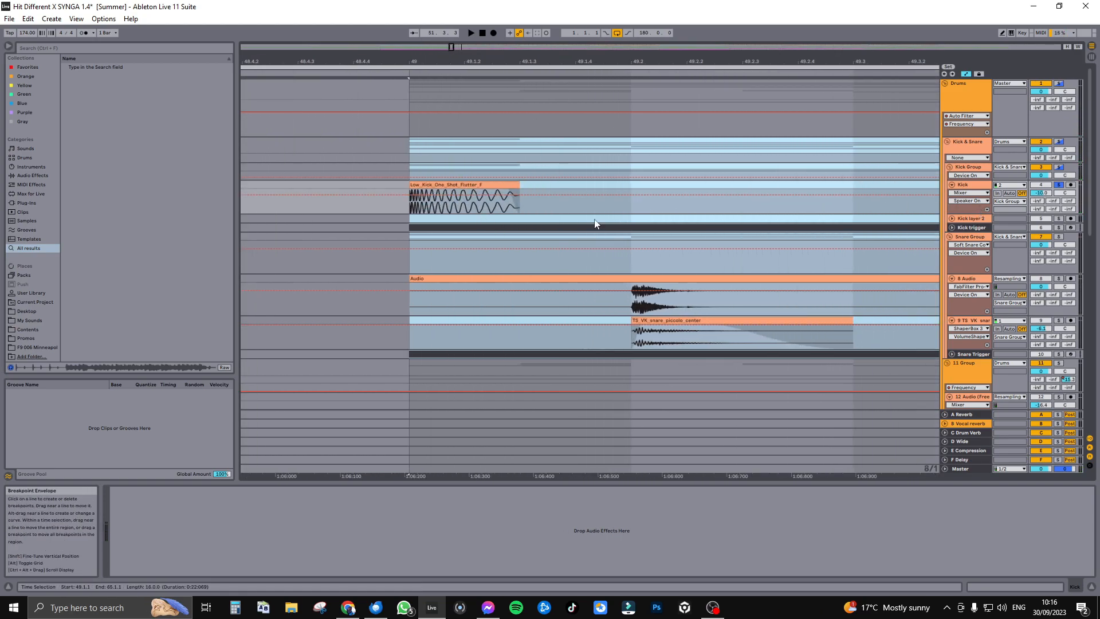
key(space)
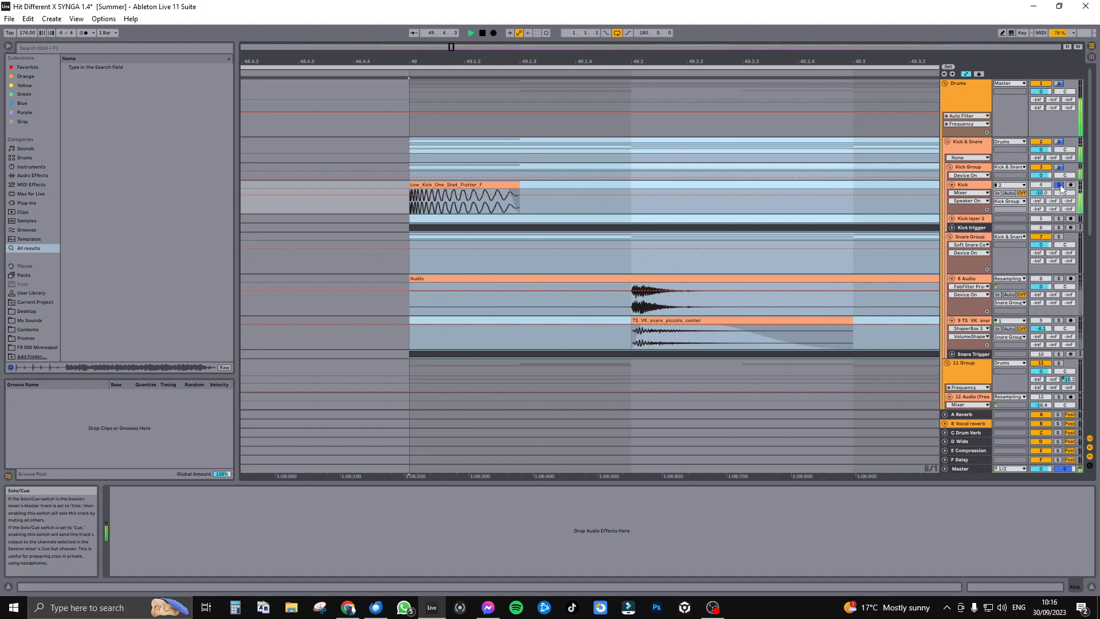
key(space)
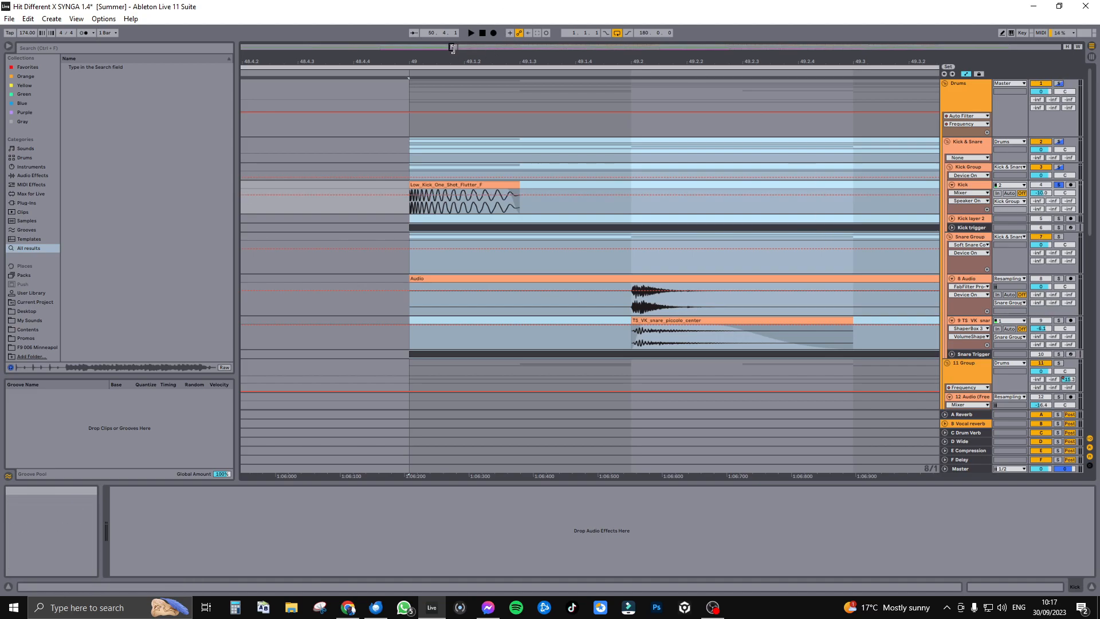
Step: Solo the Snare Group and play it from bar 49
drag(455, 47, 461, 51)
click(1058, 236)
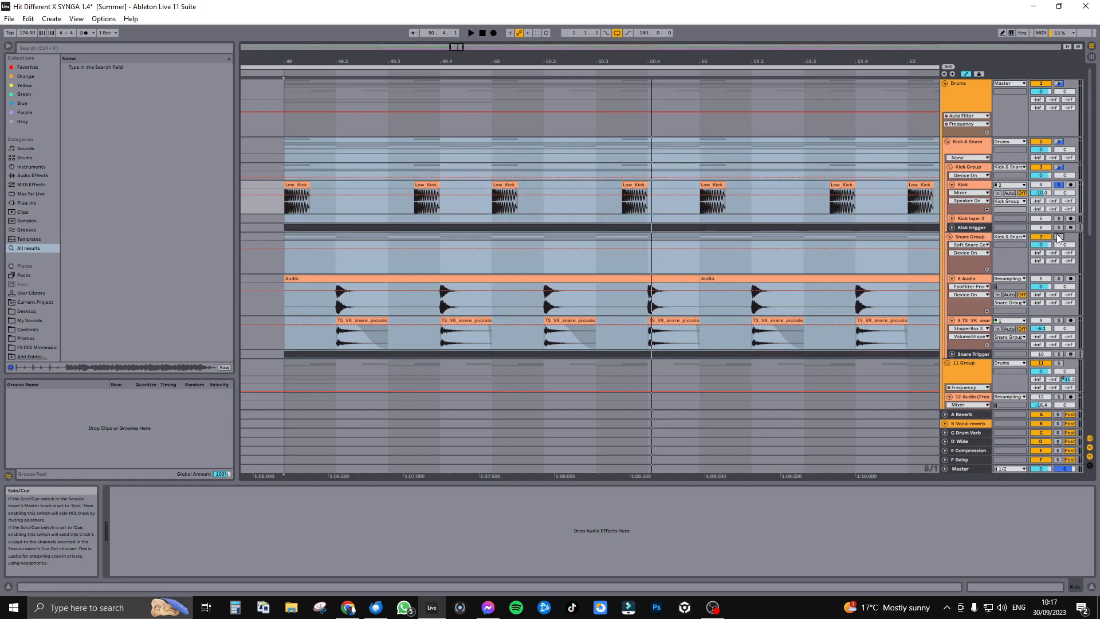
click(278, 264)
key(space)
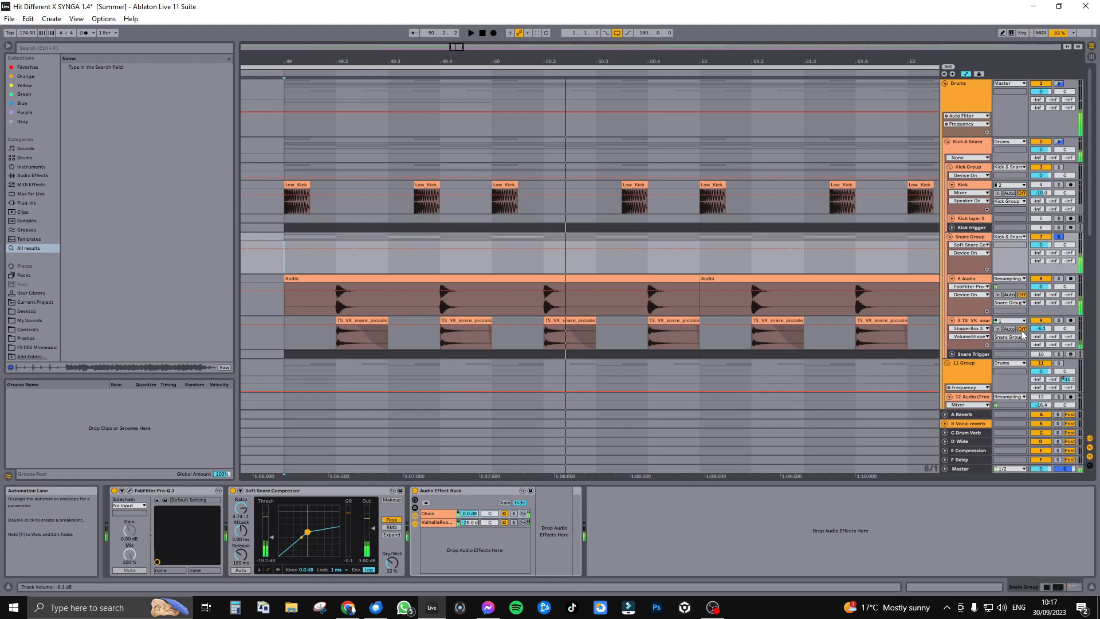
Step: Open the Snare Group's FabFilter Pro-Q 3 window and solo the 8 Audio snare track
click(975, 238)
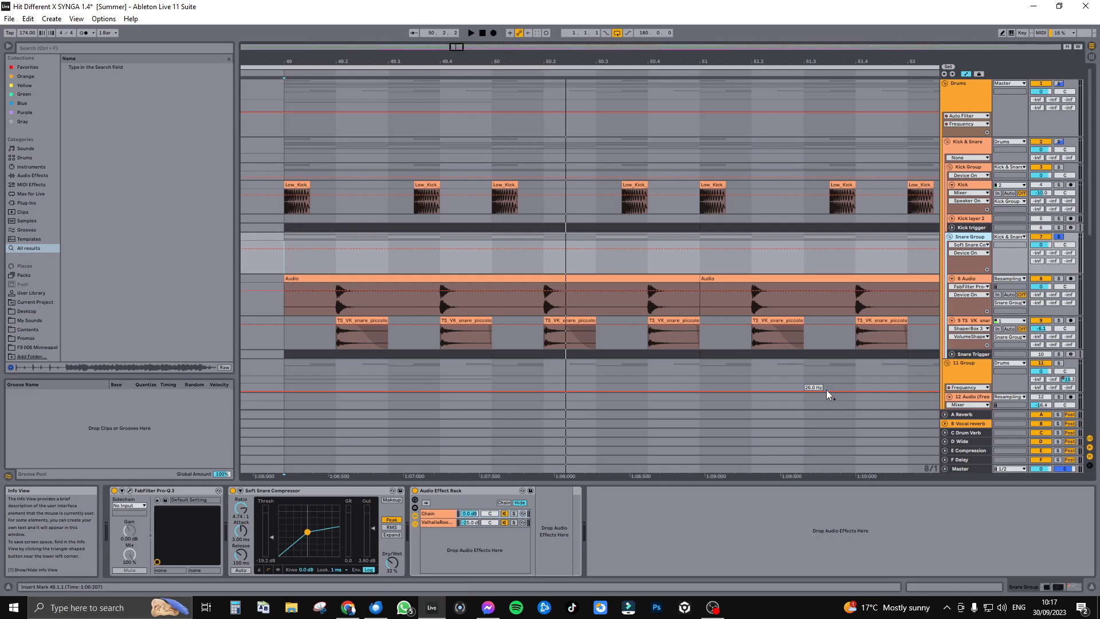
click(129, 490)
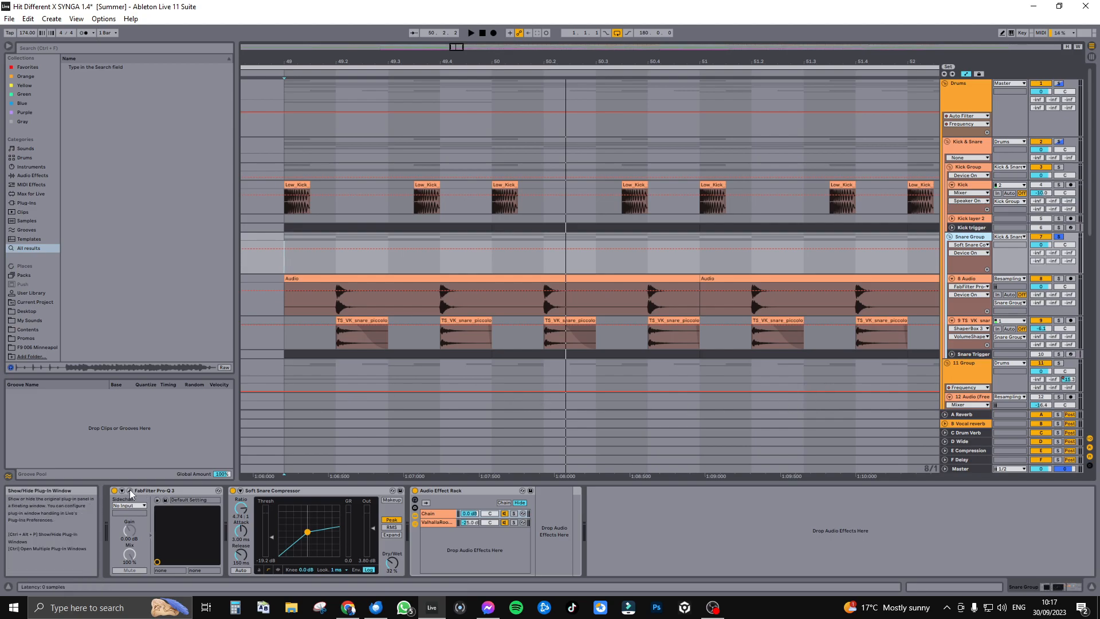
drag(636, 75, 729, 76)
click(856, 298)
Step: Play the soloed snare while examining the Pro-Q 3 bands, and close the EQ window
key(space)
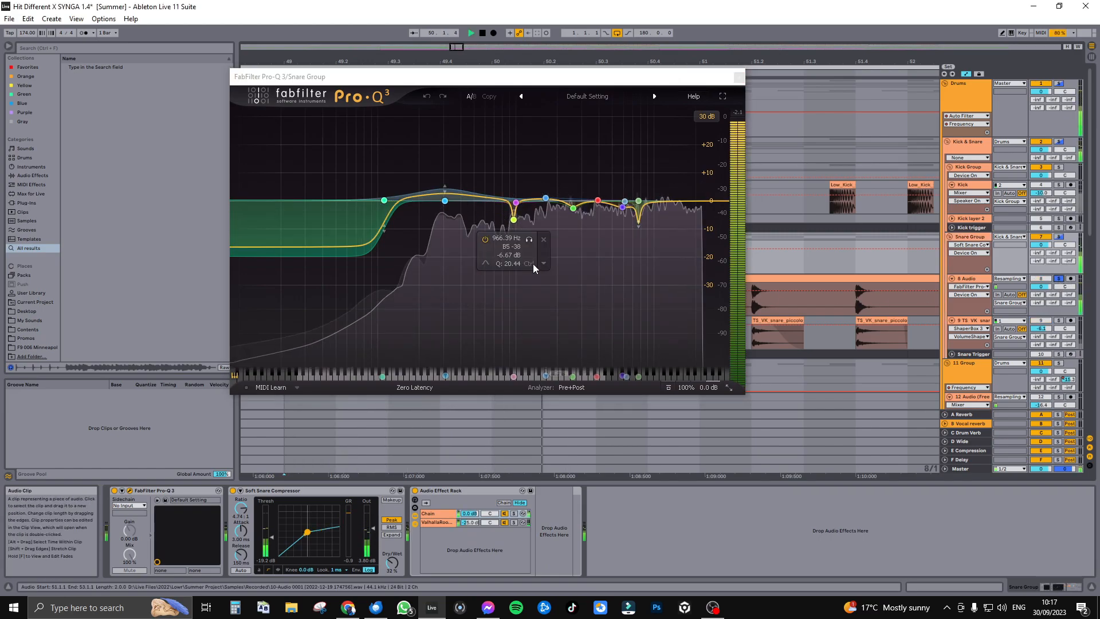
key(space)
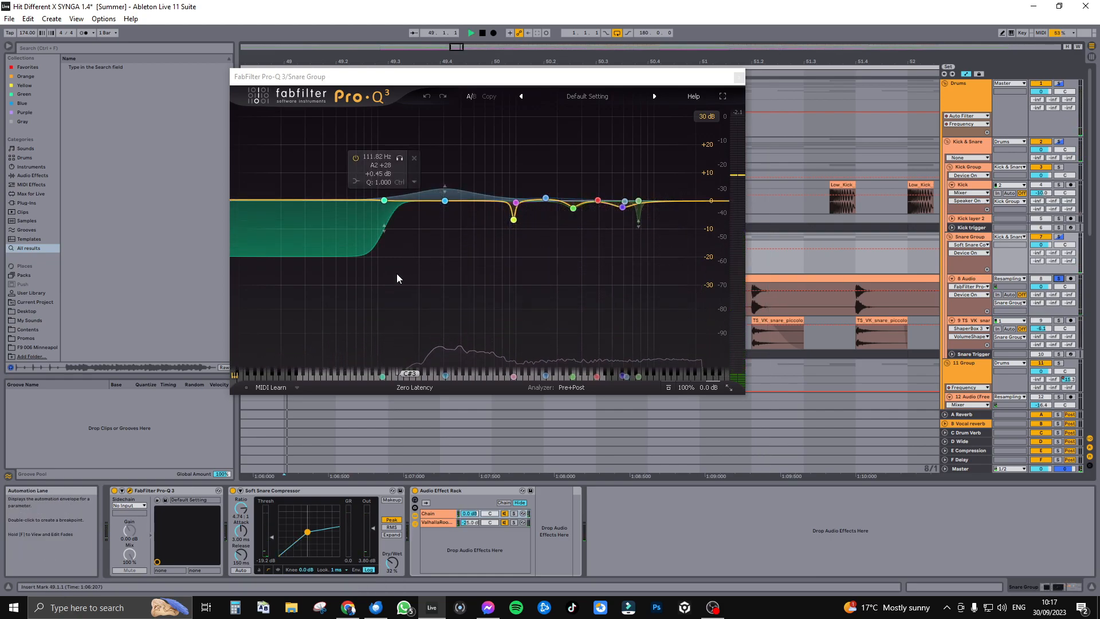
key(space)
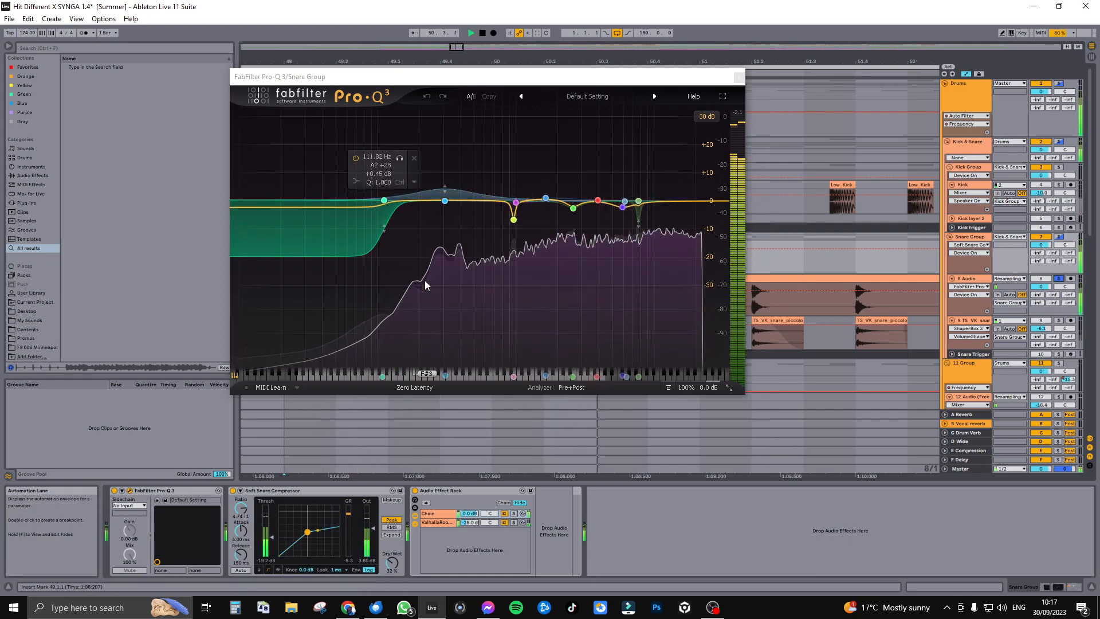
mouse_move(513, 220)
mouse_down()
mouse_move(508, 210)
mouse_move(513, 220)
mouse_up()
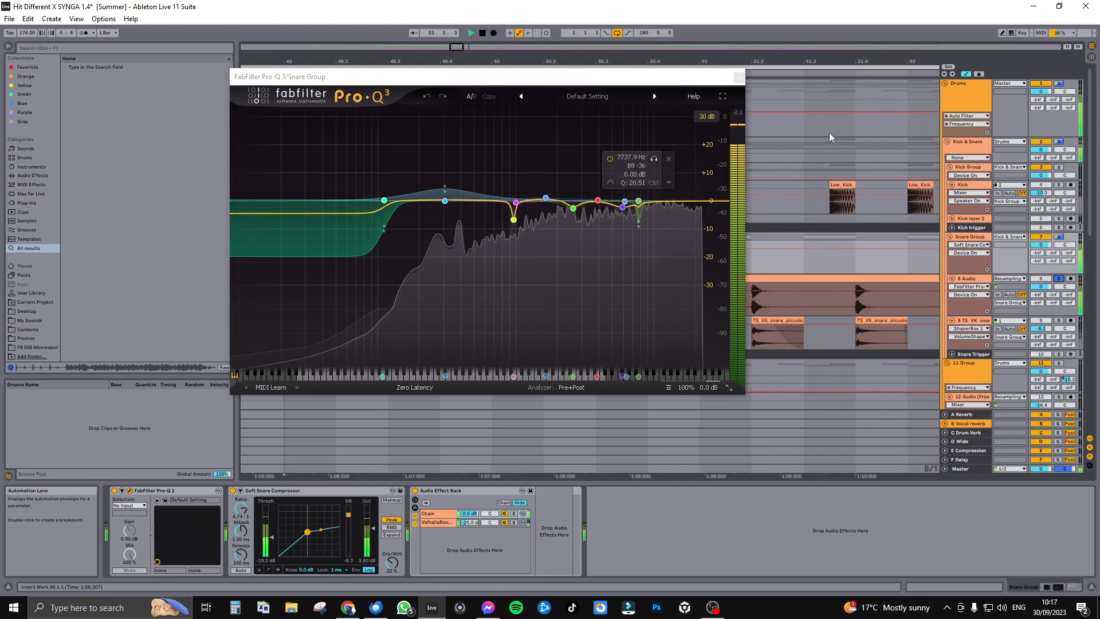
key(space)
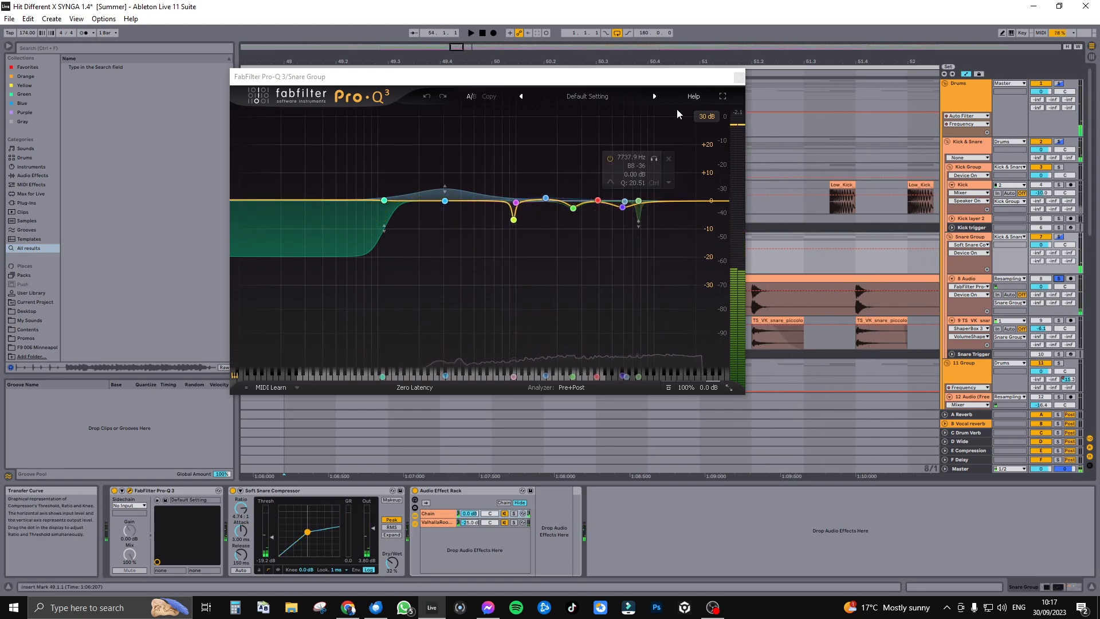
click(739, 76)
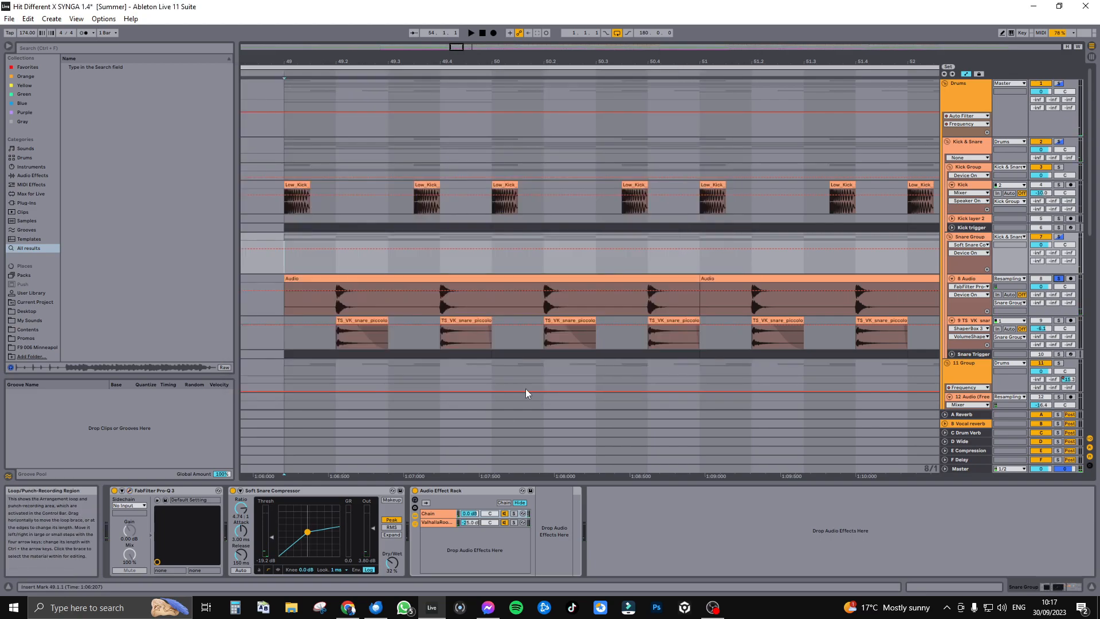
Step: Show the ValhallaRoom chain's devices in the Snare Group's effect rack and select the TS_VK snare piccolo track to see its devices
click(439, 522)
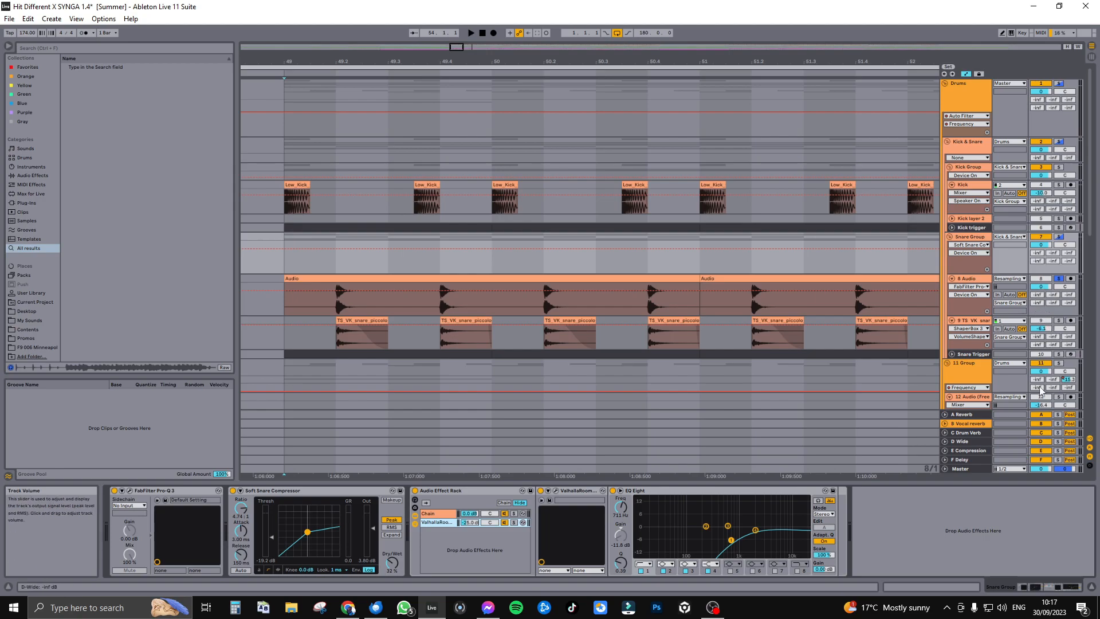
scroll(846, 233, down, 1)
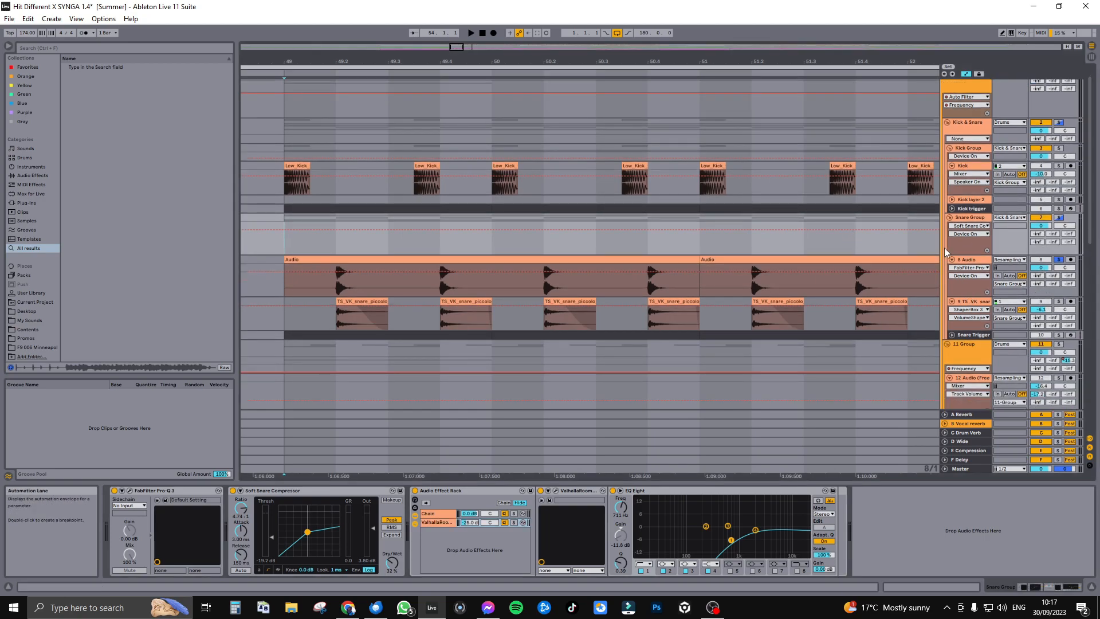
scroll(944, 247, down, 2)
click(987, 267)
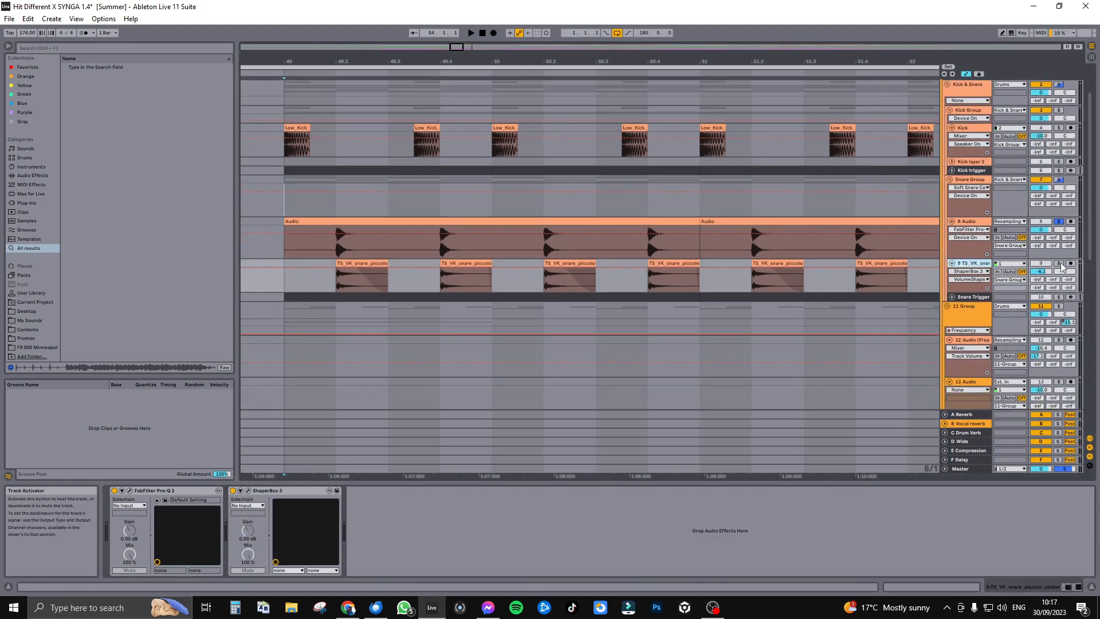
Step: Solo the TS_VK snare piccolo track and play it from its first clip after bar 49
click(1060, 264)
click(350, 272)
key(space)
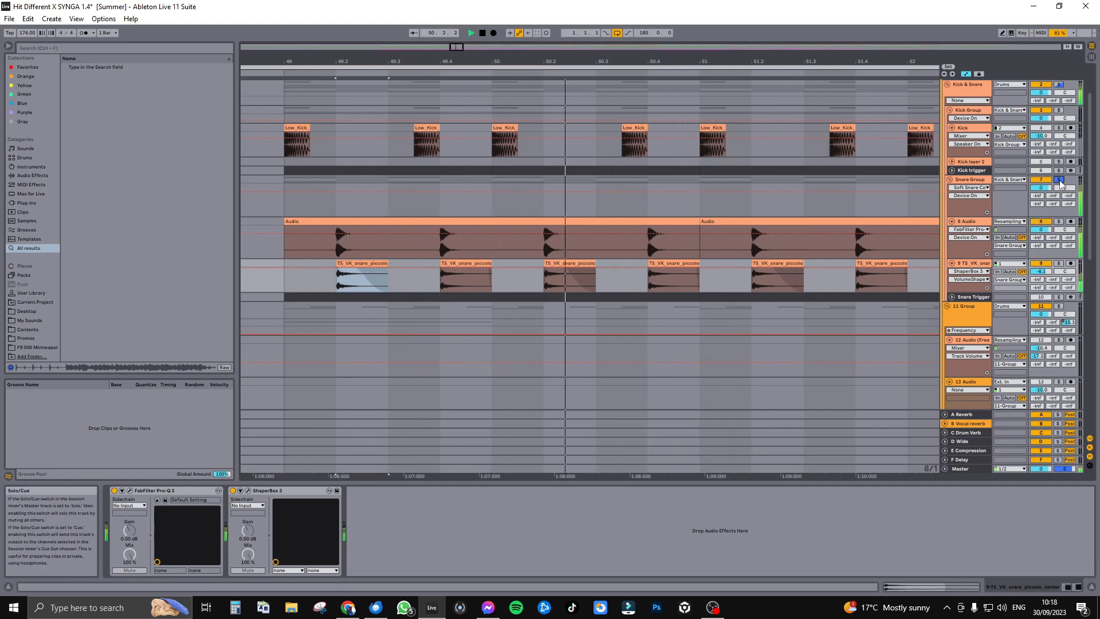
click(1058, 264)
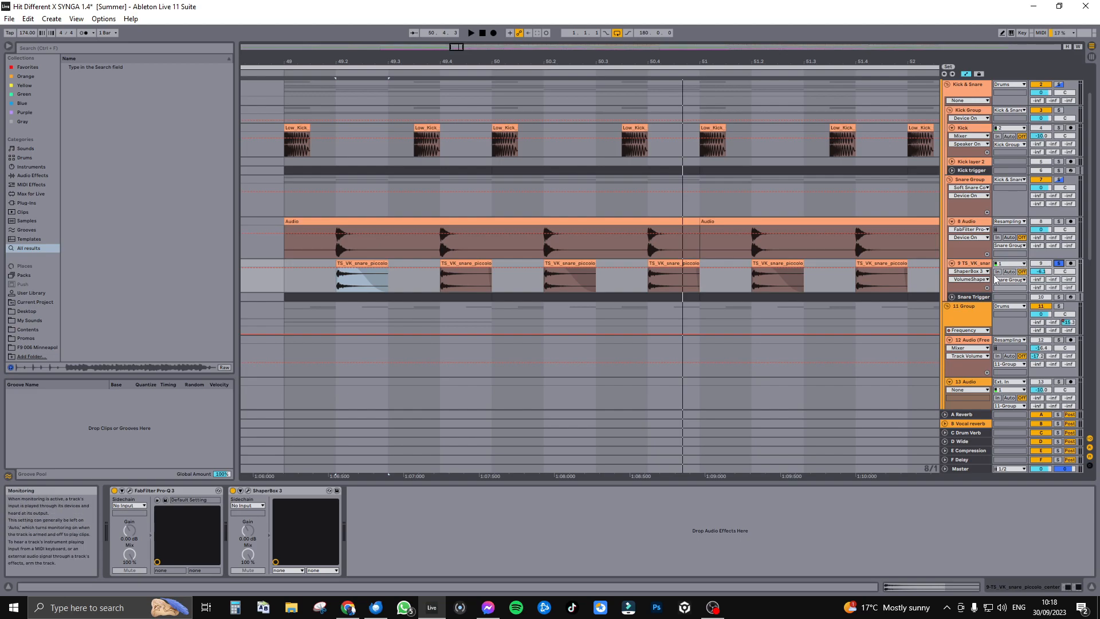
Step: Examine the snare piccolo's FabFilter Pro-Q 3 curve, close it, and open the track's ShaperBox 3 window
click(130, 491)
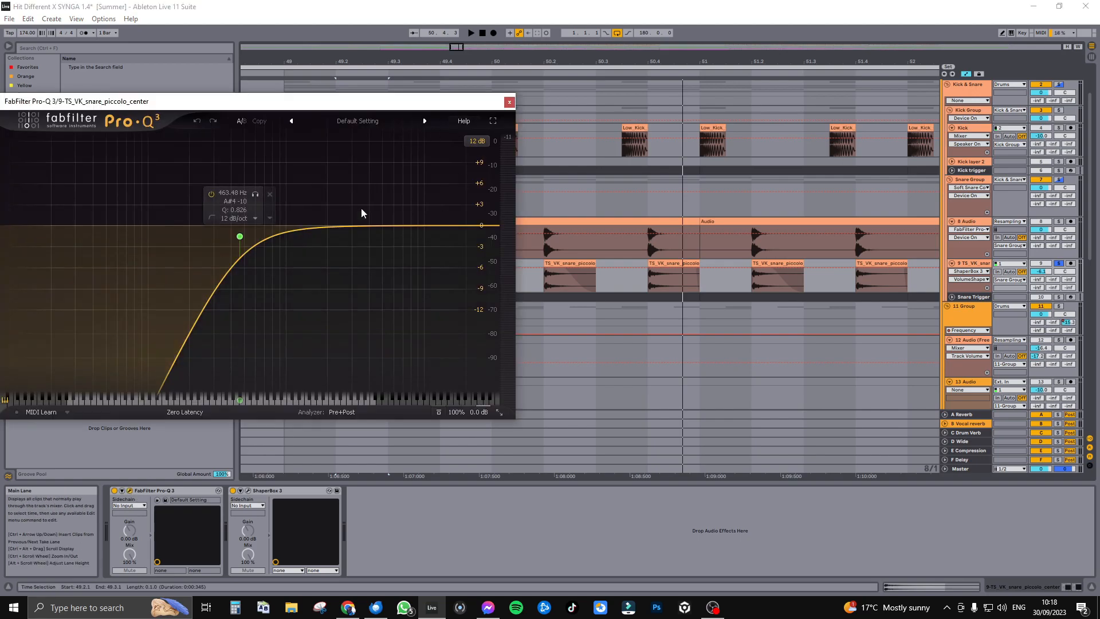
click(511, 103)
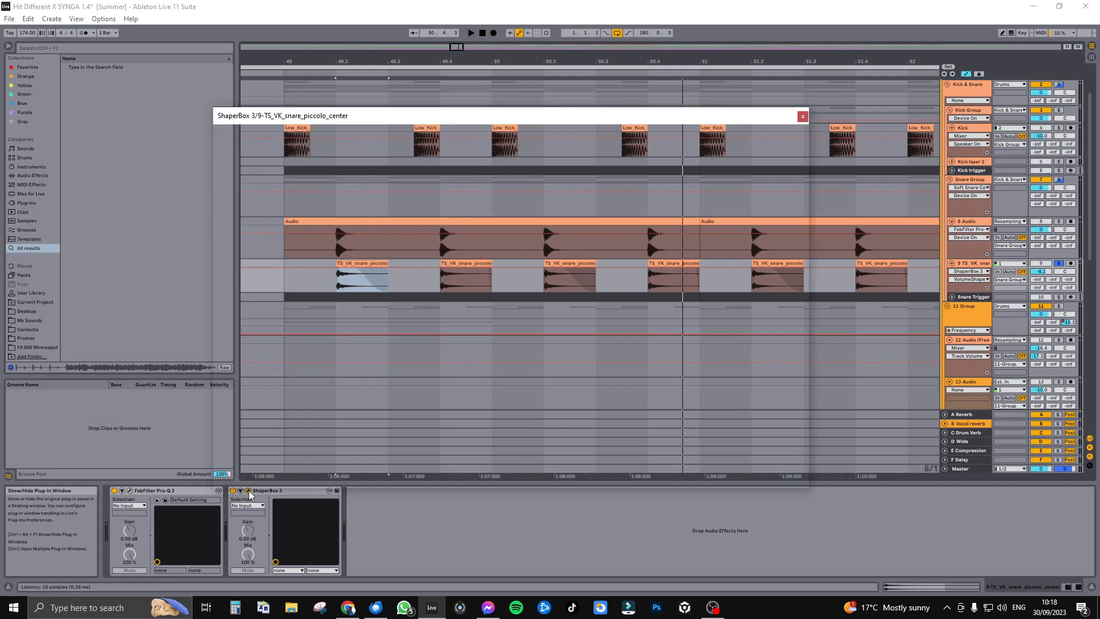
click(248, 491)
drag(724, 121, 728, 95)
drag(524, 97, 588, 88)
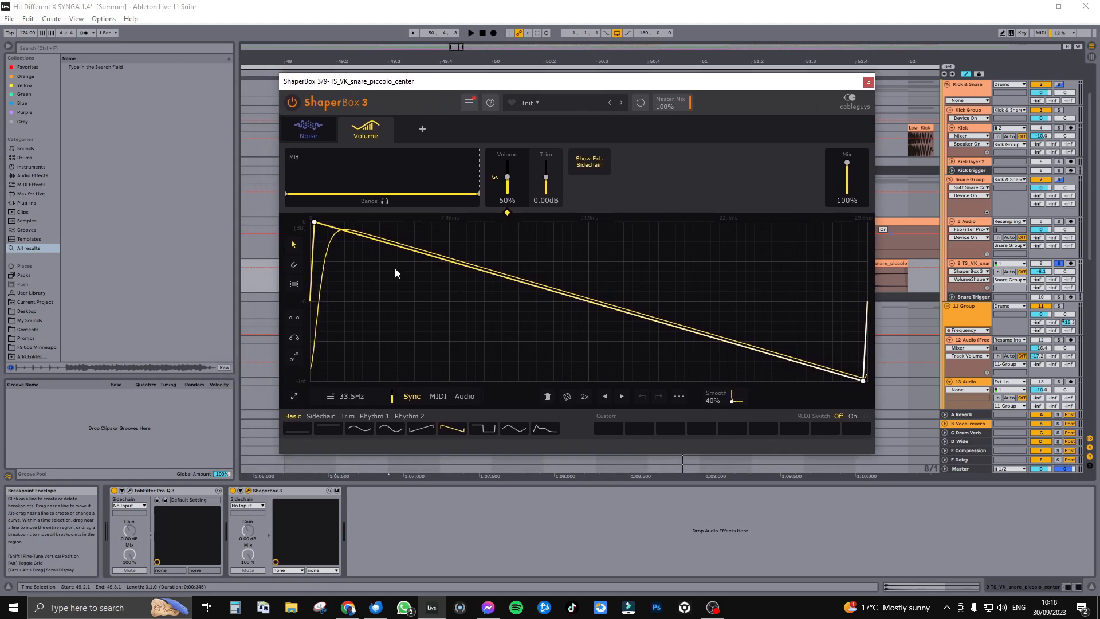
Step: Review ShaperBox 3's Noise and Volume shapers while playing the snare piccolo layer, and close the plug-in window
click(308, 134)
click(357, 132)
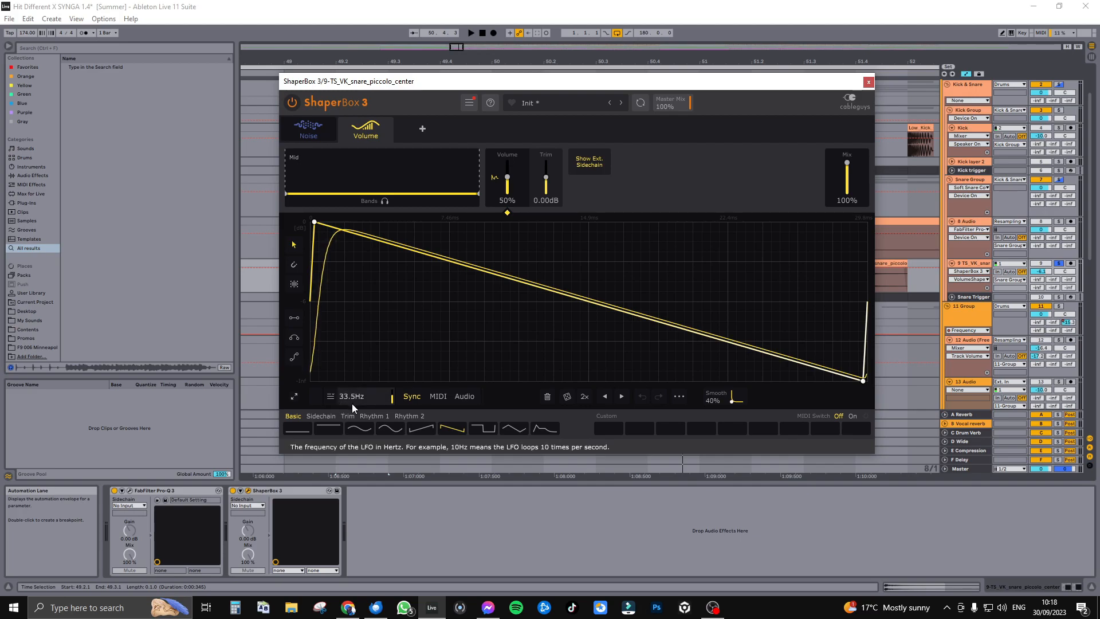
key(space)
key(space)
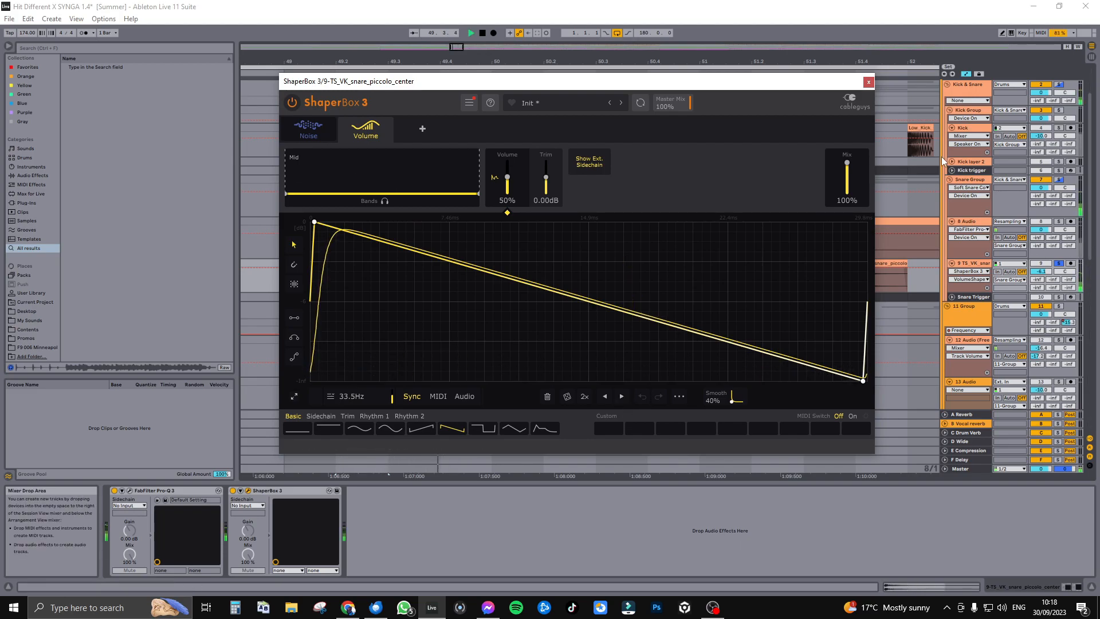
mouse_move(847, 81)
mouse_down()
mouse_move(837, 83)
mouse_move(846, 83)
mouse_up()
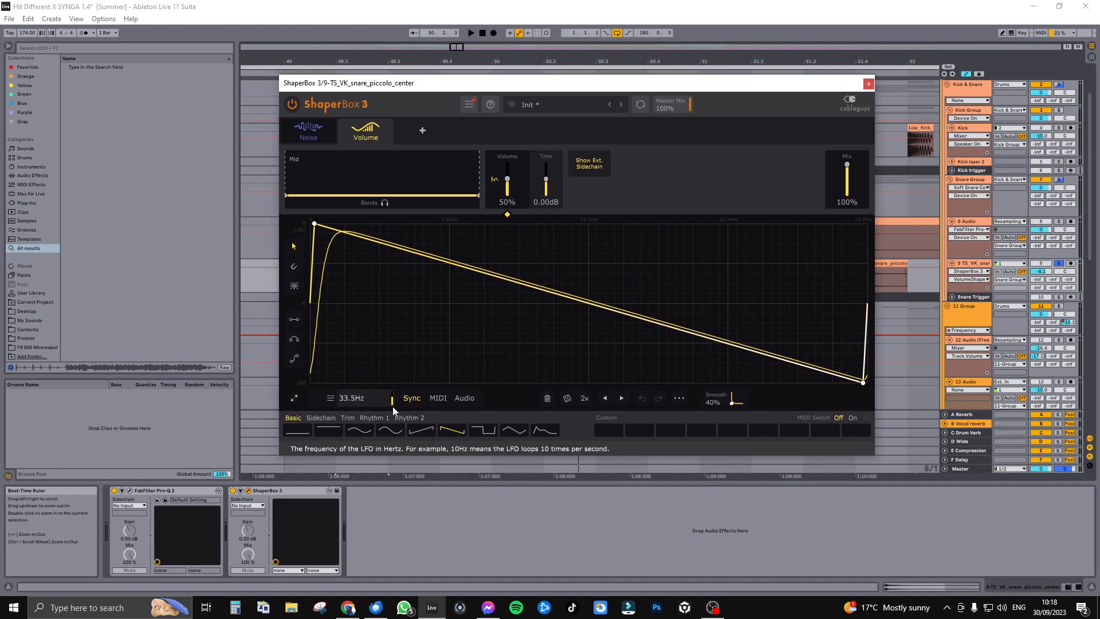
click(869, 84)
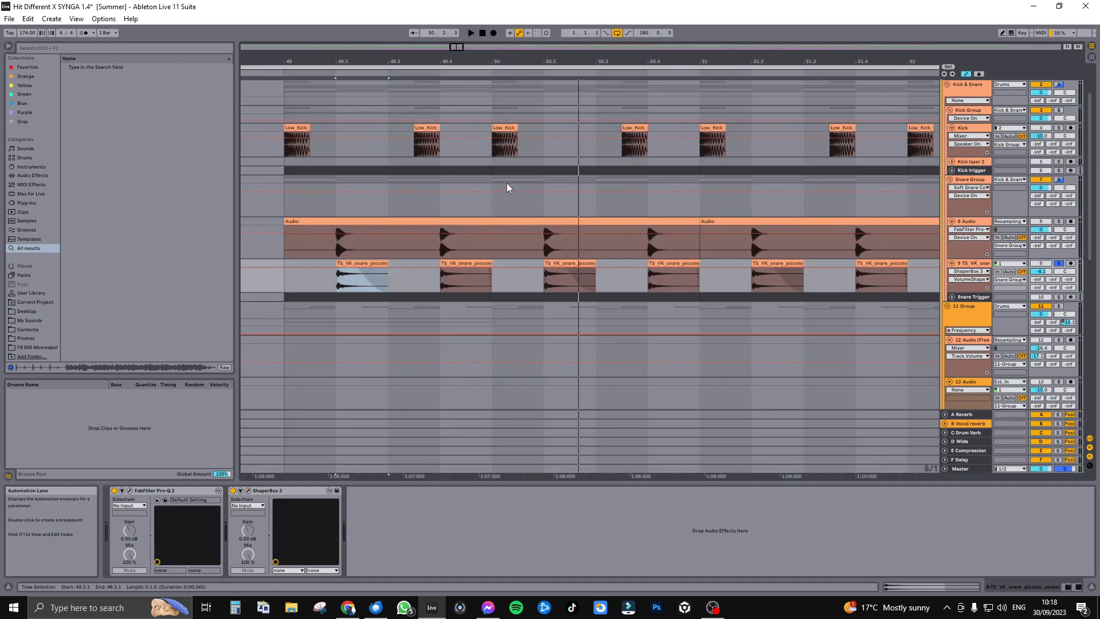
Step: Play the soloed snare piccolo layer again from its first clip
drag(457, 49, 457, 16)
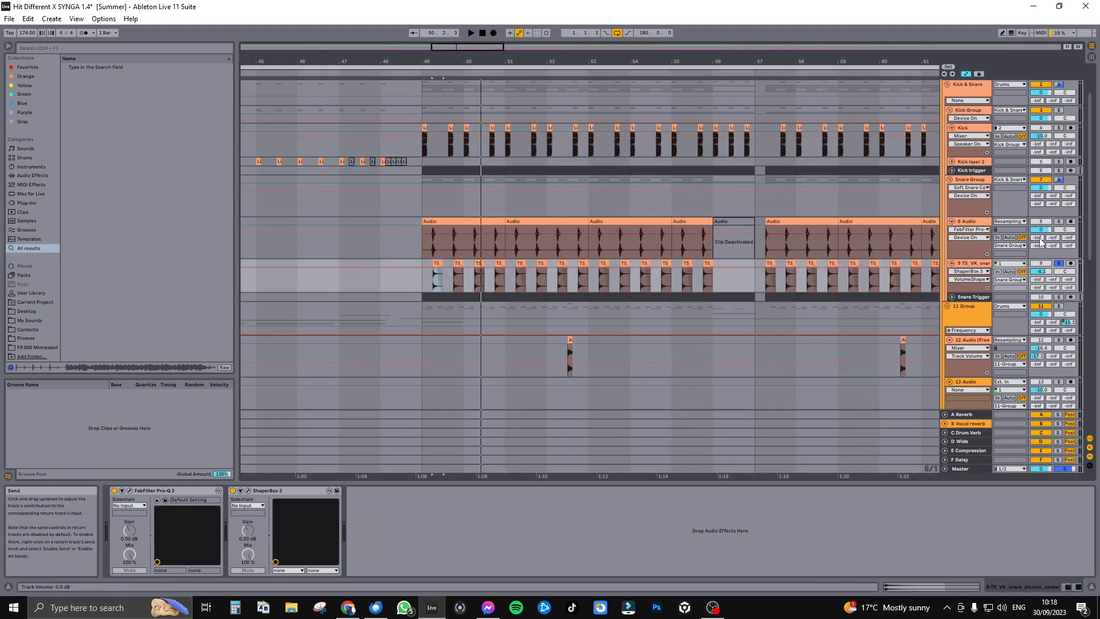
key(space)
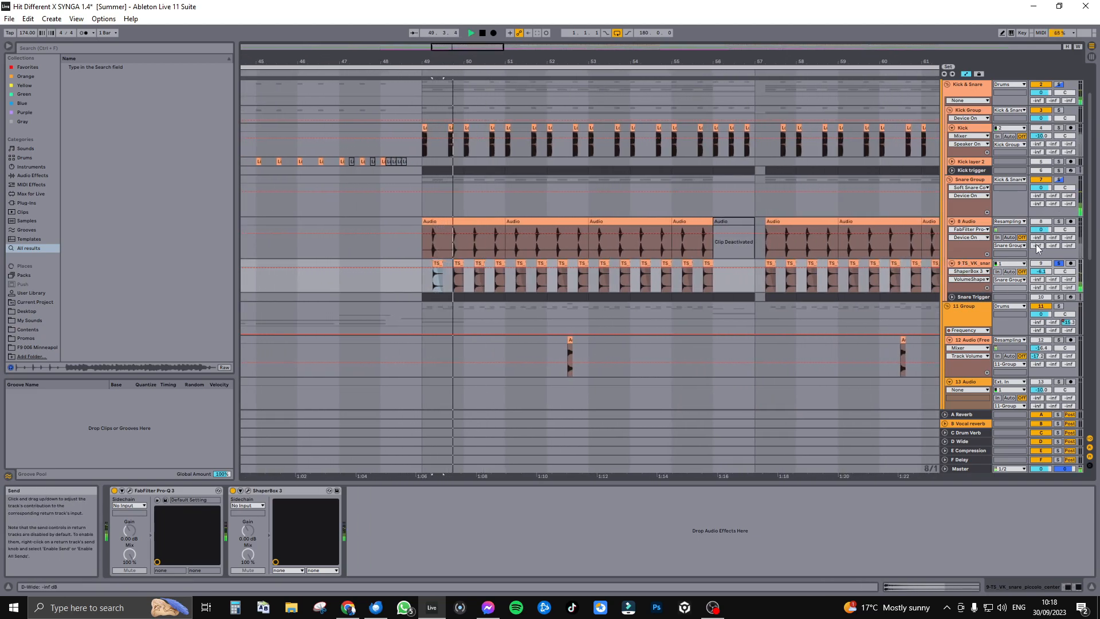
key(space)
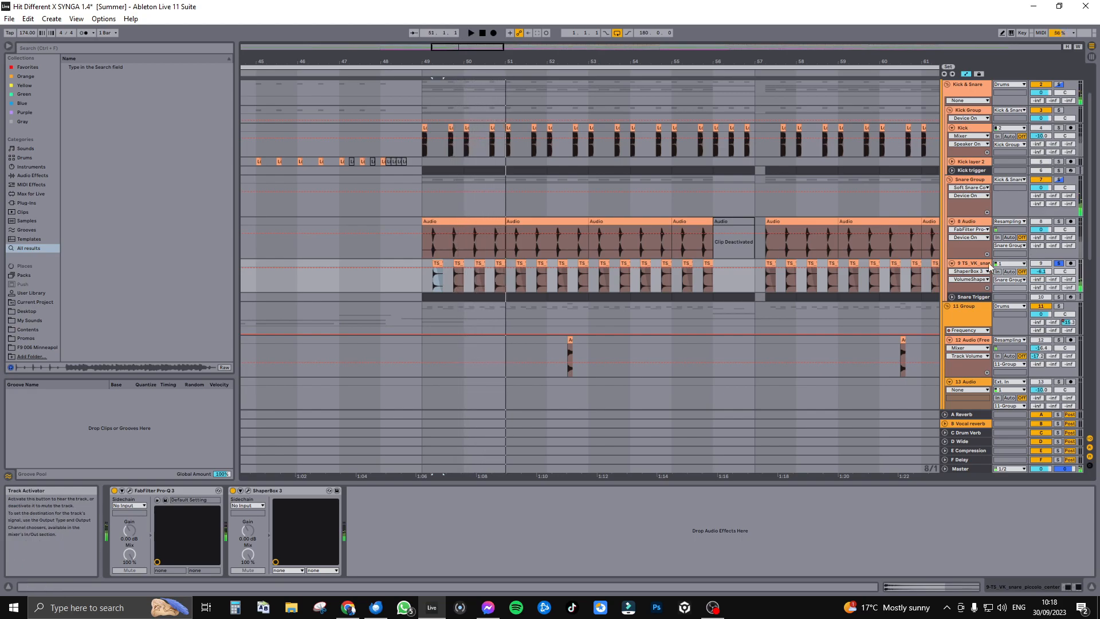
click(977, 224)
click(984, 265)
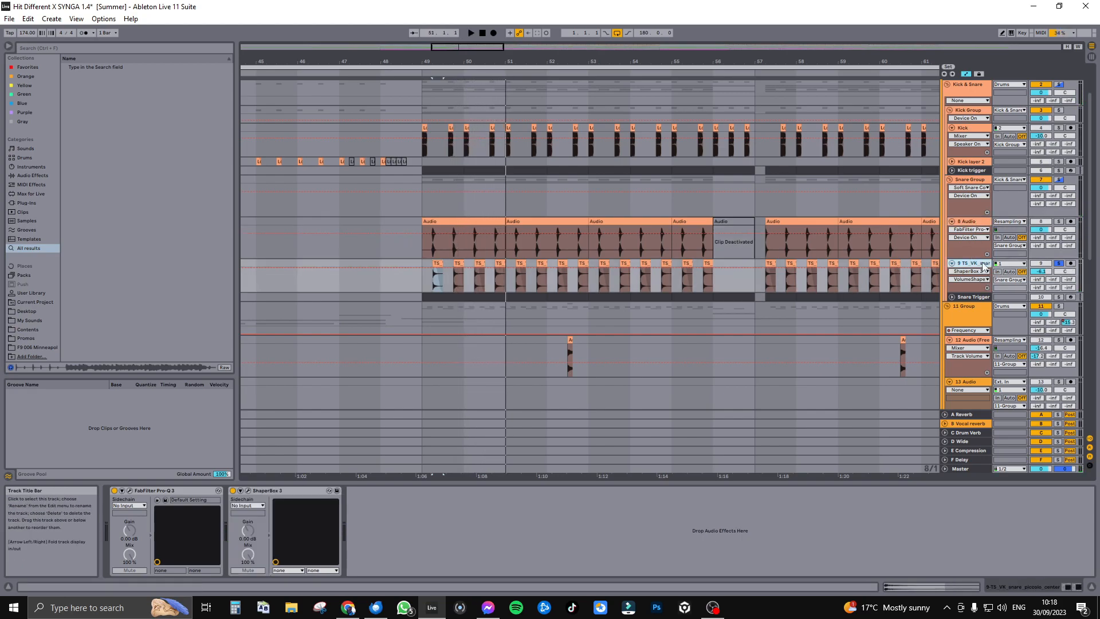
drag(446, 47, 397, 249)
click(417, 278)
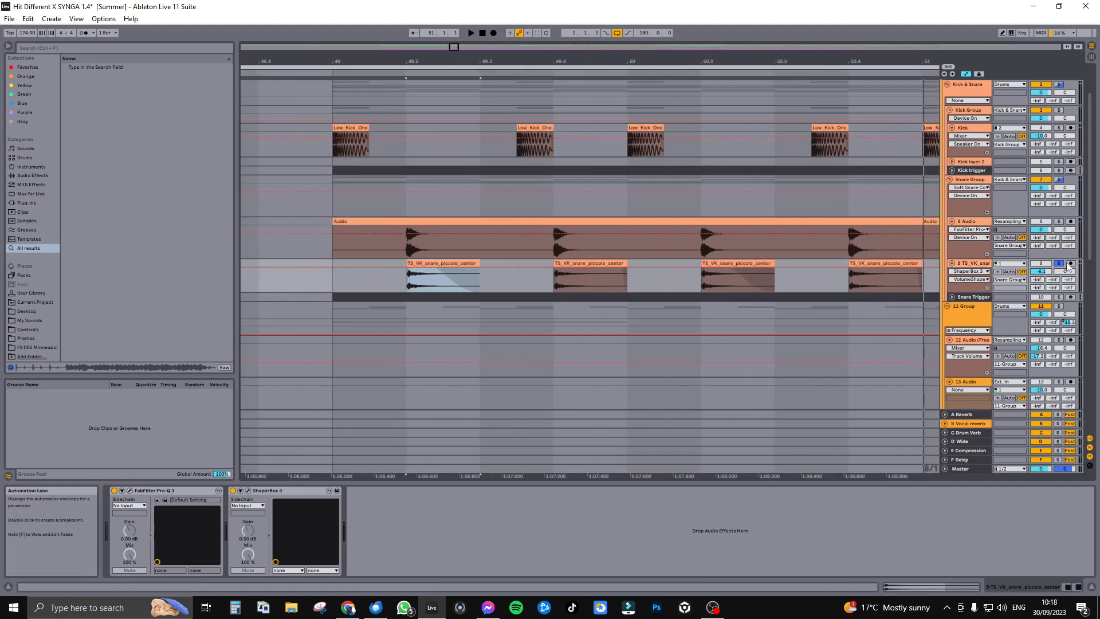
click(970, 180)
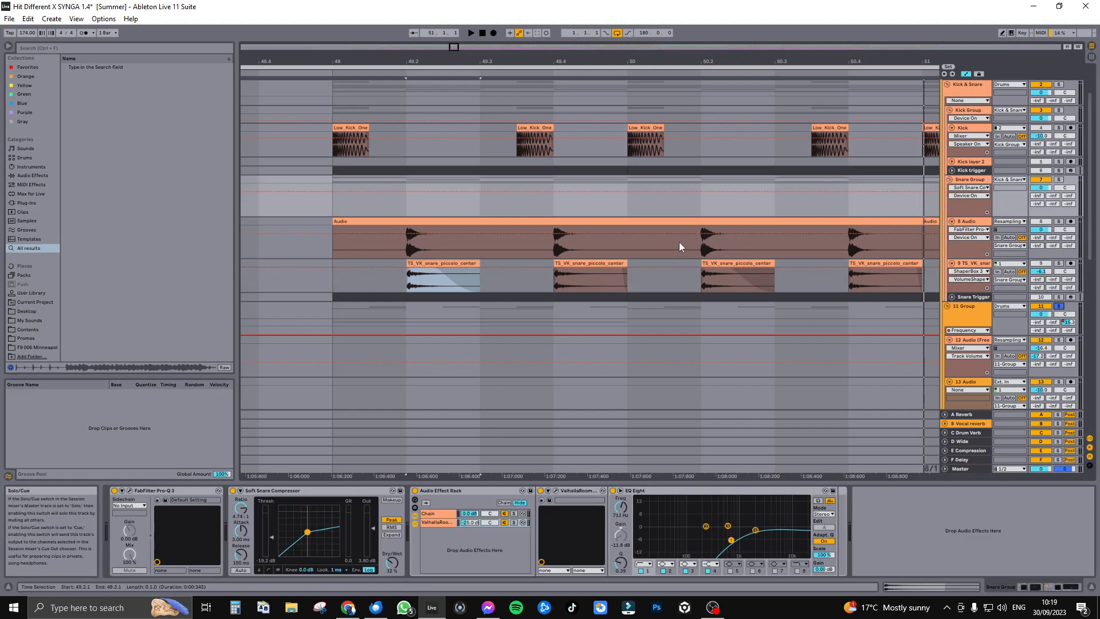
Step: Play the soloed 11 Group percussion and place the insert marker at bar 49 on the Perc 2 track
scroll(677, 246, down, 8)
key(space)
mouse_move(452, 47)
mouse_down()
mouse_move(470, 51)
mouse_move(463, 62)
mouse_move(429, 54)
mouse_move(464, 52)
mouse_up()
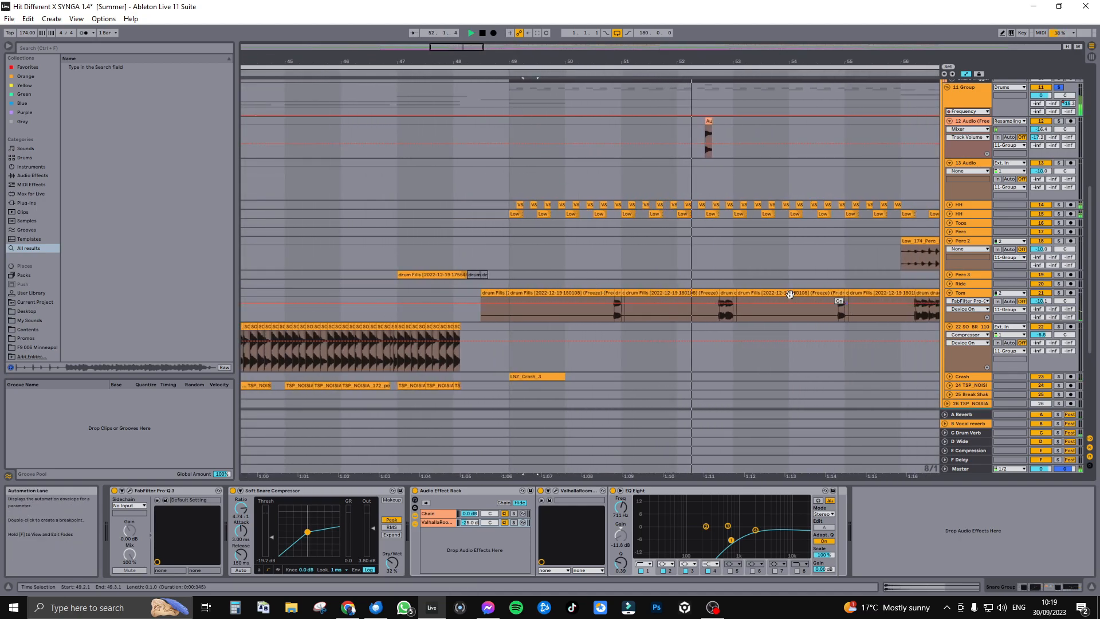
click(730, 252)
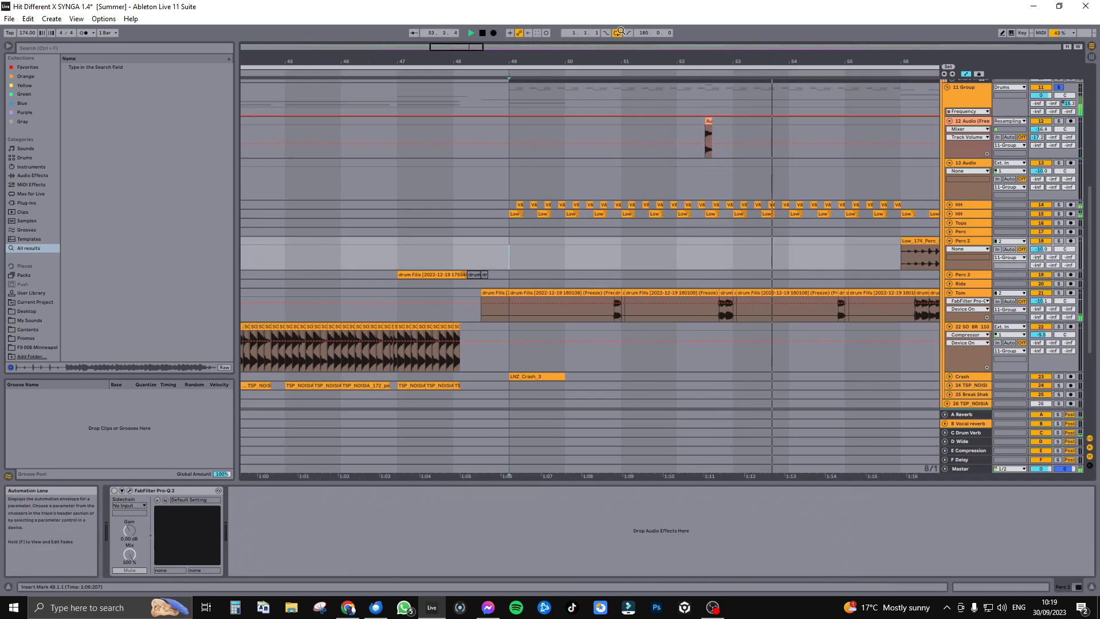
drag(451, 48, 474, 32)
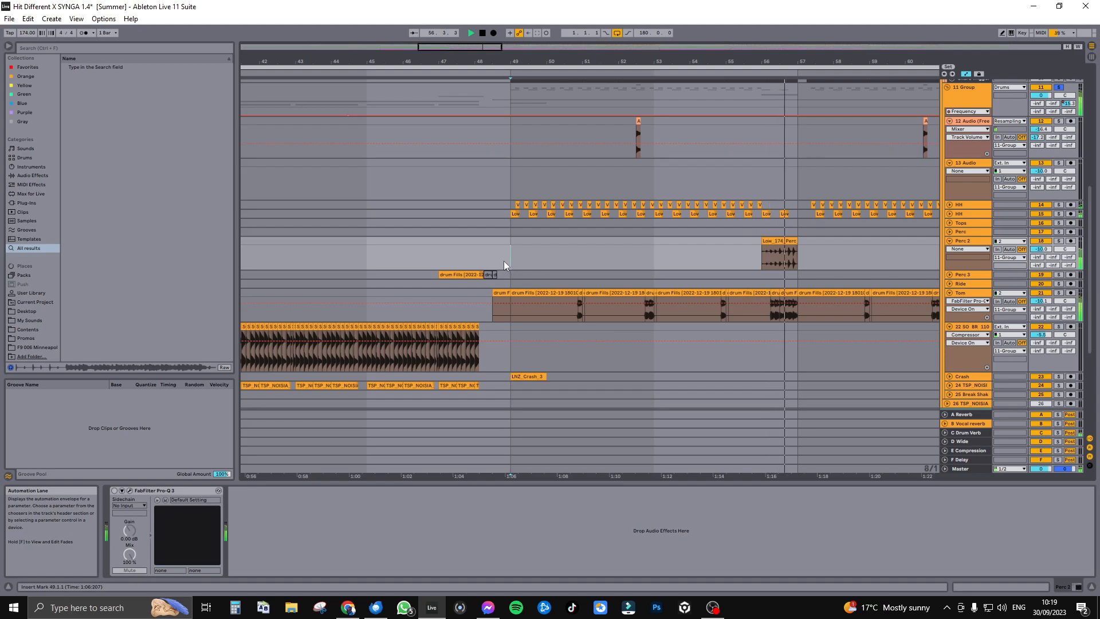
key(space)
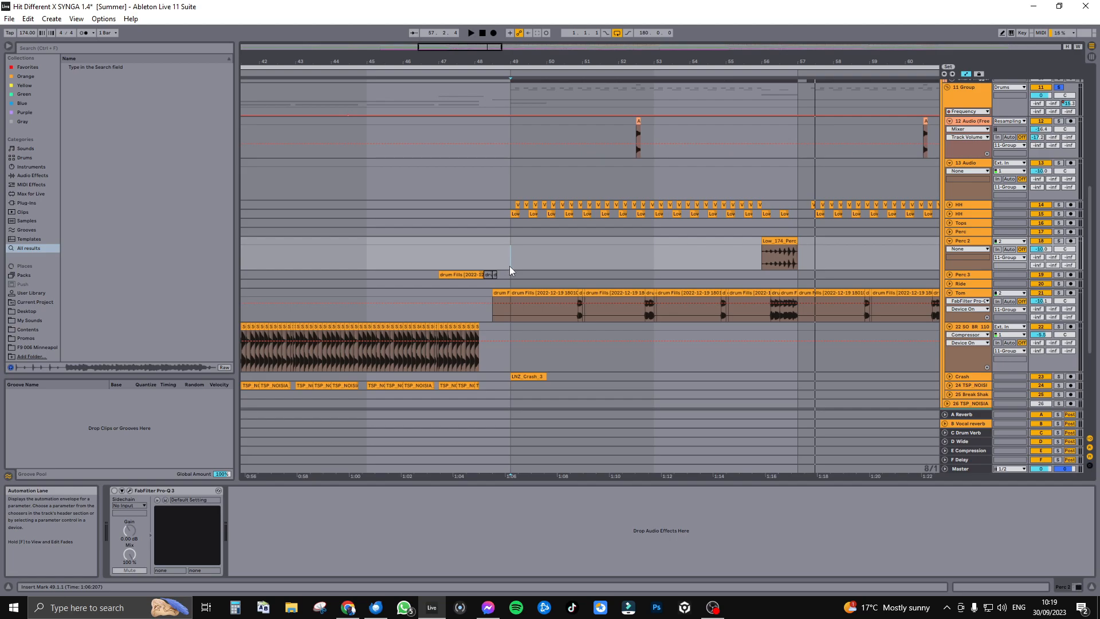
Step: Select the Tom track's stretch from bar 49 up to the first fill, and search the browser for "drum fills"
drag(578, 307, 510, 307)
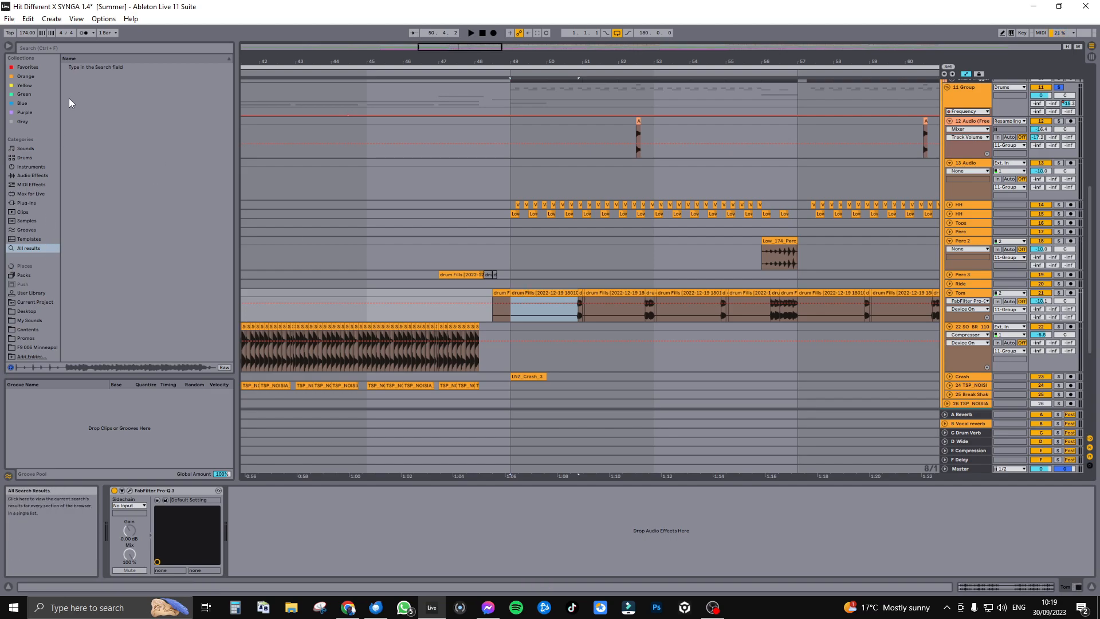
click(82, 50)
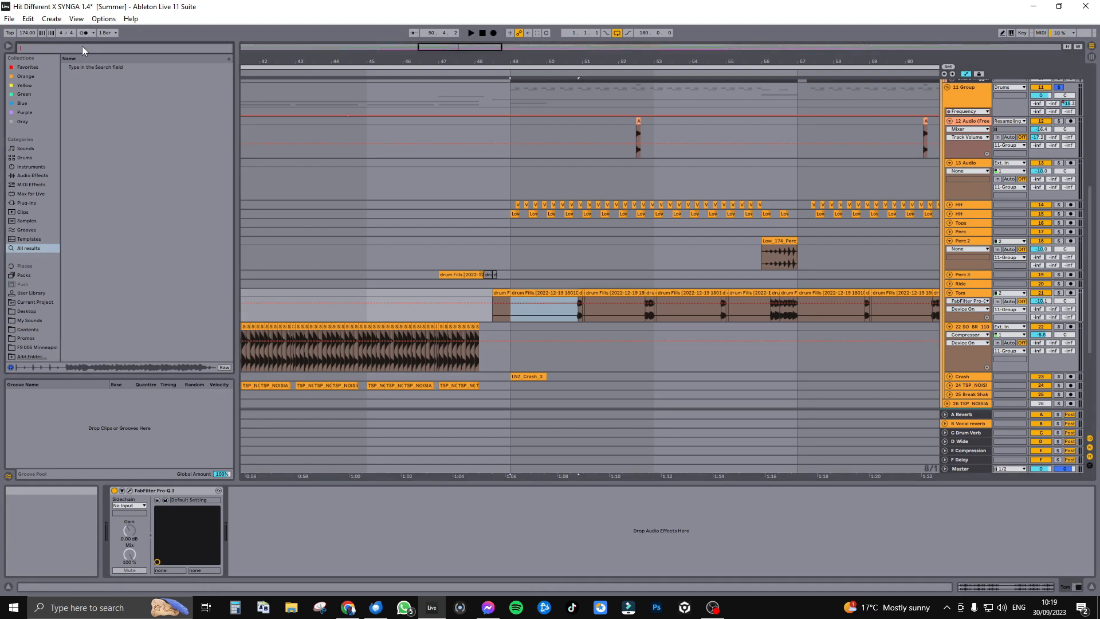
text(drum fills)
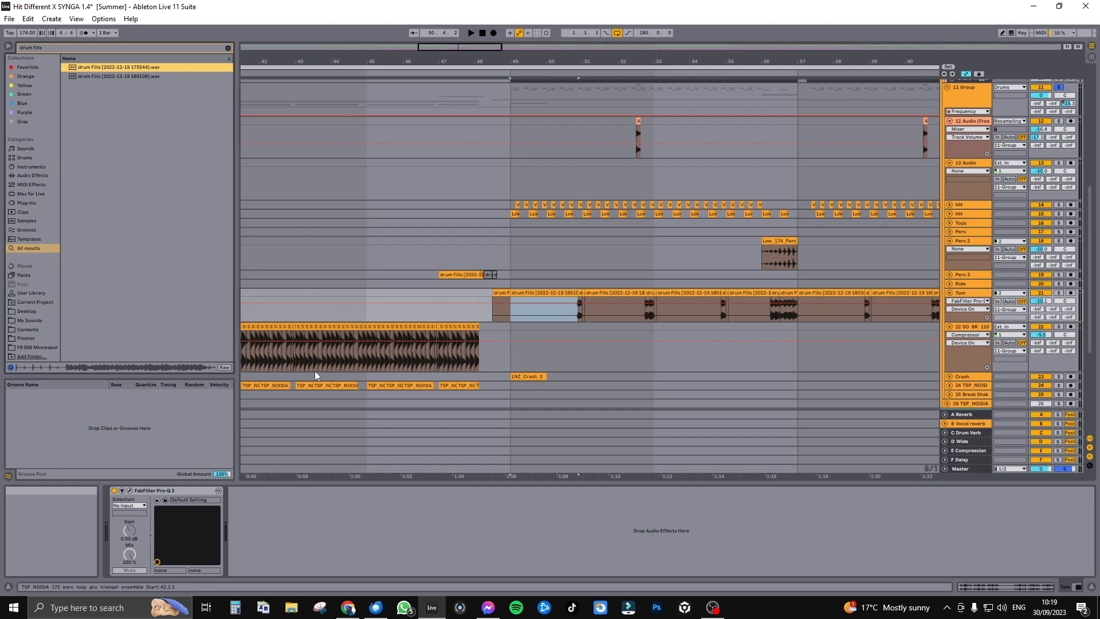
Step: Turn the arrangement grid off and play the Tom track's drum fills from just after bar 50
drag(452, 50, 638, 397)
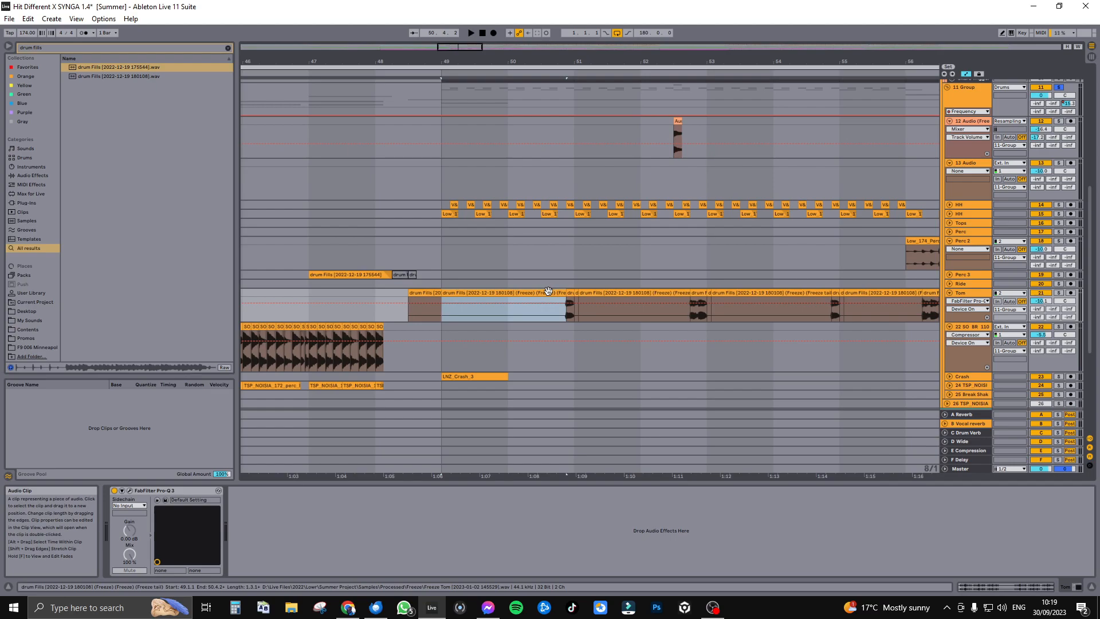
right_click(580, 250)
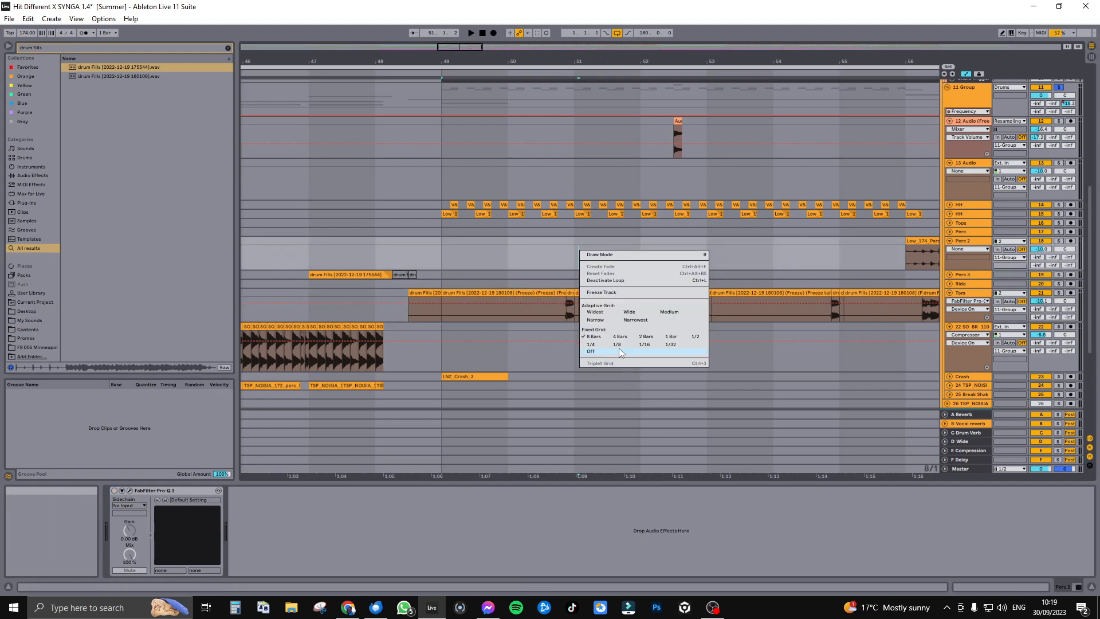
click(620, 352)
click(524, 309)
key(space)
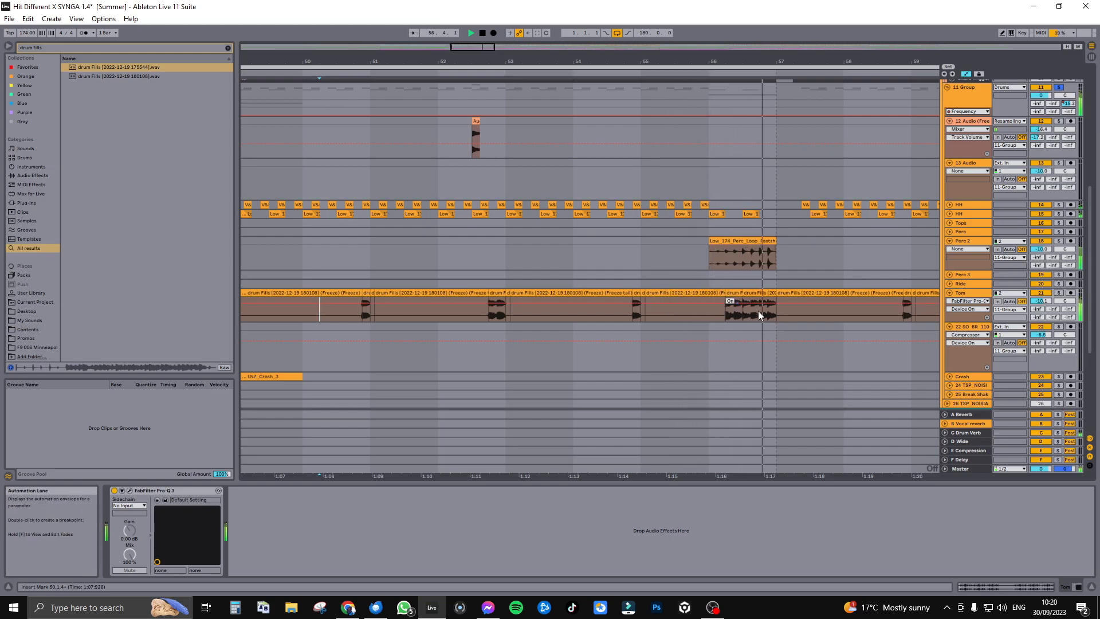
key(space)
Step: Select the drum fills clip at bar 47 on Perc 3, and unfold the Ride and Perc 3 tracks
drag(488, 48, 464, 33)
click(454, 275)
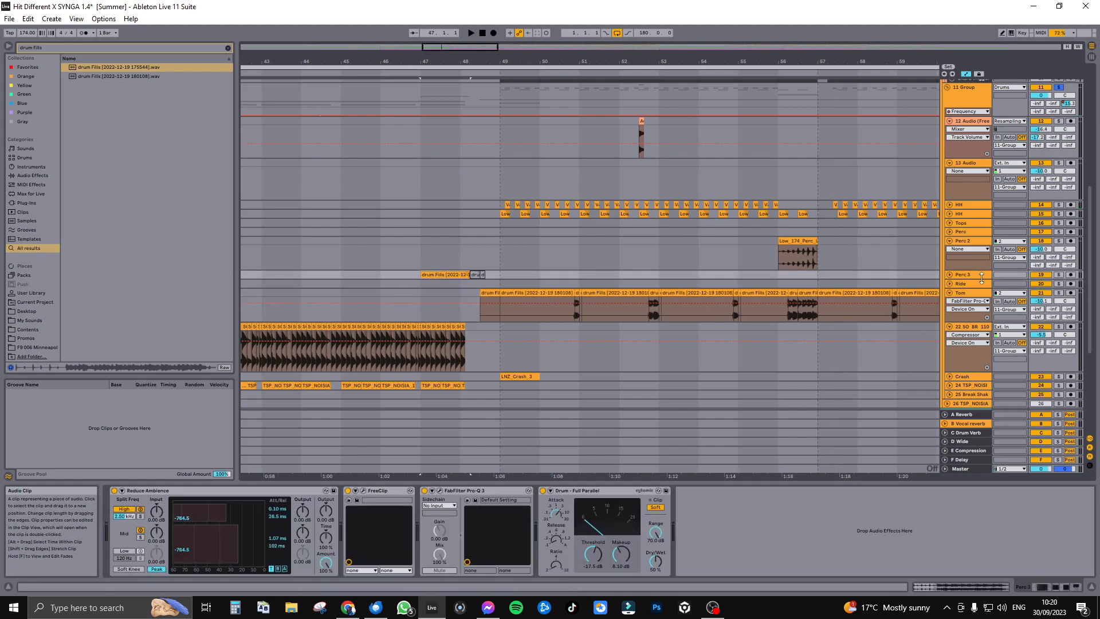
click(974, 284)
key(Right)
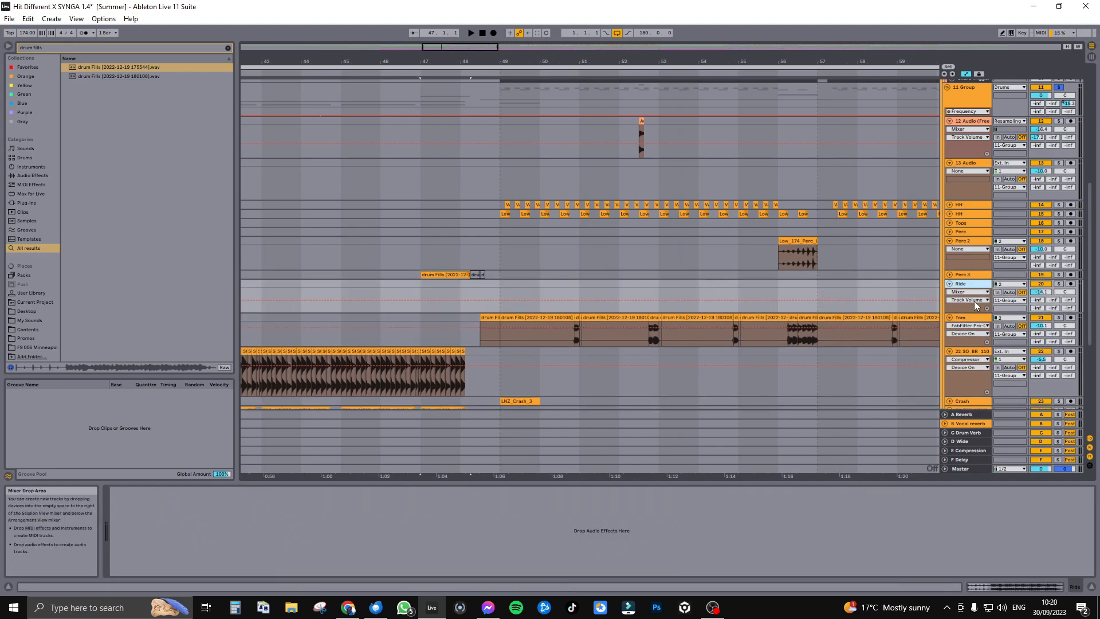
click(977, 275)
drag(977, 278, 975, 305)
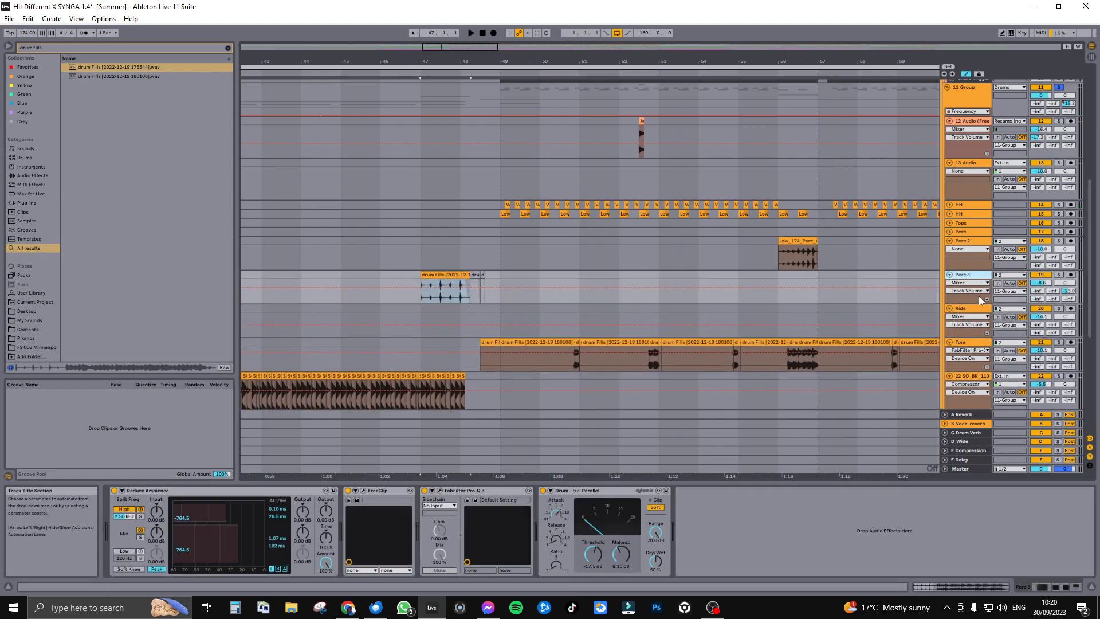
click(423, 267)
drag(422, 275, 426, 275)
key(ctrl+z)
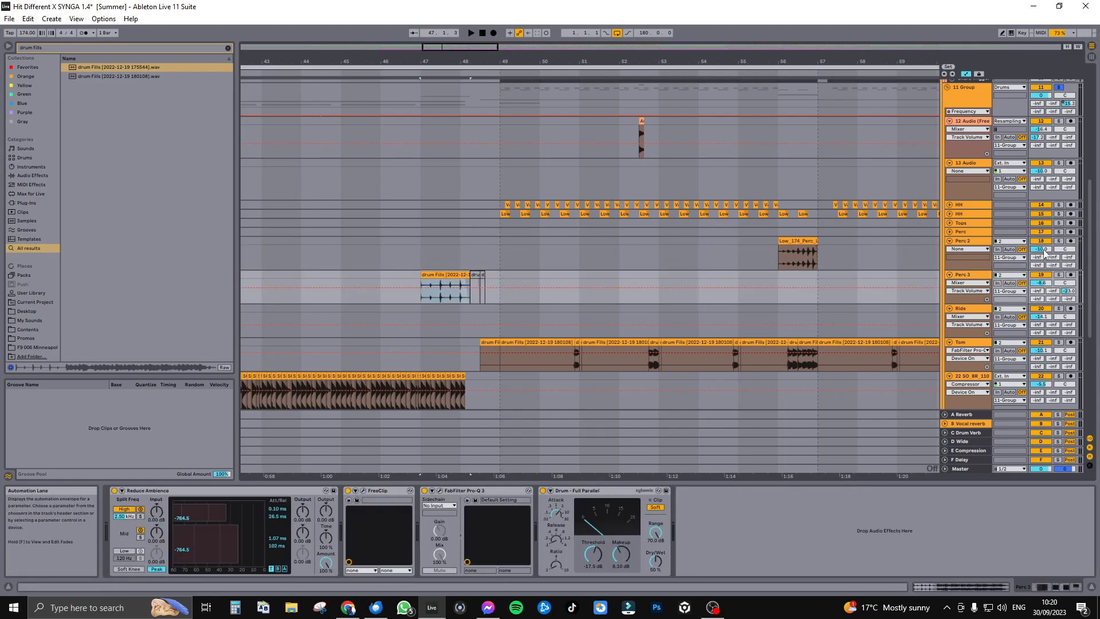
Step: Solo Perc 3, play its drum fills clip from bar 47, and take the track out of solo
click(1058, 275)
key(space)
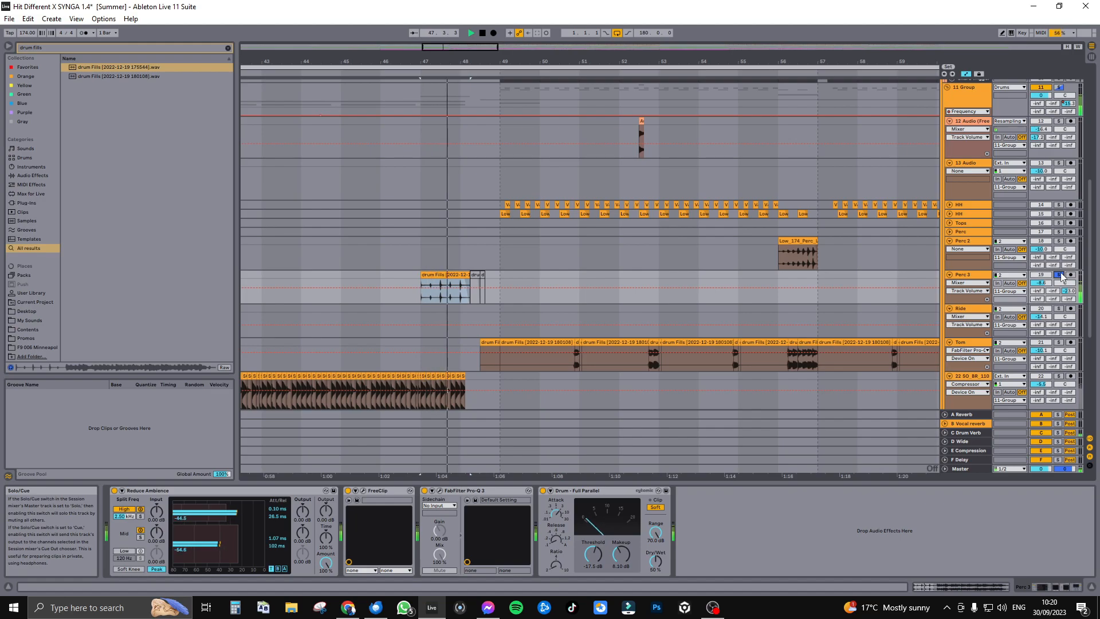
key(space)
click(1059, 275)
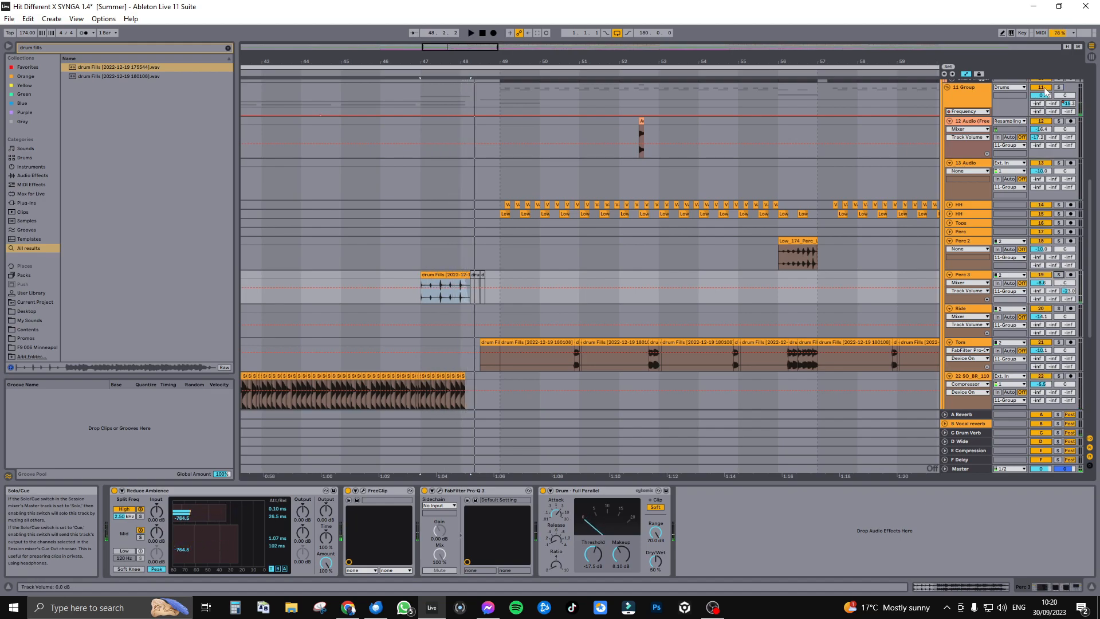
Step: Solo the Drums group and play the full drums from about bar 44.4
scroll(1041, 97, up, 5)
scroll(1064, 111, up, 3)
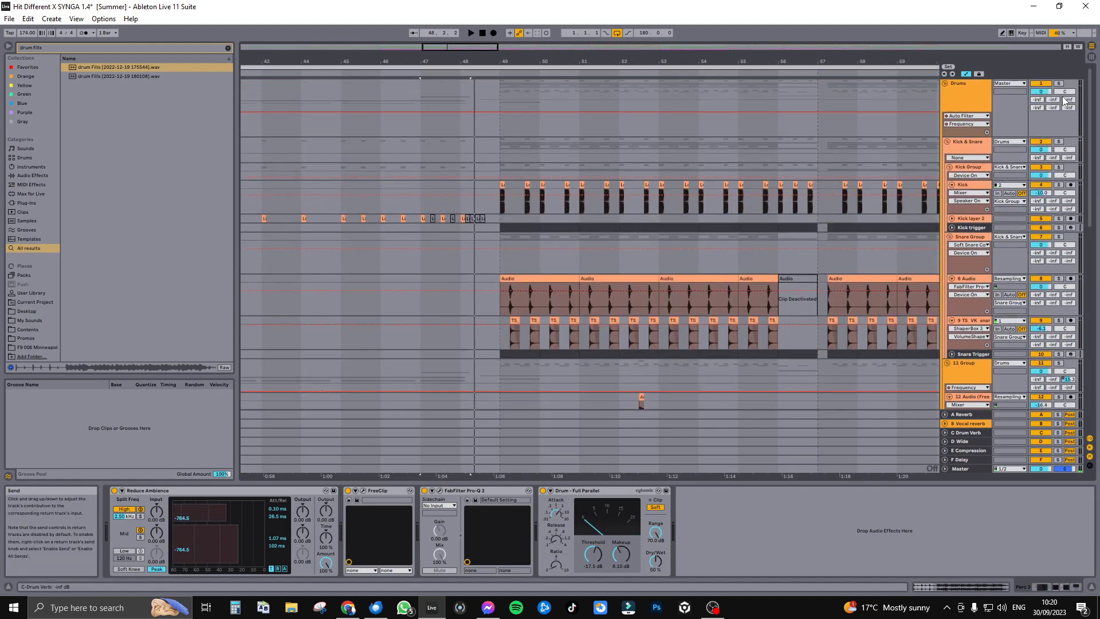
click(1059, 88)
scroll(760, 320, down, 7)
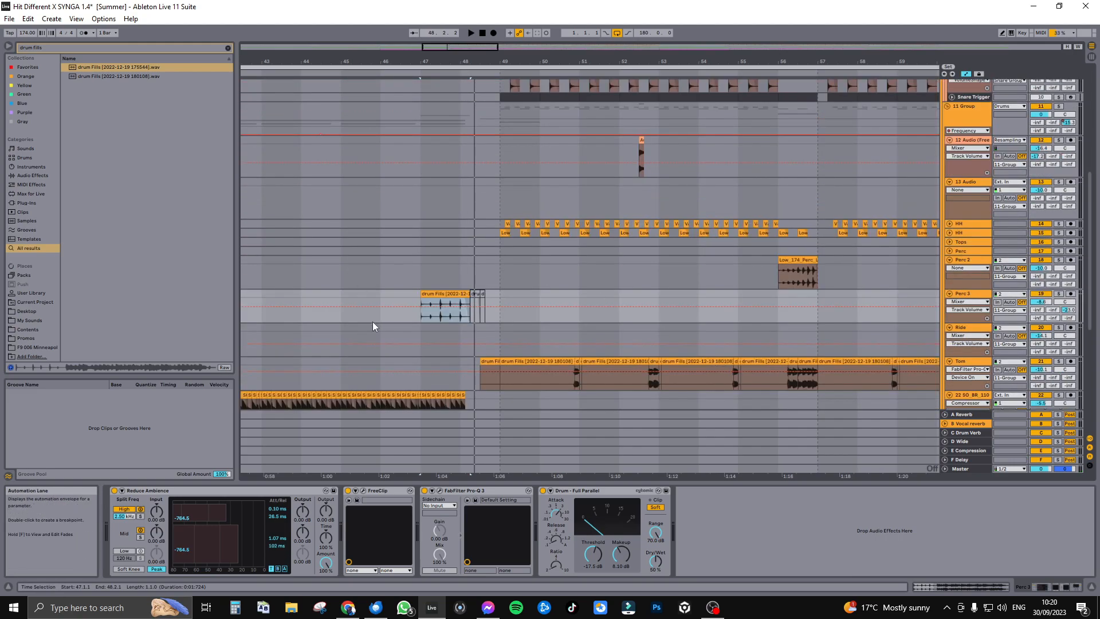
click(335, 294)
key(space)
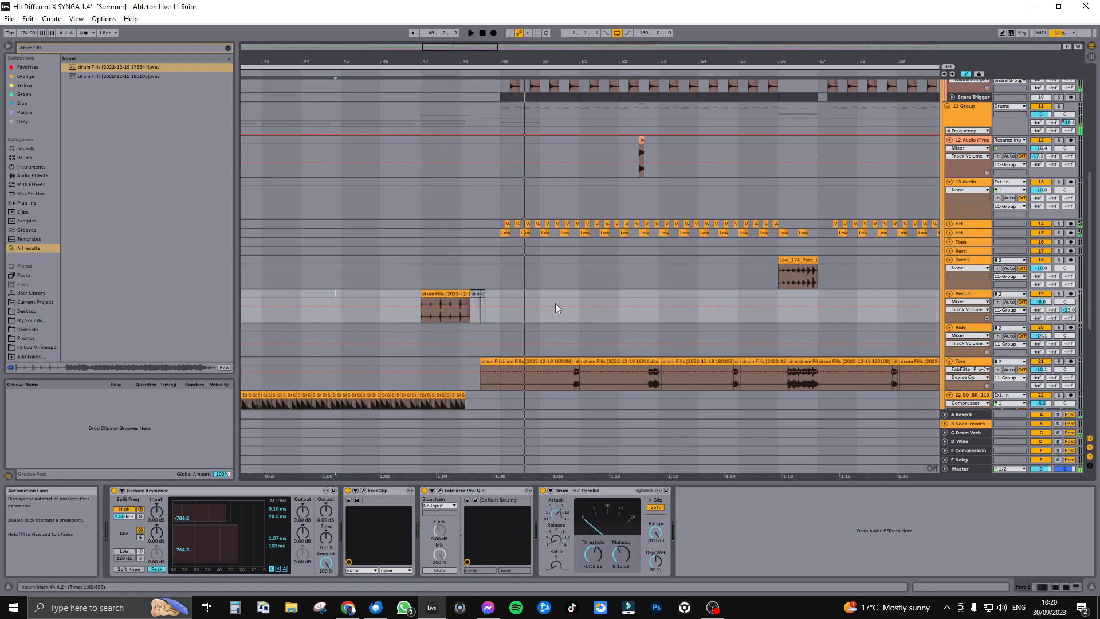
Step: Solo Perc 2, play its perc loop clip at bar 56, and take the track out of solo
scroll(555, 304, down, 4)
click(796, 195)
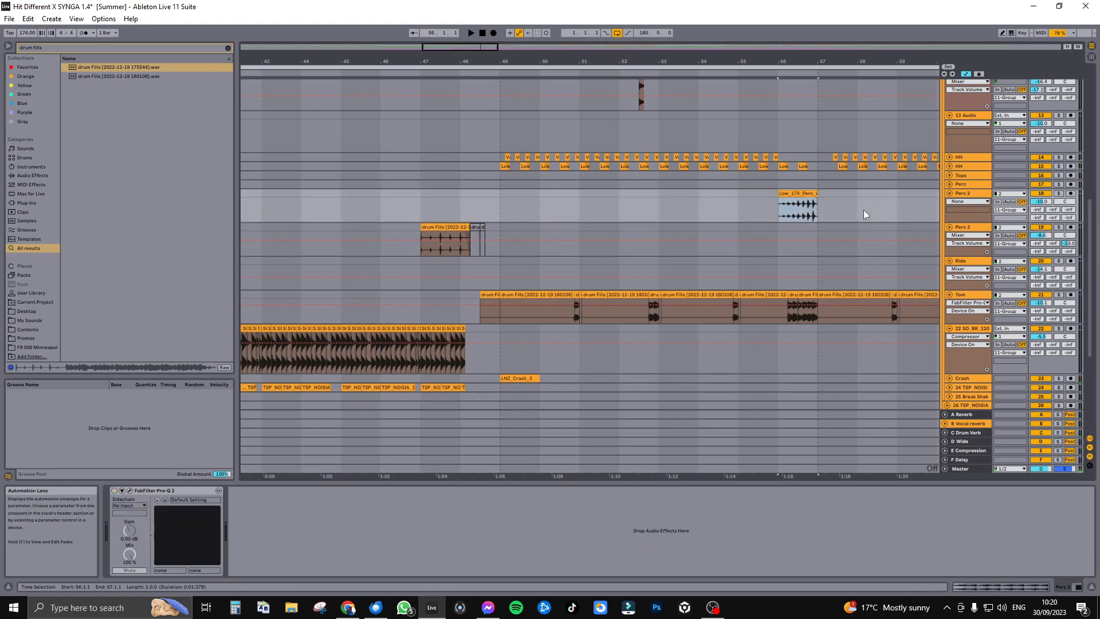
click(1058, 194)
key(space)
click(1060, 195)
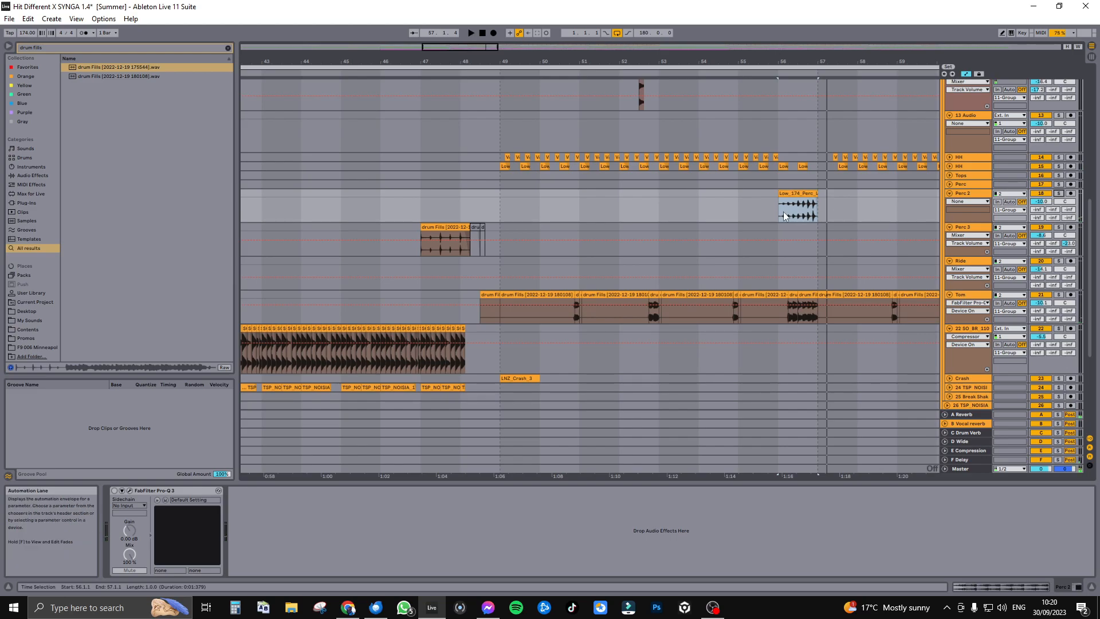
Step: Solo the Drums group and play the full drums from just before bar 56 over the Perc 2 fill
drag(782, 212, 822, 205)
scroll(988, 236, up, 10)
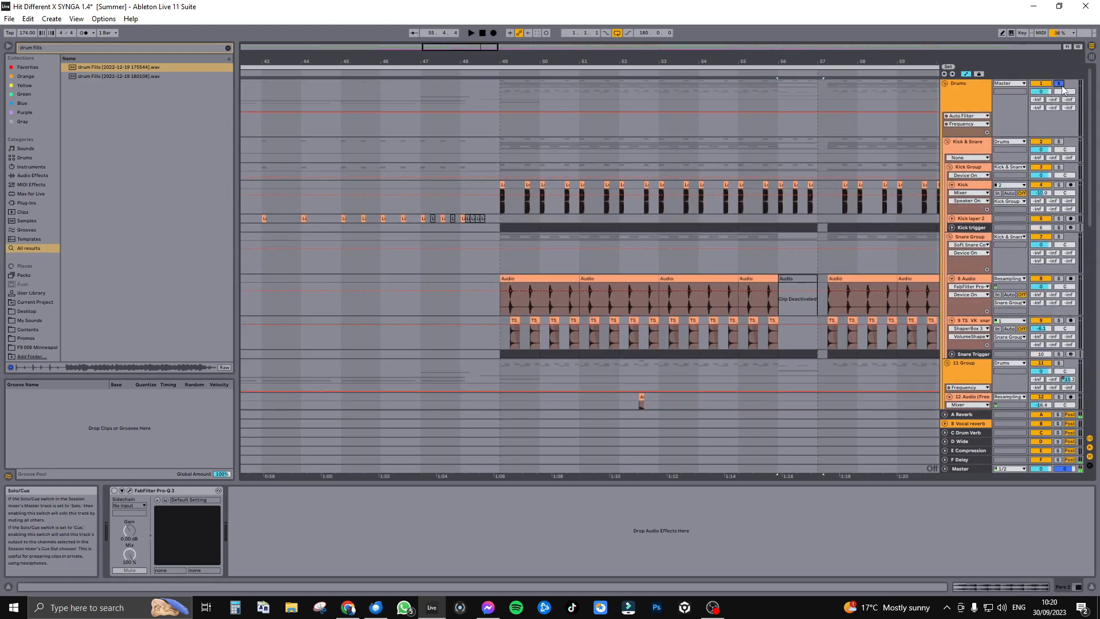
key(space)
scroll(777, 275, down, 10)
drag(482, 47, 540, 54)
key(space)
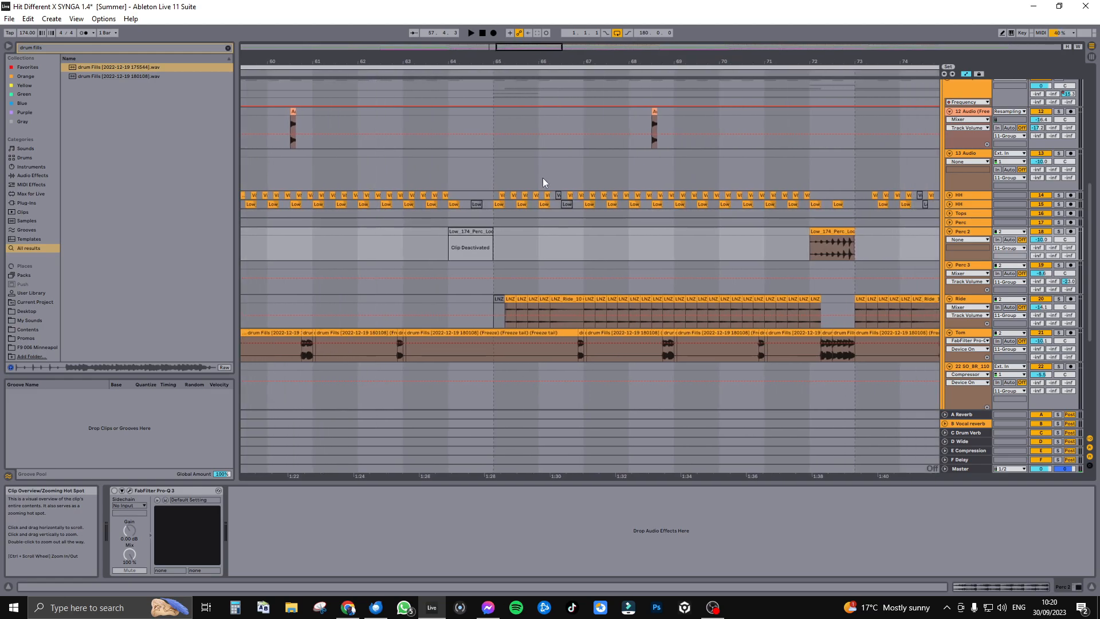
Step: Play the Ride track in solo from about bar 64.3, and take it out of solo
click(484, 309)
key(space)
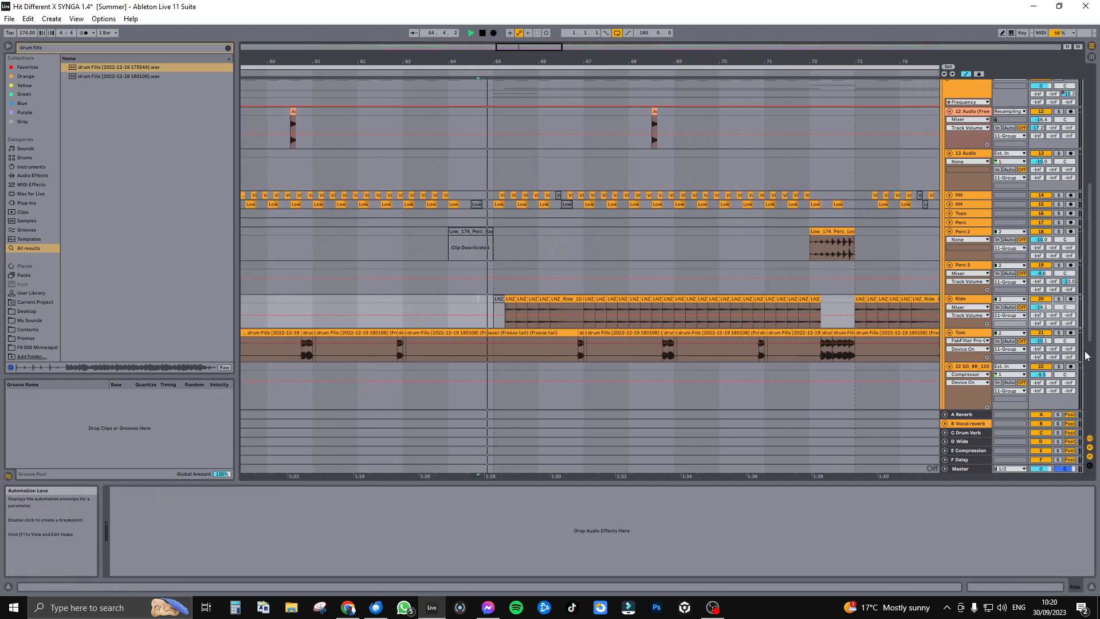
click(1059, 299)
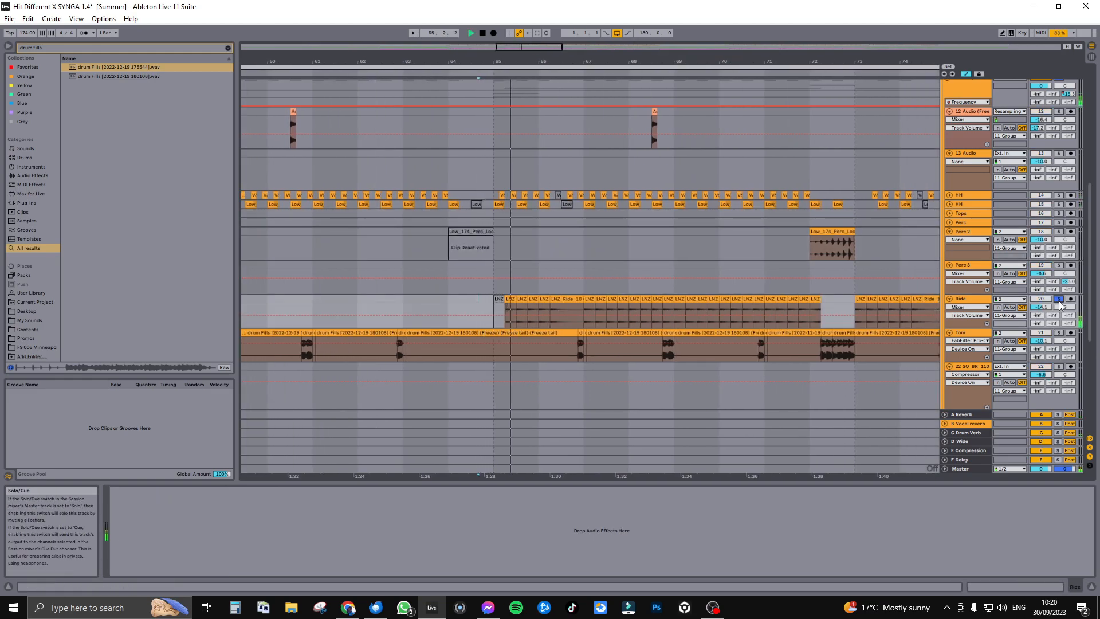
click(1059, 301)
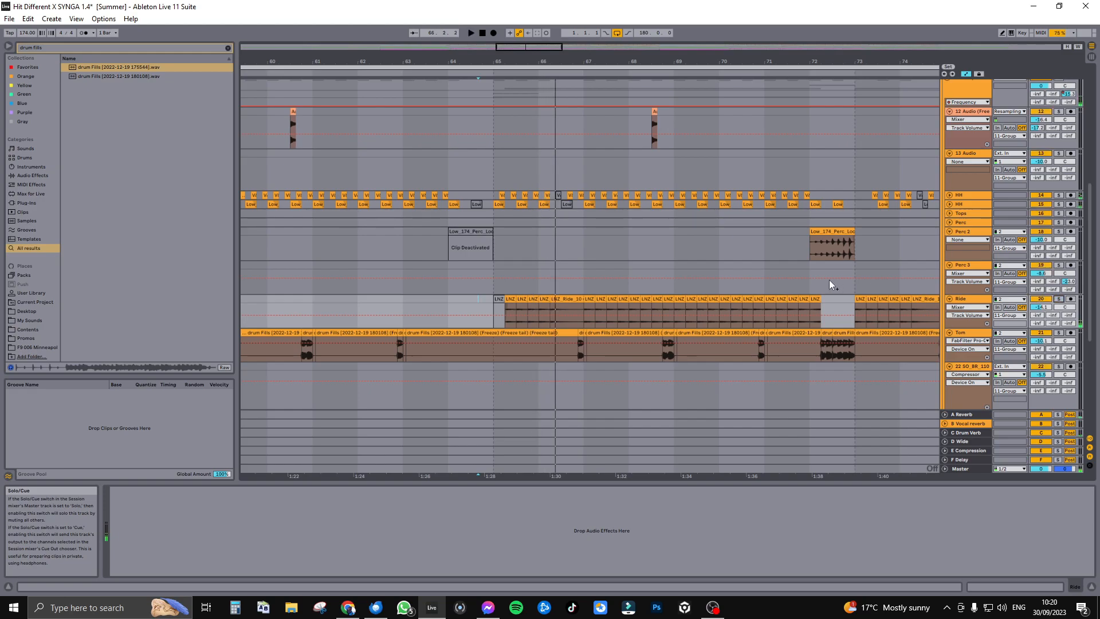
Step: Play the full drums from about bar 64.3 to hear the ride in context
key(space)
scroll(1058, 98, up, 10)
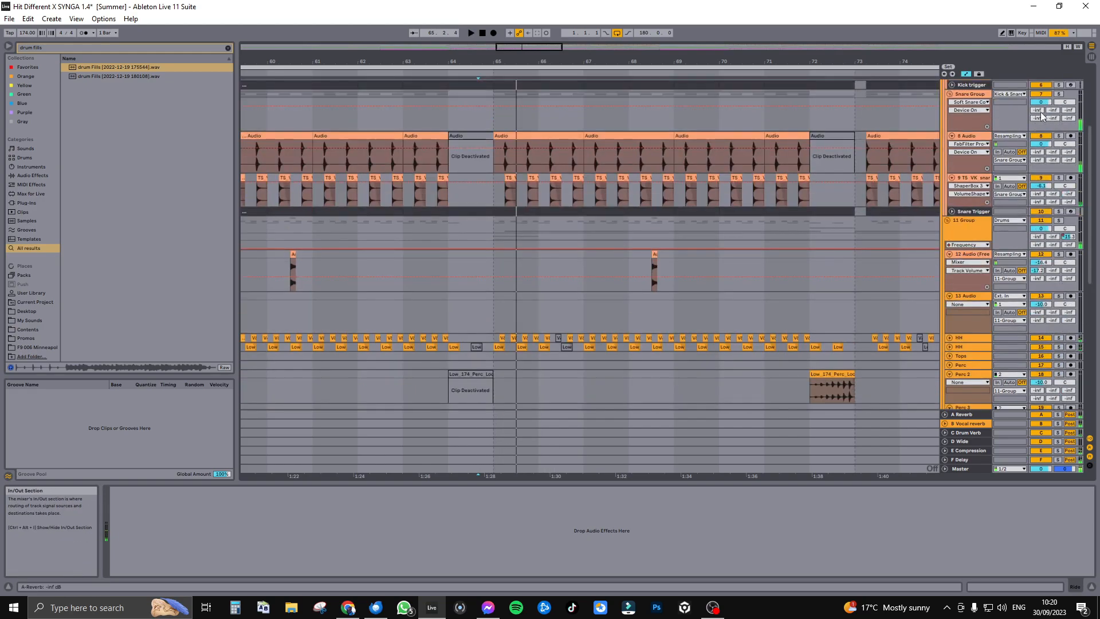
scroll(803, 302, down, 10)
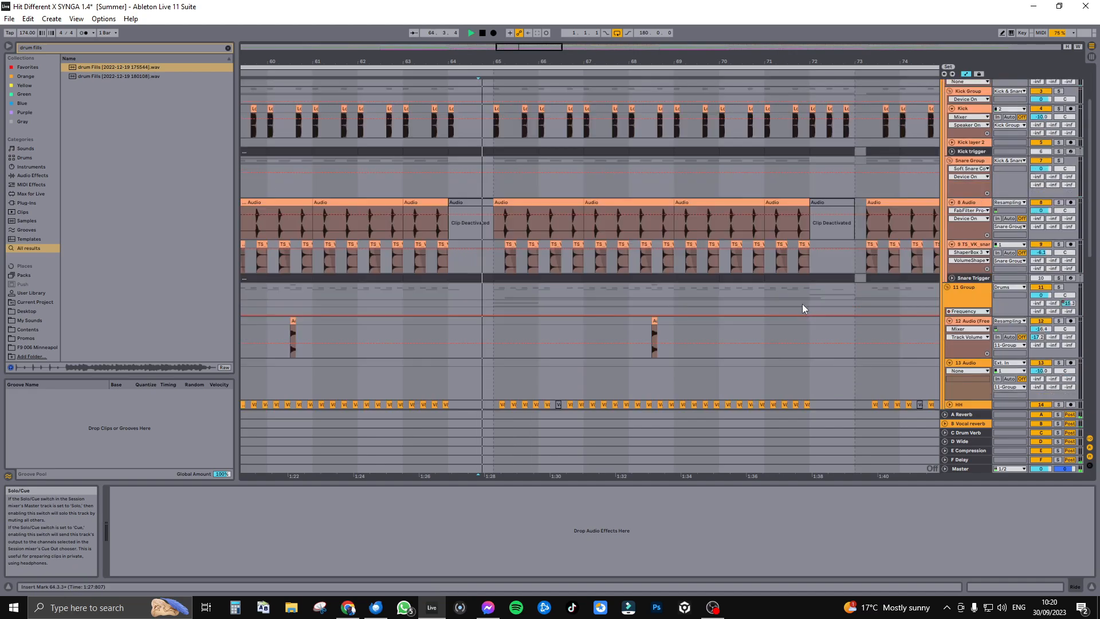
key(space)
scroll(788, 255, up, 2)
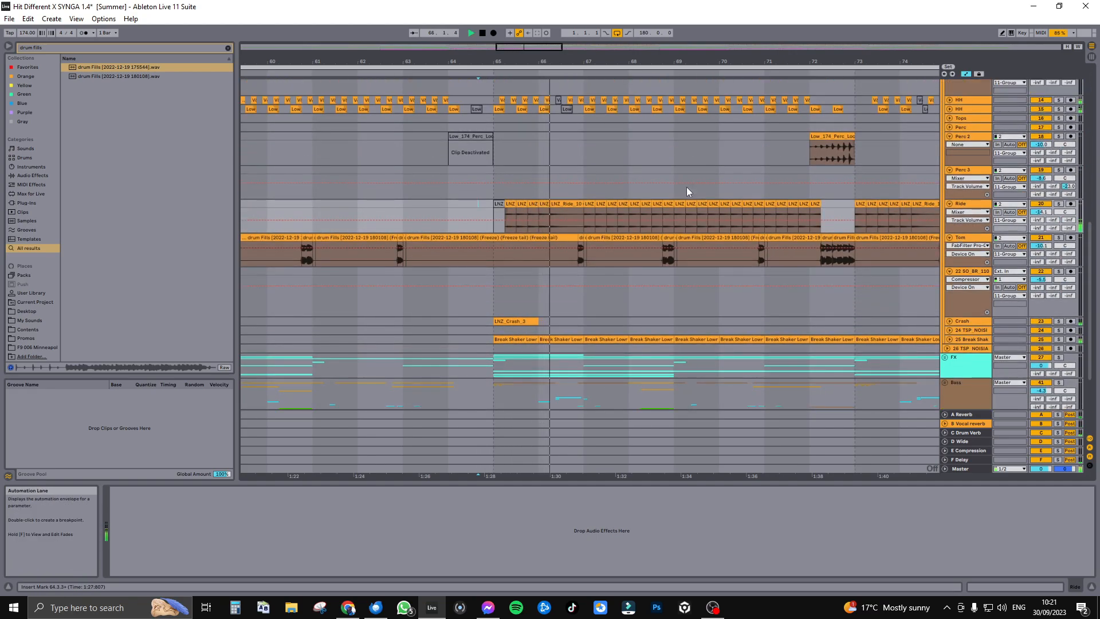
Step: Enlarge the Break Shaker track and review its clips from bar 65 against the other percussion tracks
drag(522, 48, 534, 39)
click(975, 340)
drag(974, 343, 974, 387)
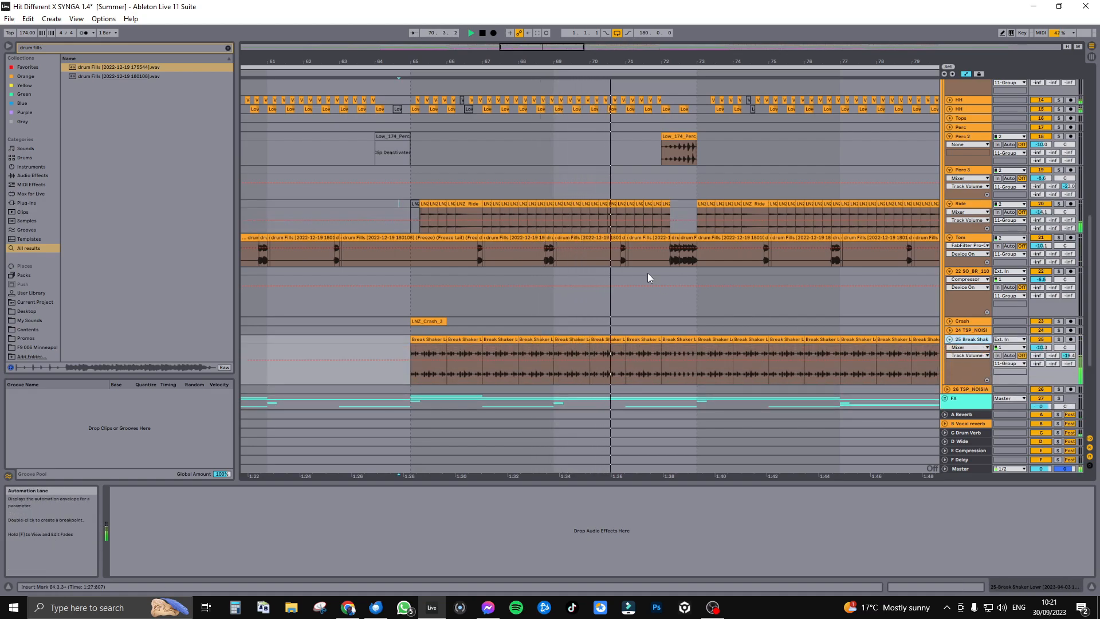
scroll(648, 273, down, 2)
scroll(647, 273, down, 1)
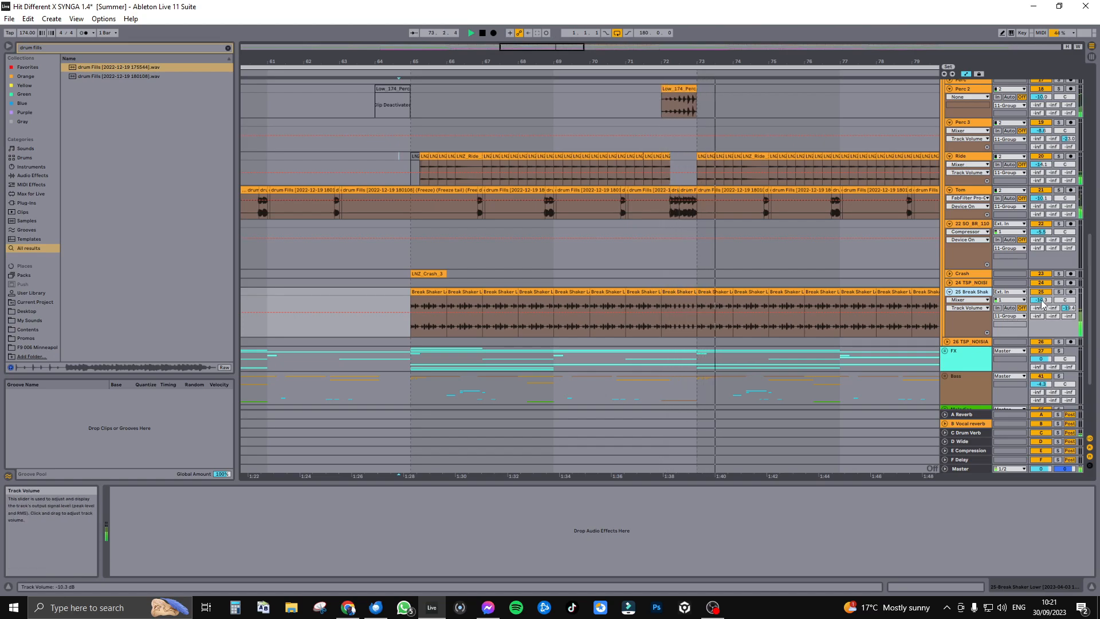
scroll(777, 212, up, 6)
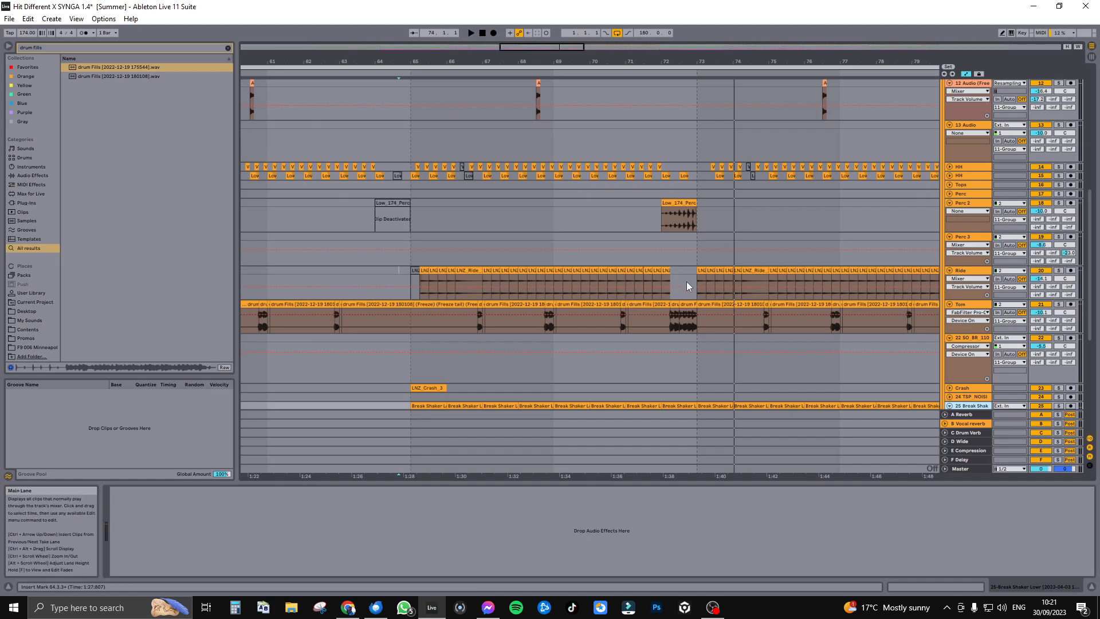
scroll(742, 185, up, 4)
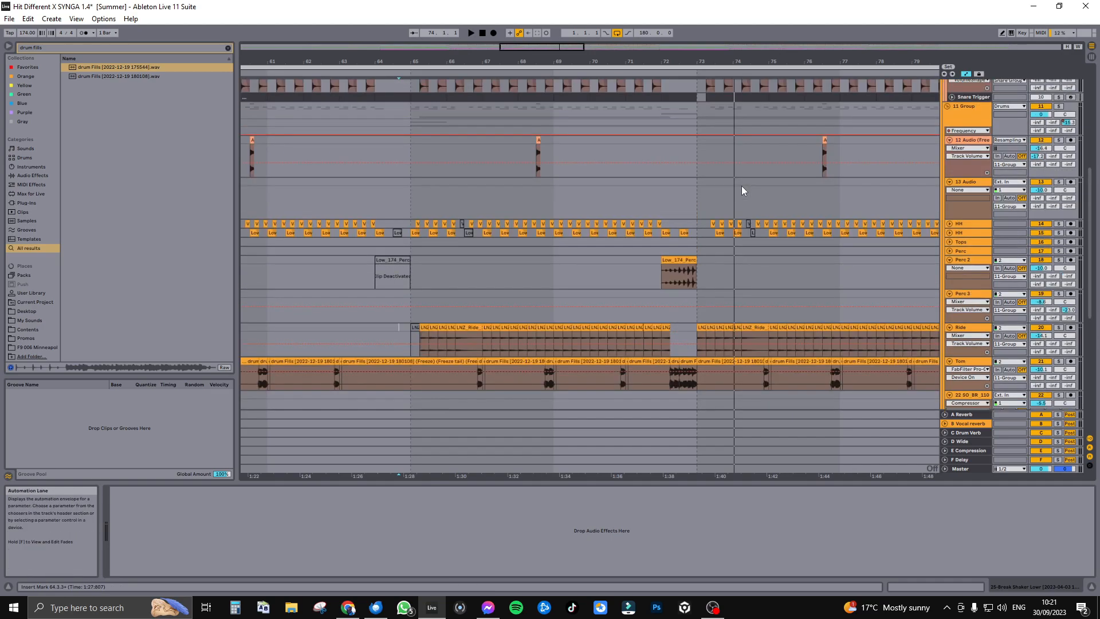
Step: Solo the TSP_NOISIA perc loop track, enlarge it, and play it from about bar 80.3 alongside the Break Shaker
scroll(746, 193, down, 3)
scroll(765, 225, down, 4)
drag(542, 47, 587, 39)
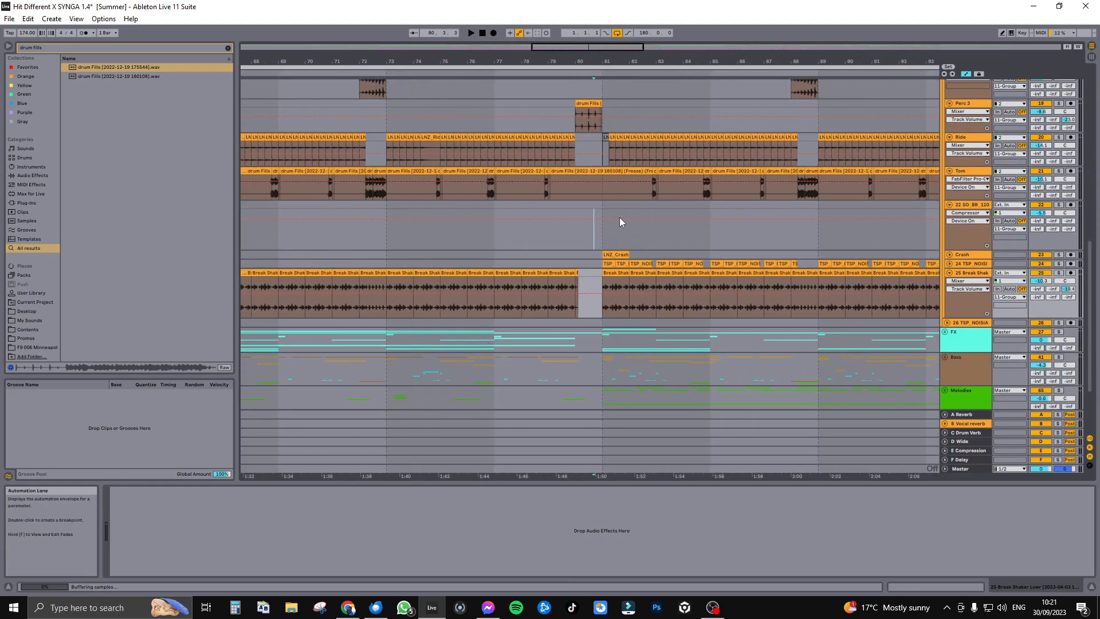
click(619, 224)
click(1059, 264)
key(space)
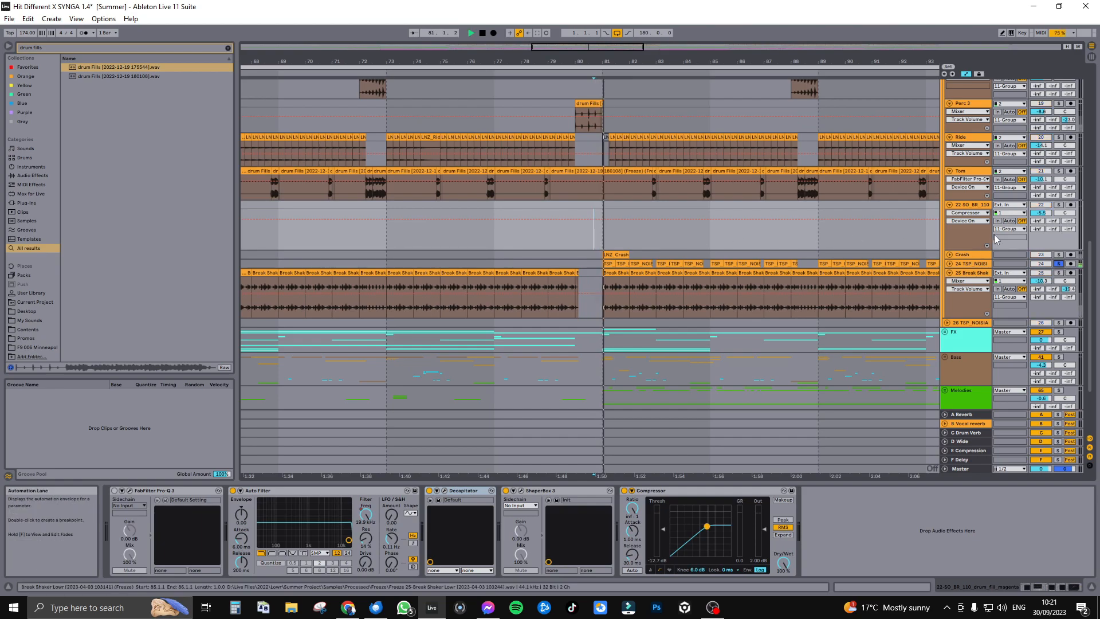
drag(975, 268, 975, 300)
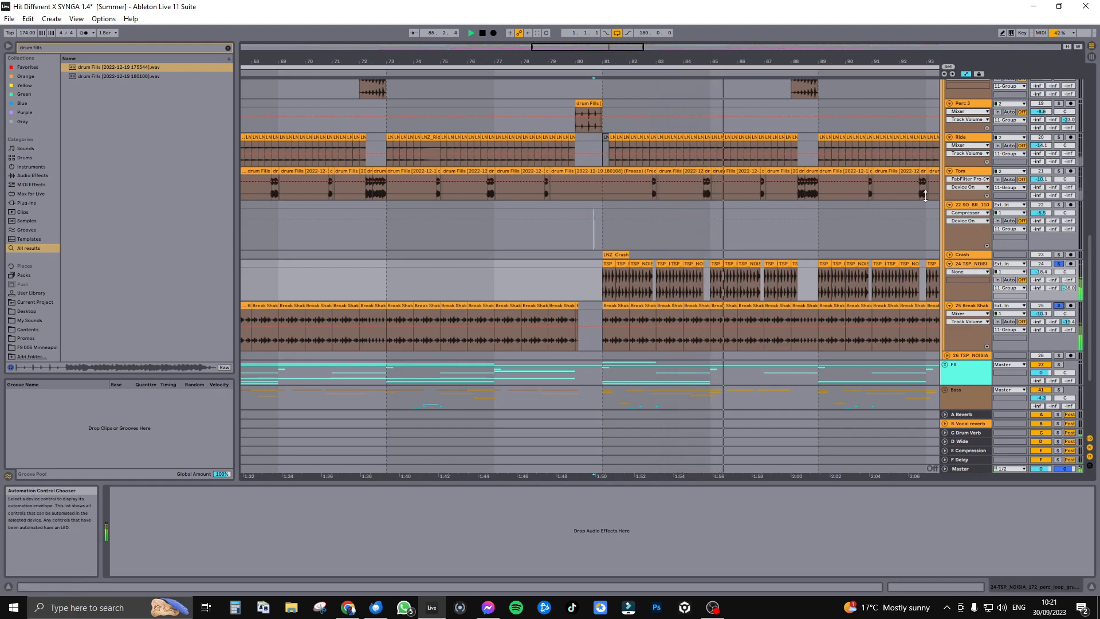
Step: Solo the whole Drums group and listen to the full drums from about bar 86 while reviewing the percussion layers
drag(1091, 246, 1096, 61)
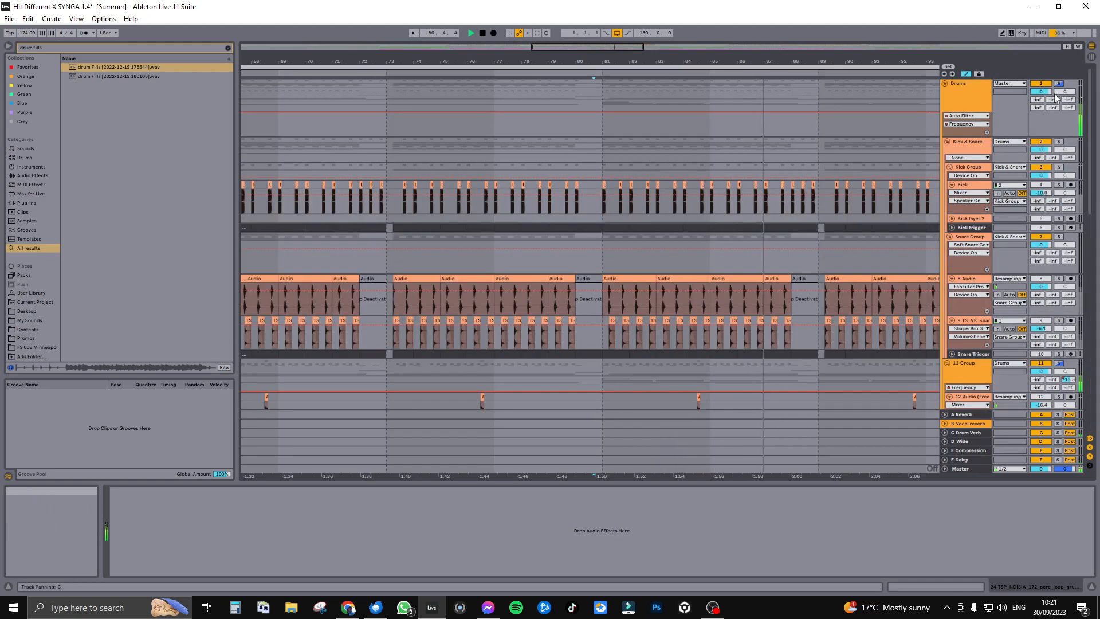
click(1058, 85)
scroll(819, 258, down, 2)
scroll(820, 258, down, 8)
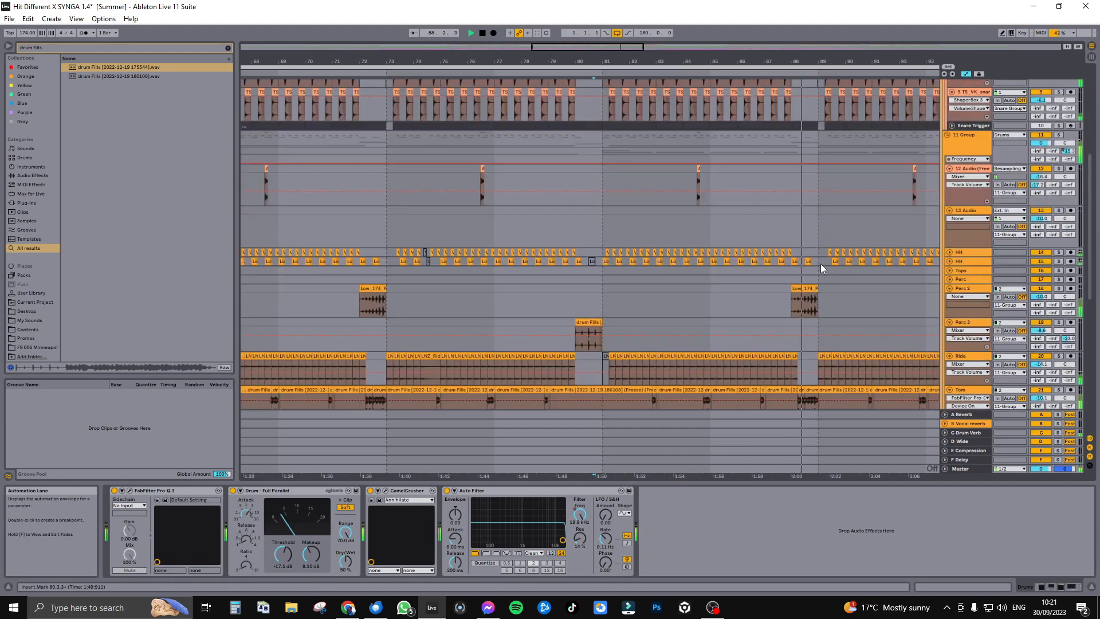
drag(618, 47, 618, 23)
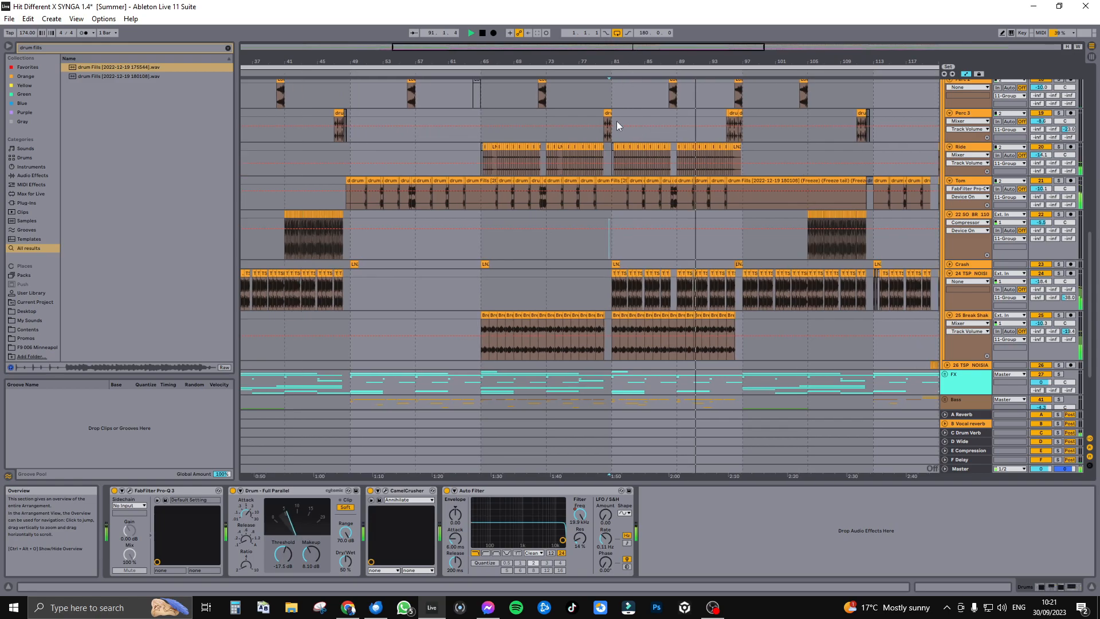
Step: Solo the SO_BR_110 drum fill track and play its chopped clips from just before bar 41
drag(400, 48, 405, 120)
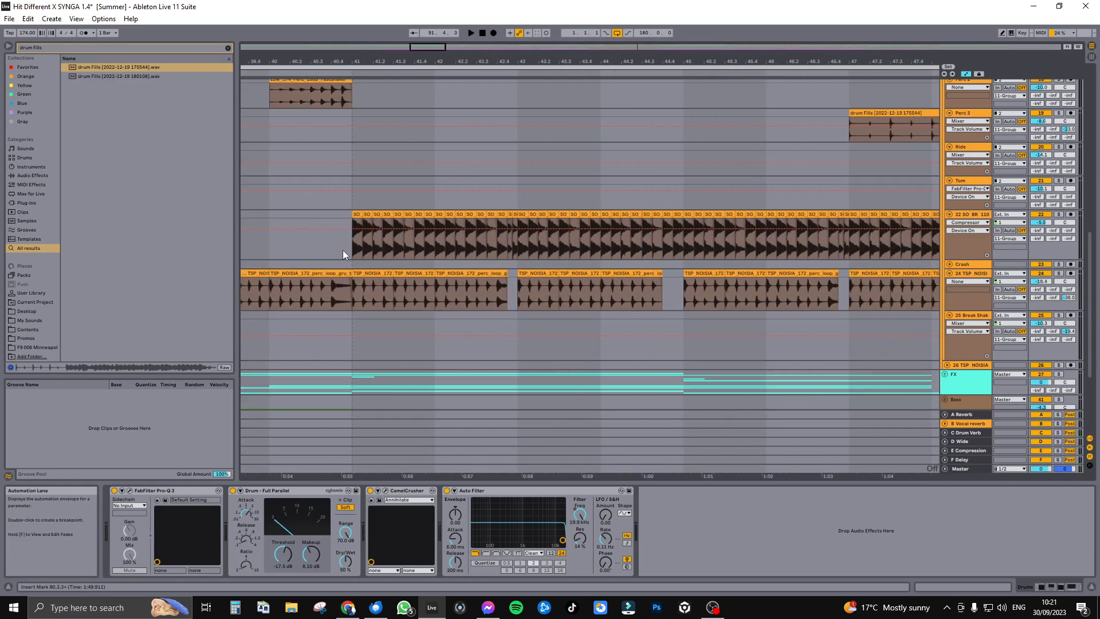
drag(343, 250, 243, 249)
click(1059, 213)
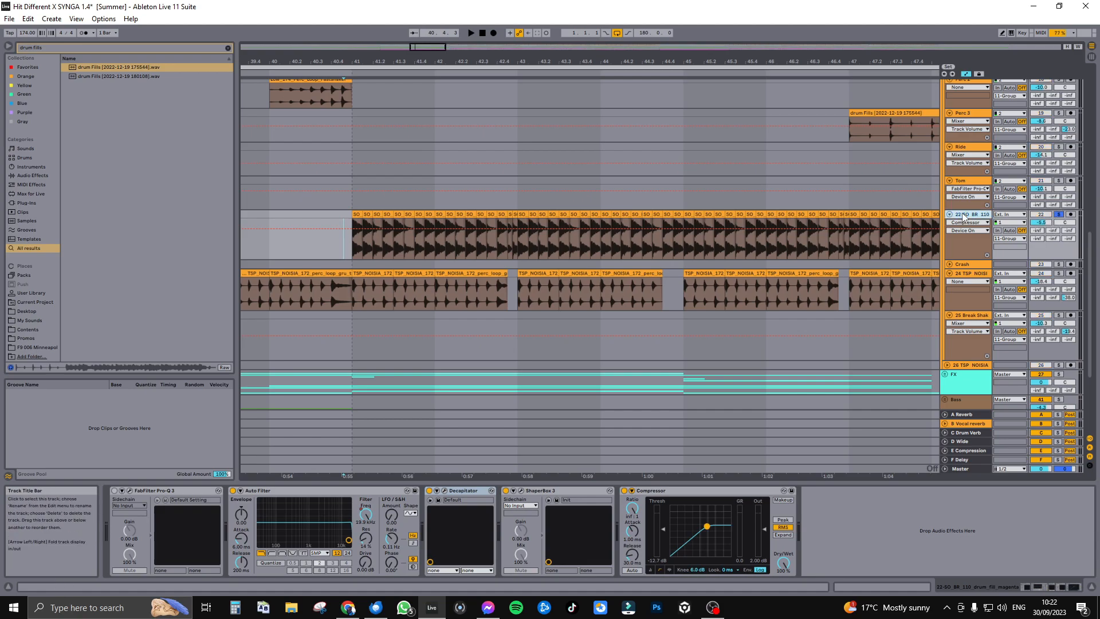
drag(523, 57, 700, 73)
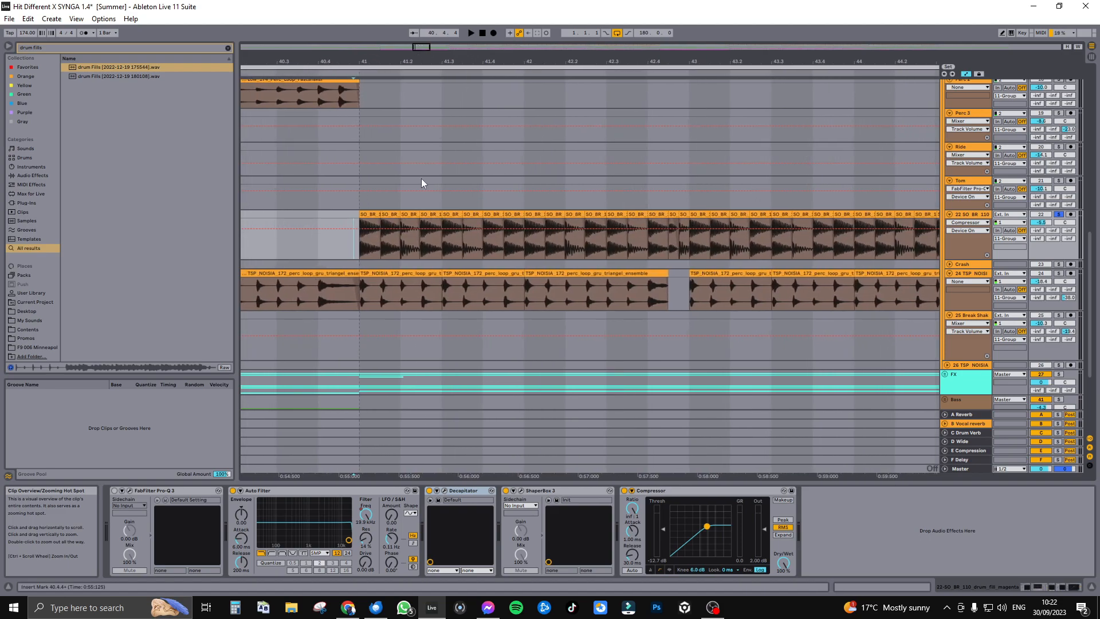
key(space)
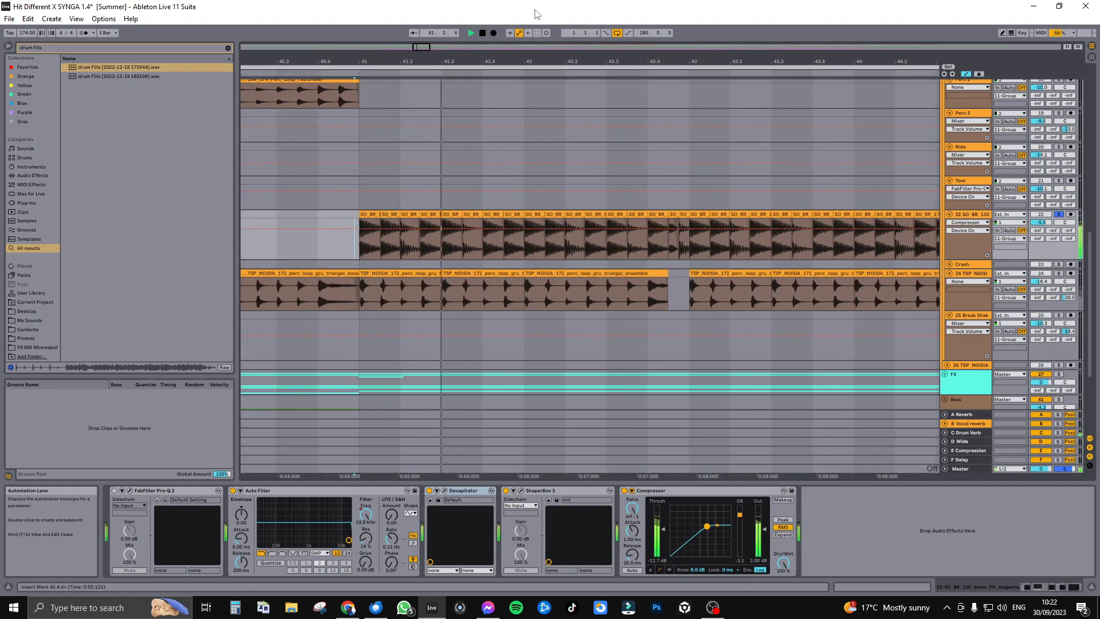
drag(423, 48, 429, 34)
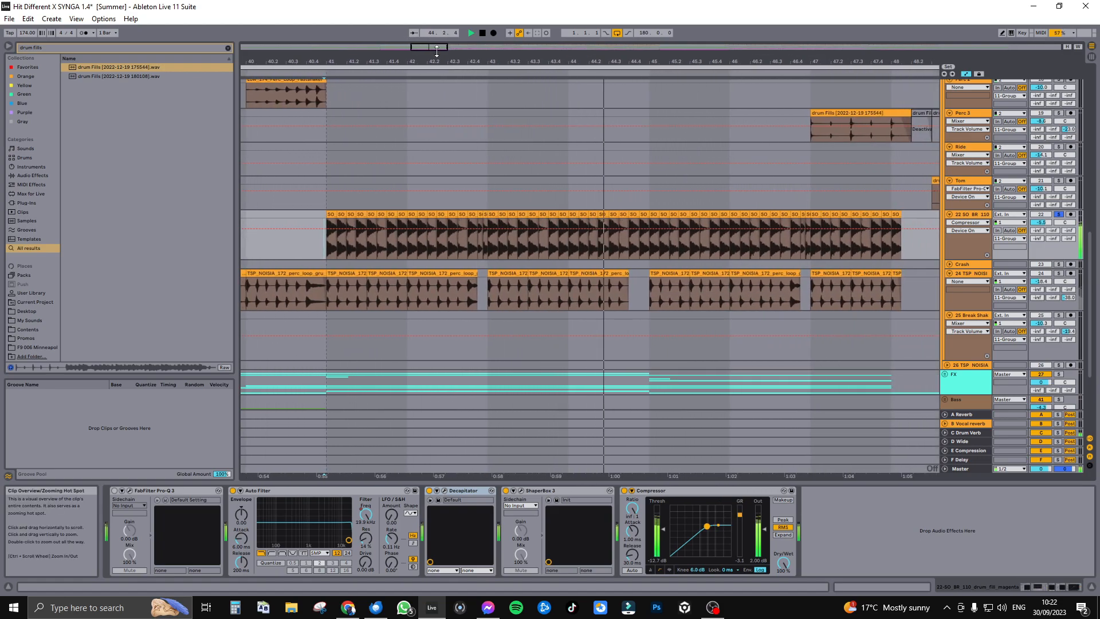
key(space)
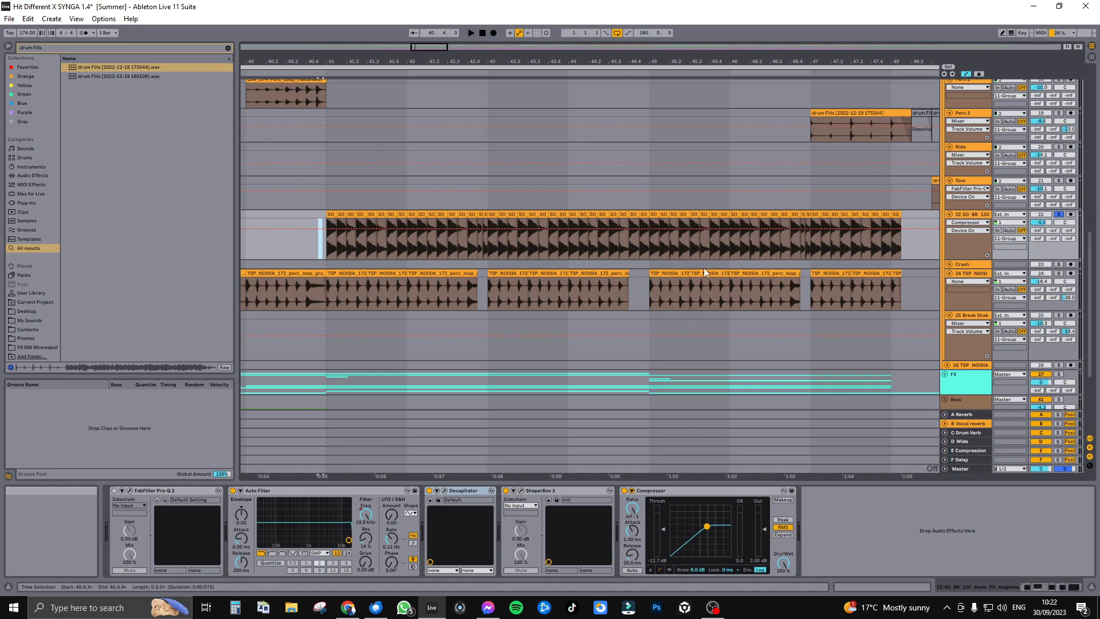
key(space)
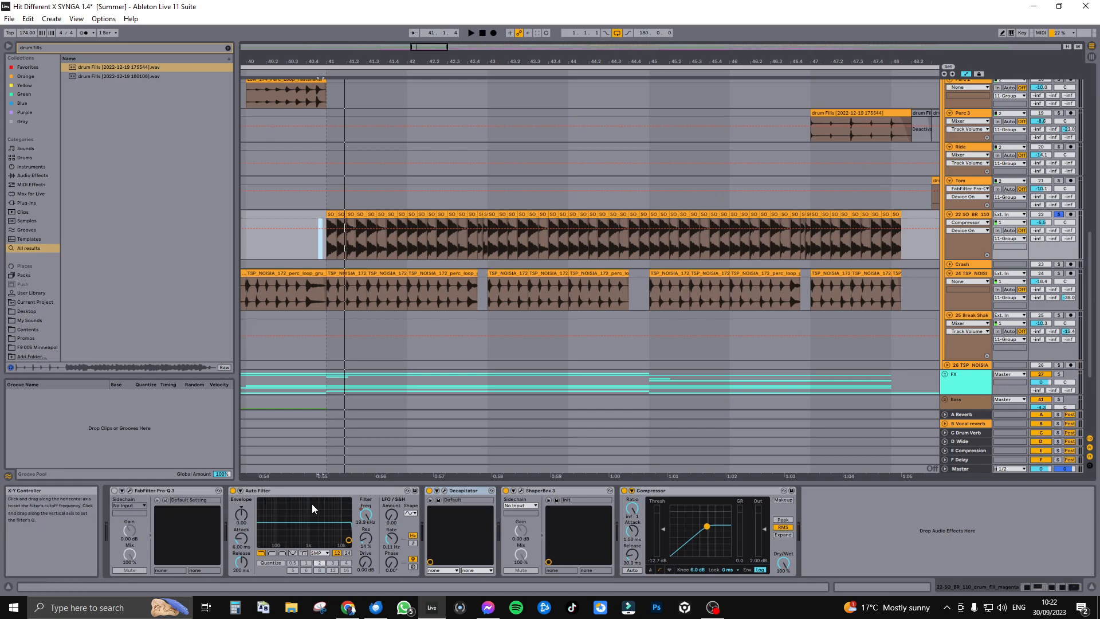
Step: Open ShaperBox 3 on the SO_BR_110 drum fill track and review its high and mid band volume curves, playing the fill
click(520, 490)
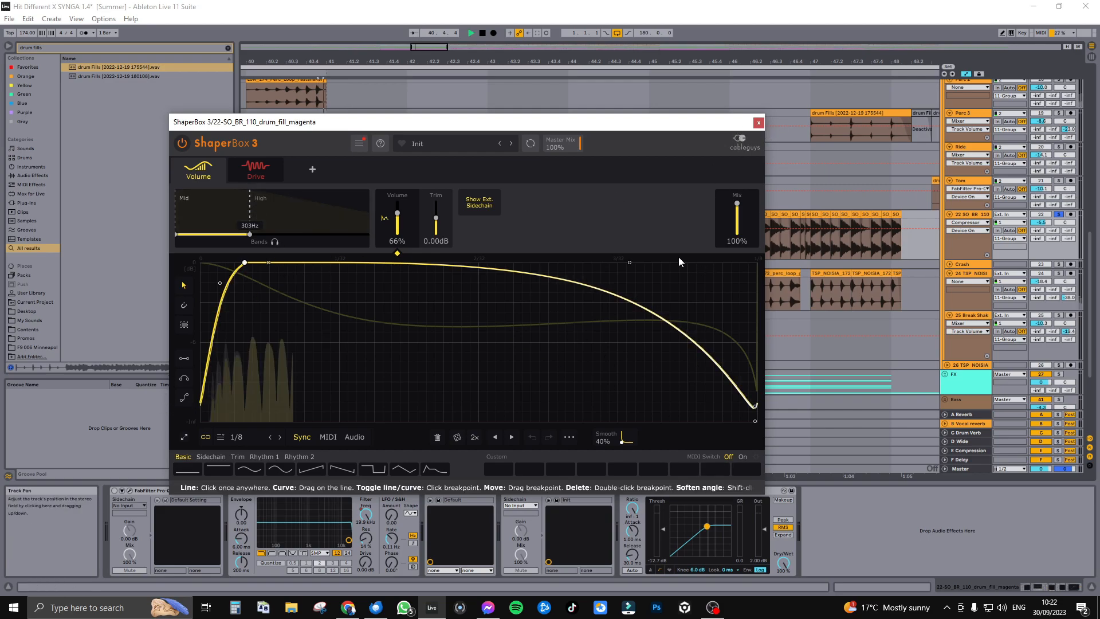
key(space)
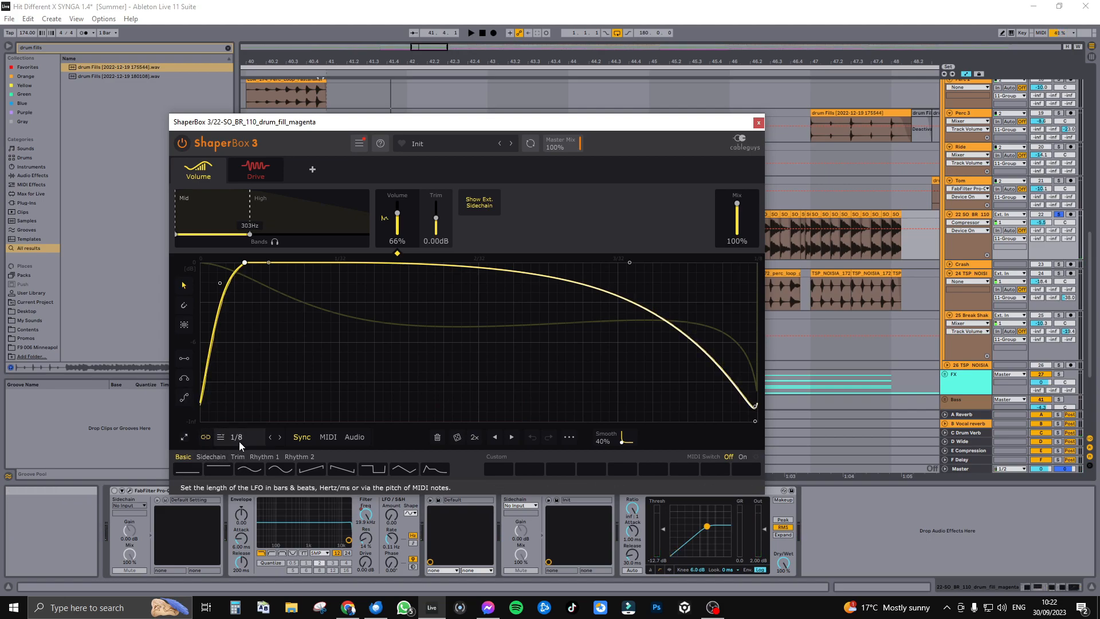
key(space)
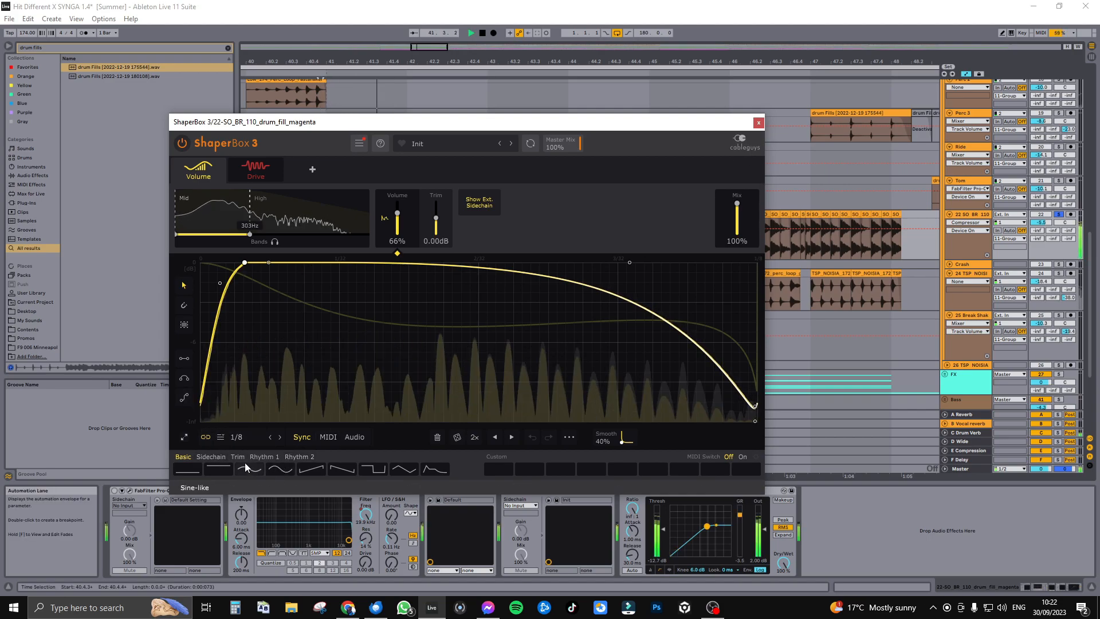
key(space)
click(263, 210)
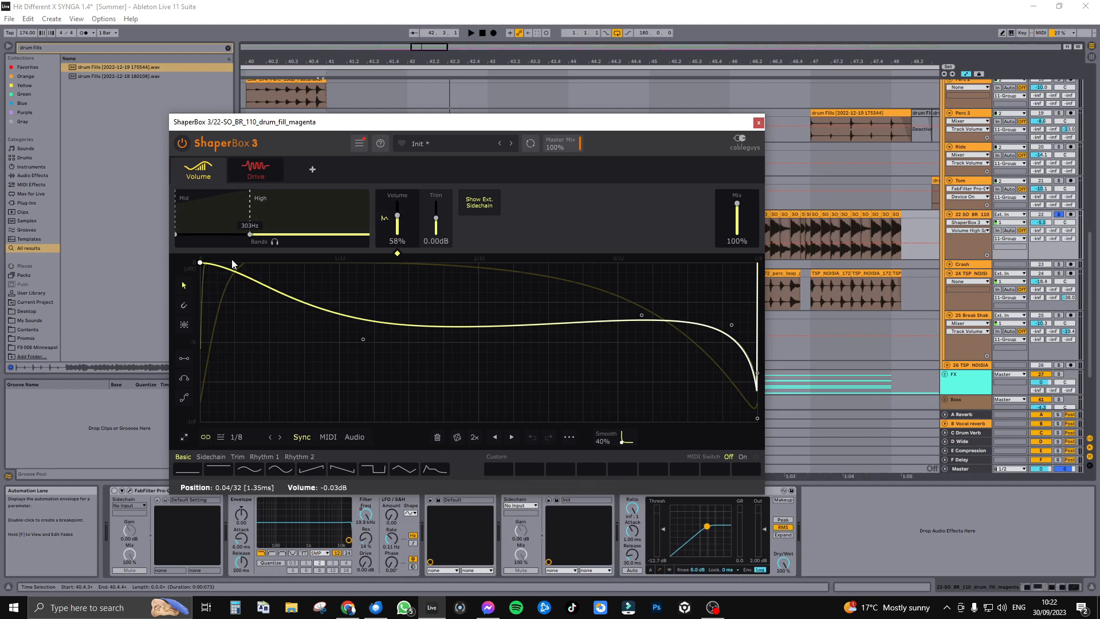
click(232, 215)
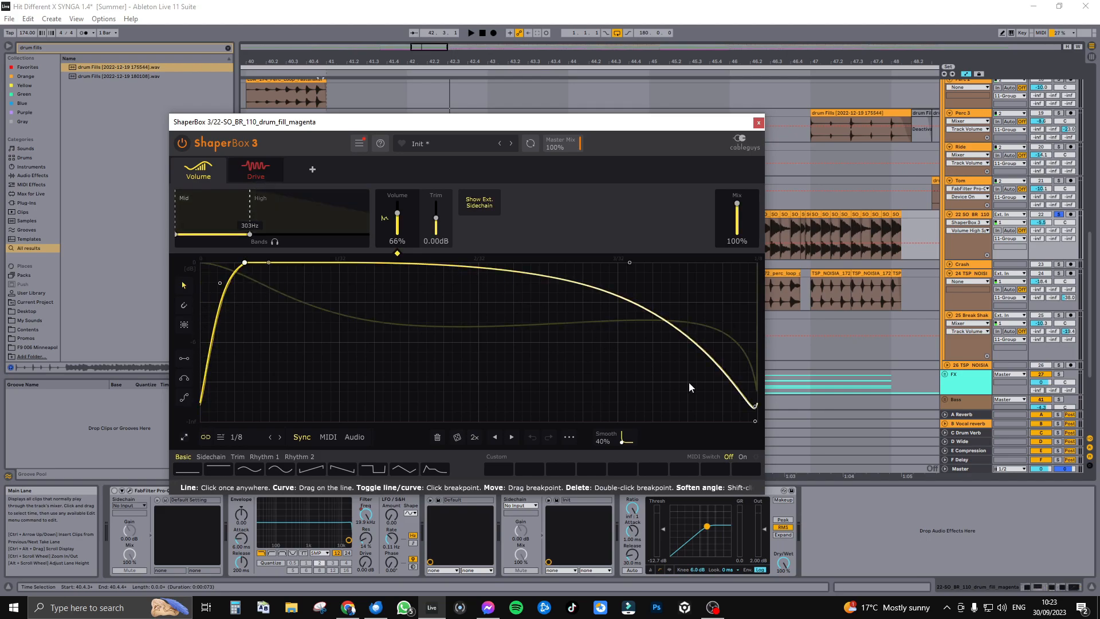
Step: Try extra breakpoints on the flat upper part of the mid band's volume curve while auditioning the fill
click(348, 262)
key(space)
double_click(348, 263)
key(space)
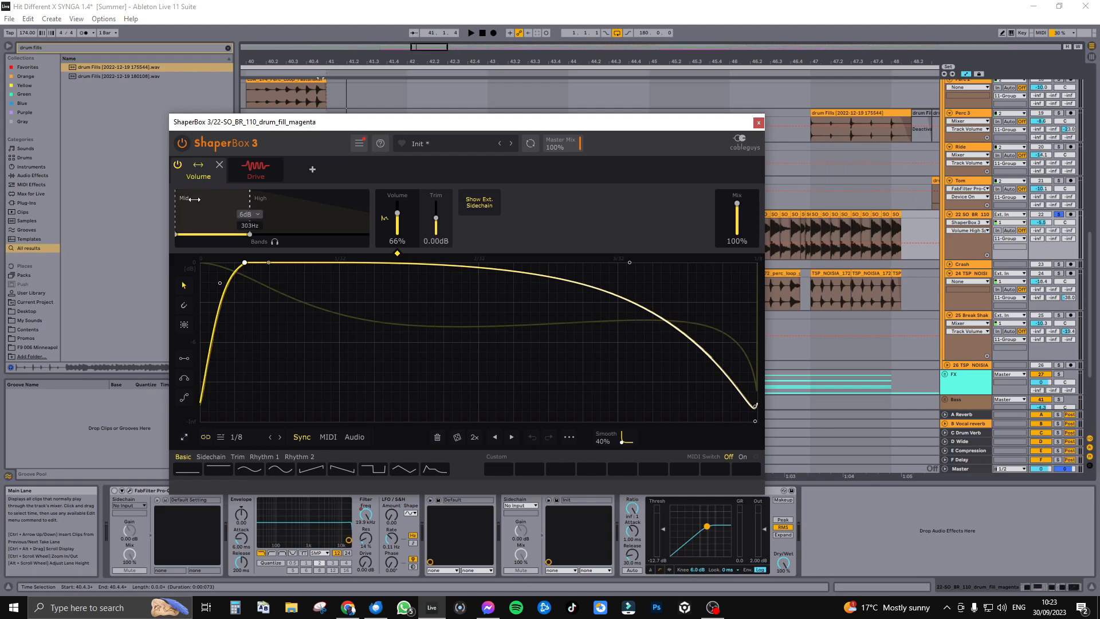
click(325, 262)
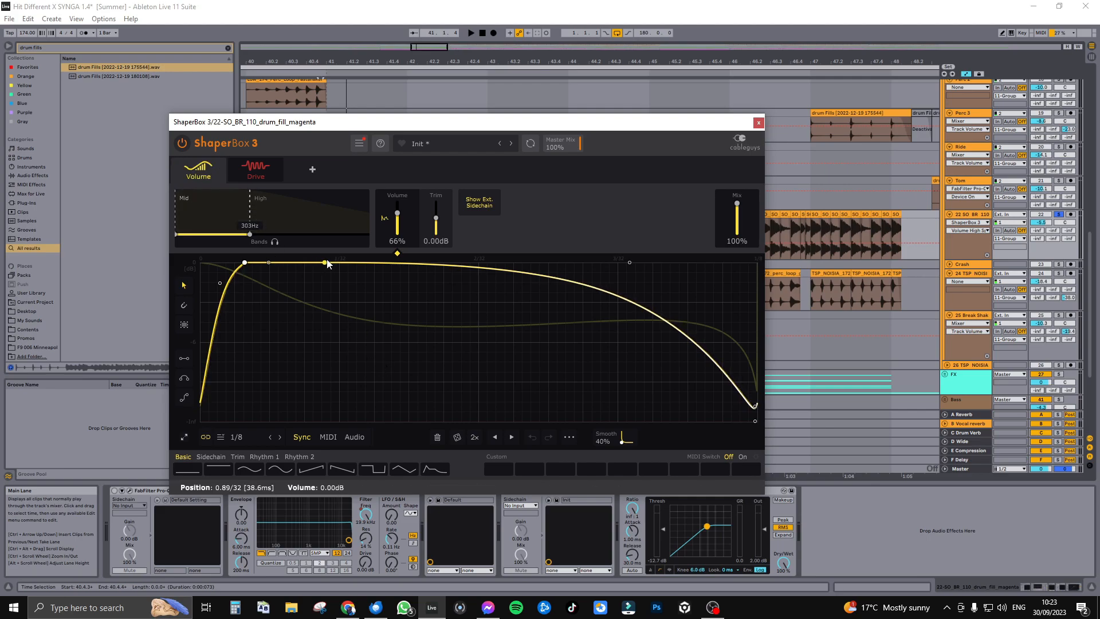
double_click(325, 263)
Step: Show the Drive shaper's settings in ShaperBox 3
click(256, 172)
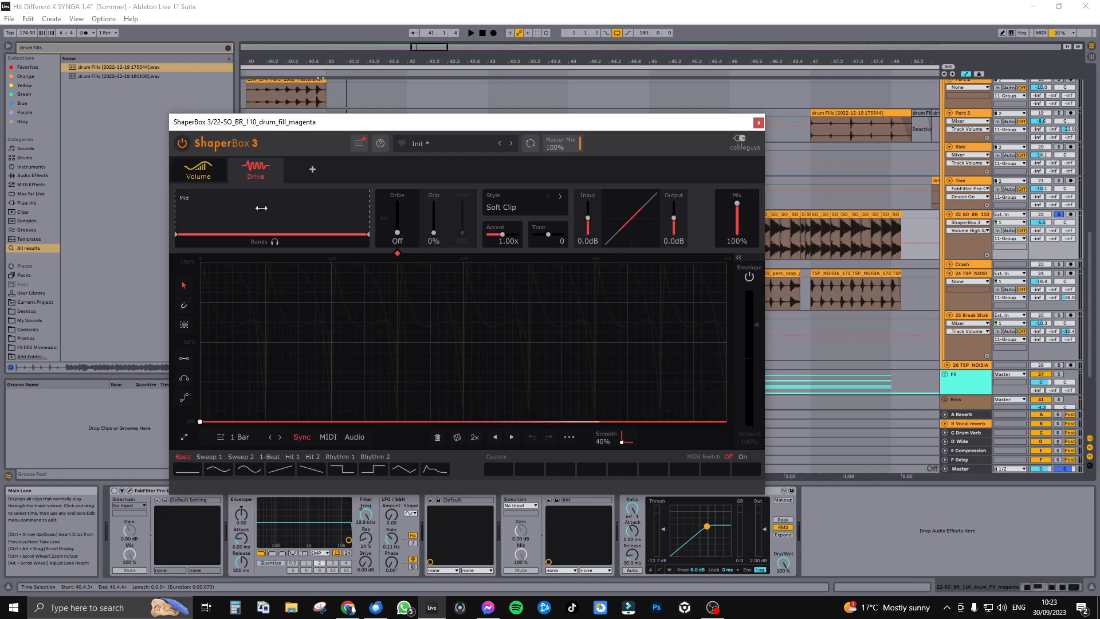
Step: Audition the drum fill with the Drive shaper, set its Drive to 0%, and close ShaperBox 3
key(space)
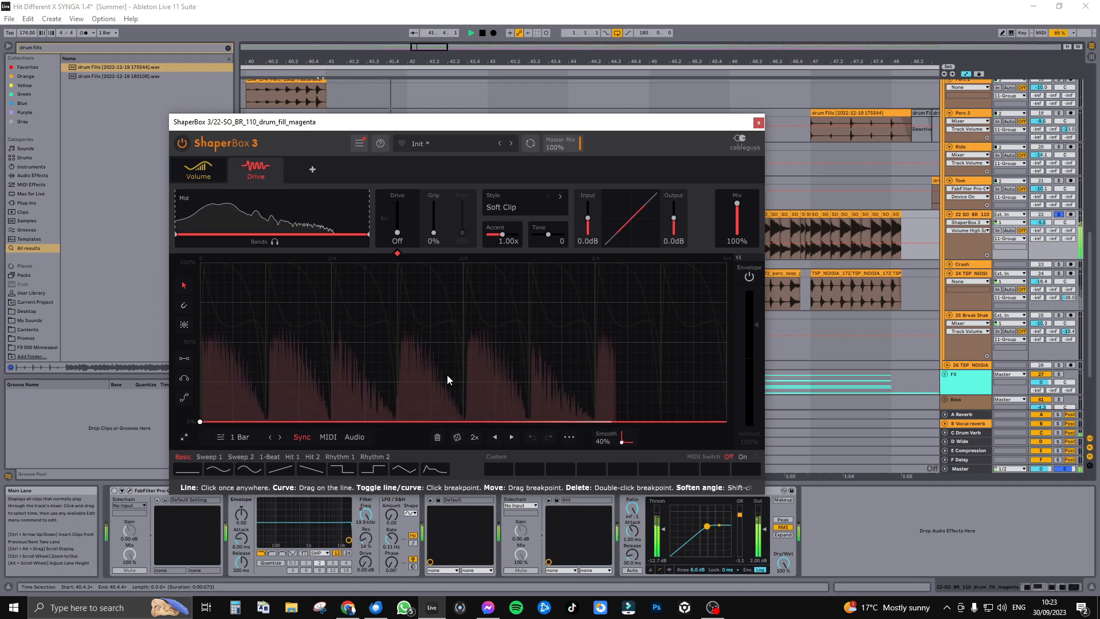
key(space)
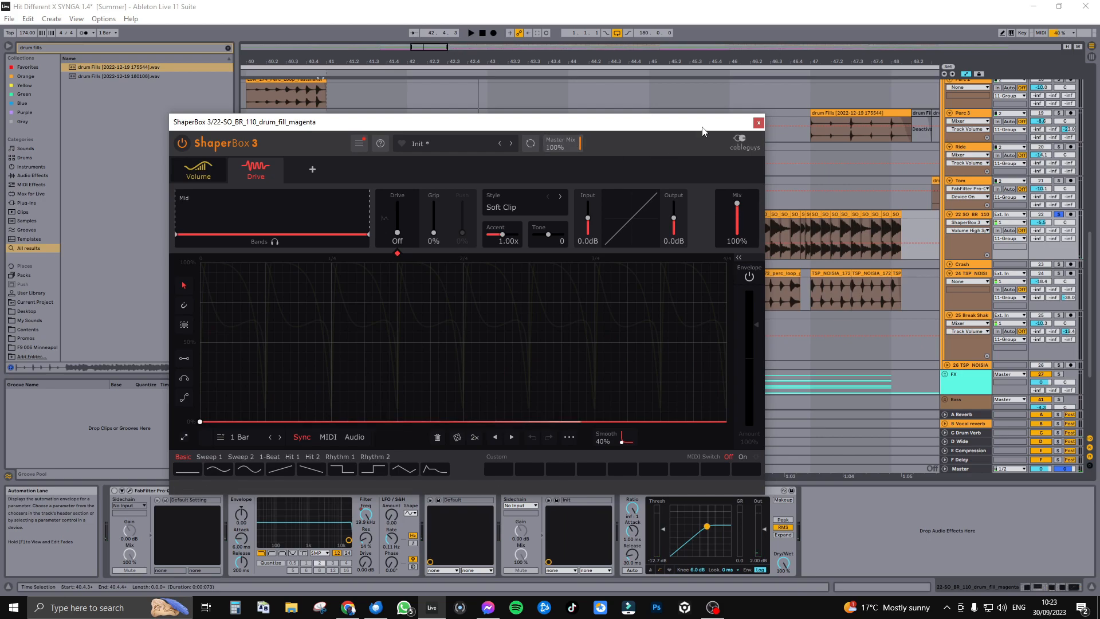
drag(647, 131, 629, 76)
key(space)
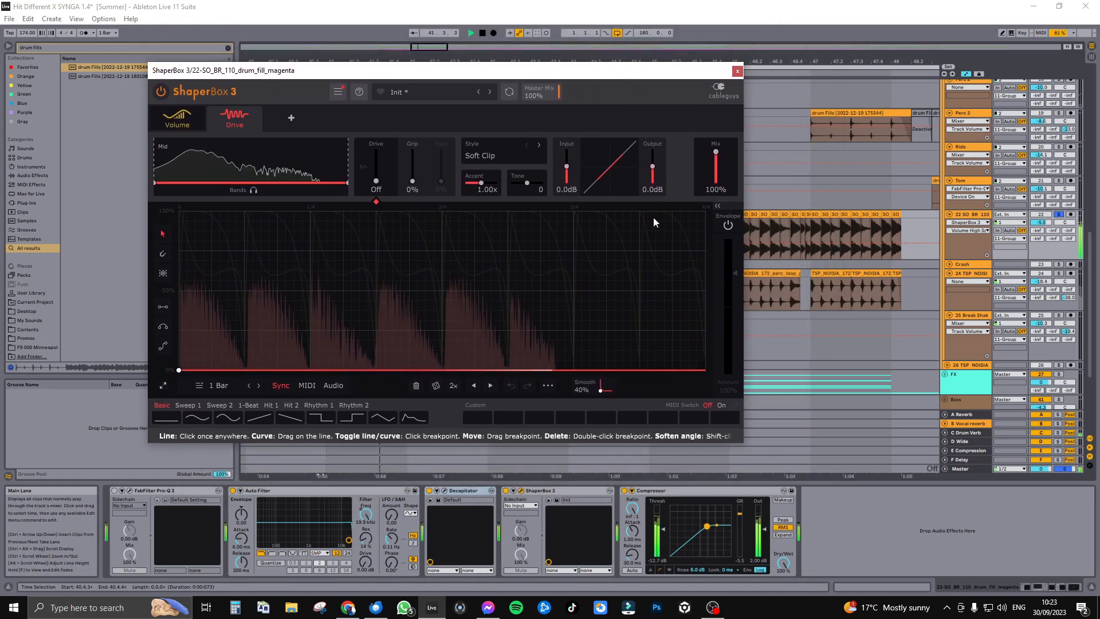
mouse_move(376, 183)
mouse_down()
mouse_move(376, 153)
mouse_move(377, 182)
mouse_up()
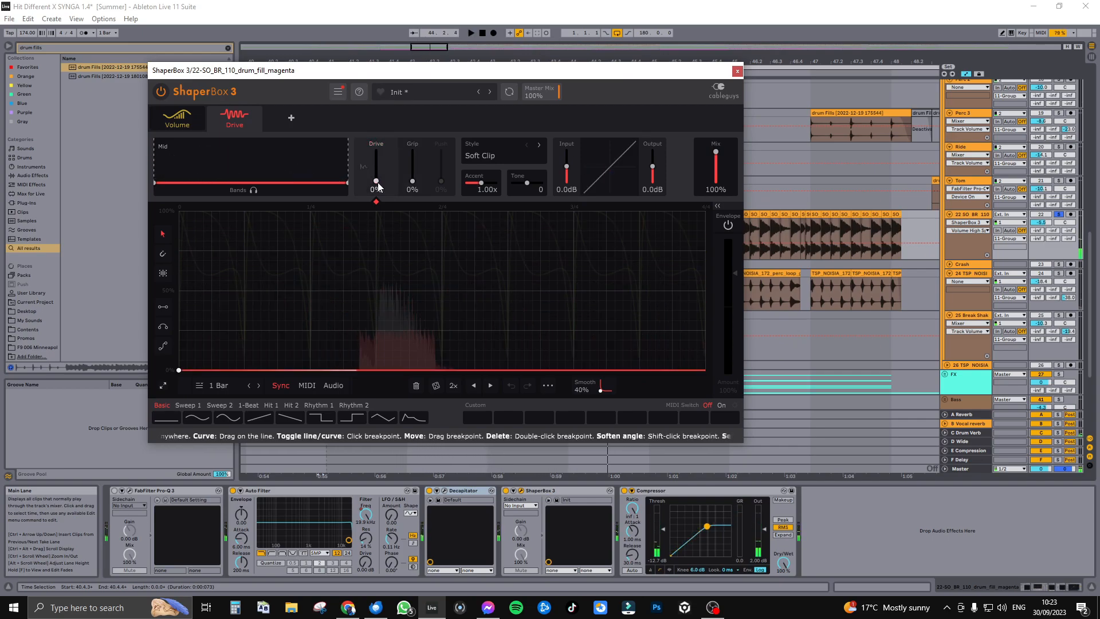
click(738, 73)
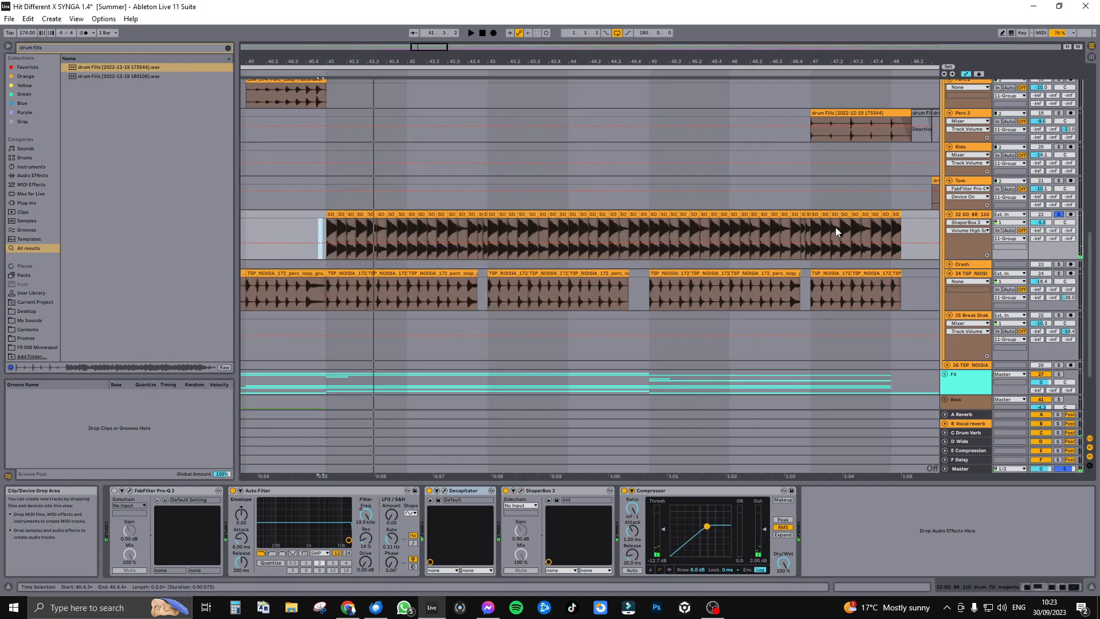
Step: Play the arrangement from the drum fill at bar 41 into the drop after bar 49 to hear the drums
scroll(1025, 189, up, 10)
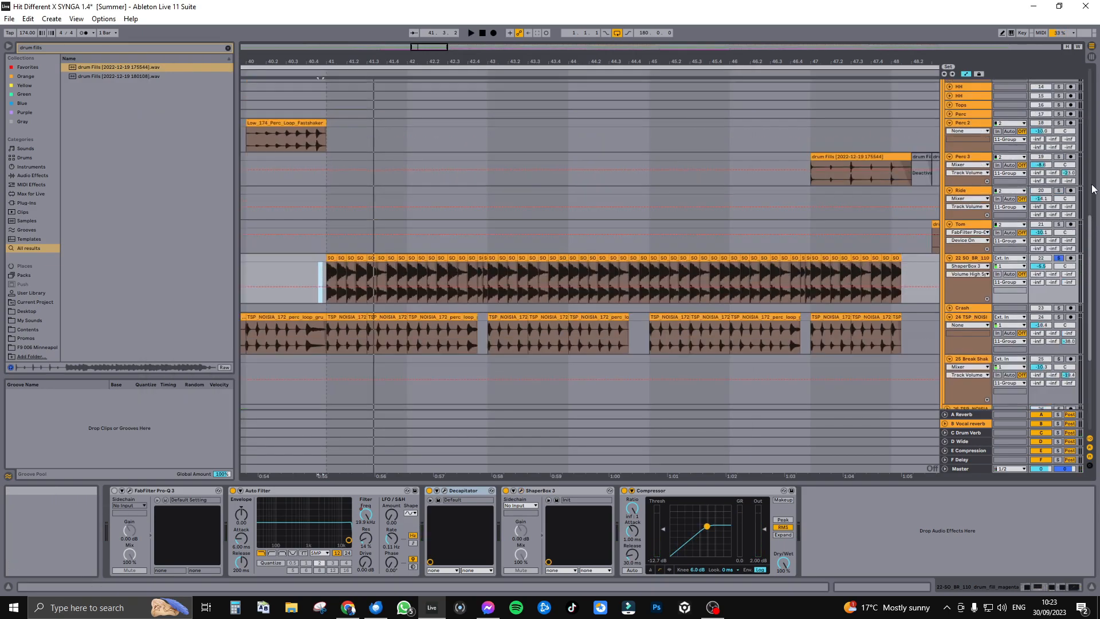
scroll(727, 241, down, 8)
key(space)
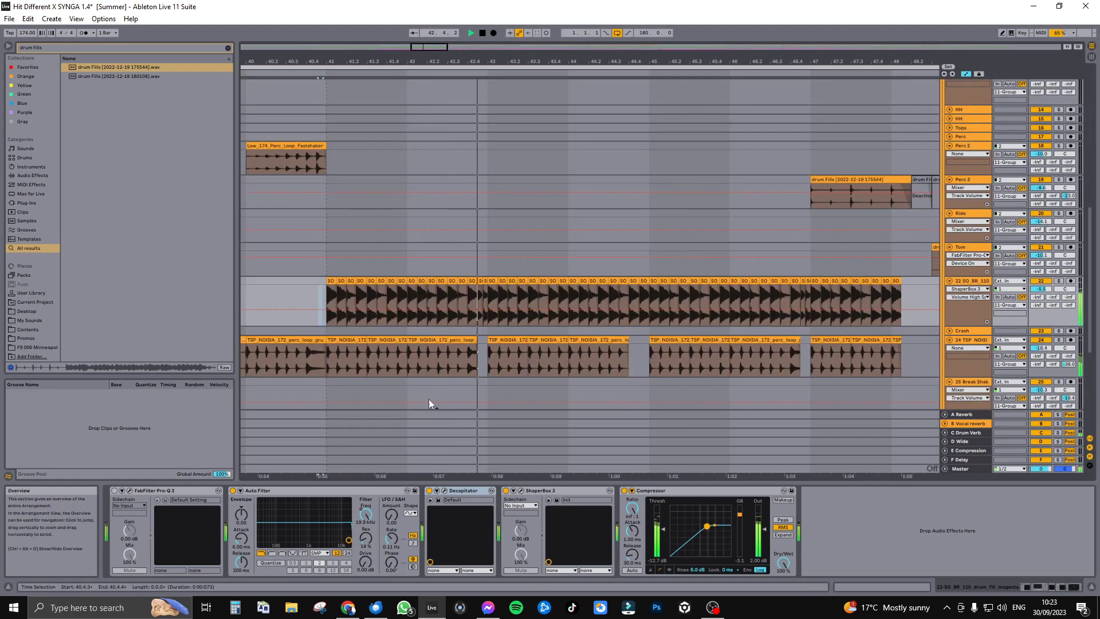
drag(431, 47, 461, 47)
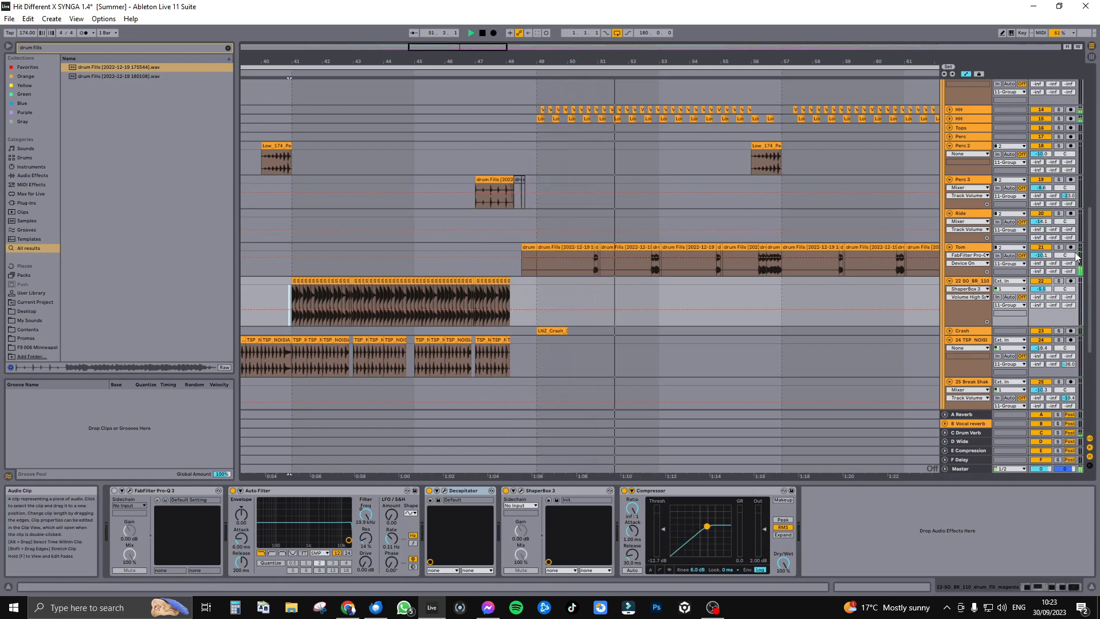
key(space)
Step: Collapse the Drums group and expand the Bass group, showing its tracks around bar 49
scroll(1092, 240, up, 10)
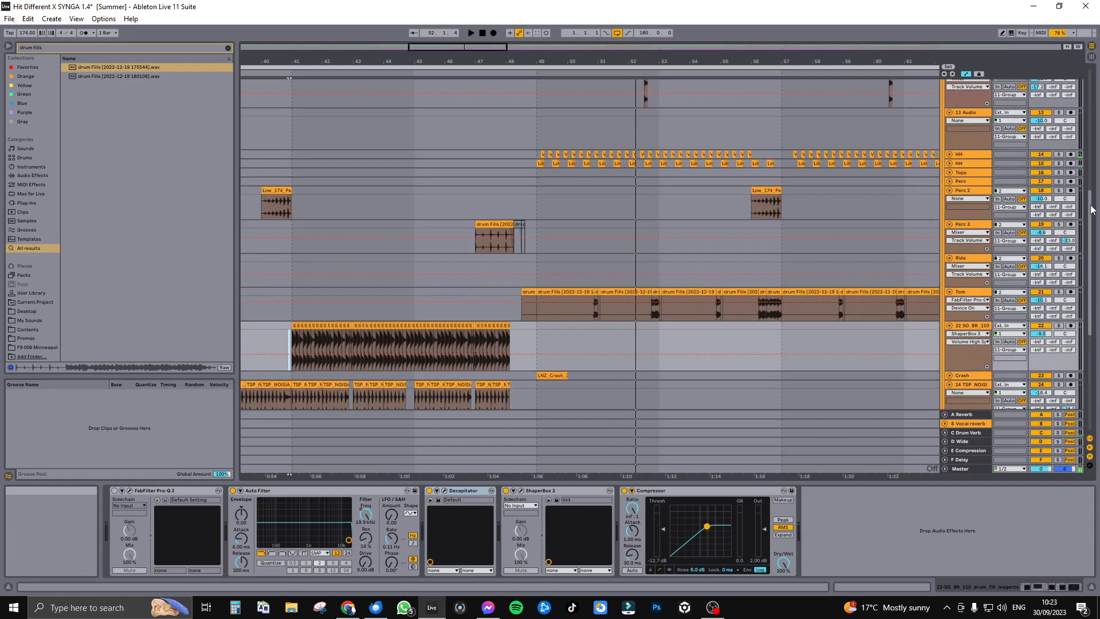
click(974, 115)
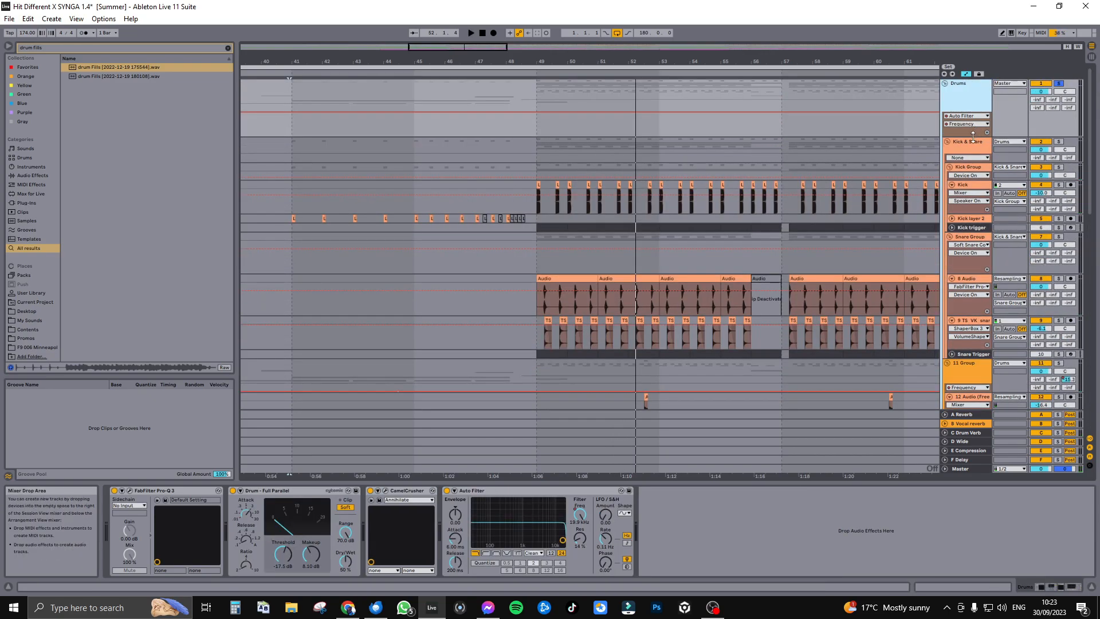
key(alt+u)
click(971, 147)
click(969, 152)
click(973, 120)
click(967, 150)
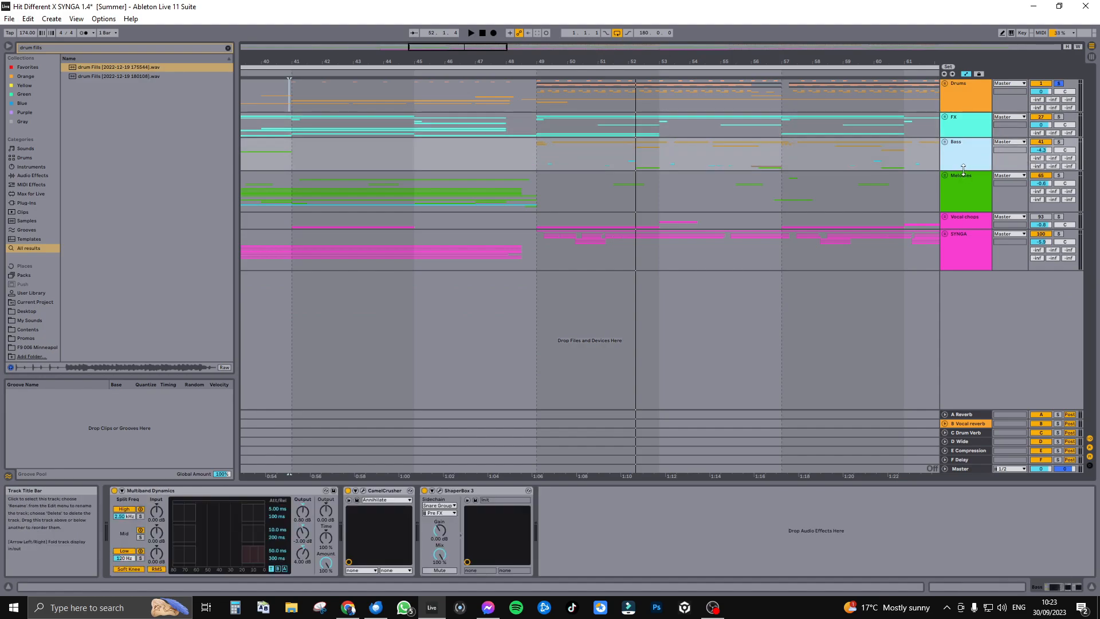
key(Right)
scroll(551, 238, down, 5)
scroll(555, 232, up, 5)
drag(484, 52, 484, 246)
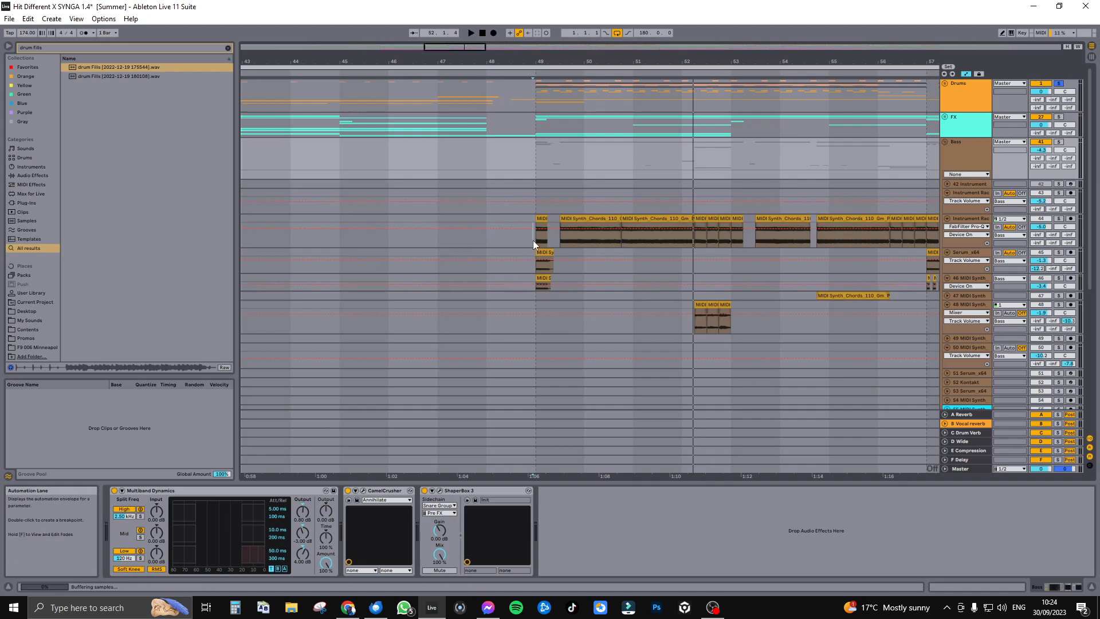
Step: Enlarge bass track 44, solo it and play its first clips from just before bar 49
click(533, 239)
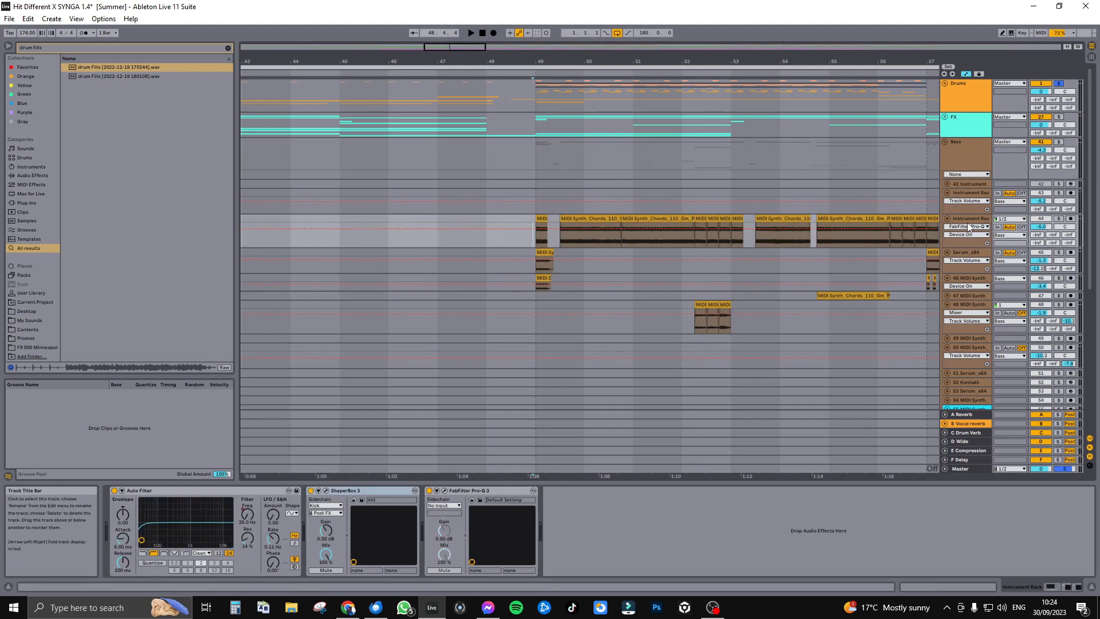
drag(966, 247, 969, 276)
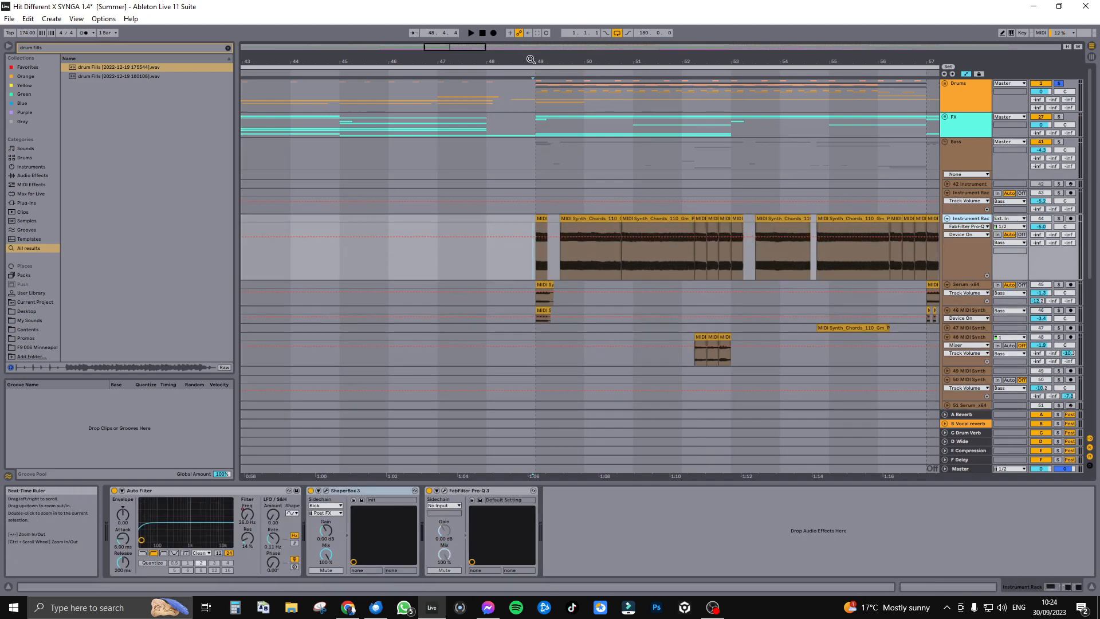
drag(531, 60, 519, 98)
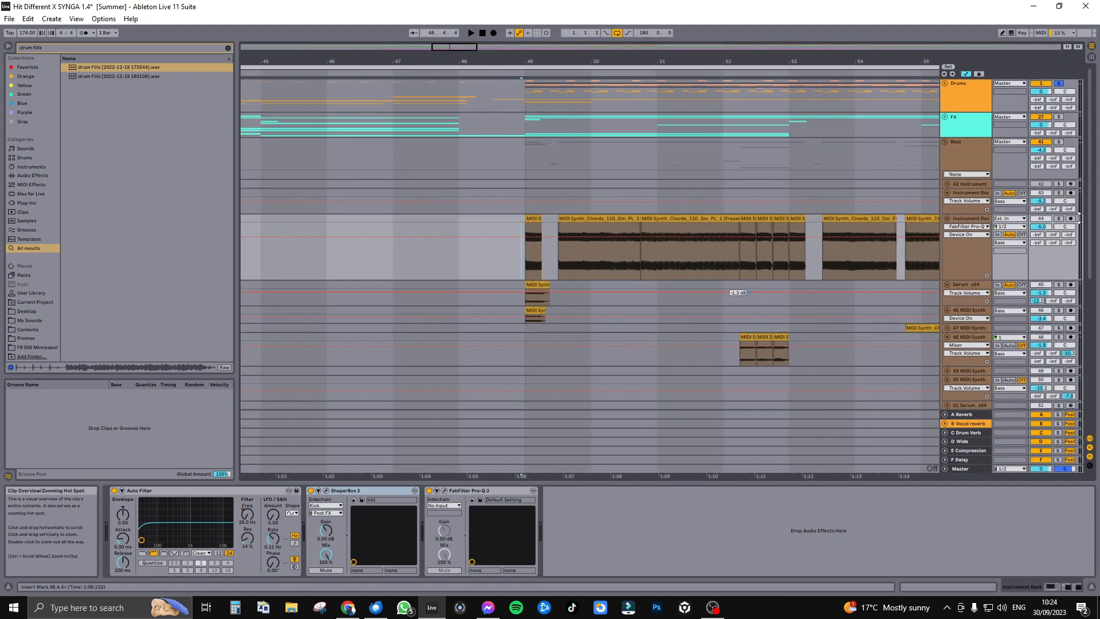
click(523, 266)
key(space)
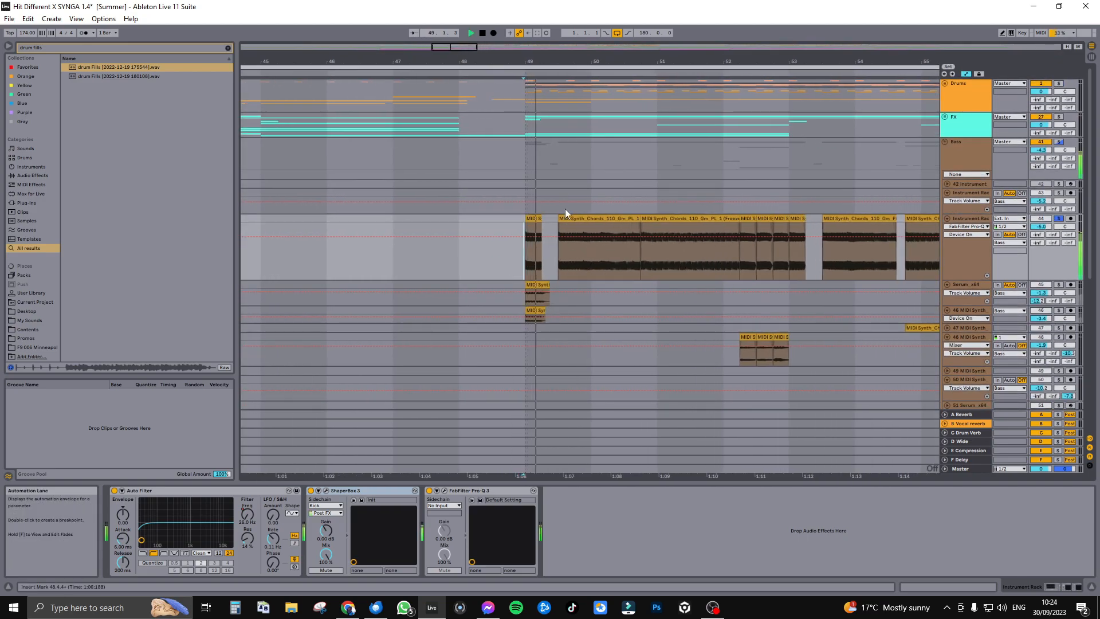
key(space)
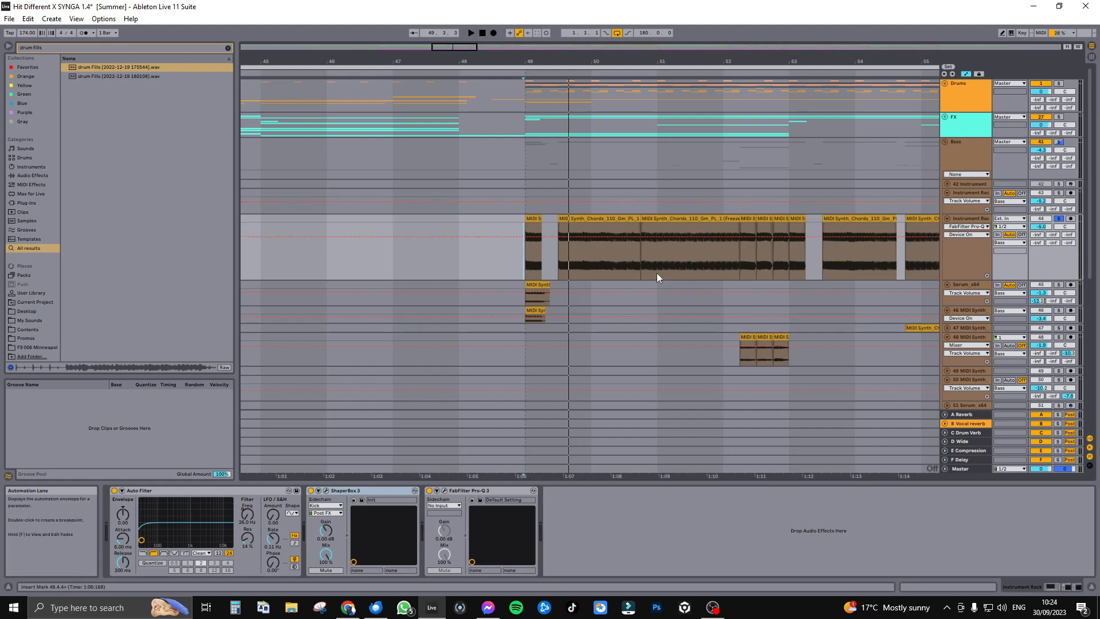
Step: Look over the Bass group's tracks and play soloed track 44 from just before bar 49 through bar 57
drag(452, 49, 464, 49)
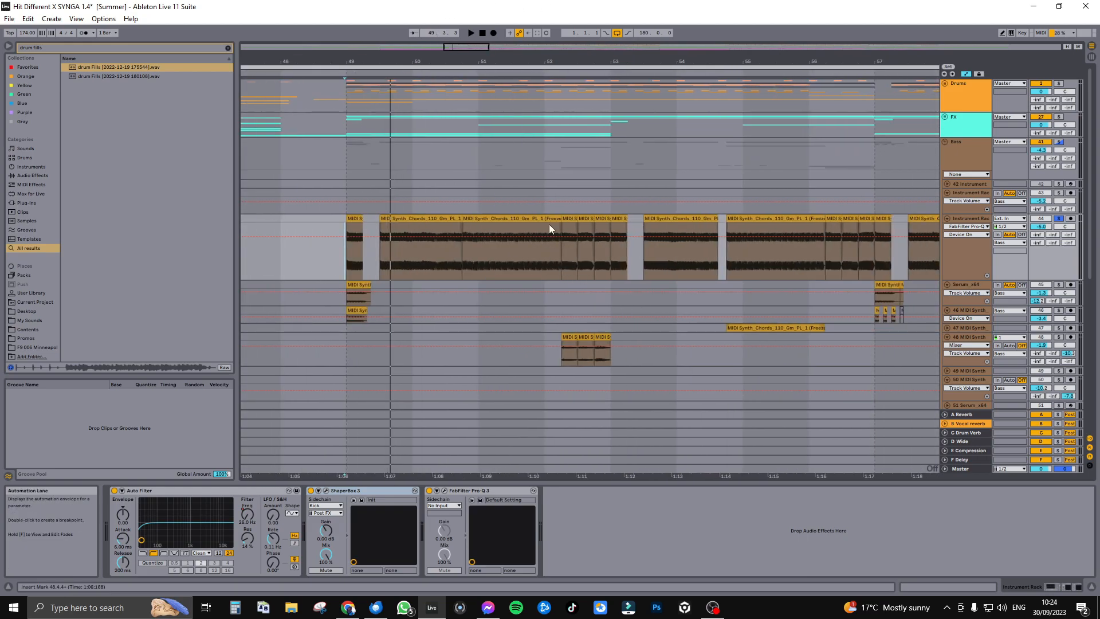
scroll(549, 228, down, 3)
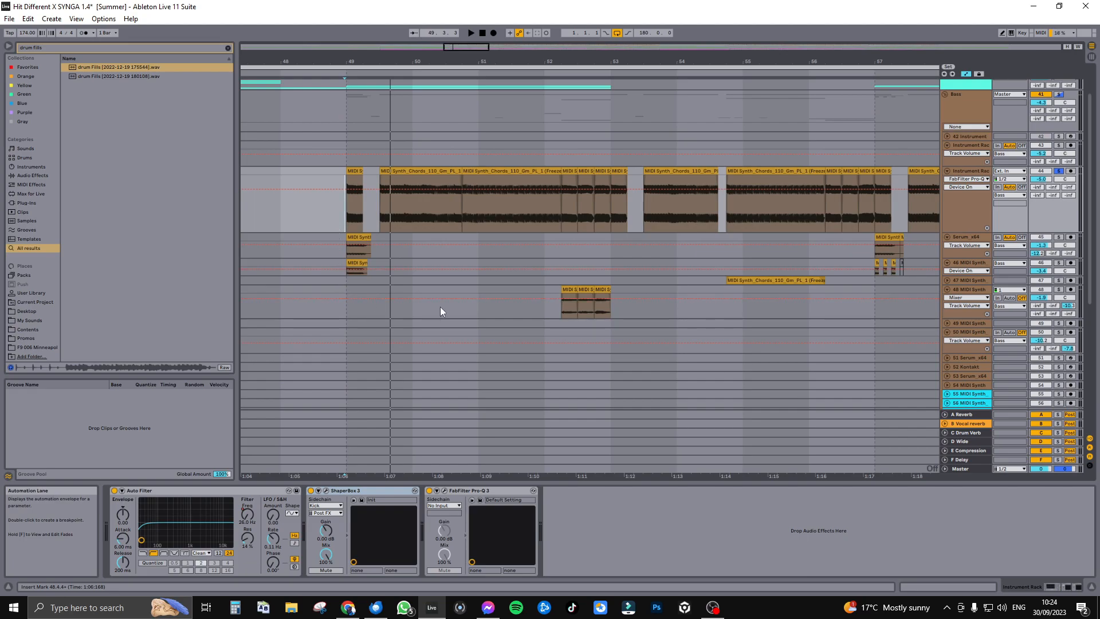
scroll(525, 289, down, 2)
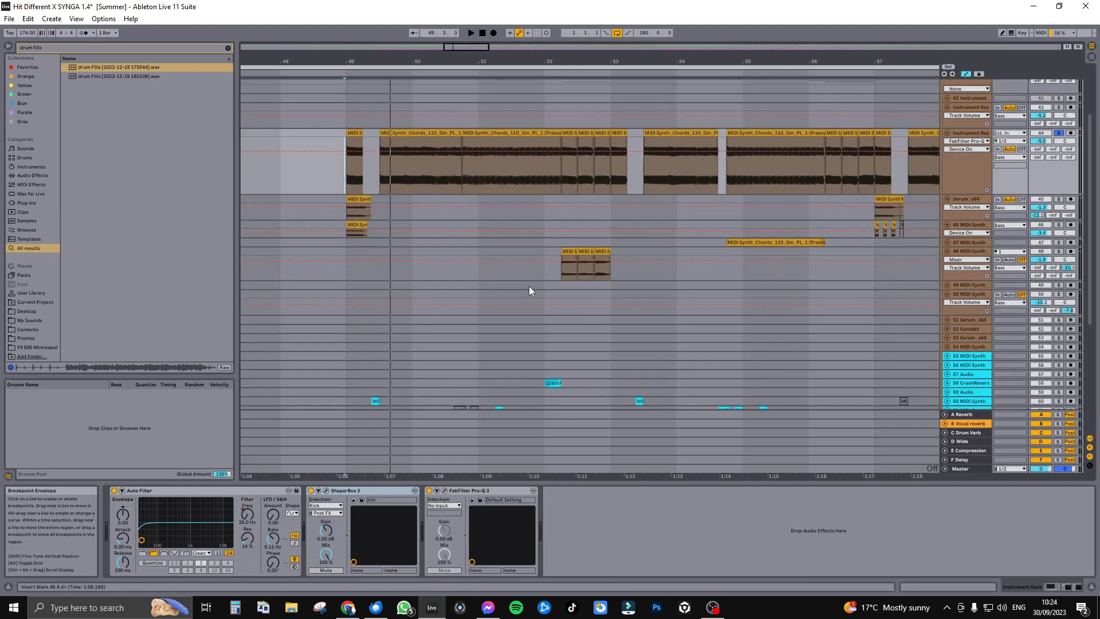
scroll(625, 258, down, 3)
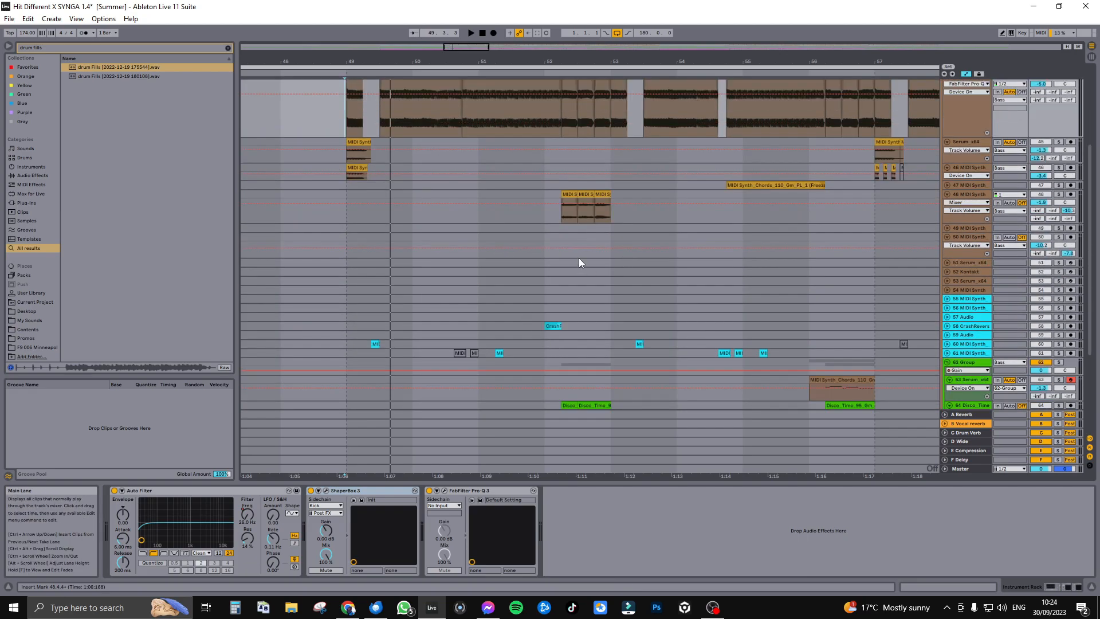
scroll(570, 189, up, 2)
scroll(831, 167, up, 2)
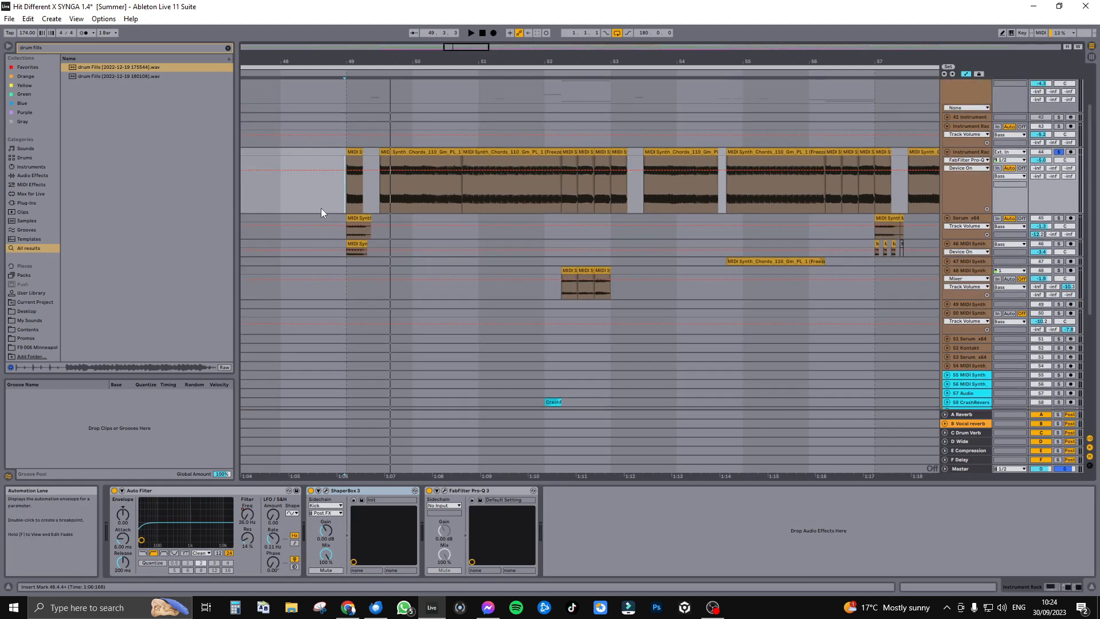
key(space)
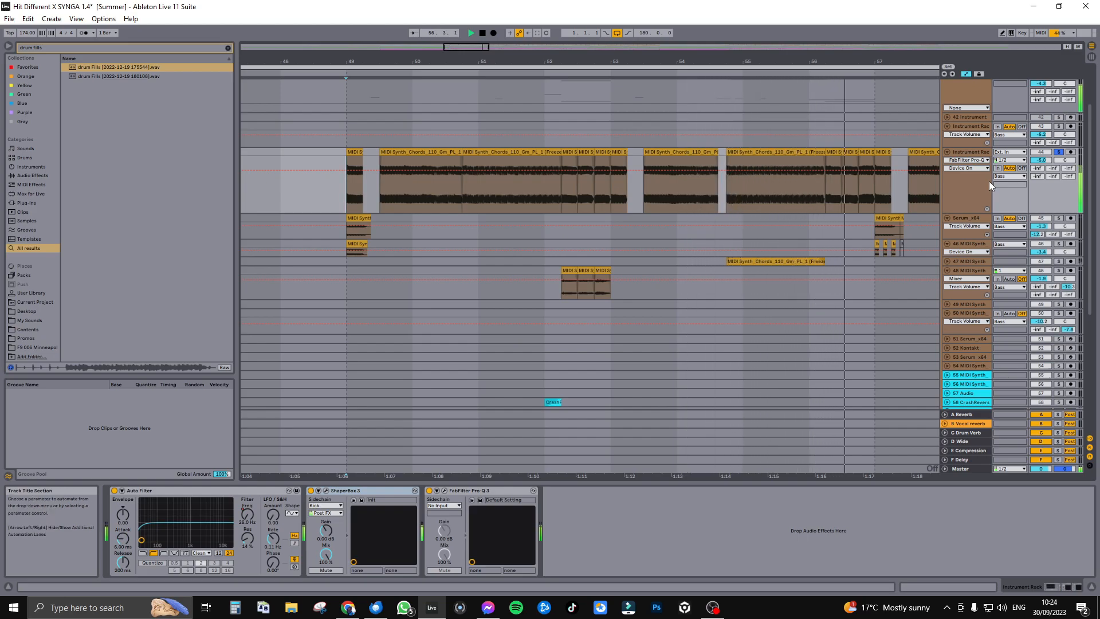
key(space)
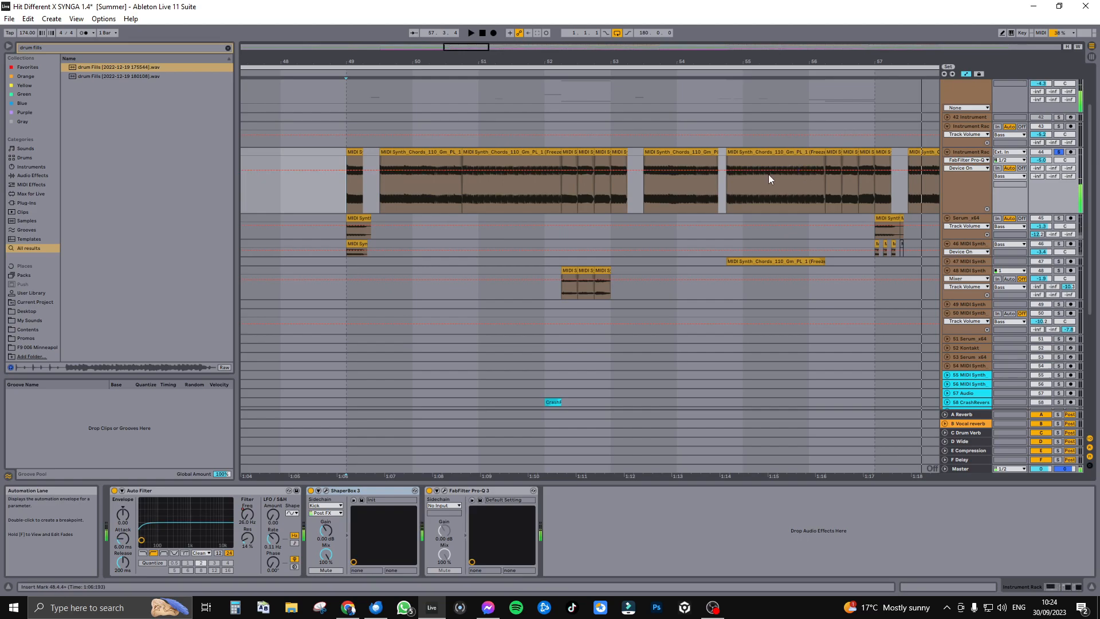
Step: Solo the Serum_x64 track and the 46 MIDI Synth track in turn, playing their hits at bar 49
drag(465, 50, 465, 59)
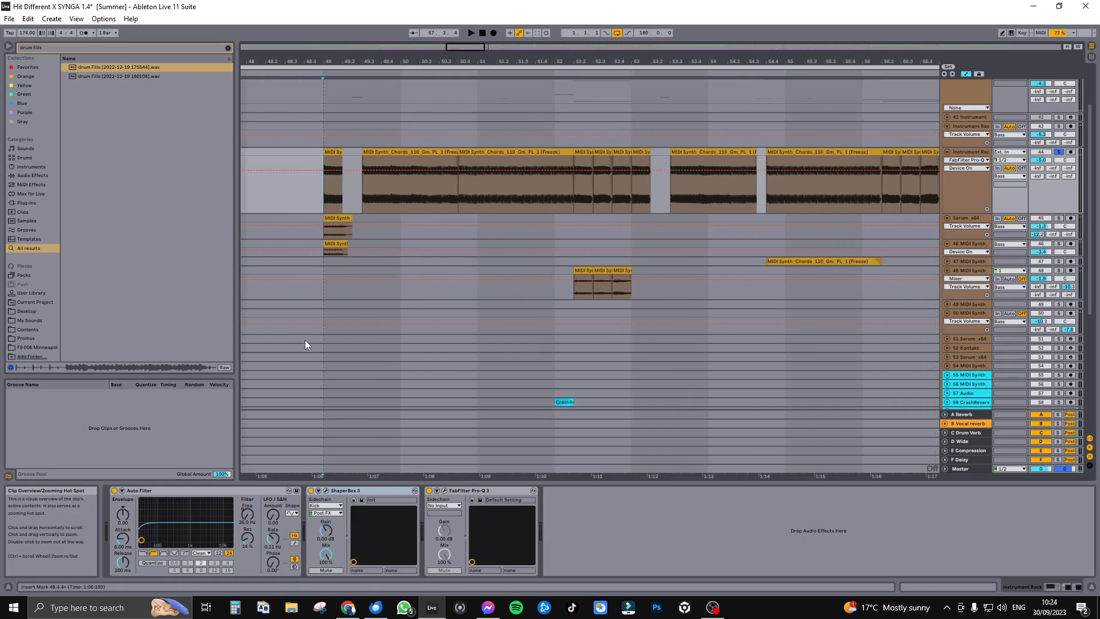
click(318, 233)
click(1060, 219)
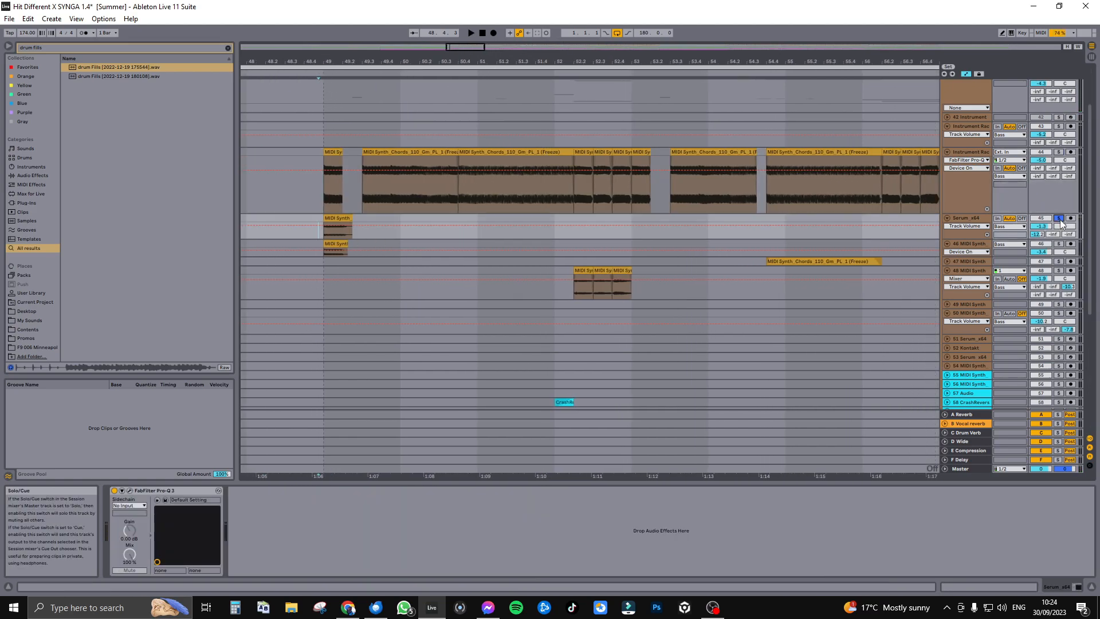
key(space)
click(1059, 244)
key(space)
Step: Solo tracks 44, 45 and 46 together and play the layered bass hit from just before bar 49
ctrl+click(1059, 219)
ctrl+click(1058, 152)
key(space)
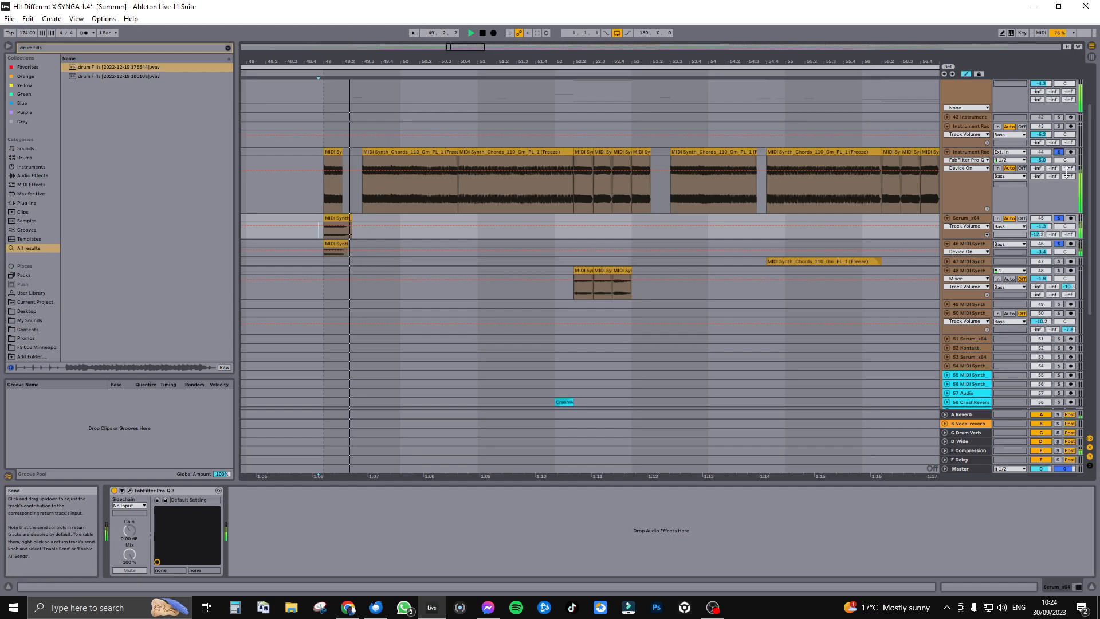
key(space)
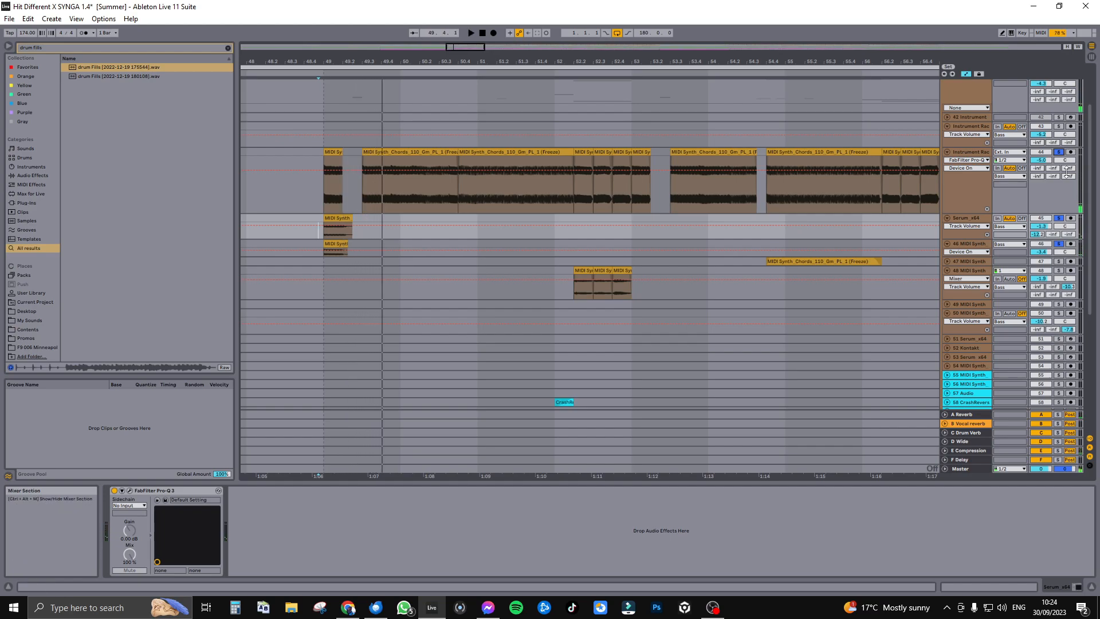
Step: Solo the 48 MIDI Synth track and play from bar 52, adding bass track 44 to the solo
click(571, 239)
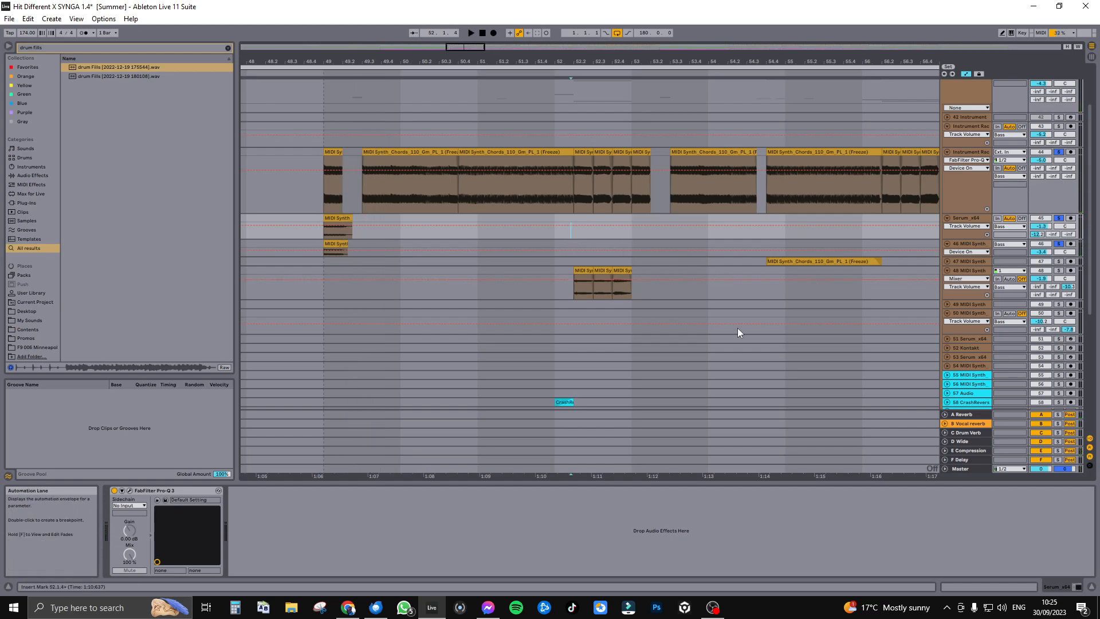
click(1058, 270)
key(space)
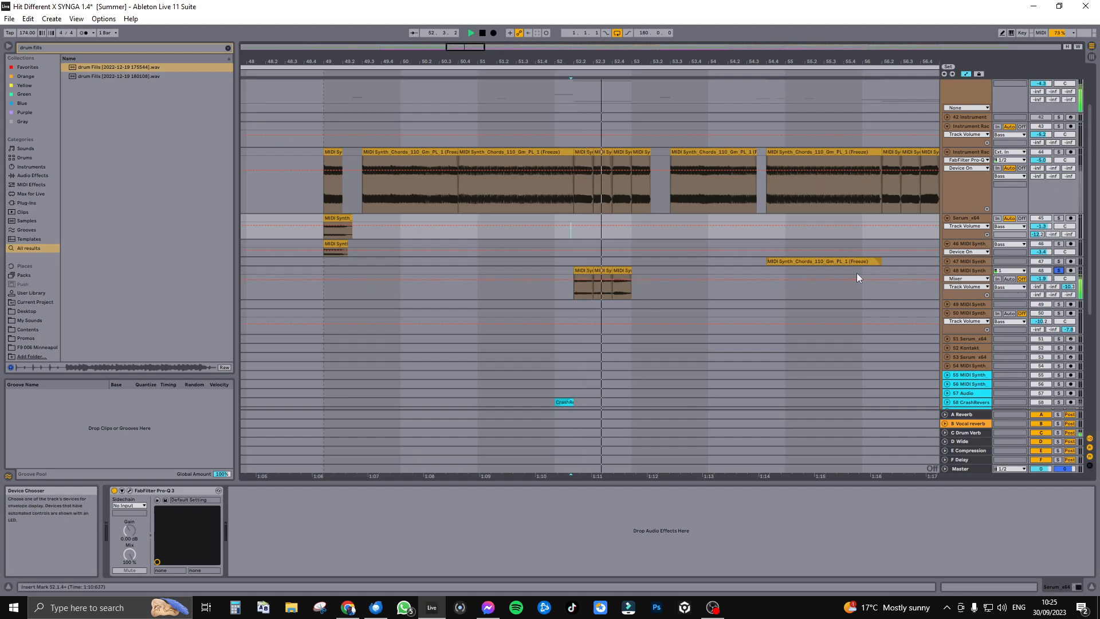
click(1058, 152)
key(space)
key(space)
Step: Unfold and solo the 47 MIDI Synth track, and play its clip that starts after bar 54
drag(453, 48, 462, 54)
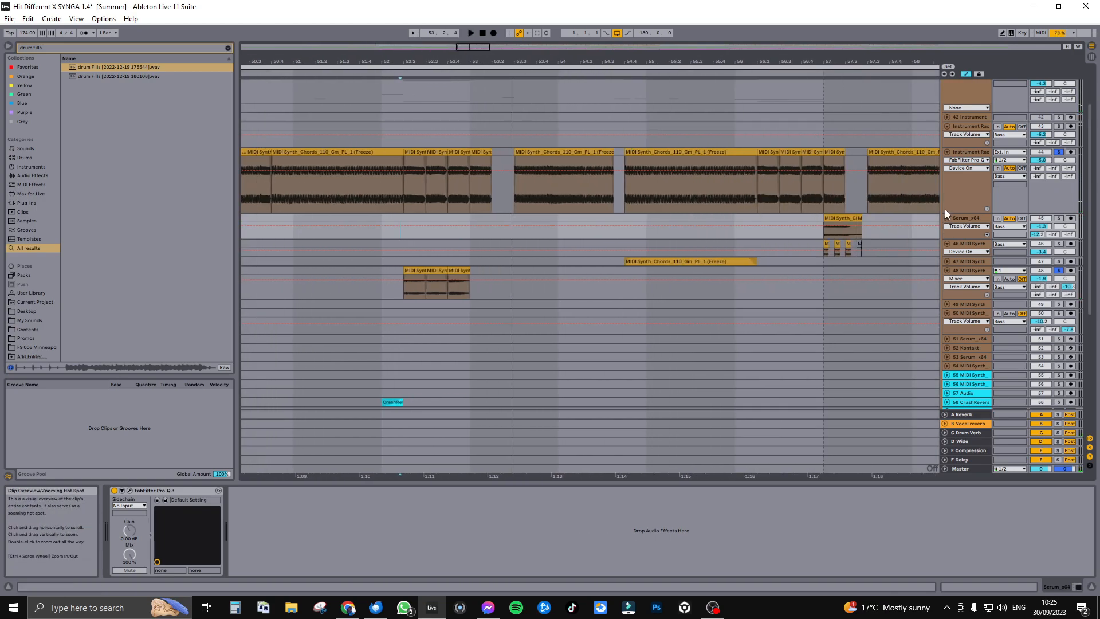
click(965, 262)
click(947, 261)
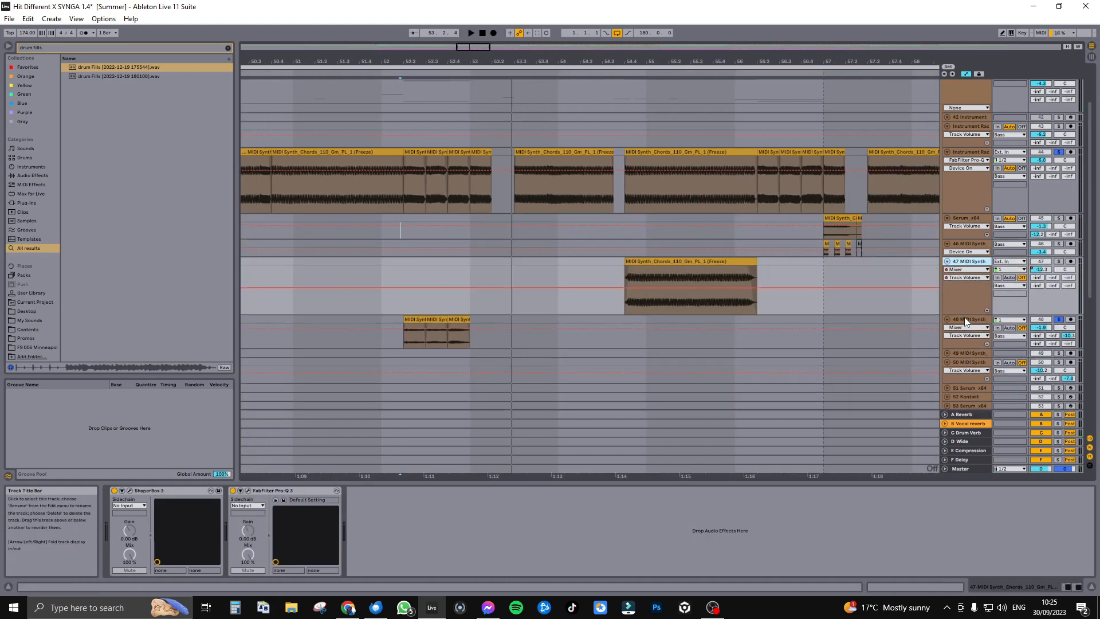
click(1059, 262)
click(617, 271)
key(space)
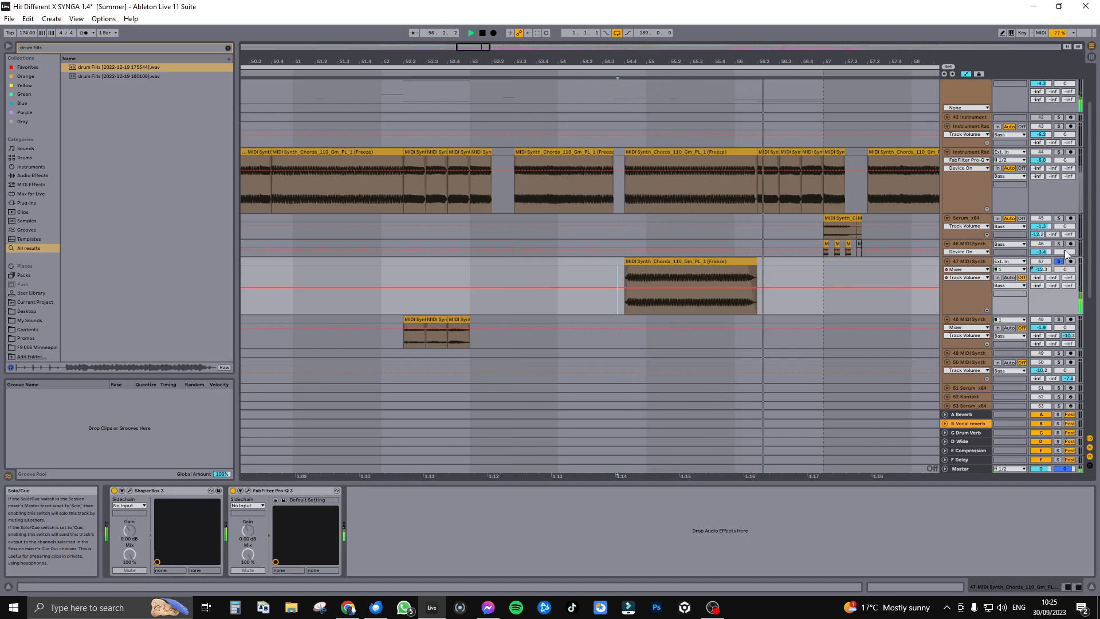
Step: Add bass track 44 to the 47 MIDI Synth solo and audition the two layers together
drag(473, 48, 470, 48)
click(1058, 152)
key(space)
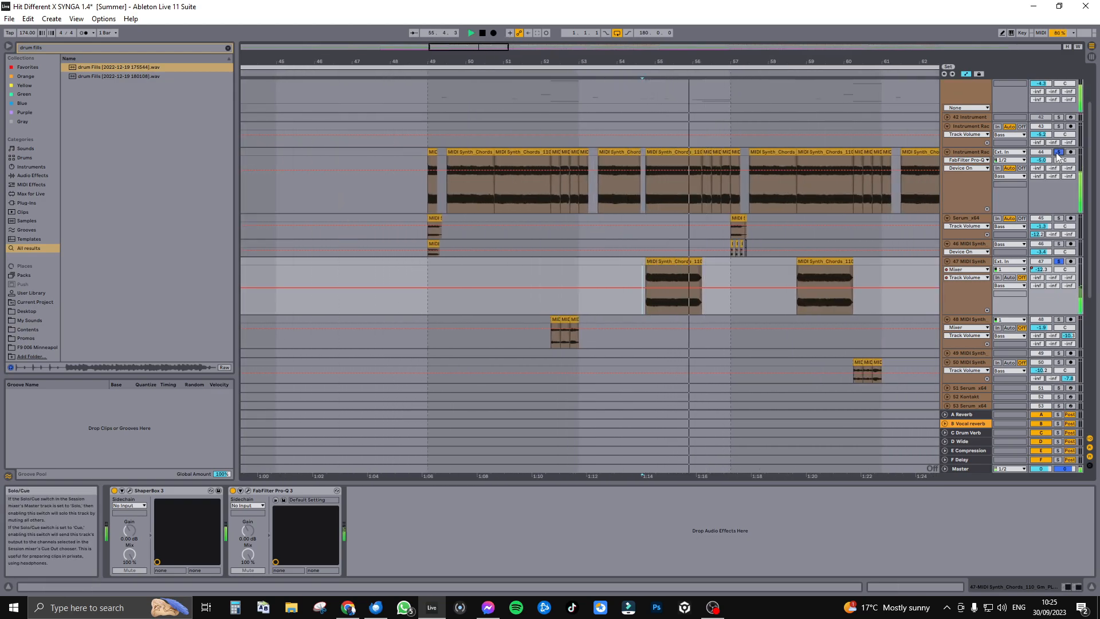
key(space)
scroll(885, 213, up, 3)
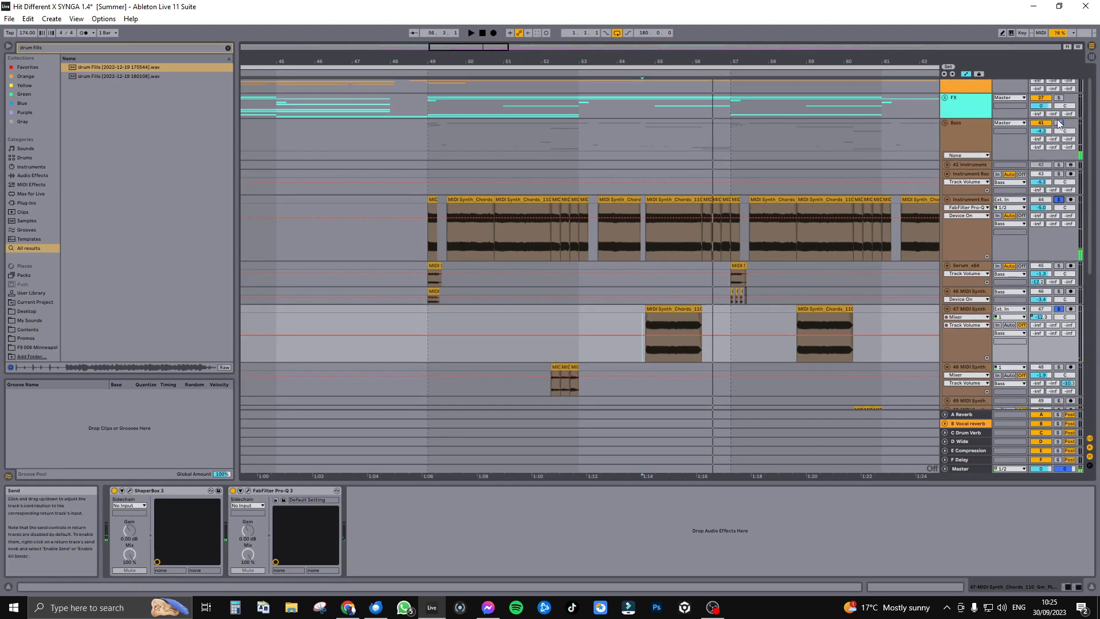
Step: Play the full Bass group from just before bar 49 and look over its remaining tracks
scroll(886, 209, down, 3)
click(424, 266)
key(space)
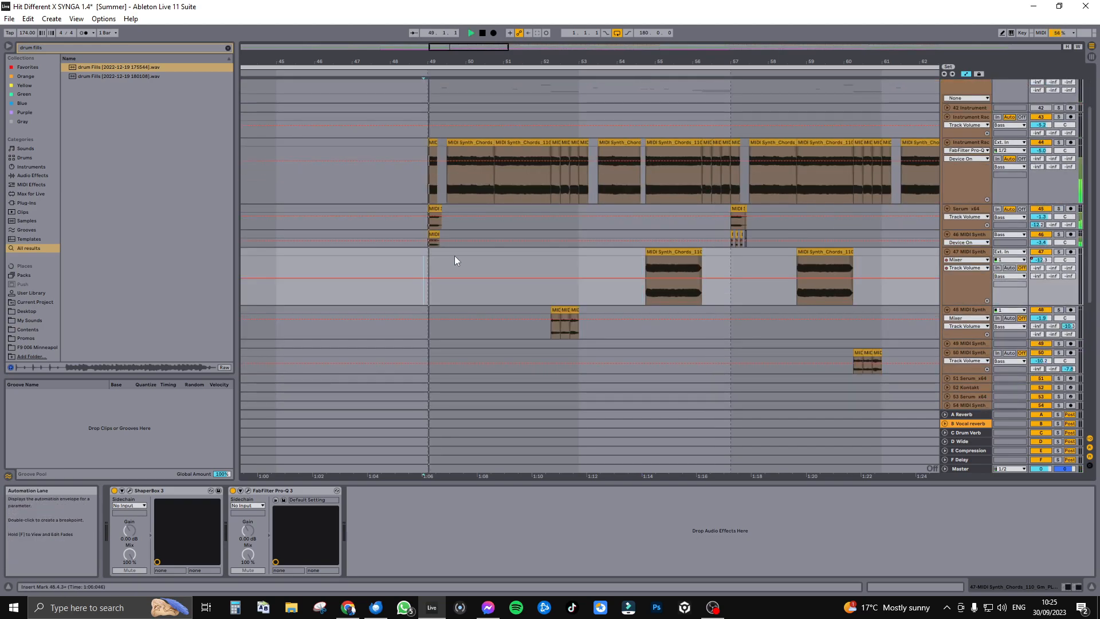
scroll(556, 205, down, 7)
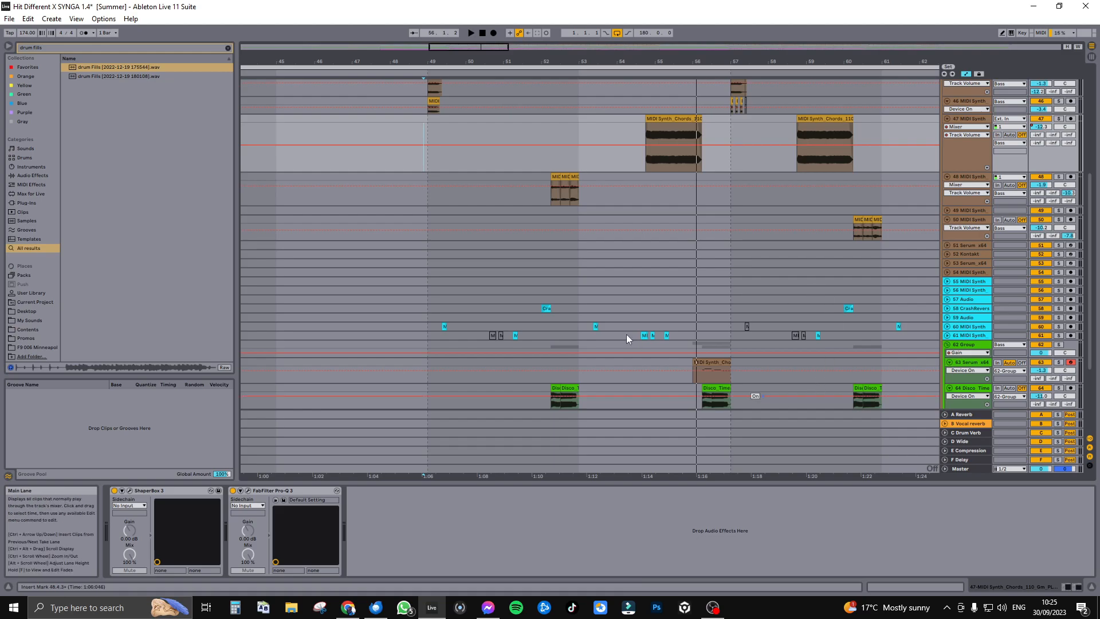
scroll(824, 171, up, 3)
scroll(936, 191, down, 4)
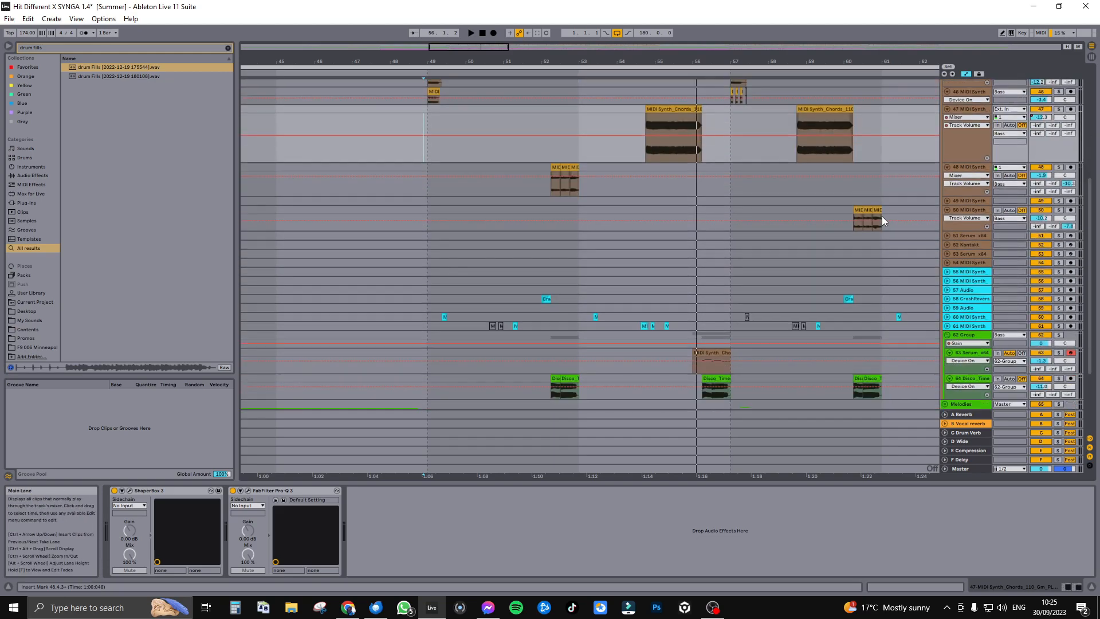
Step: Inspect the waveform of the 60 MIDI Synth clip after bar 49, return to its devices, and audition the track in solo
click(443, 298)
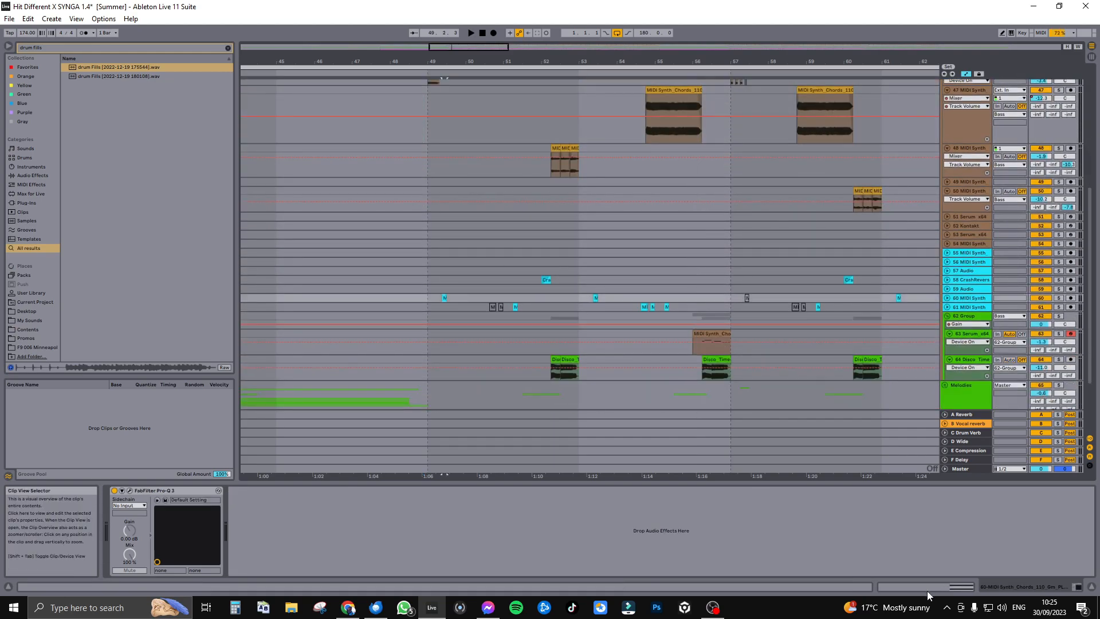
click(926, 588)
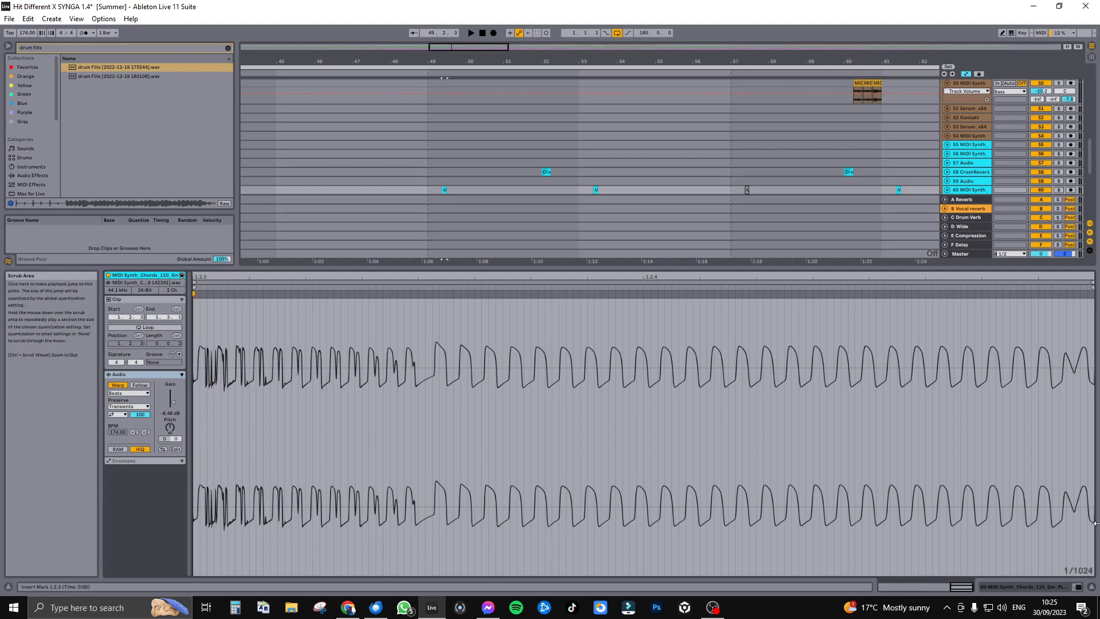
click(1017, 588)
scroll(627, 281, up, 3)
key(space)
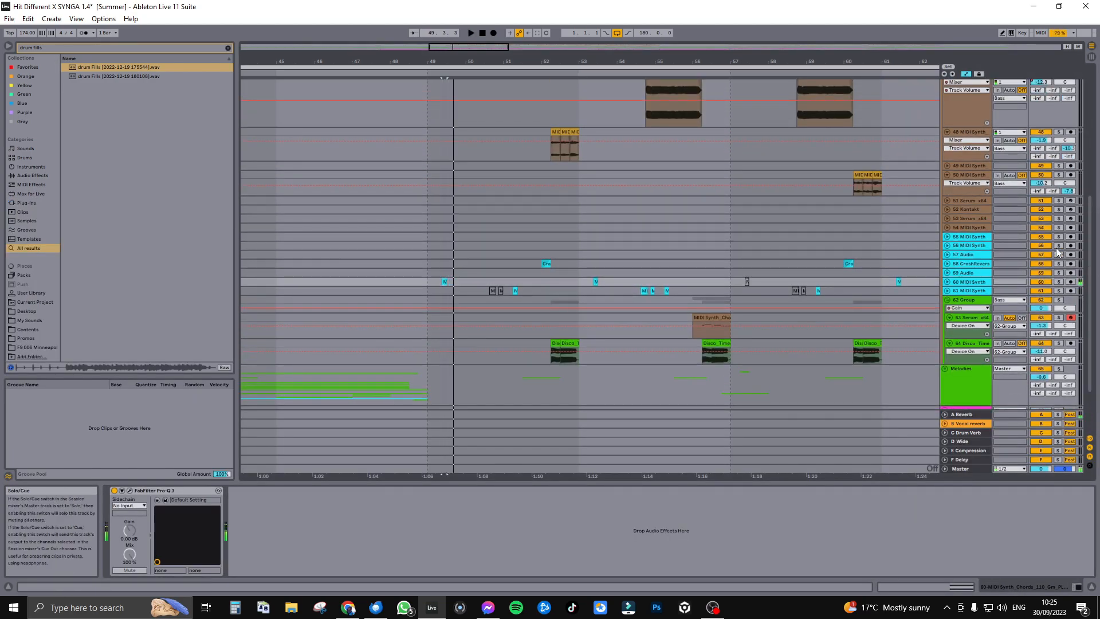
click(1059, 282)
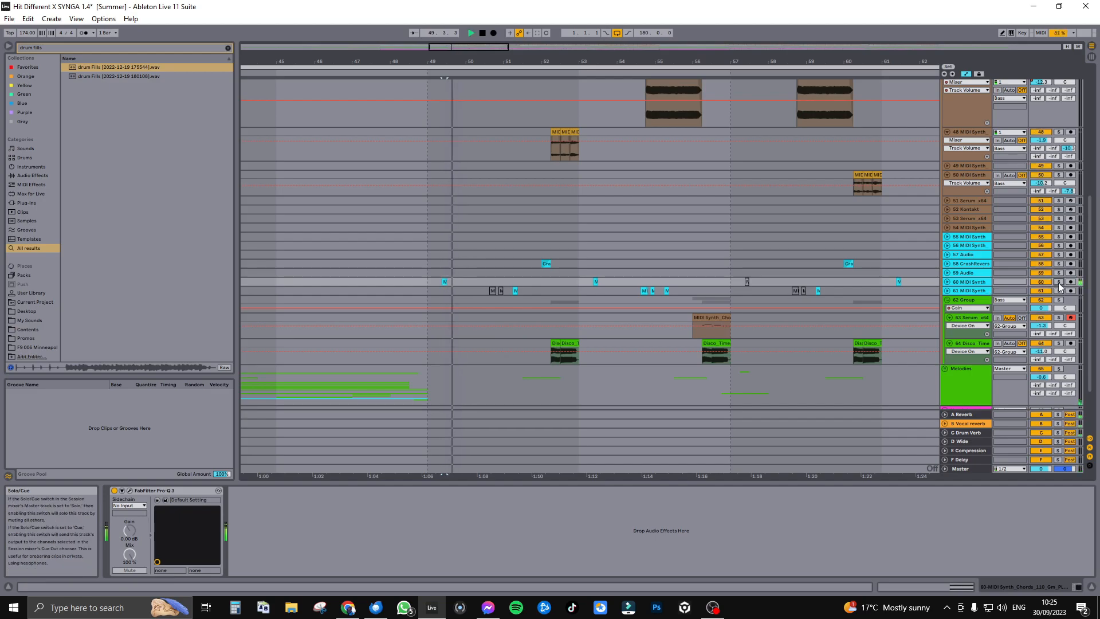
Step: Play the whole Bass group from bar 49 past bar 57, following its layers down through the arrangement
scroll(968, 201, up, 7)
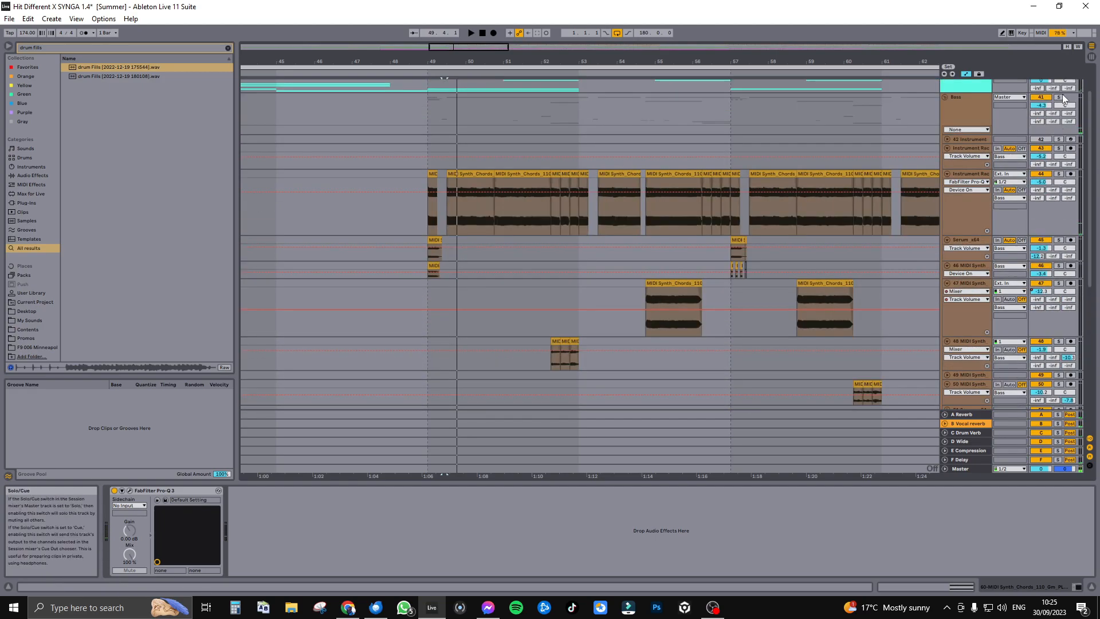
scroll(793, 339, down, 7)
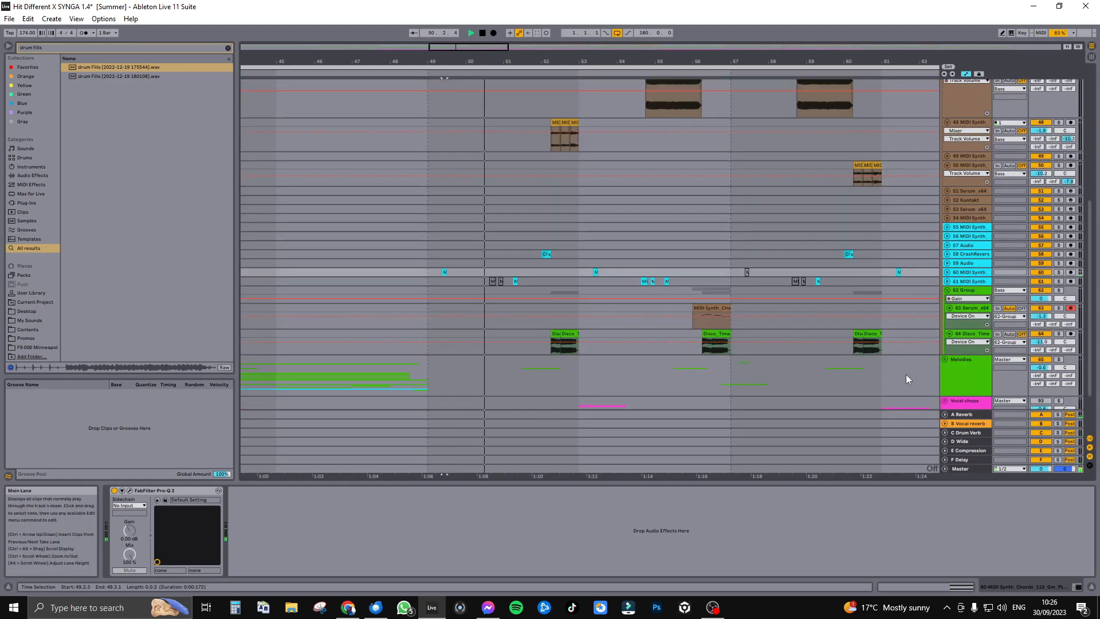
scroll(906, 374, down, 2)
scroll(702, 293, up, 4)
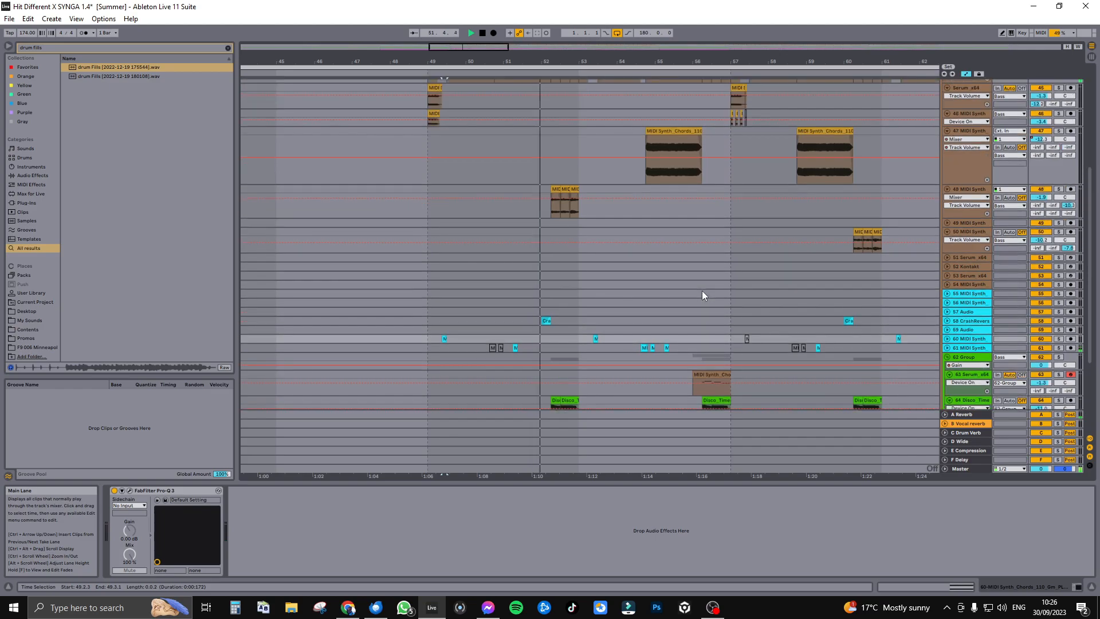
scroll(703, 294, down, 2)
scroll(847, 194, up, 2)
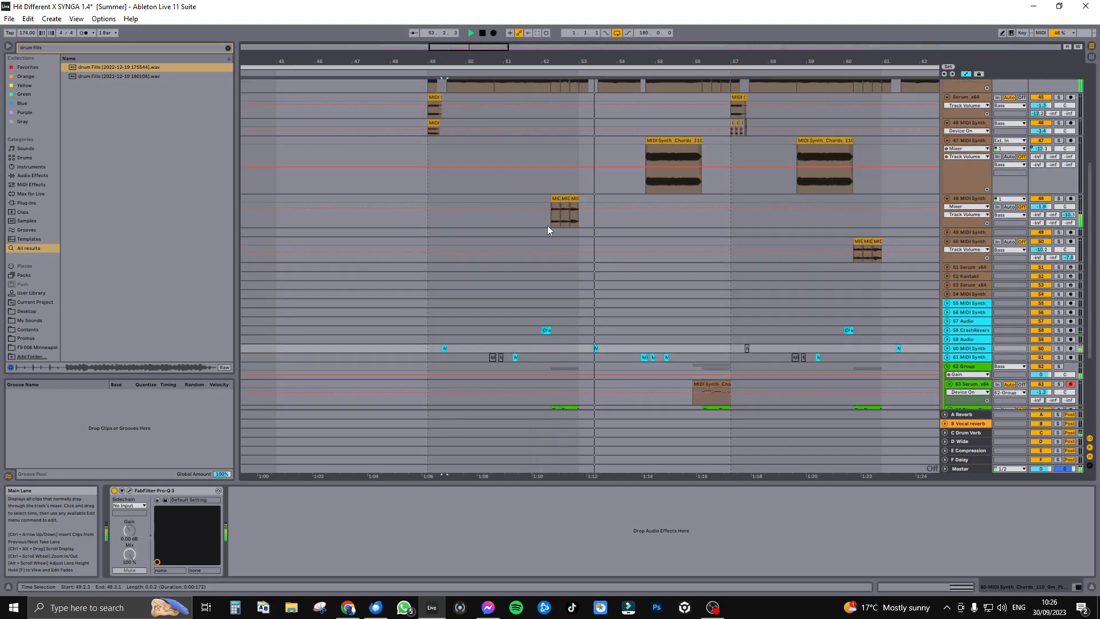
scroll(642, 276, down, 2)
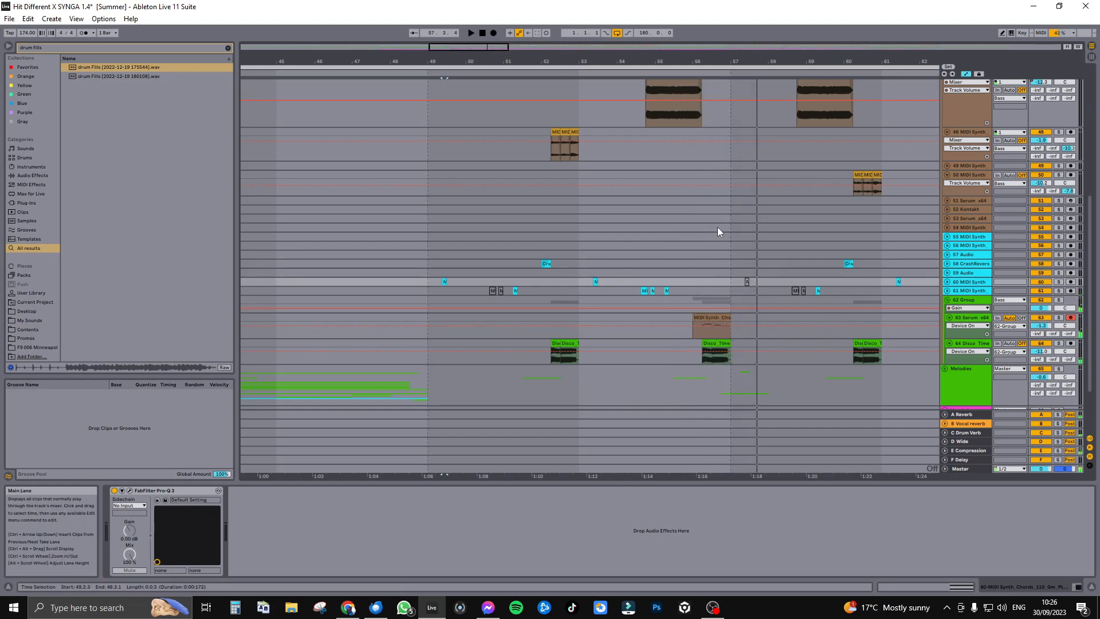
Step: Enlarge the 63 Serum track, solo it, and play its MIDI clip at bar 56
click(973, 335)
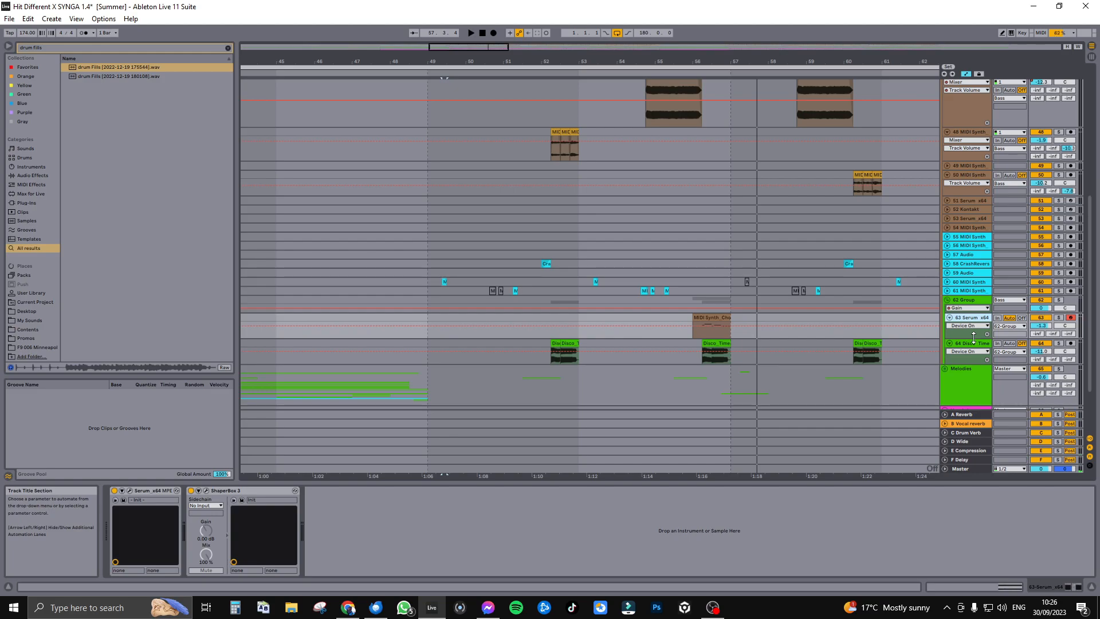
drag(973, 337, 972, 354)
drag(484, 49, 484, 93)
click(684, 317)
click(1057, 318)
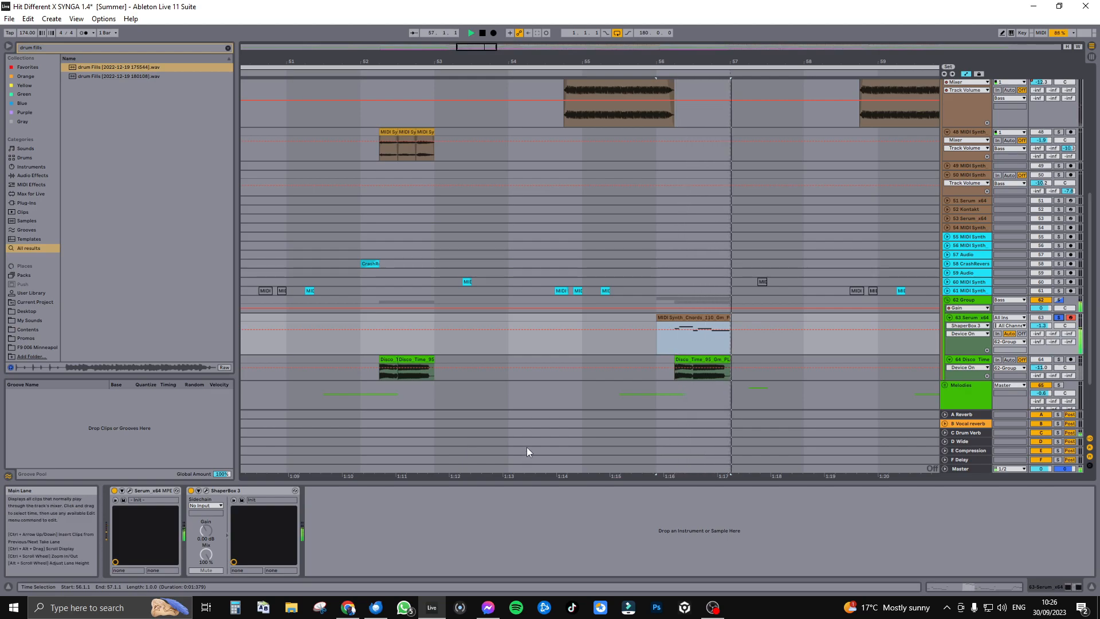
Step: Open the Serum instrument on track 63, examine its oscillator, filter and envelope settings, and close it
click(129, 491)
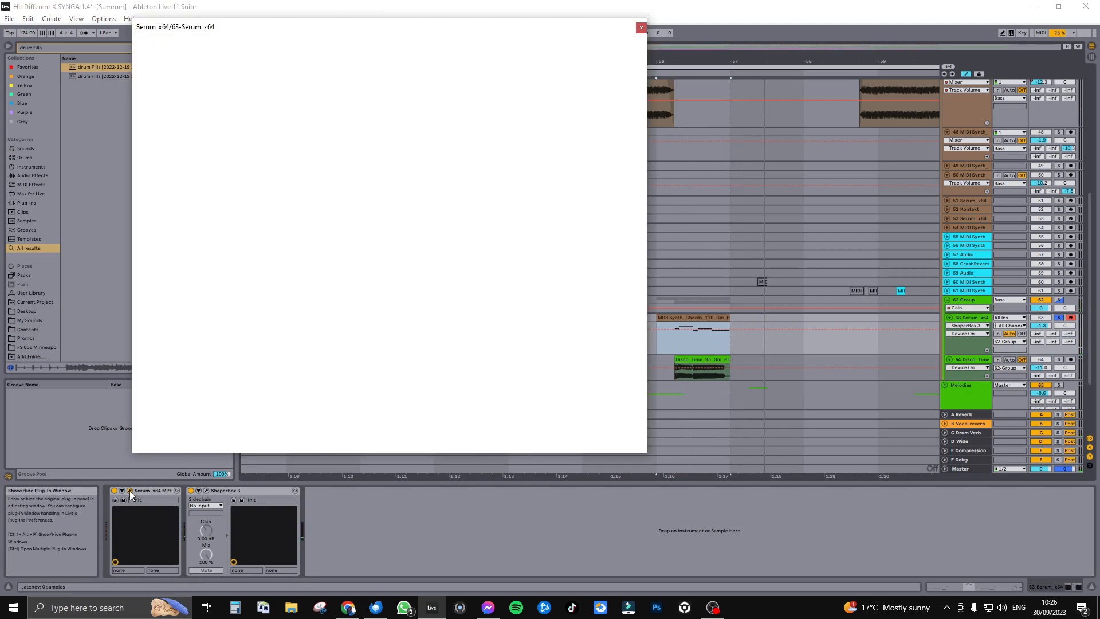
drag(449, 28, 453, 38)
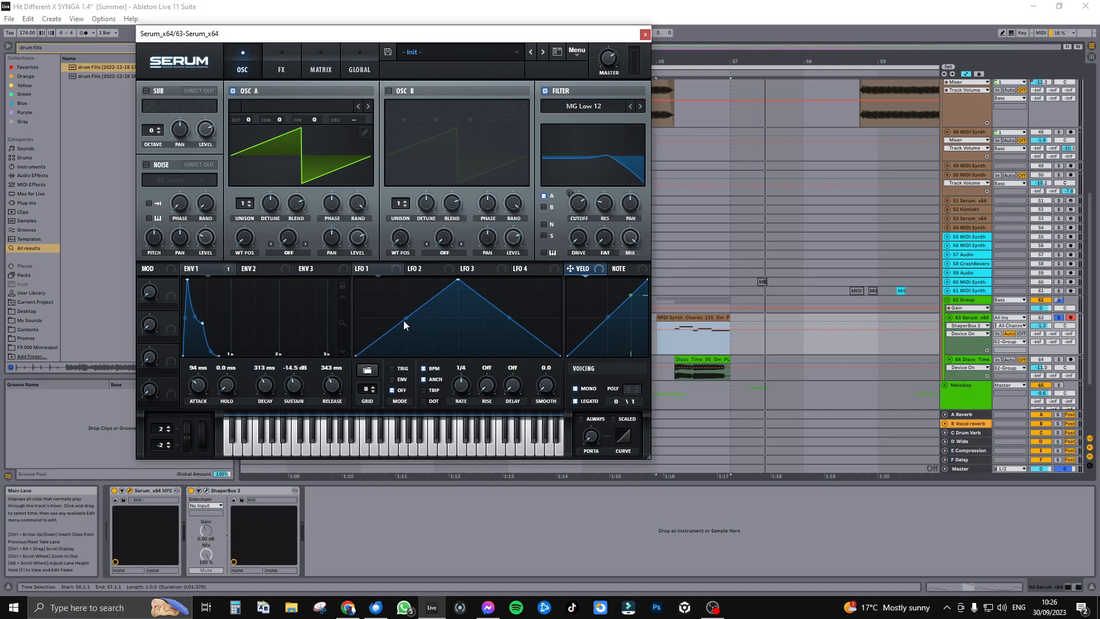
key(space)
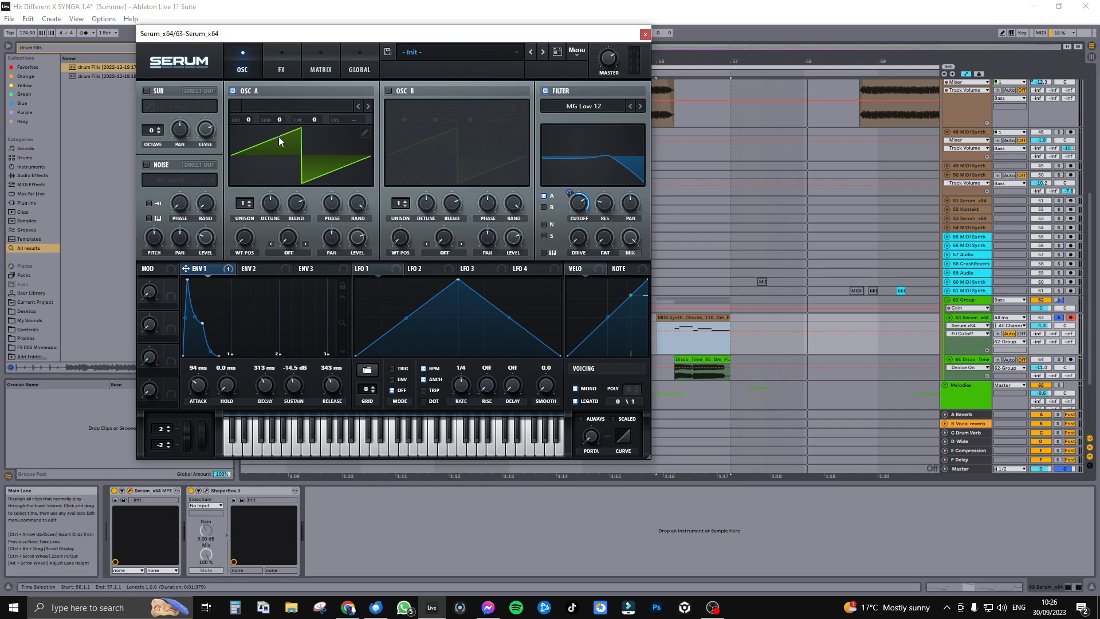
click(645, 34)
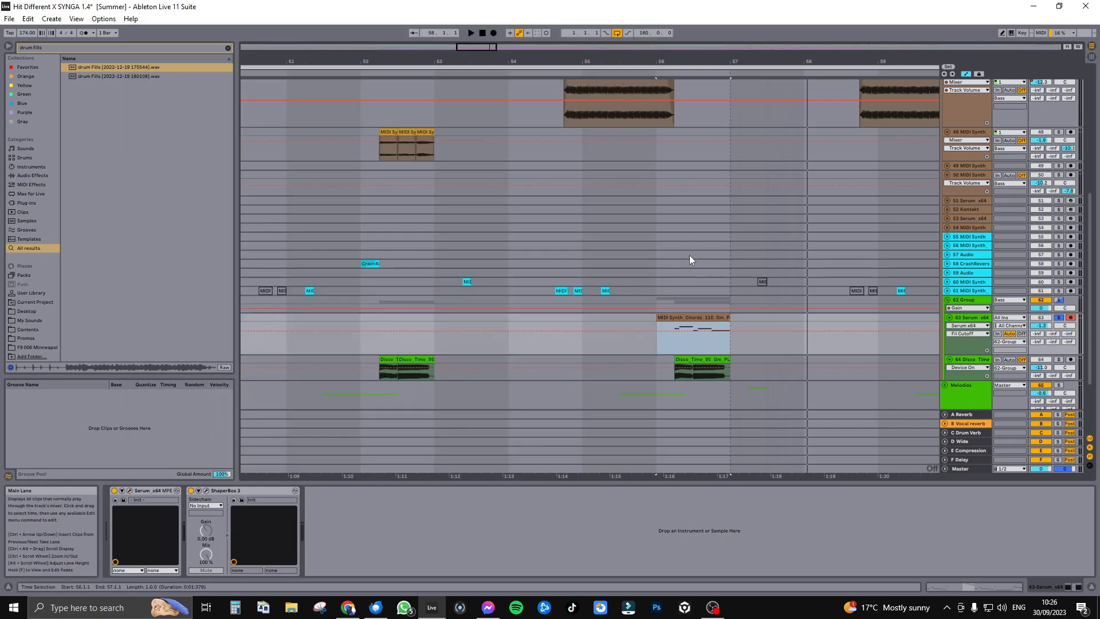
Step: Solo bass track 44 and play the passage from bar 56
scroll(793, 236, up, 6)
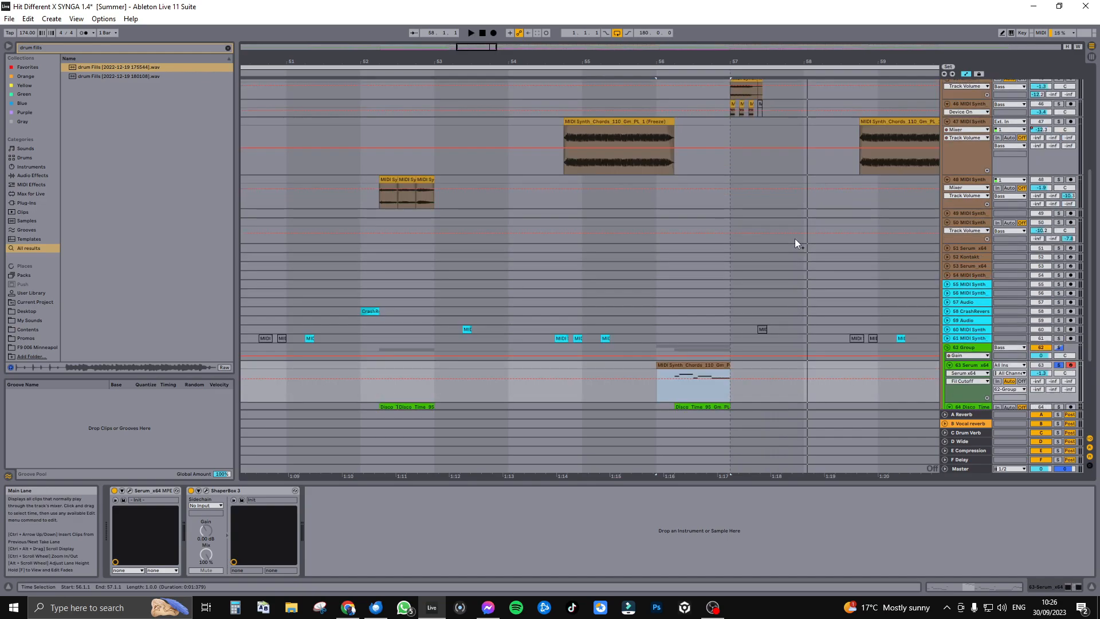
click(1058, 136)
key(space)
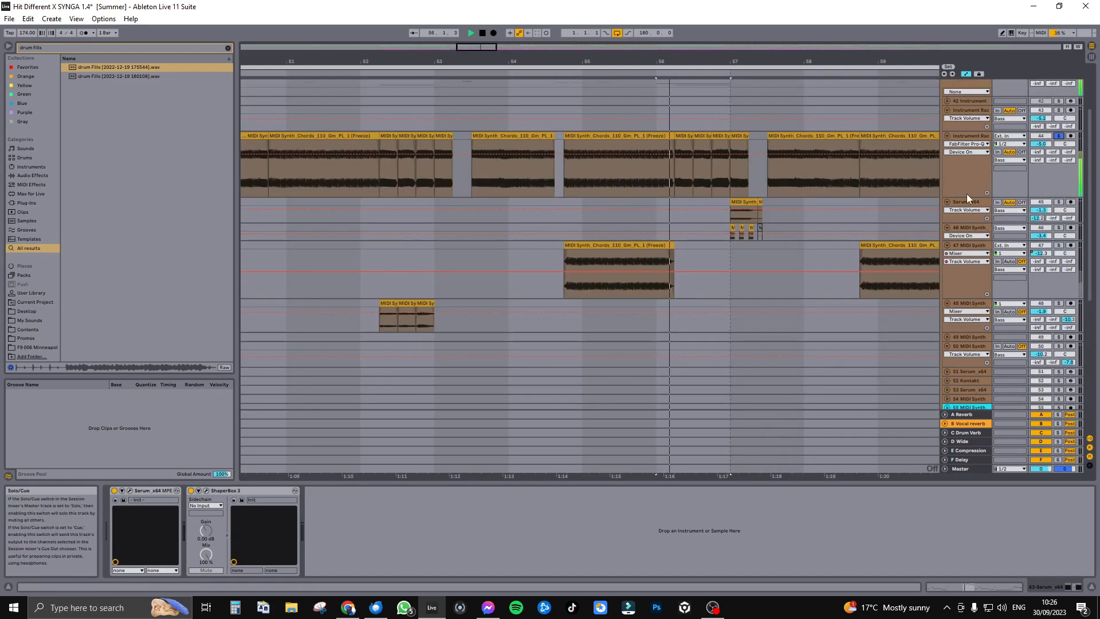
key(space)
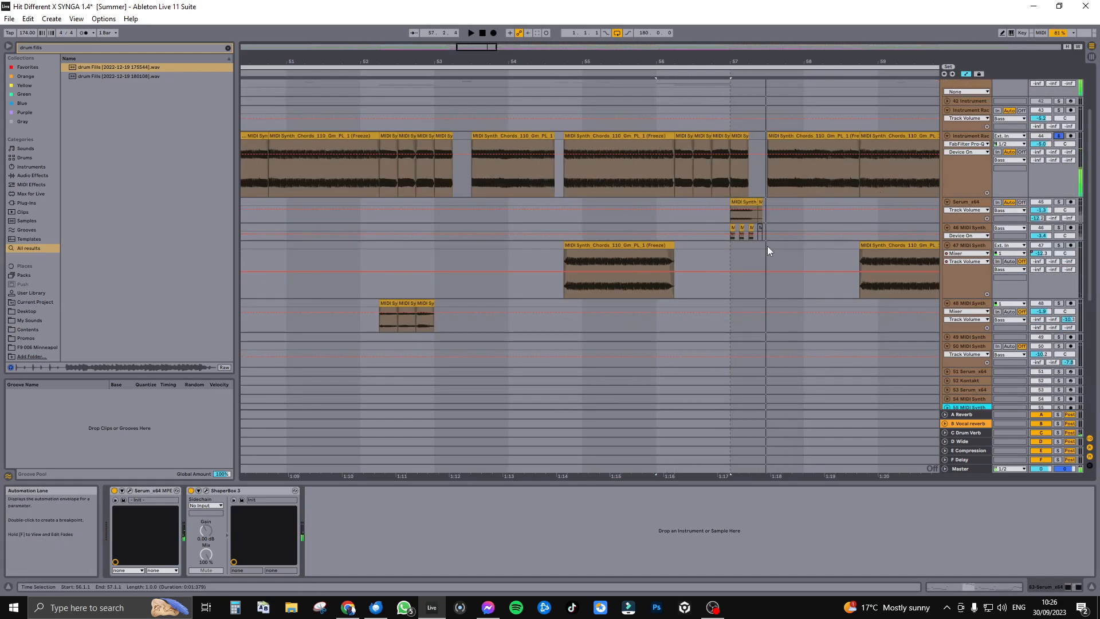
Step: Solo the 46 MIDI Synth track and play its clips from just before bar 57
scroll(769, 246, down, 4)
scroll(769, 246, down, 4)
scroll(768, 242, up, 9)
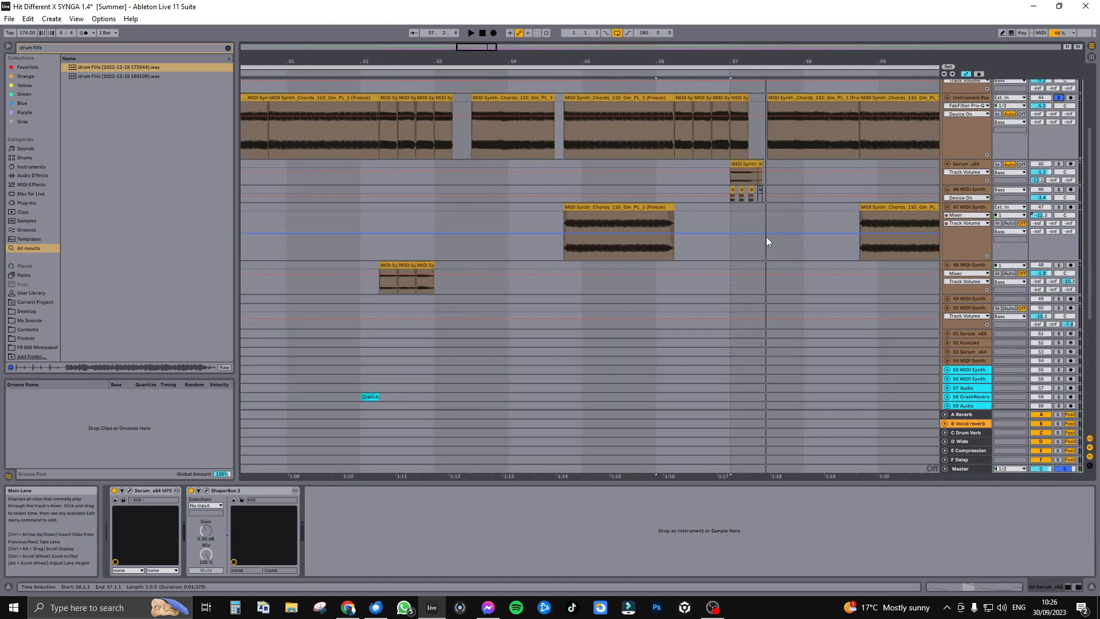
click(723, 255)
click(1059, 256)
key(space)
key(space)
Step: Compare the 46 MIDI Synth hits by playing from just before bar 49 and again from just before bar 57
drag(791, 62, 788, 41)
click(421, 256)
key(space)
click(751, 256)
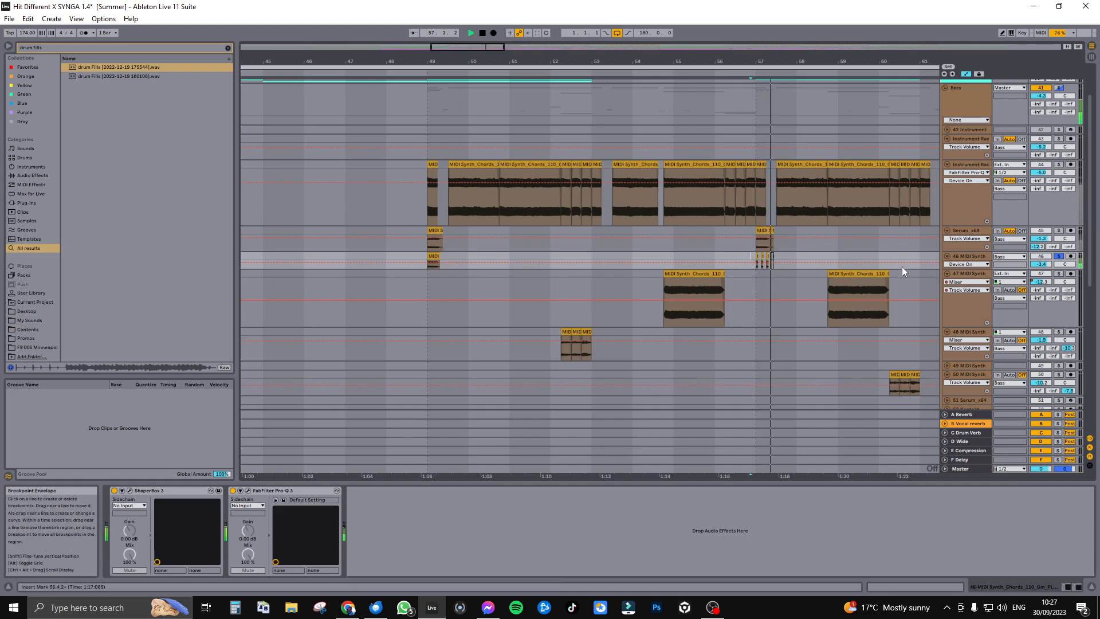
key(space)
Step: Add tracks 45 and 44 to the 46 MIDI Synth solo and play the layers from just before bar 49
ctrl+click(1058, 231)
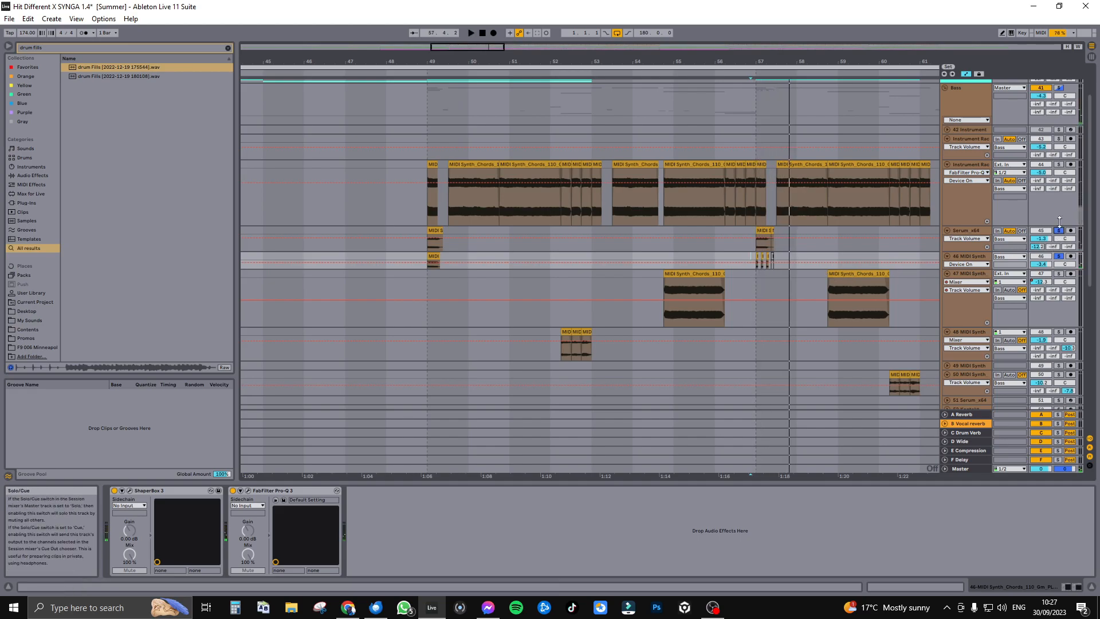
ctrl+click(1059, 165)
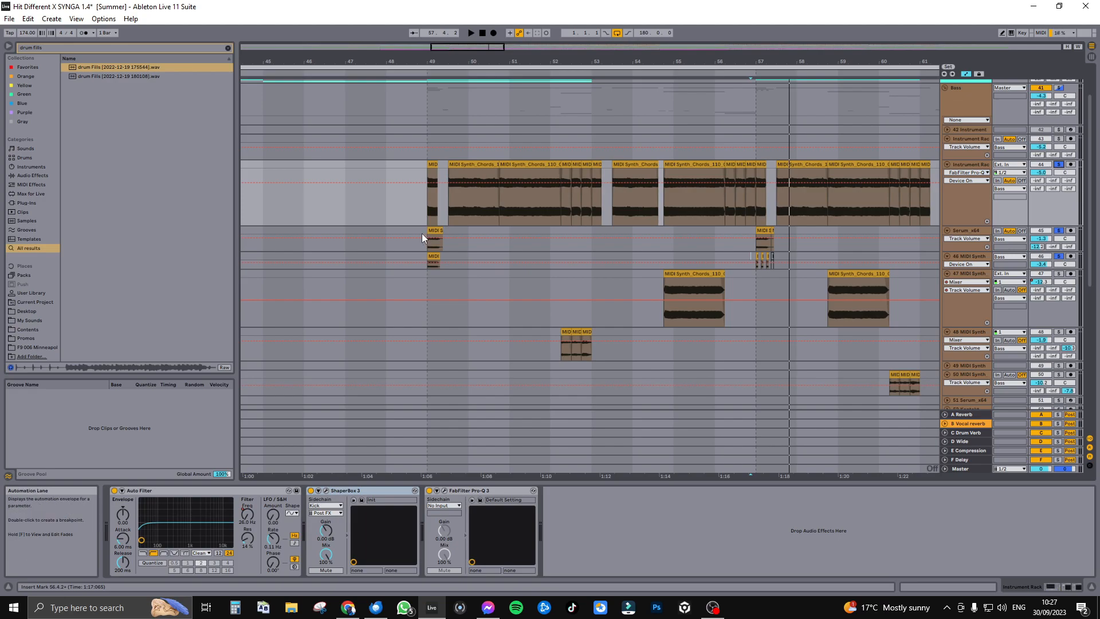
click(421, 233)
key(space)
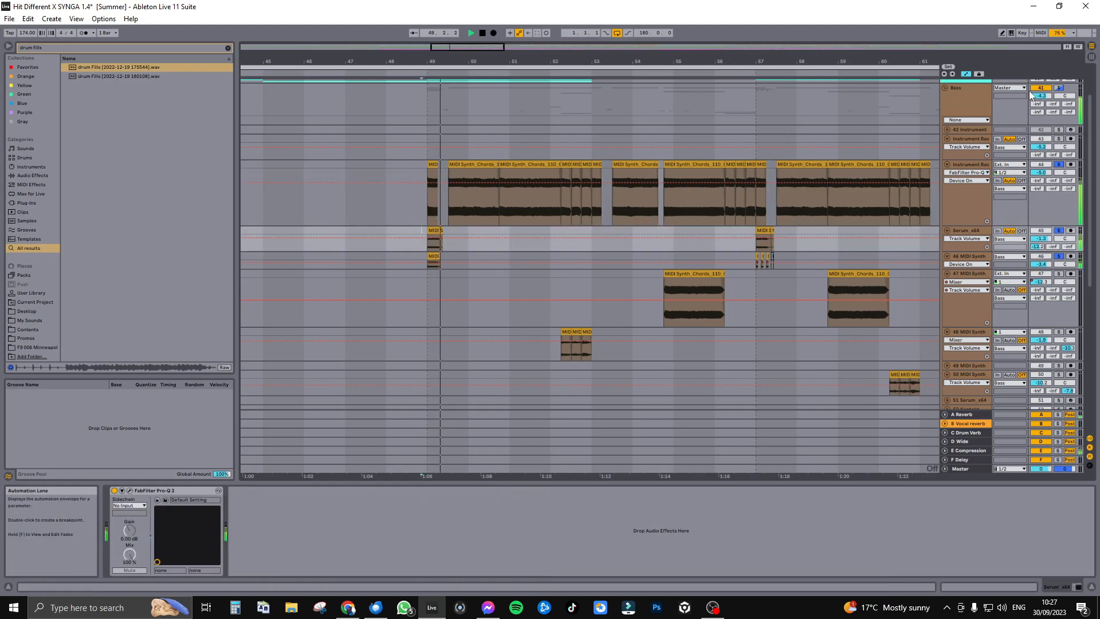
Step: Audition the complete Bass group from just before bar 57, then locate the Disco Time track
click(746, 112)
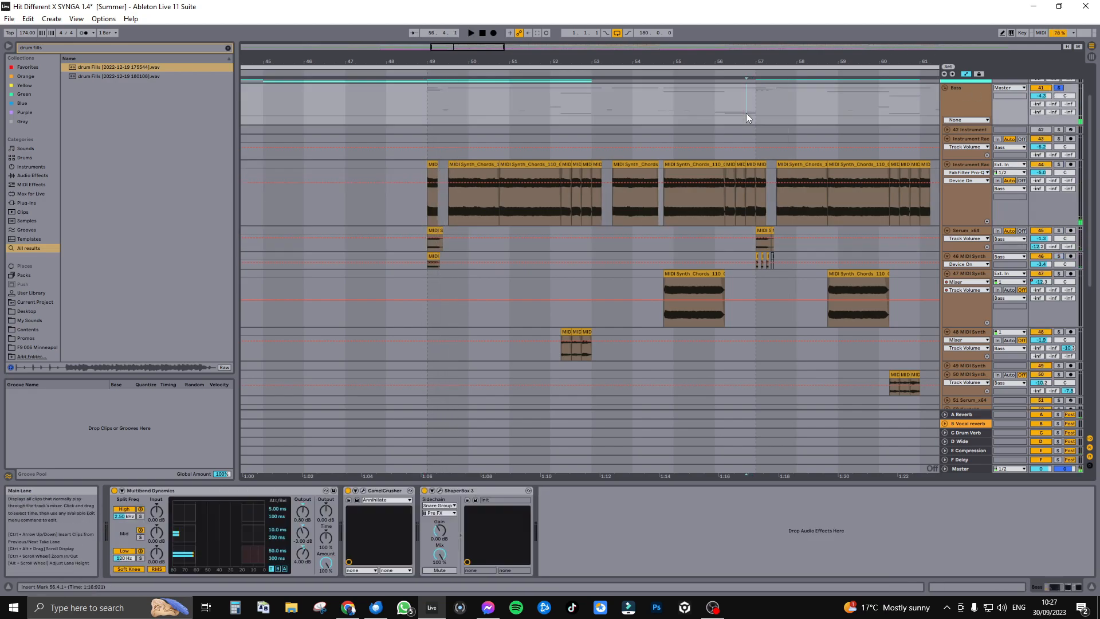
key(space)
drag(472, 46, 476, 48)
scroll(655, 195, down, 6)
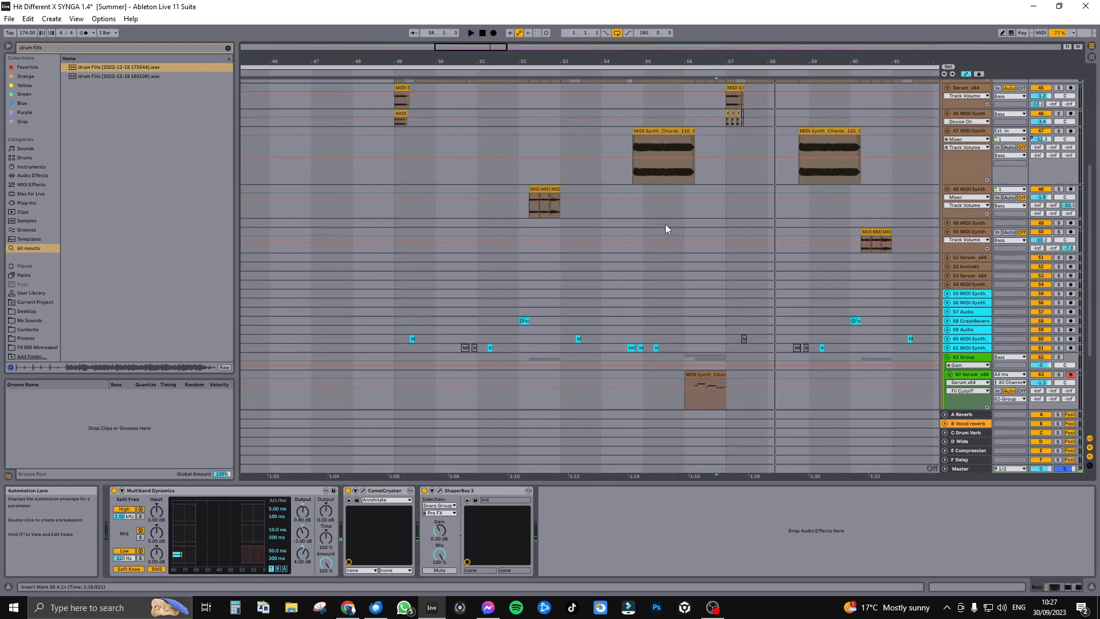
scroll(635, 248, down, 3)
scroll(633, 253, up, 5)
scroll(631, 254, down, 5)
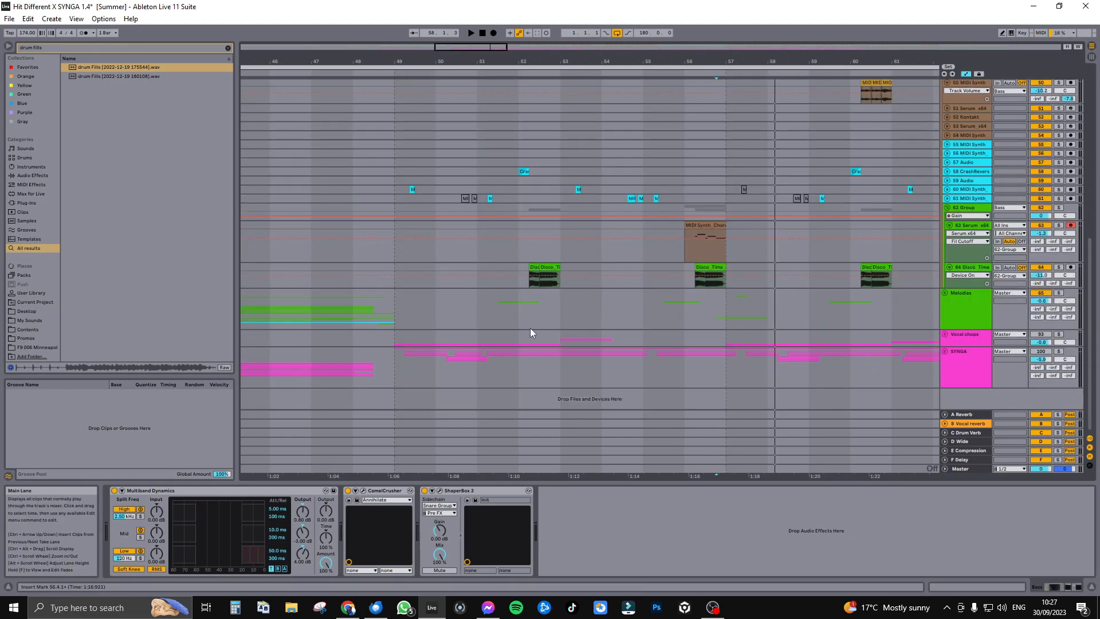
Step: Solo the 64 Disco Time track and play its first clips from just after the start of bar 52
click(523, 281)
click(1059, 267)
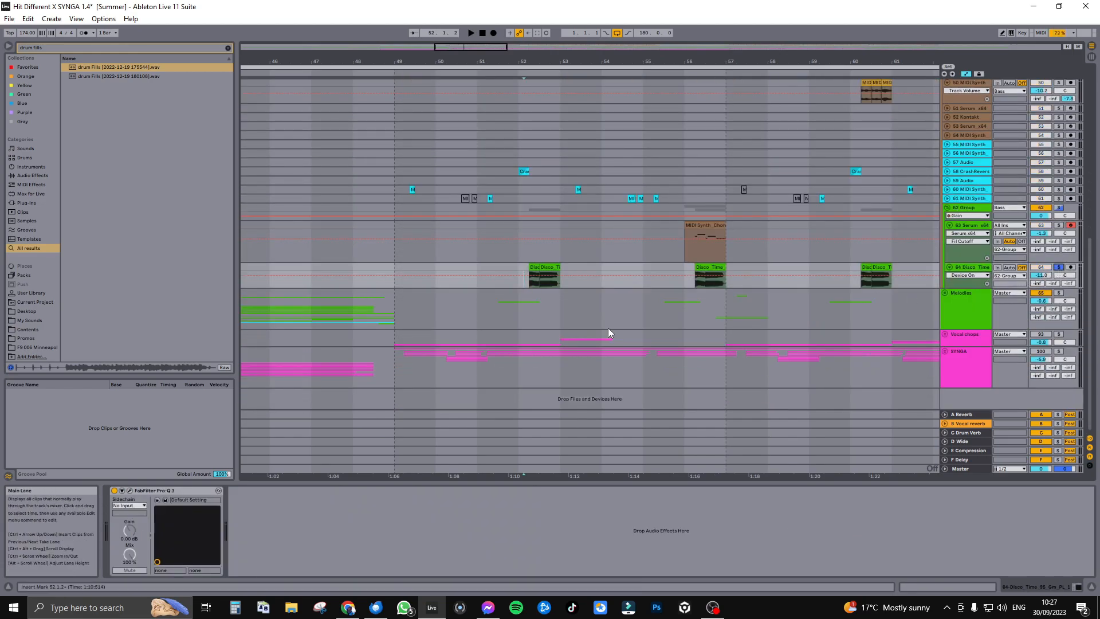
key(space)
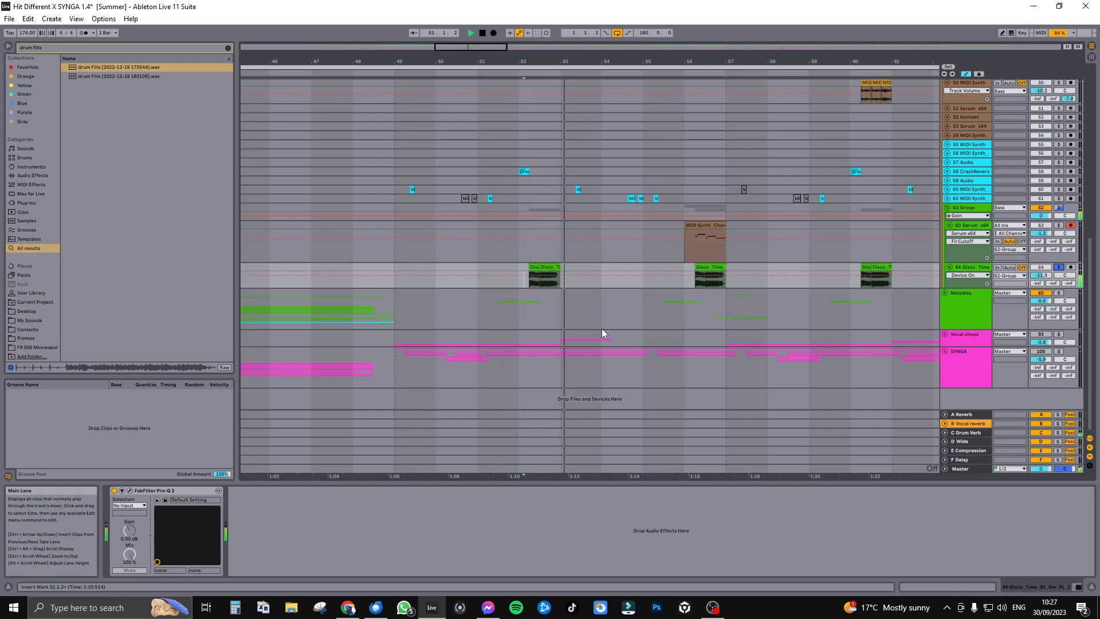
drag(482, 47, 475, 86)
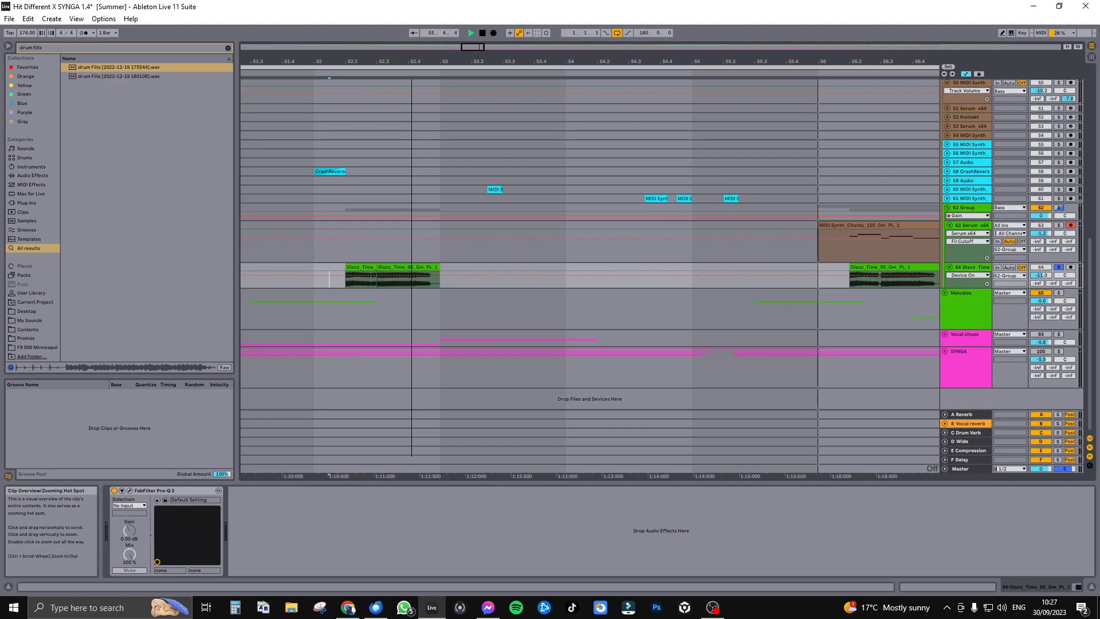
drag(481, 47, 472, 9)
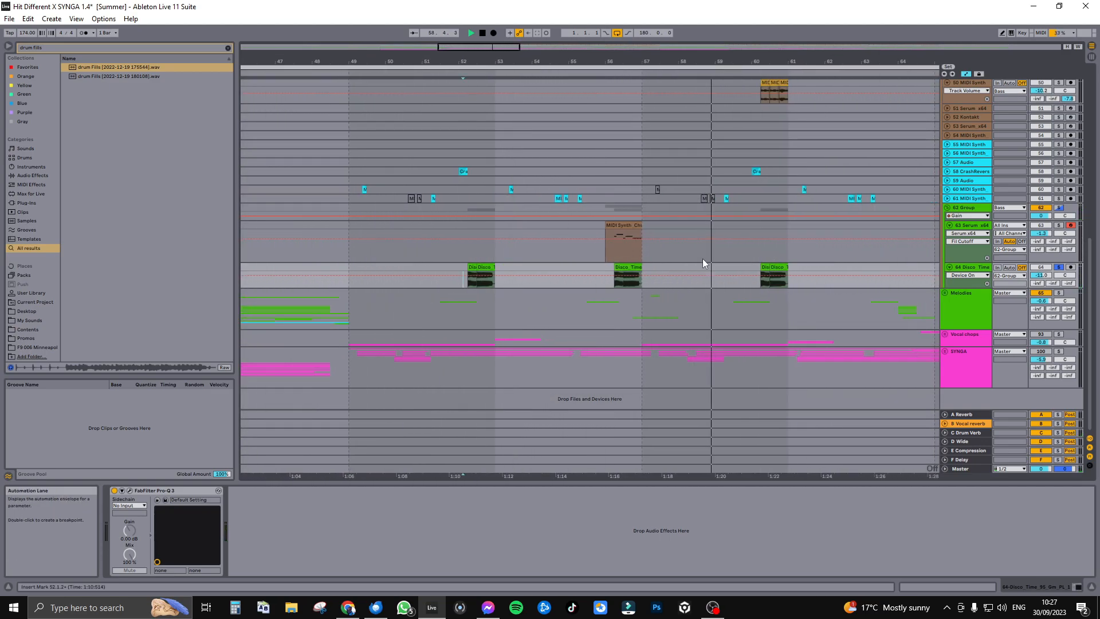
Step: Play the Disco Time clips at bar 60, then select the track's first clip in bar 52
click(761, 279)
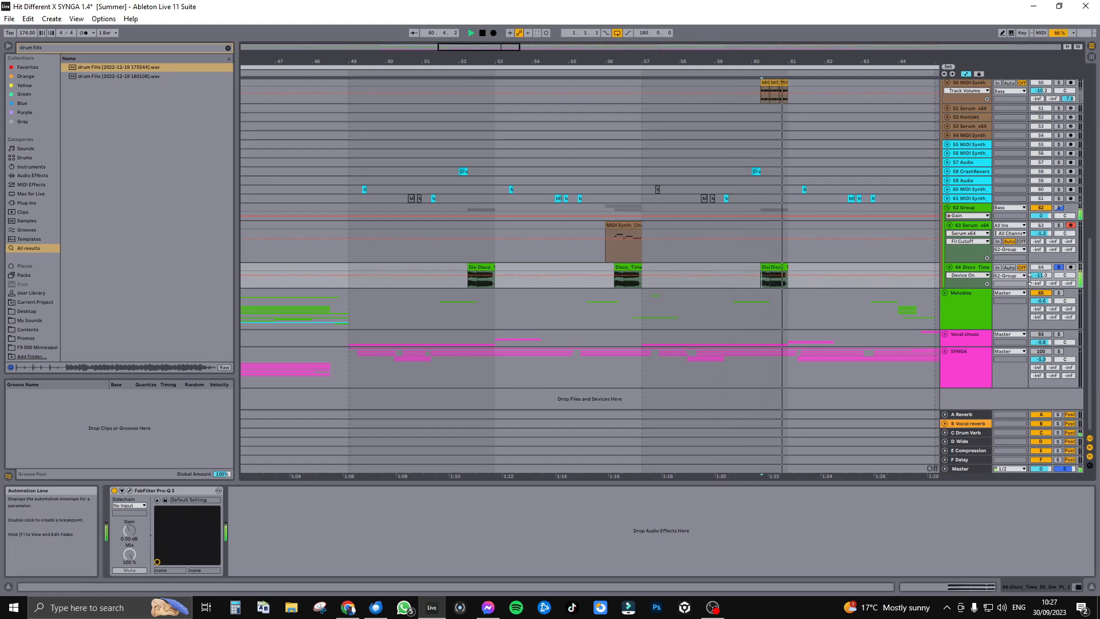
key(space)
click(473, 267)
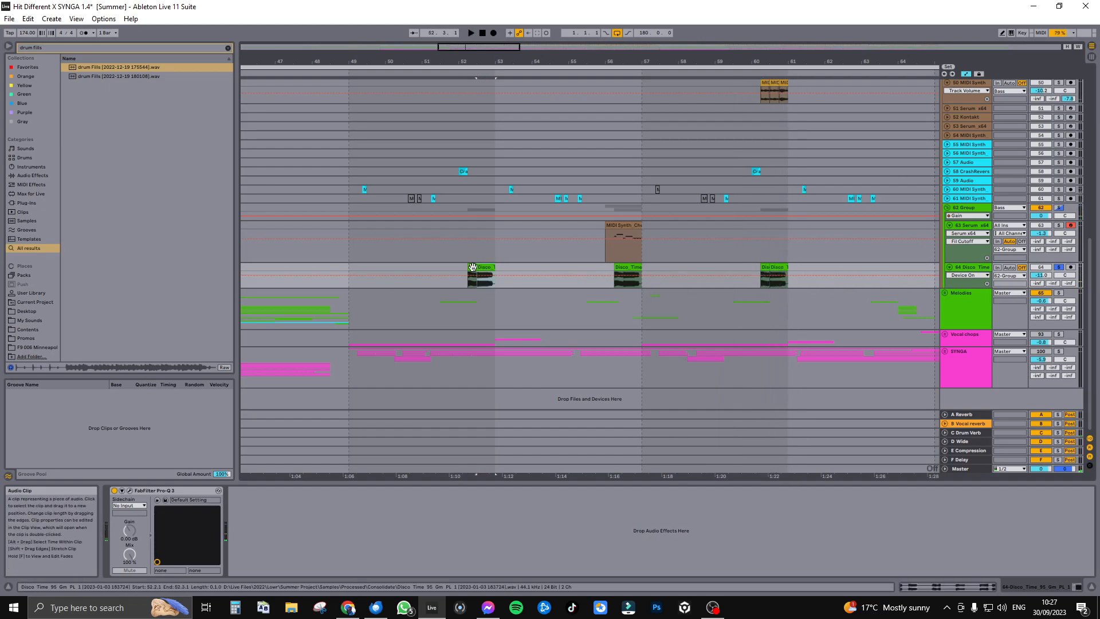
Step: Examine the waveform of the second Disco Time clip in bar 52
click(486, 267)
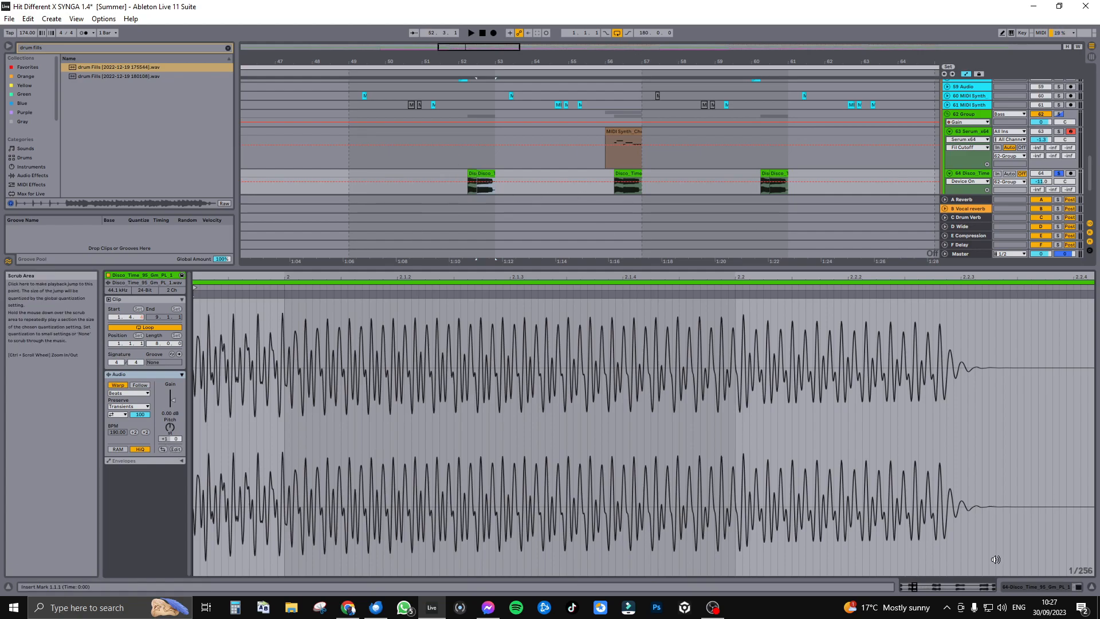
click(1010, 584)
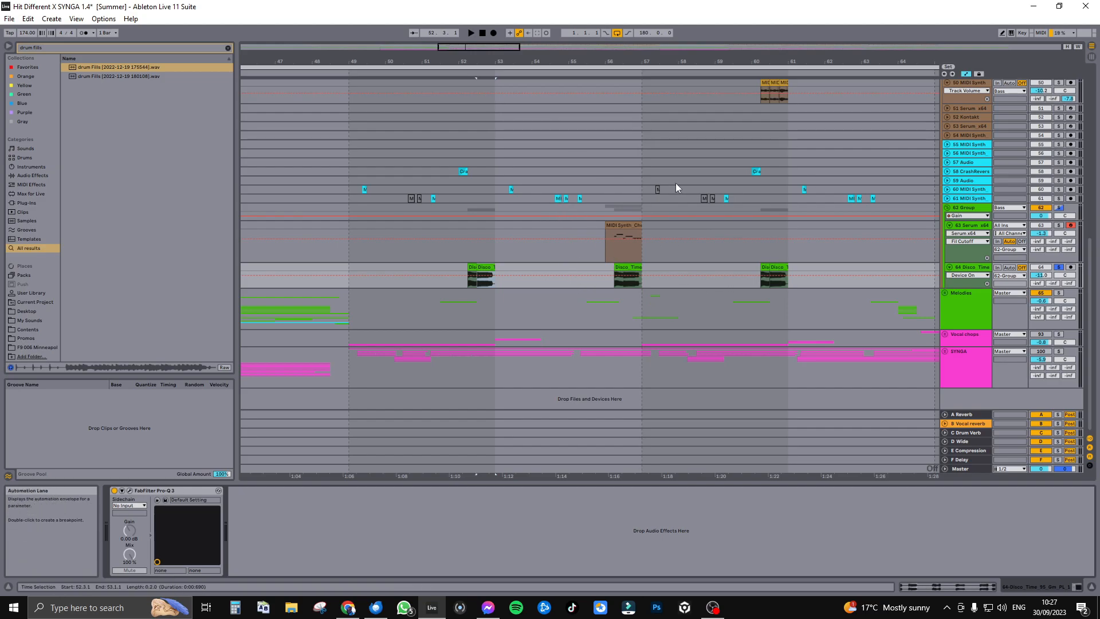
Step: Solo the Bass group and play all its layers together from just before bar 81
drag(485, 47, 519, 35)
scroll(620, 182, up, 4)
scroll(610, 217, up, 5)
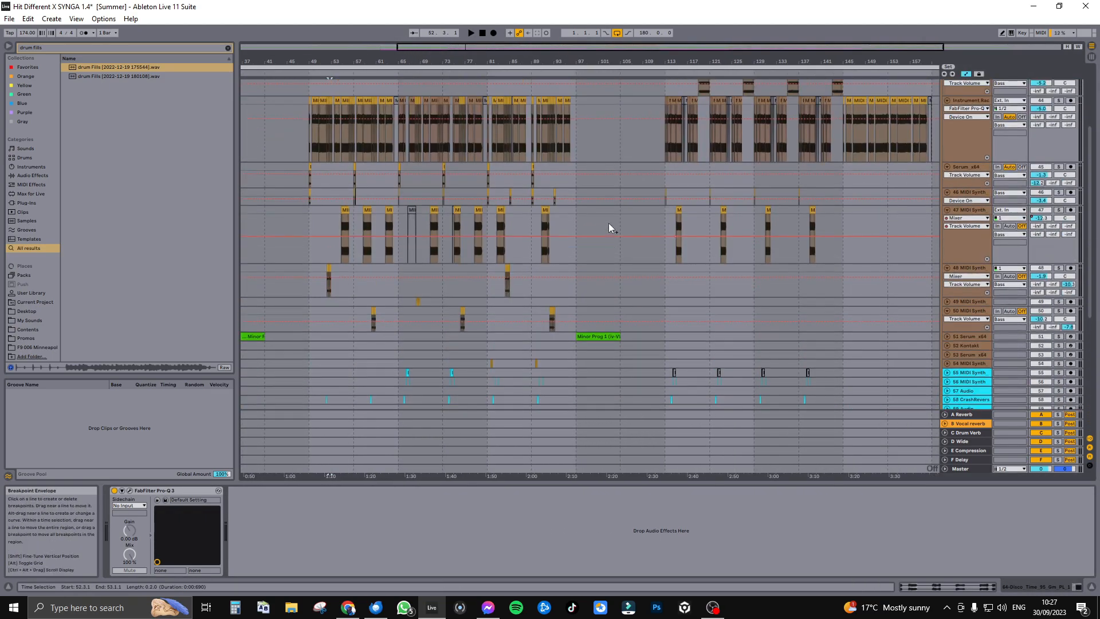
click(488, 102)
scroll(488, 172, up, 1)
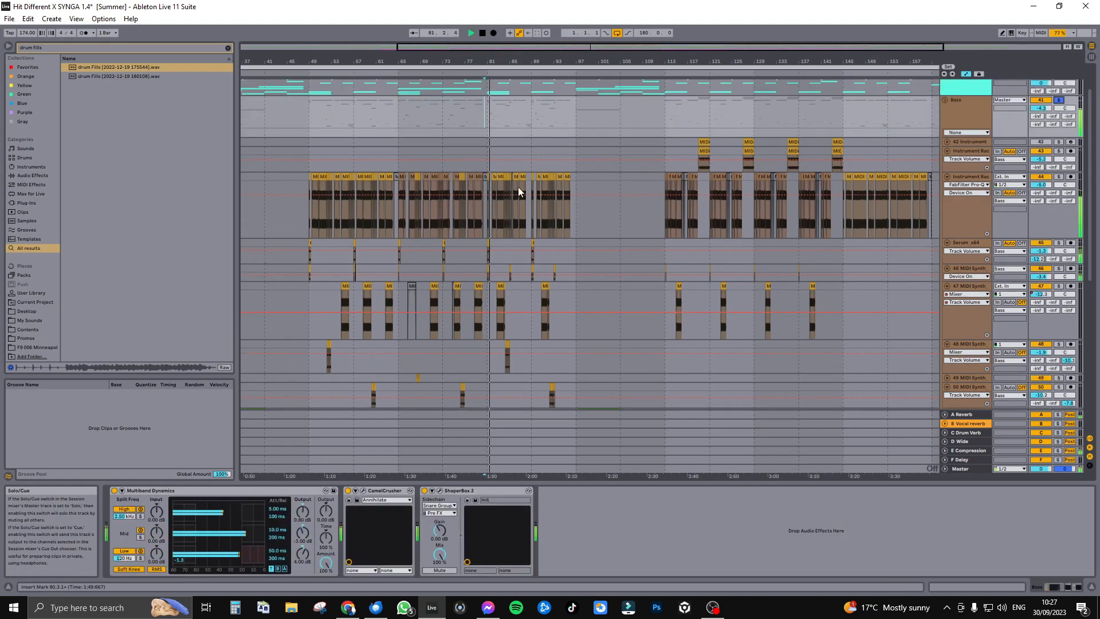
scroll(506, 188, down, 3)
scroll(505, 188, down, 2)
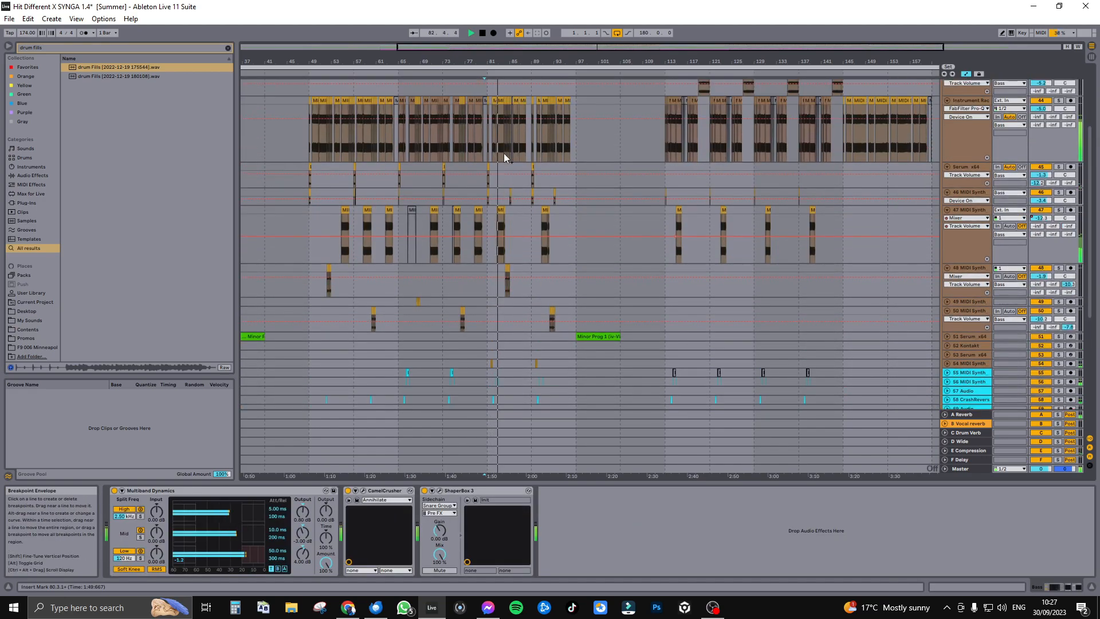
drag(503, 42, 785, 242)
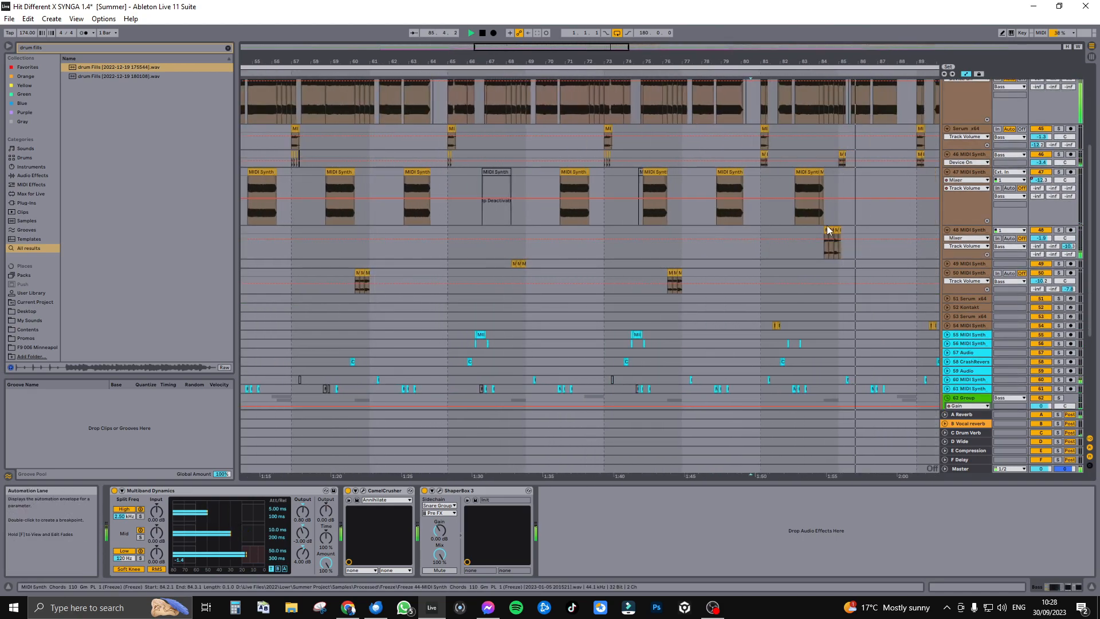
scroll(825, 184, down, 3)
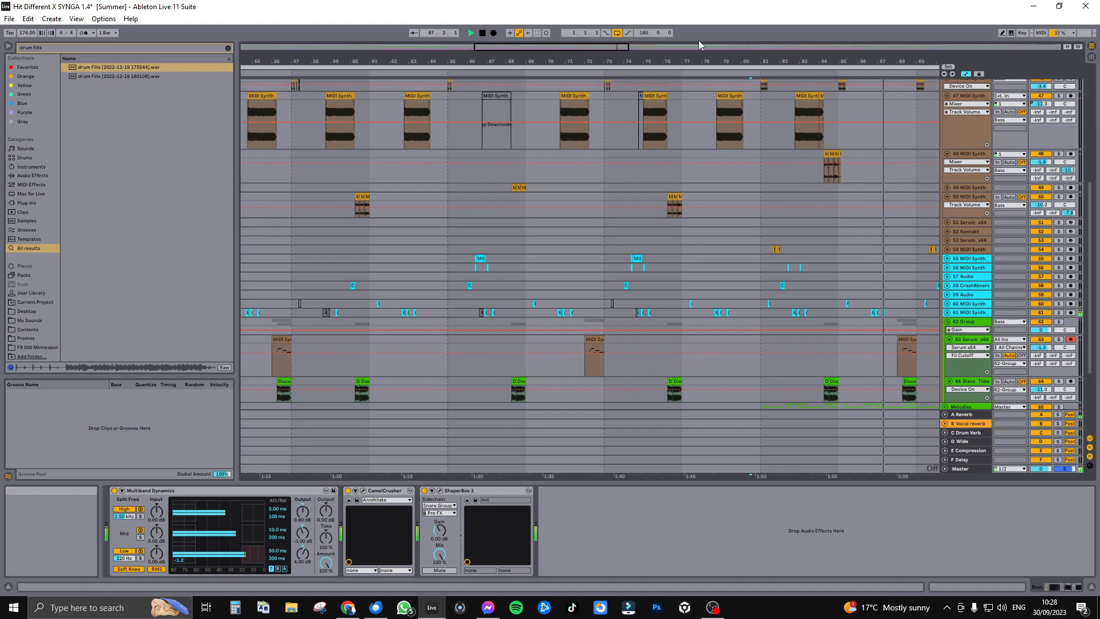
drag(704, 61, 551, 61)
scroll(682, 125, up, 2)
scroll(687, 166, up, 1)
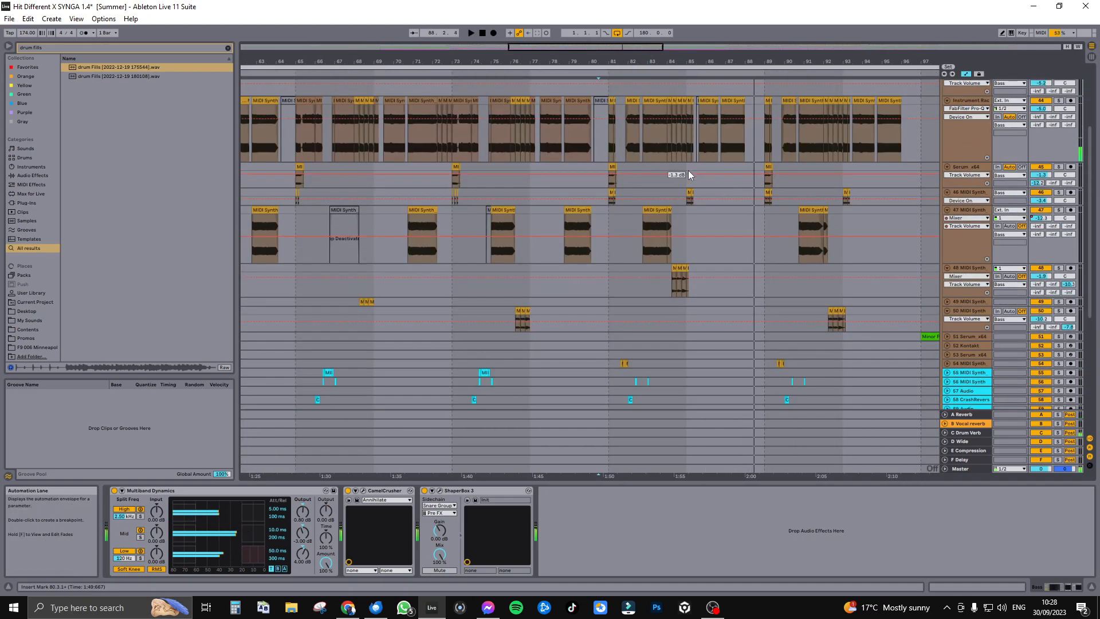
Step: Replay the Bass group from early in bar 85 and again from the last beat of bar 80
click(688, 166)
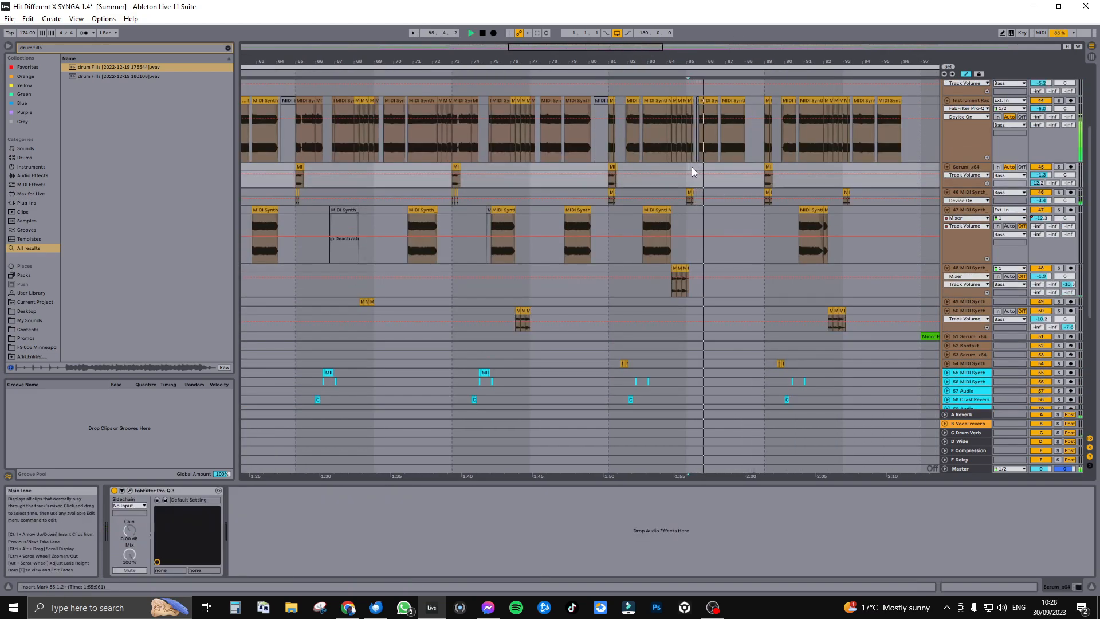
key(space)
drag(599, 44, 576, 78)
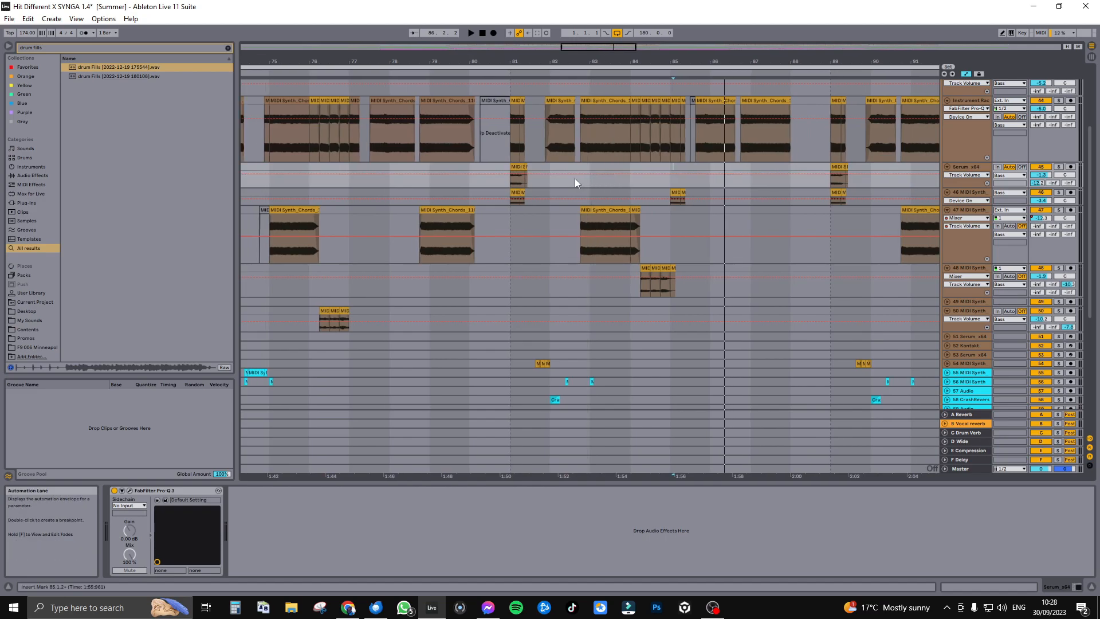
click(502, 260)
key(space)
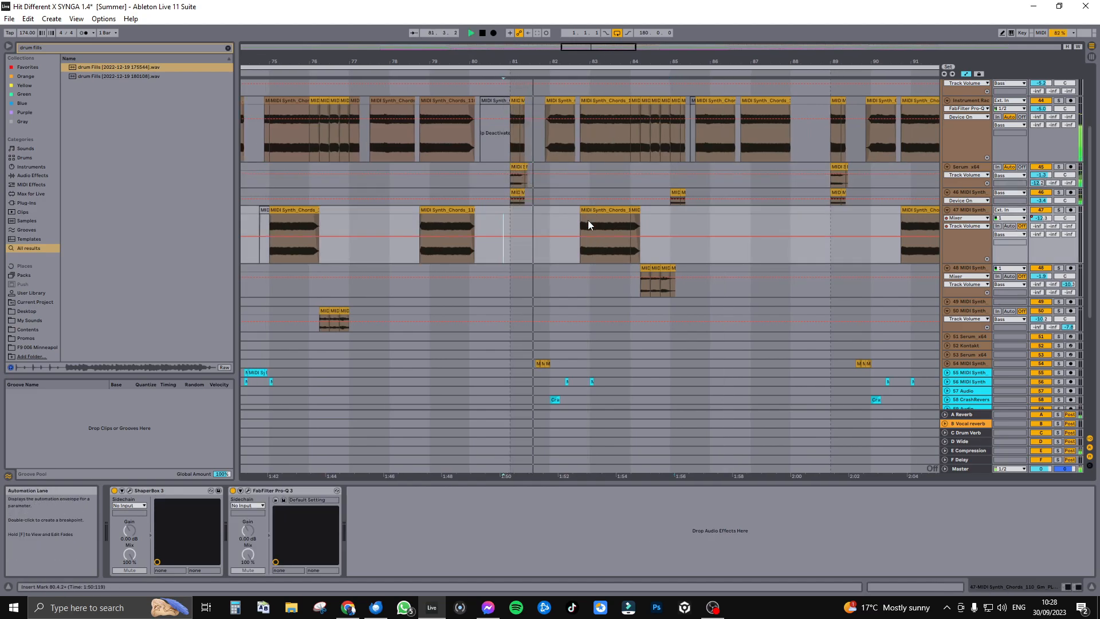
scroll(592, 236, down, 6)
key(space)
Step: Select track 44's short clip around bar 82, audition it in solo, and release the track's solo
scroll(592, 236, up, 5)
scroll(593, 236, up, 4)
click(562, 187)
click(1059, 187)
key(space)
key(space)
click(1059, 187)
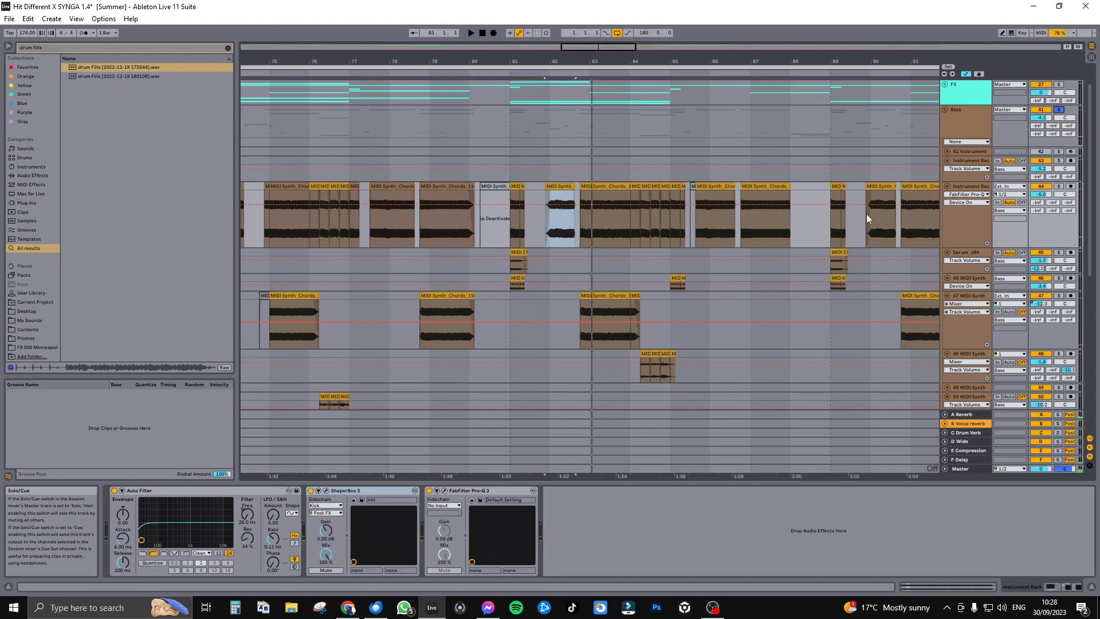
Step: Select the first 54 MIDI Synth clip in bar 81 and audition the track in solo
scroll(787, 227, down, 3)
click(537, 365)
key(space)
key(space)
click(1058, 363)
key(space)
scroll(747, 313, down, 2)
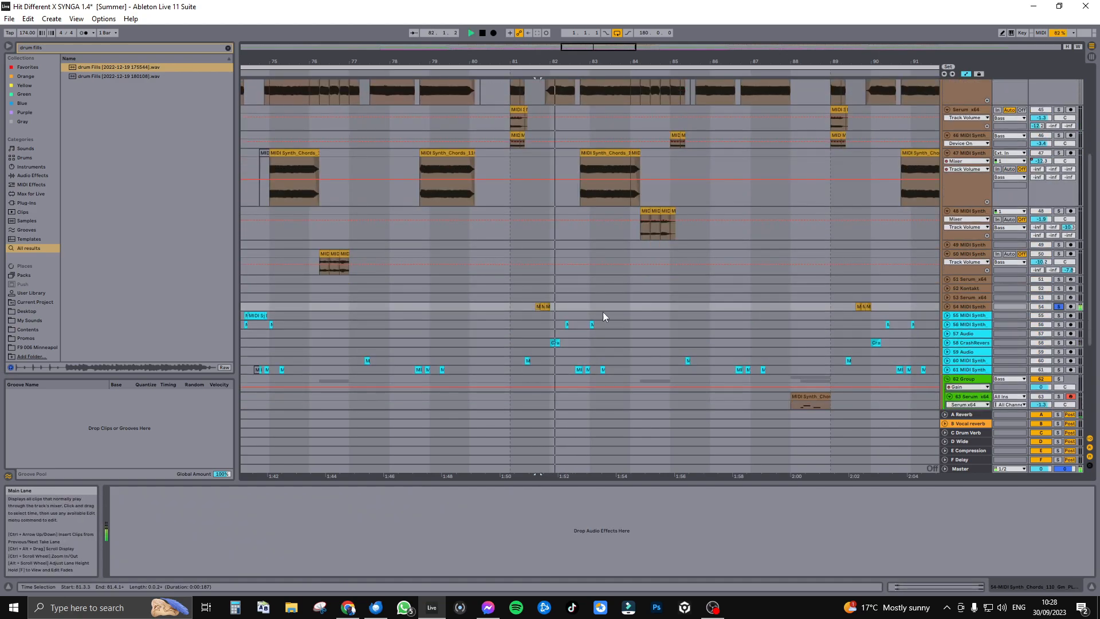
Step: Enlarge the 54 MIDI Synth track, replay its bar 81 clips from early in the bar, and unsolo it
drag(980, 310, 979, 359)
drag(595, 48, 593, 125)
click(330, 337)
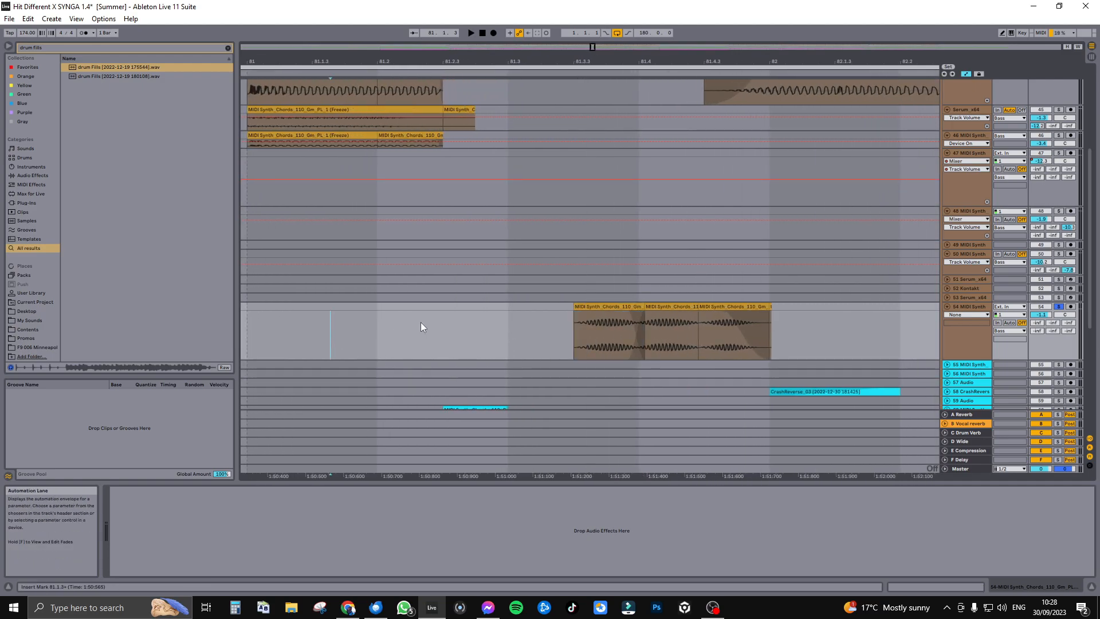
key(space)
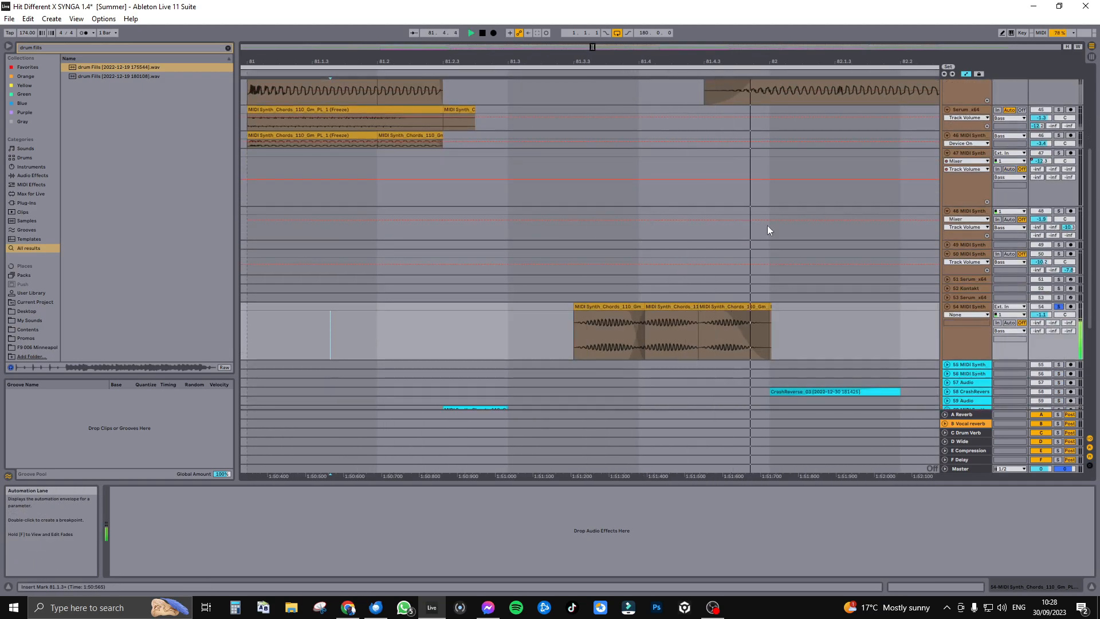
click(1059, 306)
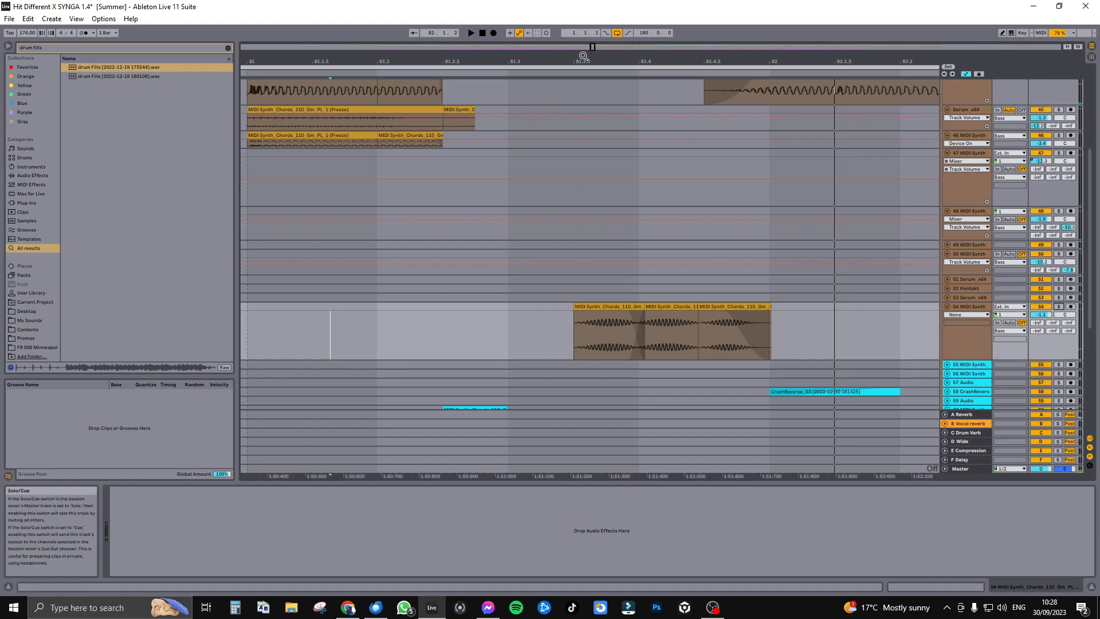
Step: Unfold and solo the 51 Serum_x64 track that holds the Minor Prog clip
drag(594, 50, 595, 0)
scroll(682, 143, up, 2)
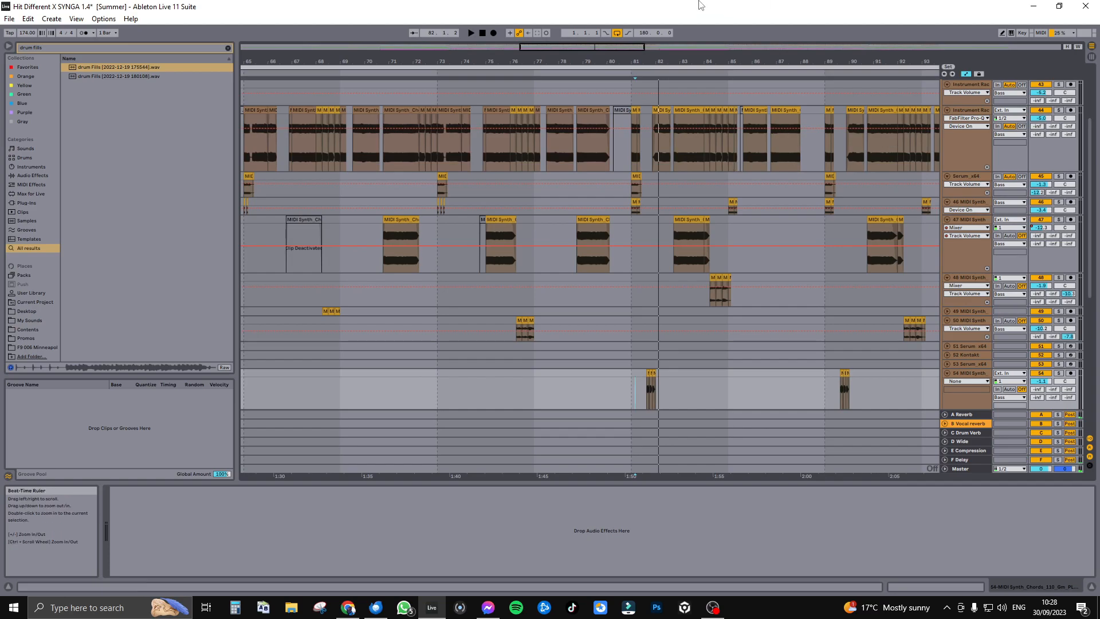
drag(596, 45, 687, 44)
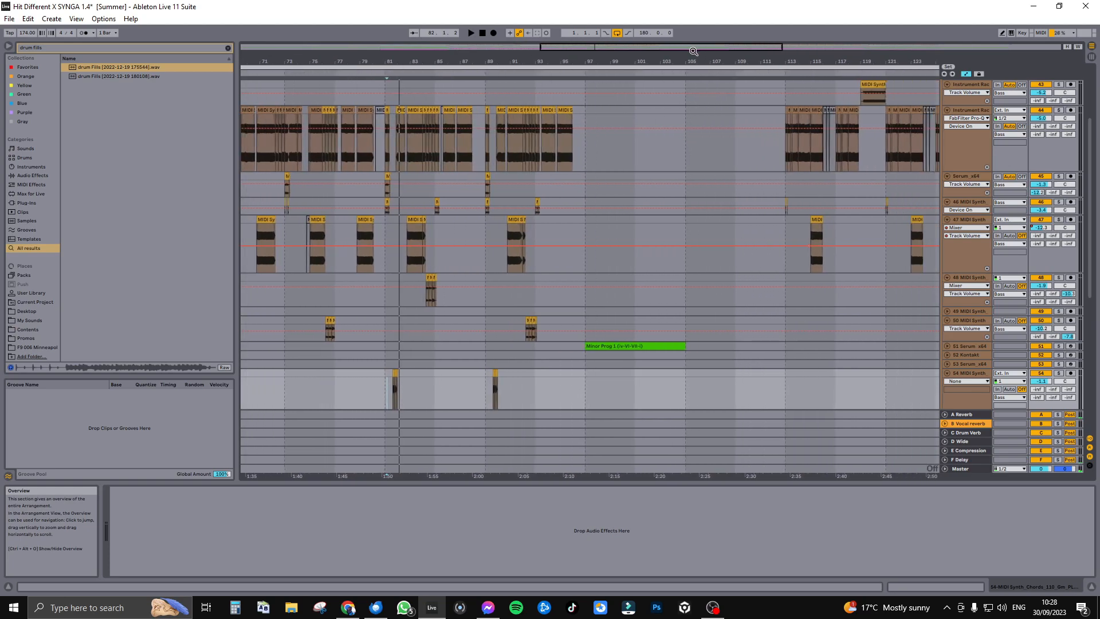
click(693, 51)
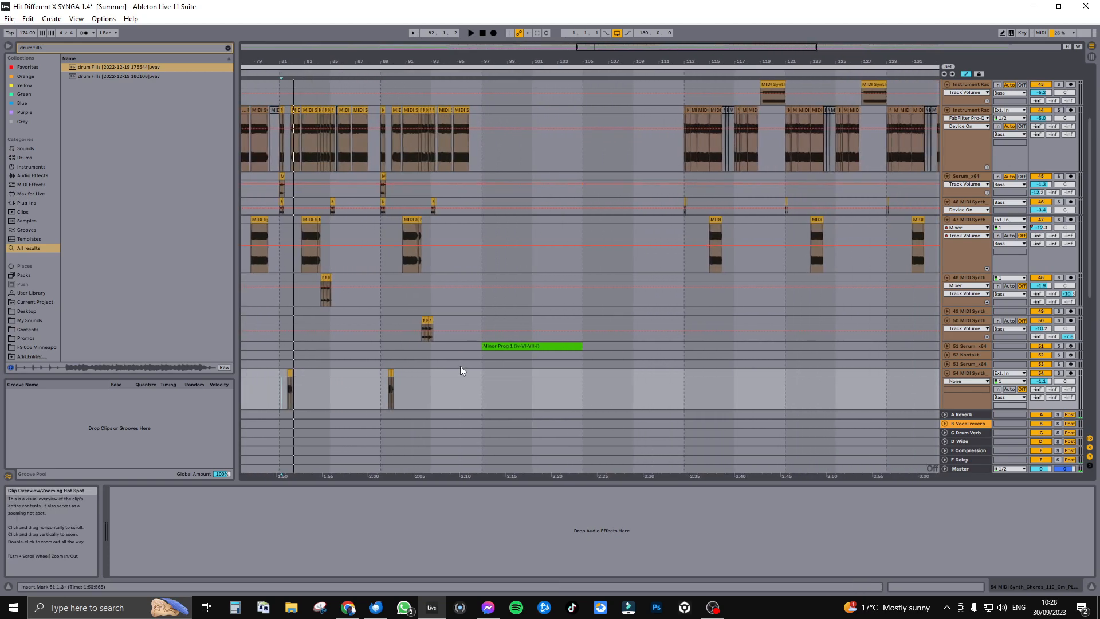
click(476, 330)
scroll(477, 330, down, 1)
click(972, 317)
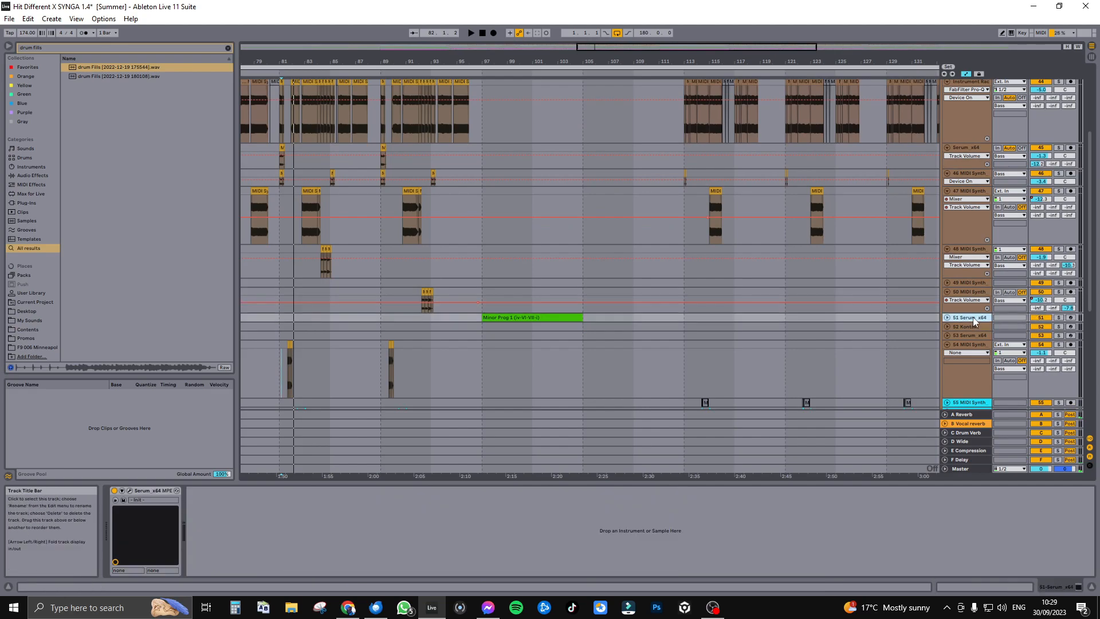
key(Right)
click(1055, 318)
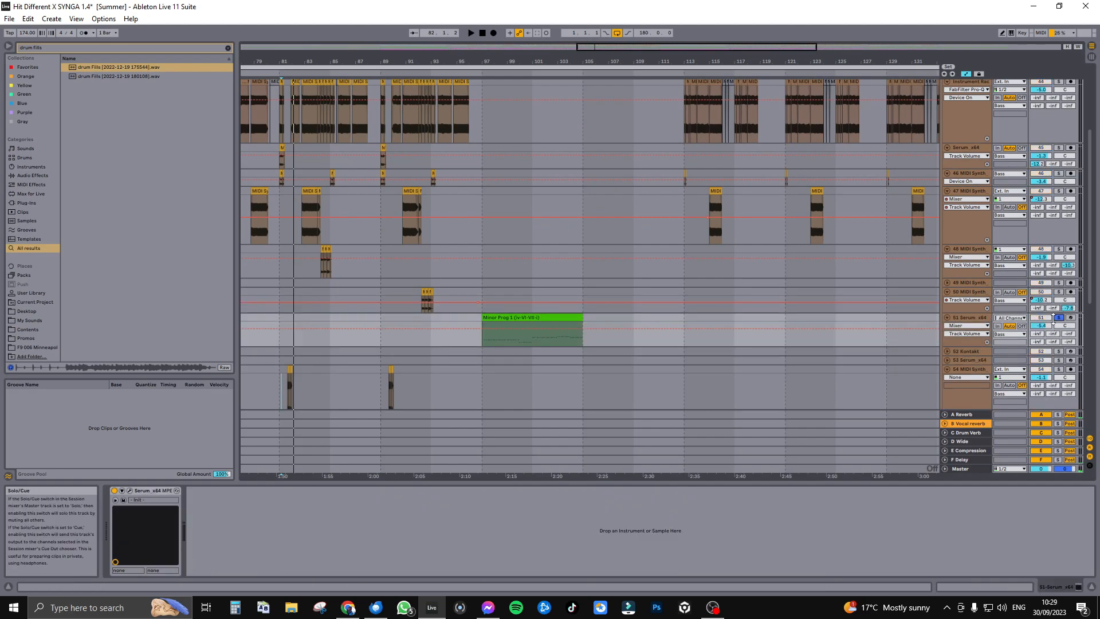
Step: Review the MIDI notes of the Minor Prog clip at bar 97 and play the clip in solo
double_click(488, 325)
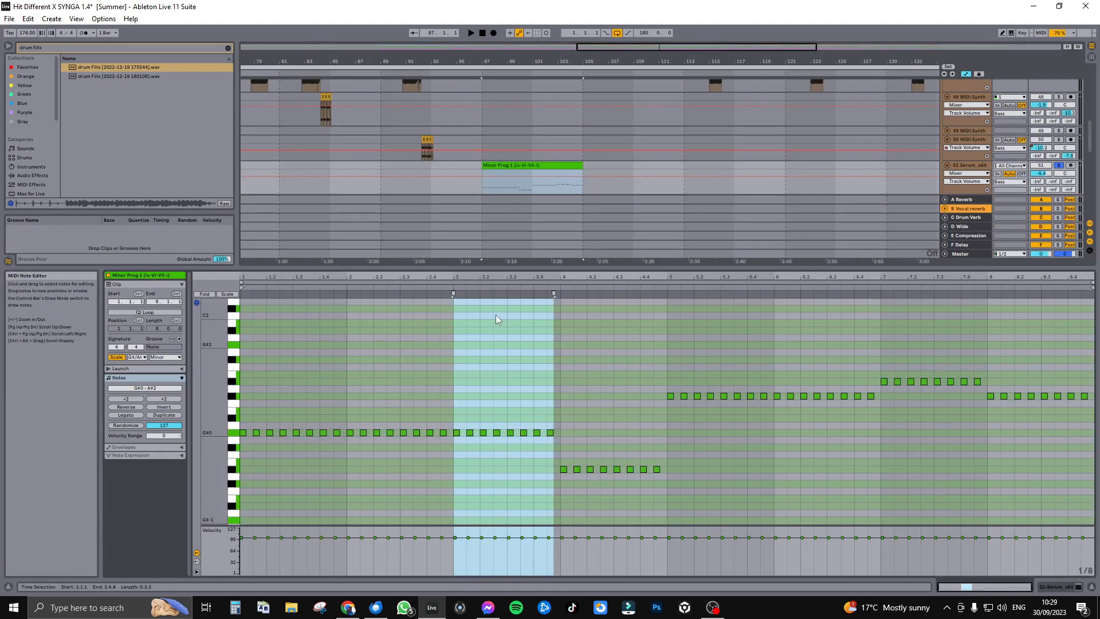
click(1077, 587)
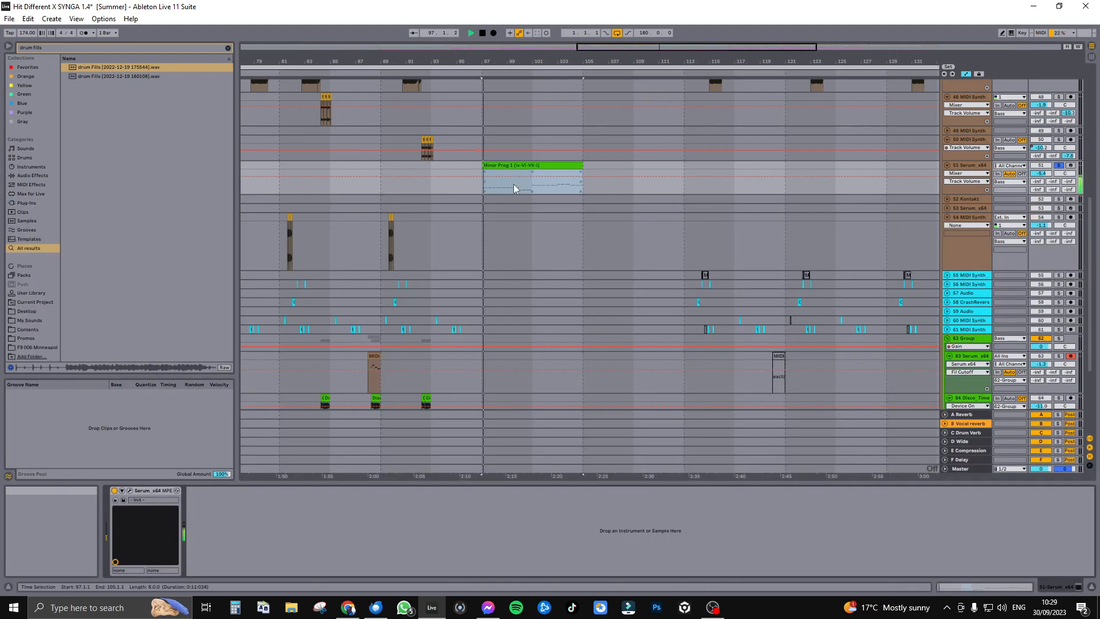
drag(597, 47, 597, 12)
scroll(744, 120, up, 2)
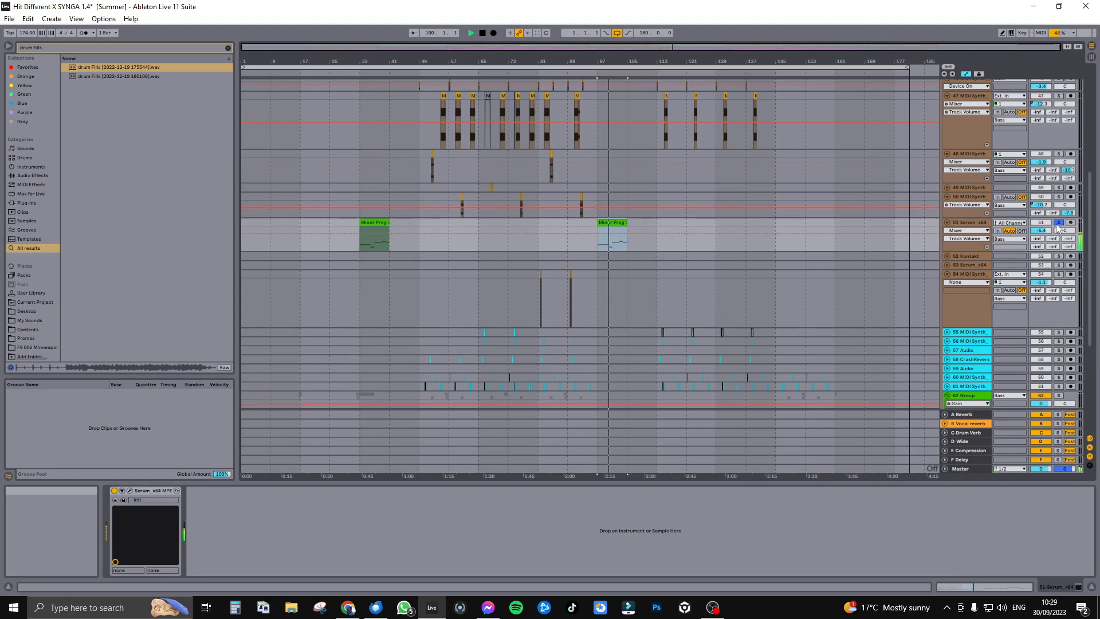
scroll(761, 171, up, 2)
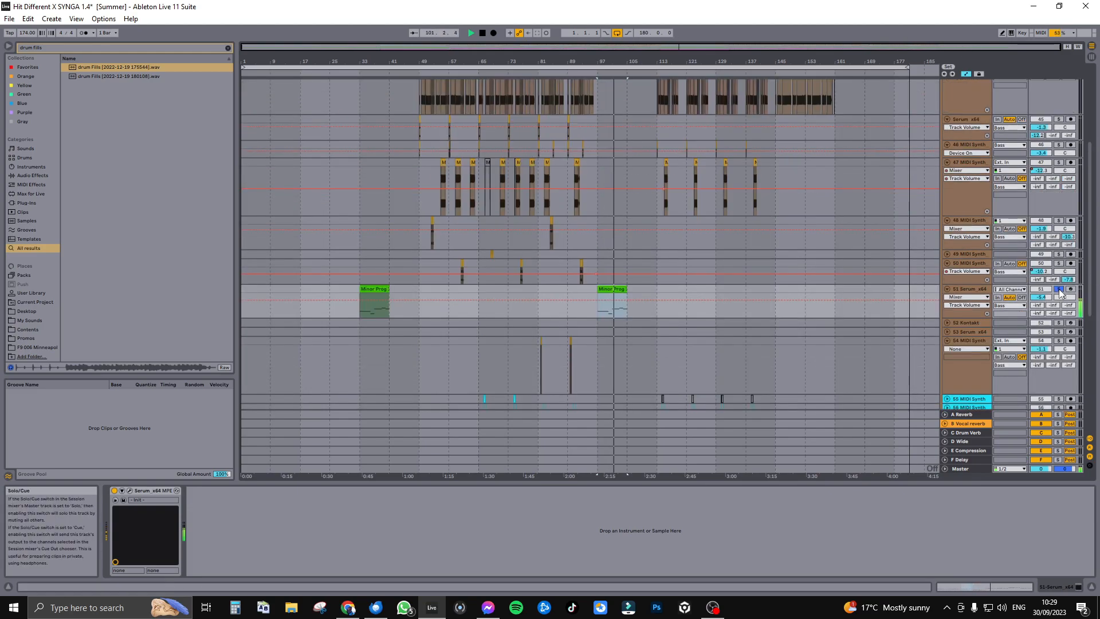
Step: Set the fixed grid to 4 Bars, stop playback, and place the insert marker at bar 113 on track 44
right_click(649, 315)
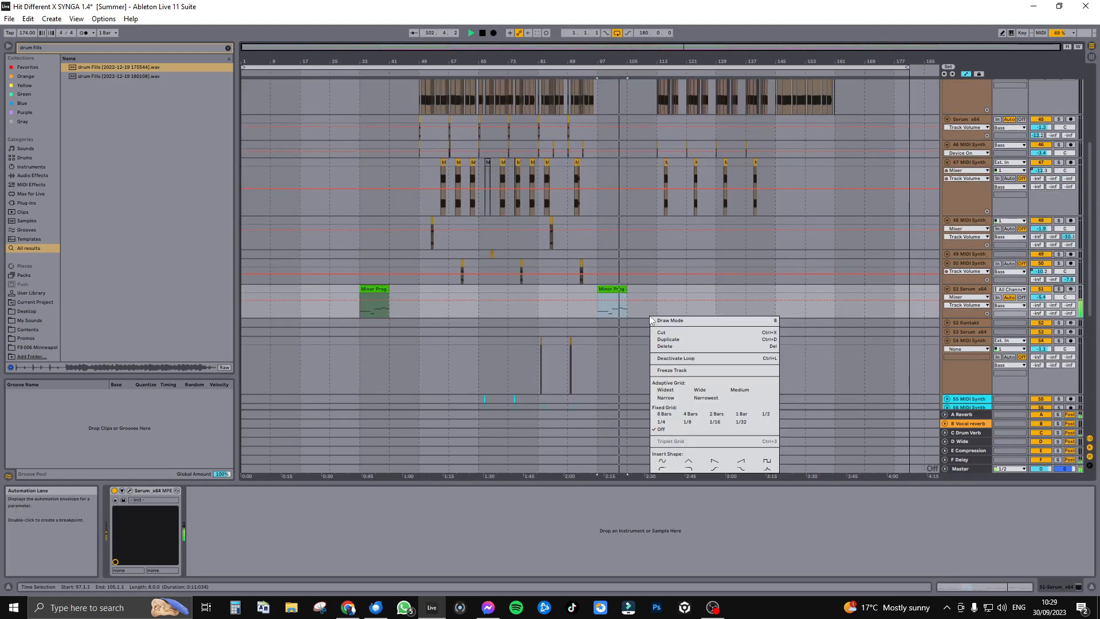
click(692, 414)
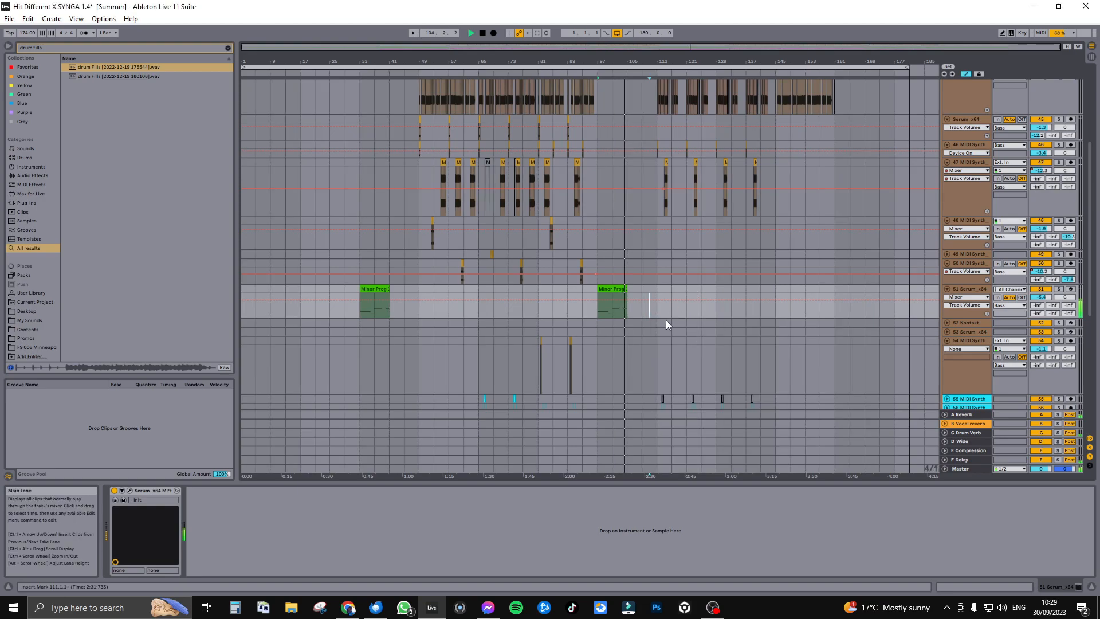
key(space)
scroll(726, 116, up, 2)
scroll(725, 117, up, 1)
drag(685, 47, 707, 103)
scroll(464, 225, up, 3)
click(476, 218)
scroll(923, 203, up, 2)
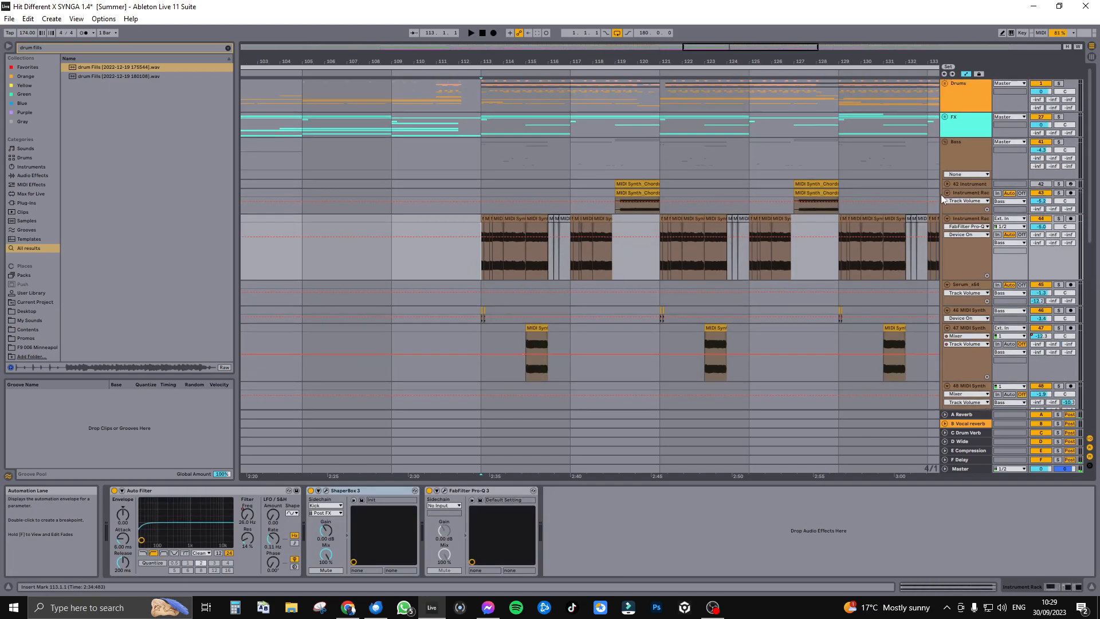
Step: Solo the Bass group and examine the waveform of track 44's first clip at bar 113
click(940, 156)
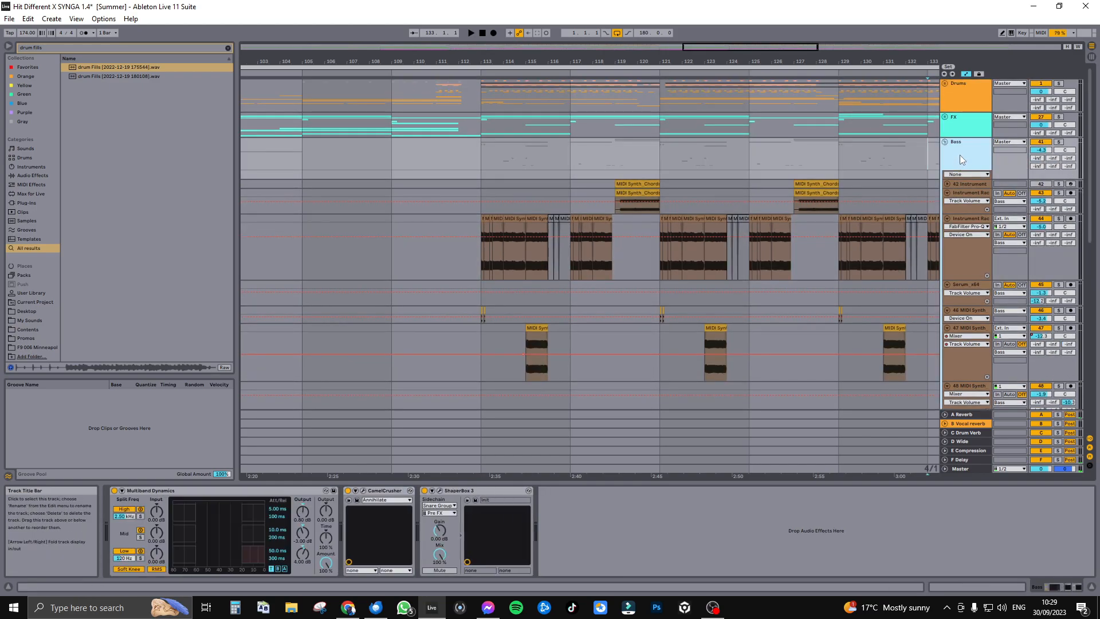
click(1060, 142)
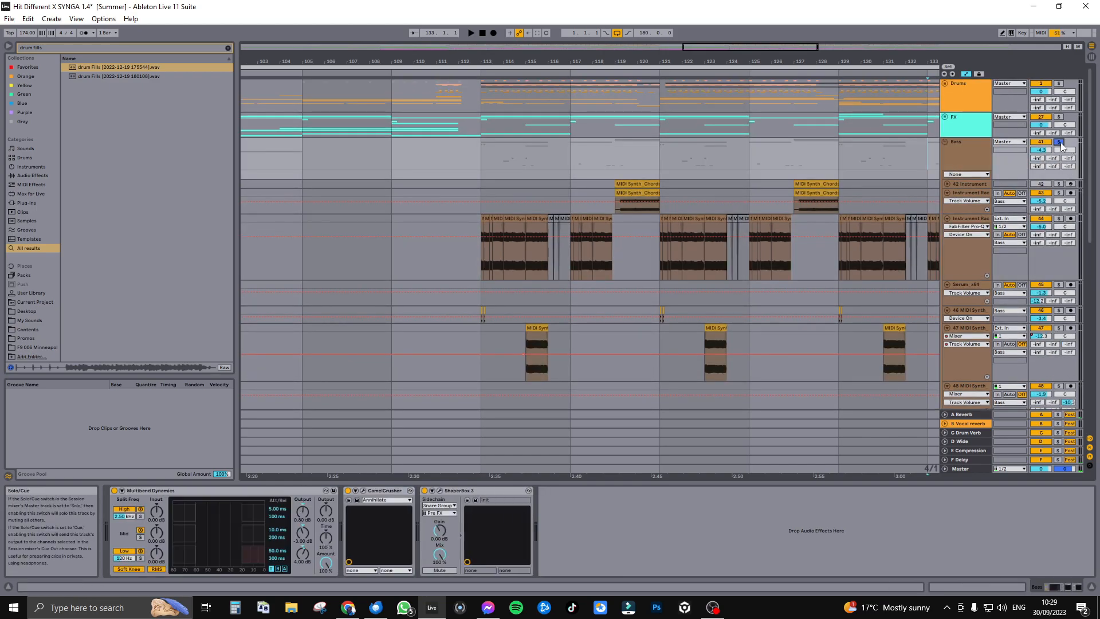
drag(694, 47, 556, 38)
drag(665, 44, 750, 61)
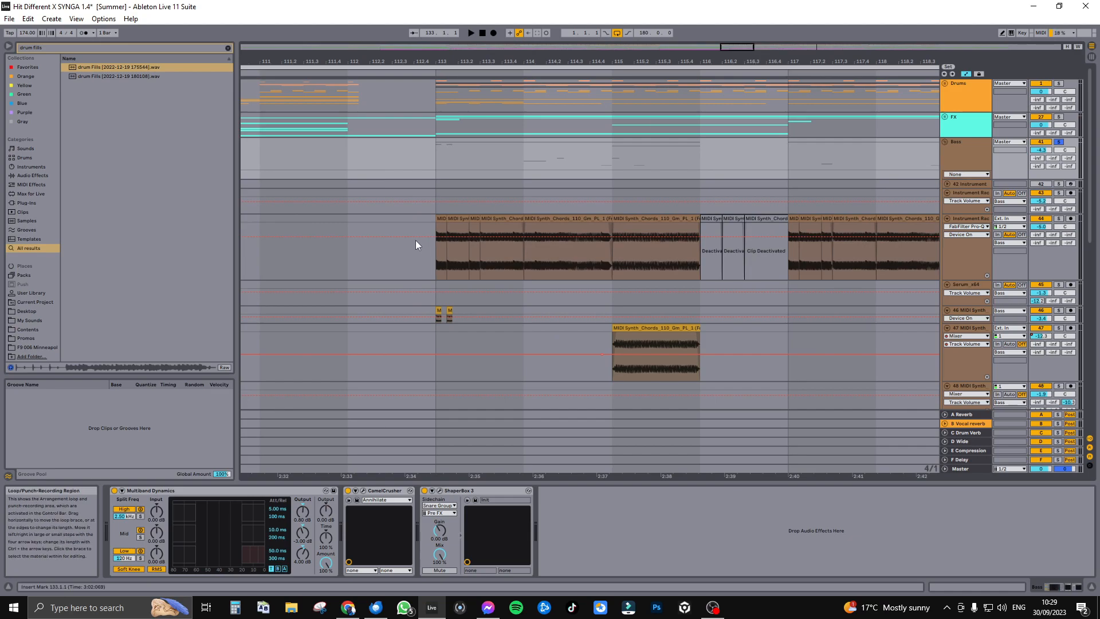
double_click(440, 246)
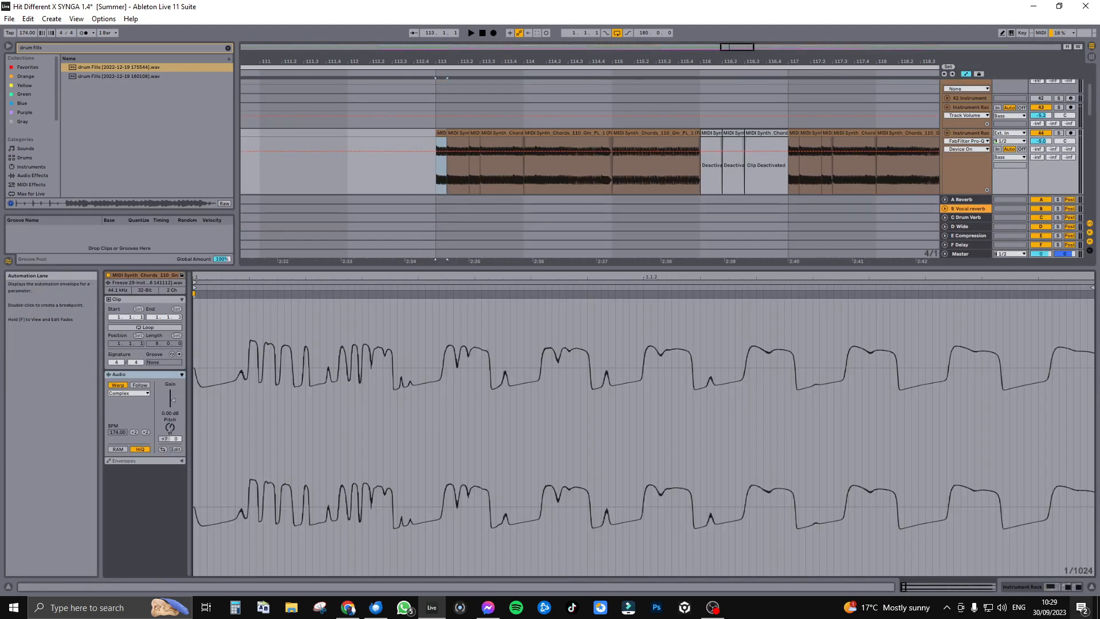
click(1076, 589)
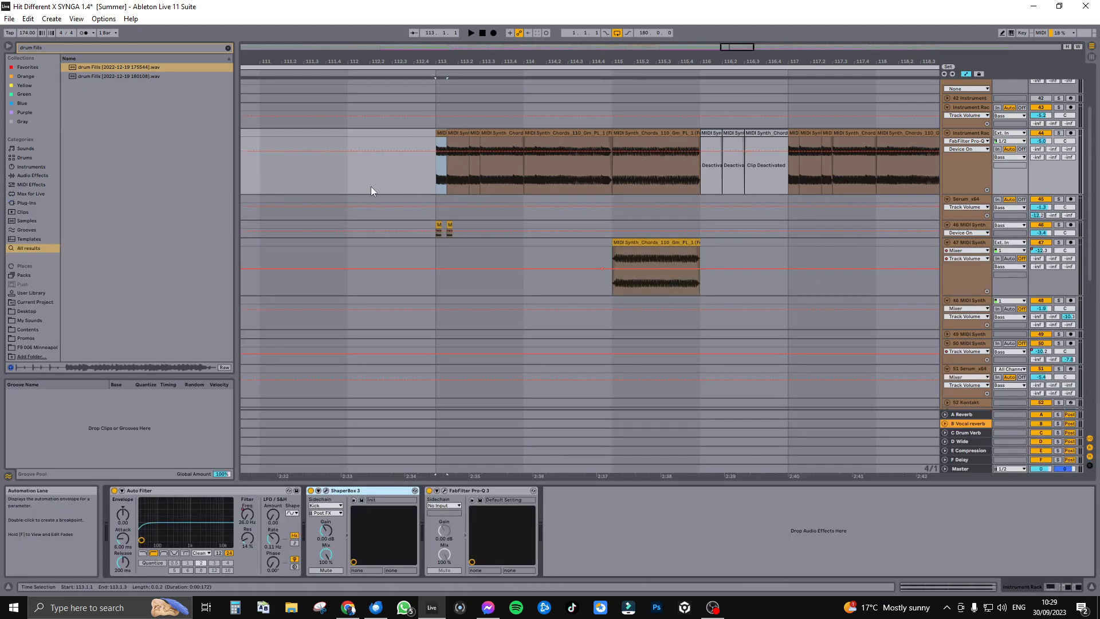
Step: Set the fixed grid to 1 Bar and select track 44 from bar 111 through its first clip at bar 113
right_click(323, 185)
click(414, 295)
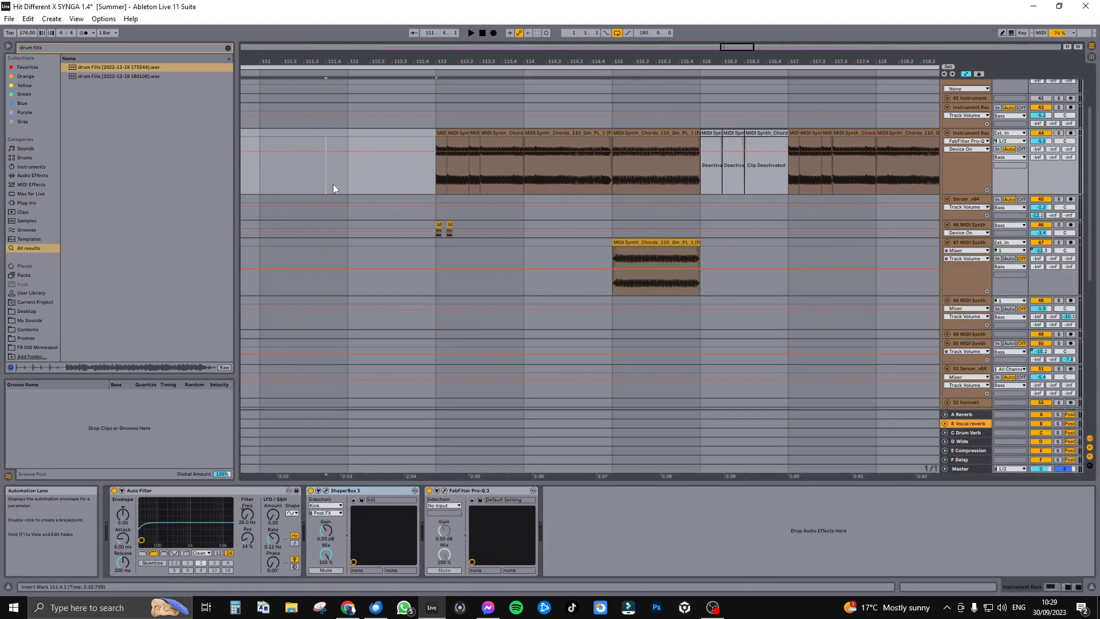
drag(264, 187, 449, 137)
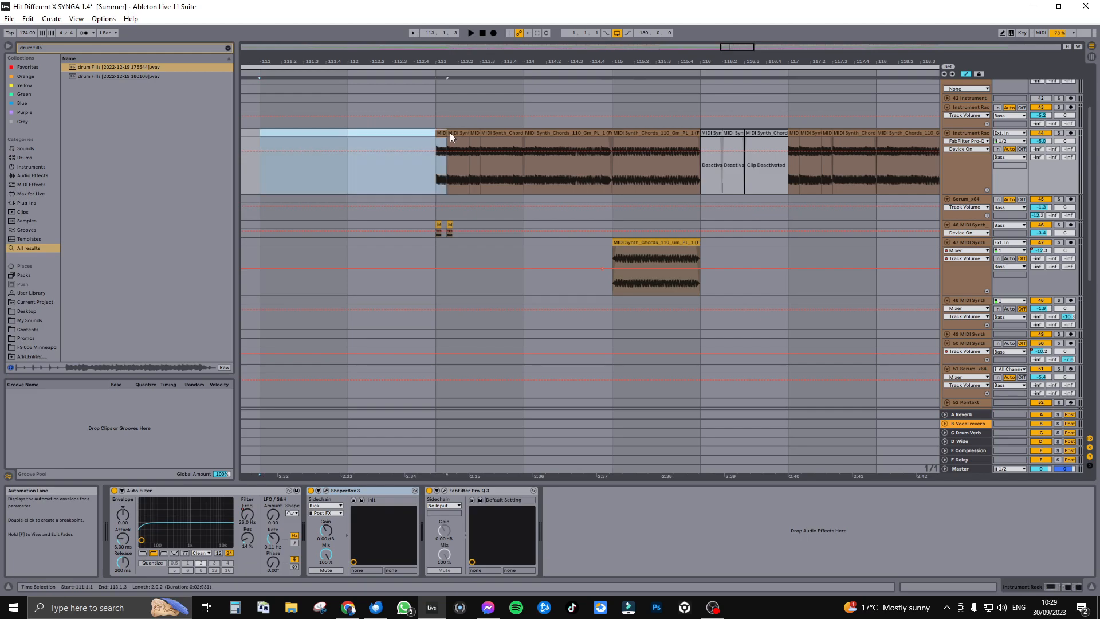
Step: Select bar 112 on track 44, solo that track, and play from there briefly to audition it
scroll(727, 170, up, 2)
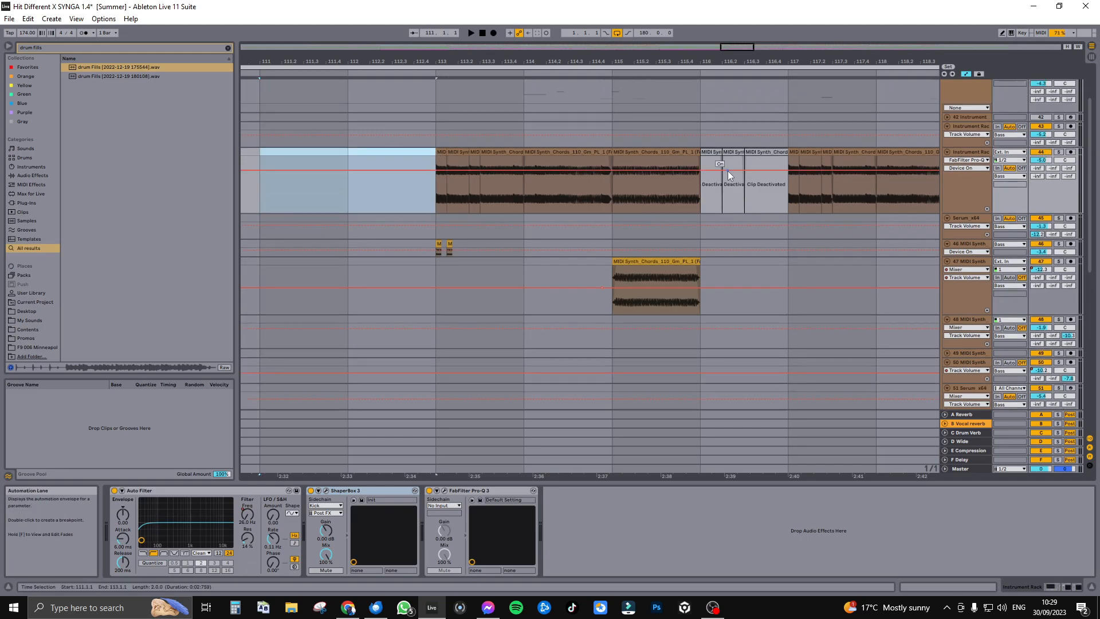
click(334, 225)
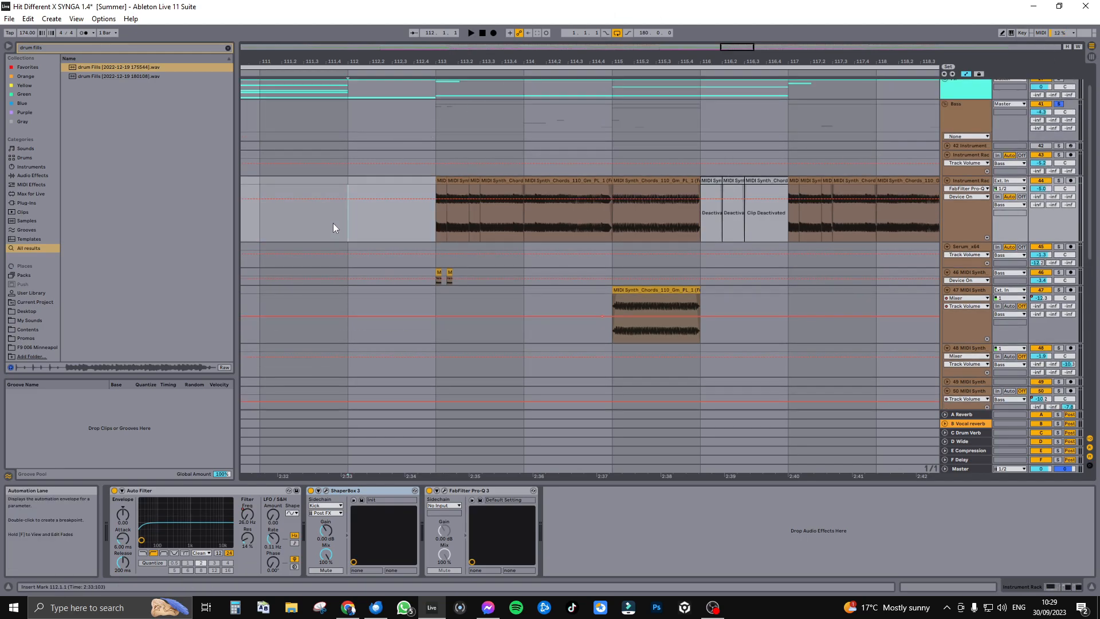
drag(420, 196, 430, 181)
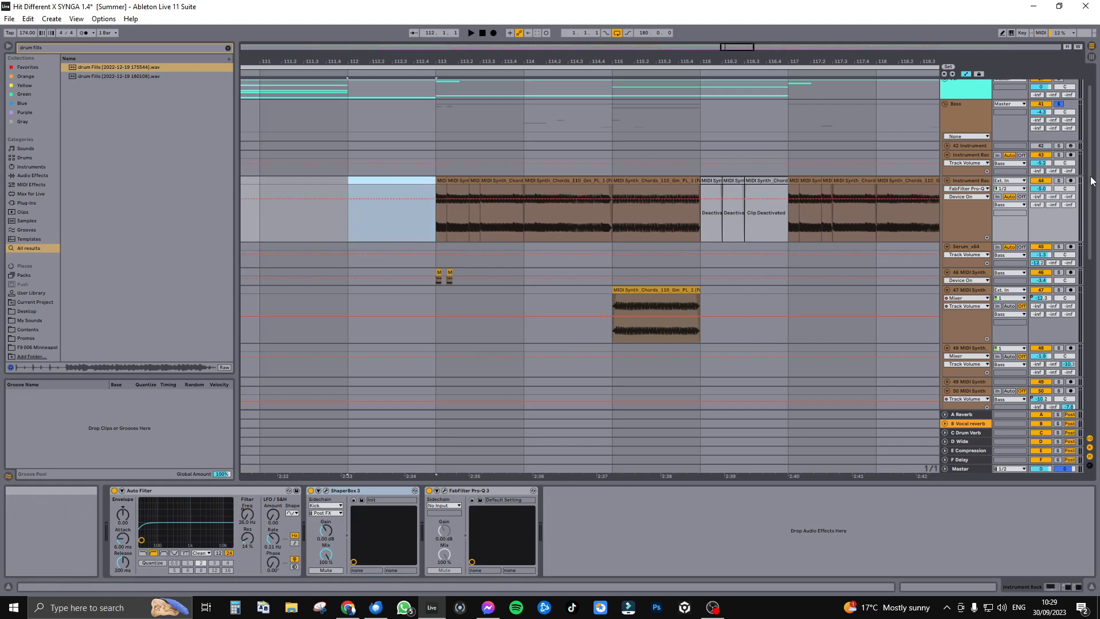
click(1059, 181)
key(space)
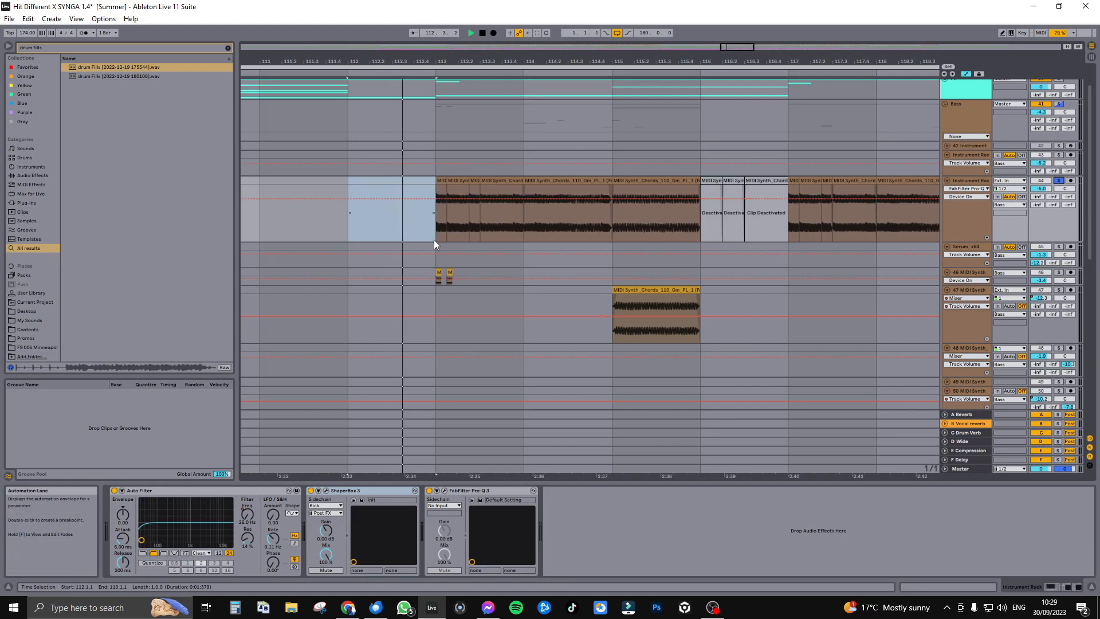
key(space)
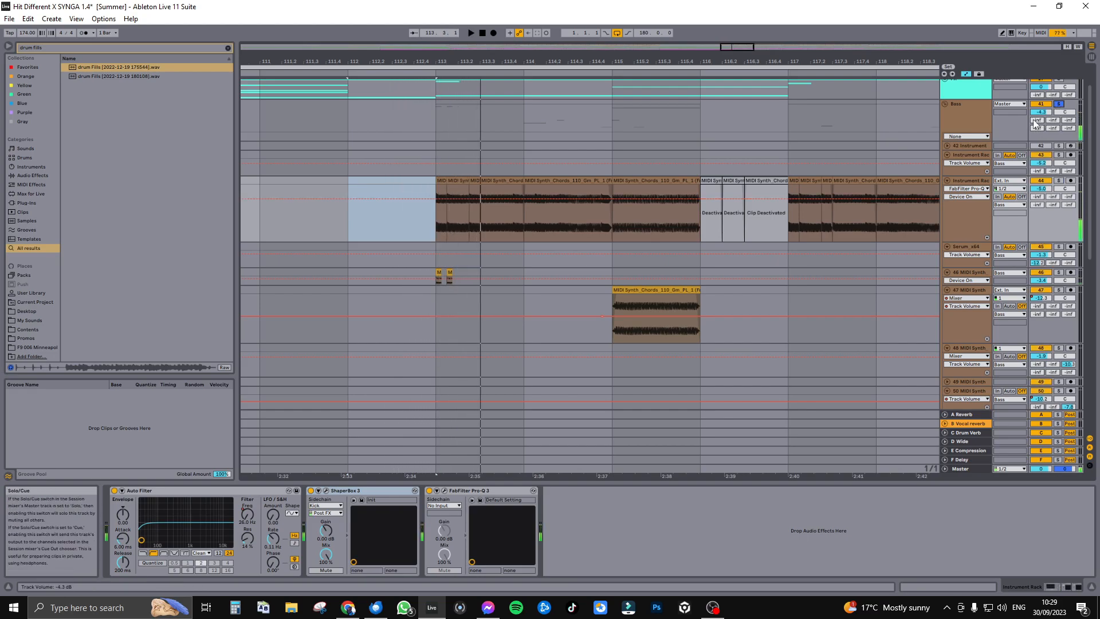
Step: Play the soloed Bass group from bar 113, examine the clips across its layers, and stop playback
click(429, 229)
key(space)
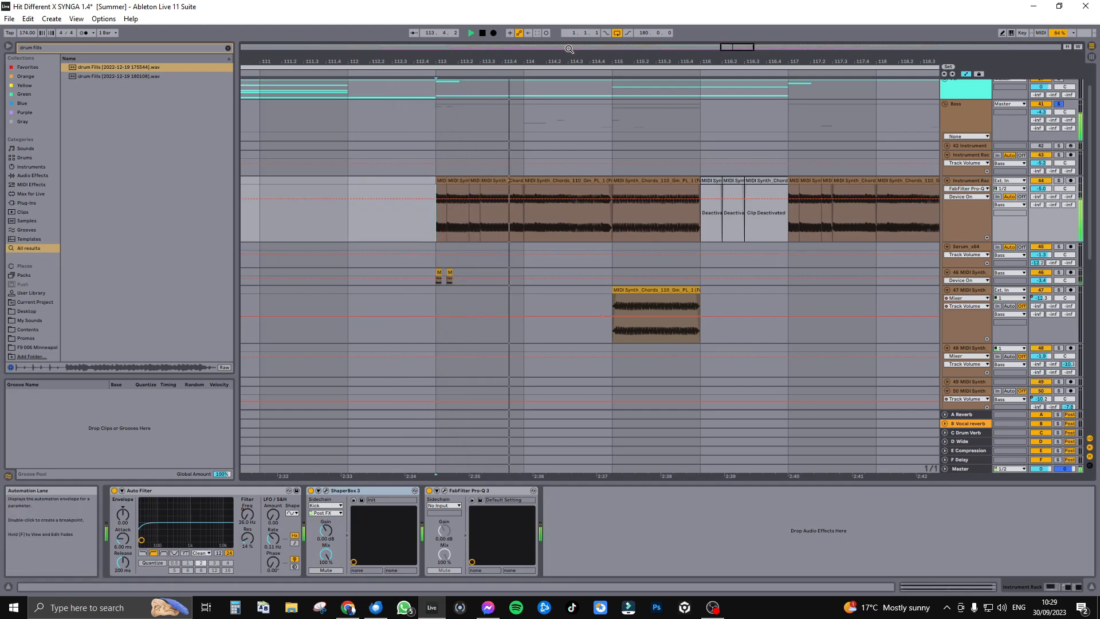
drag(772, 47, 749, 43)
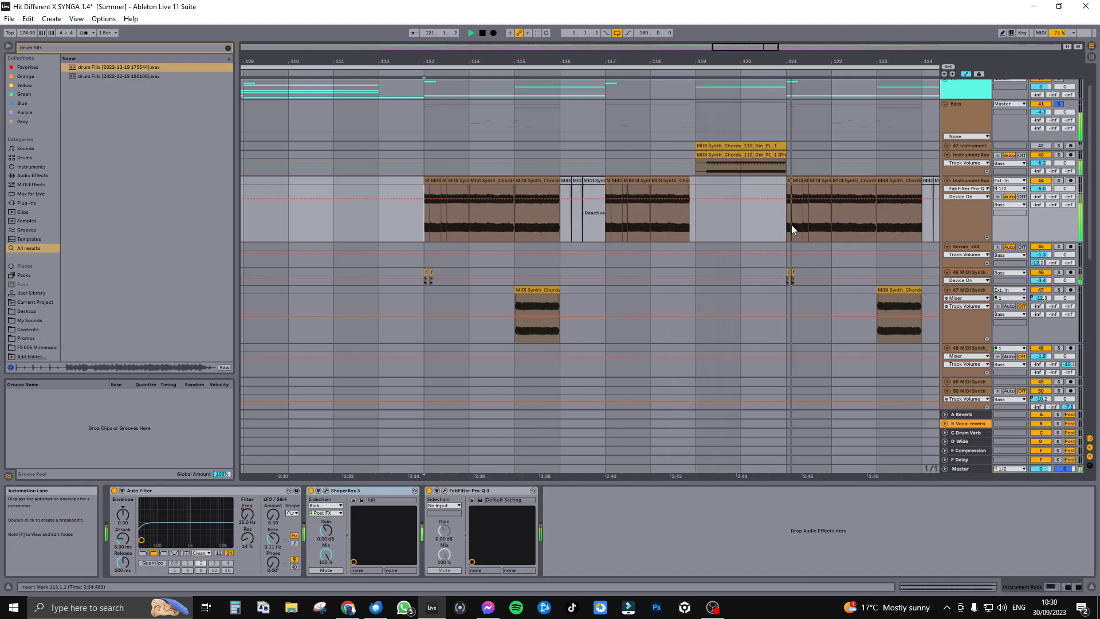
drag(762, 47, 761, 39)
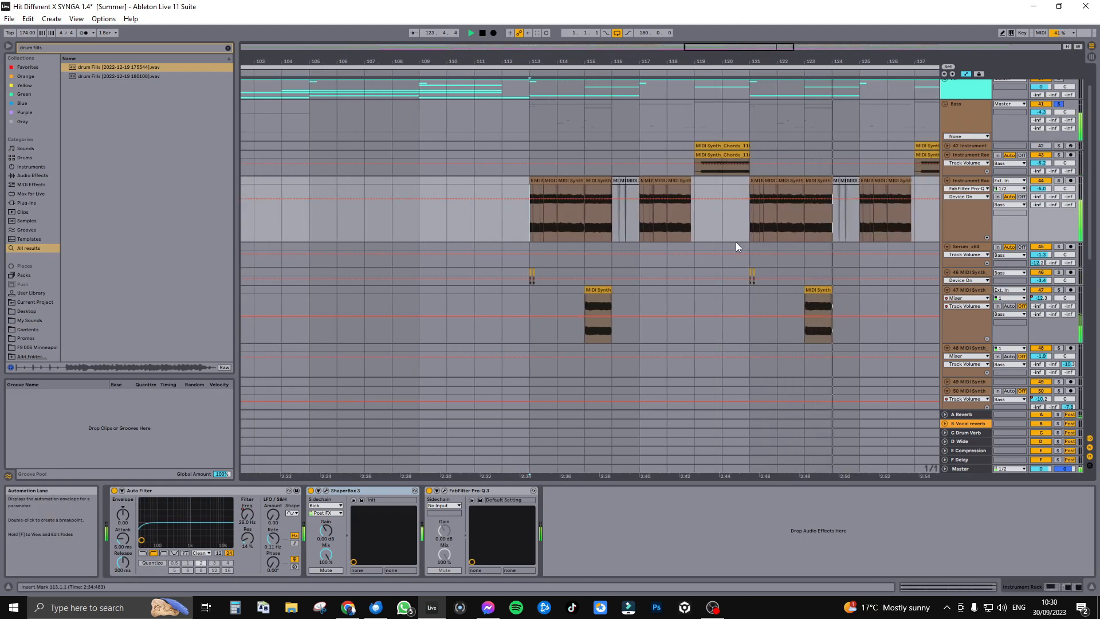
scroll(788, 249, down, 3)
drag(720, 46, 712, 31)
scroll(687, 286, down, 5)
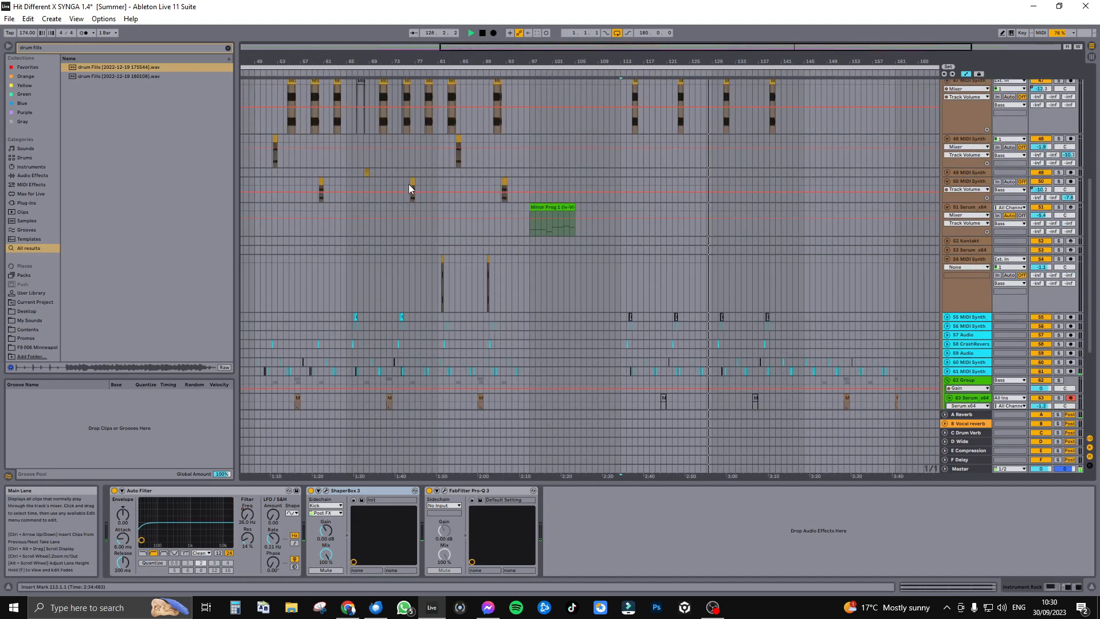
scroll(640, 277, down, 3)
scroll(625, 246, down, 3)
key(space)
Step: Collapse the Bass group and expand the Melodies group to show its tracks
scroll(688, 161, up, 6)
scroll(681, 157, up, 8)
drag(584, 52, 847, 45)
click(973, 161)
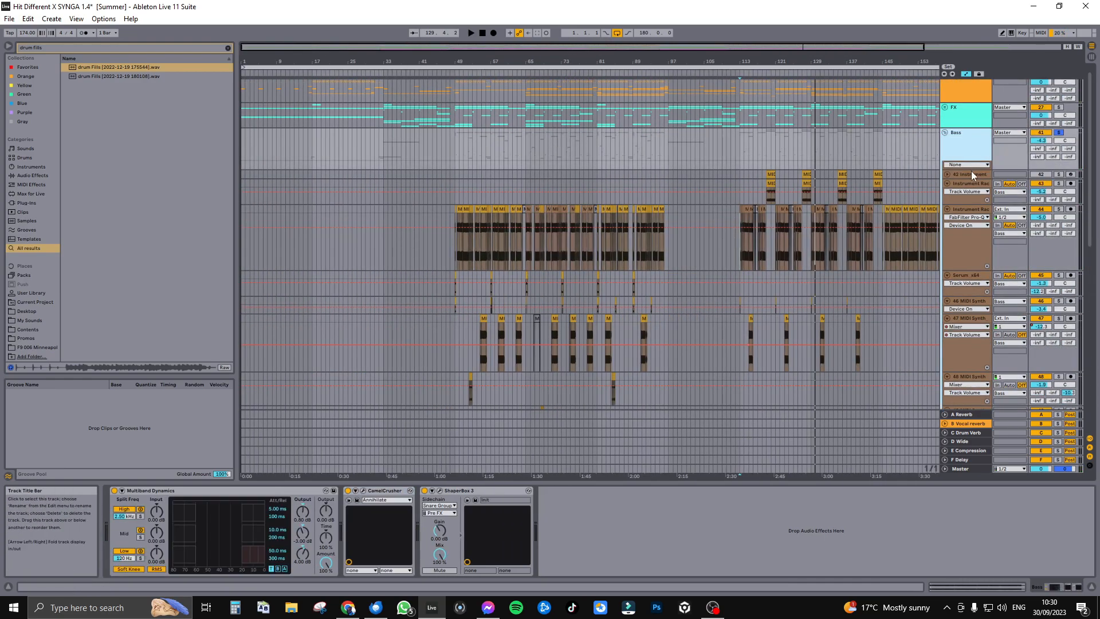
key(Left)
click(970, 202)
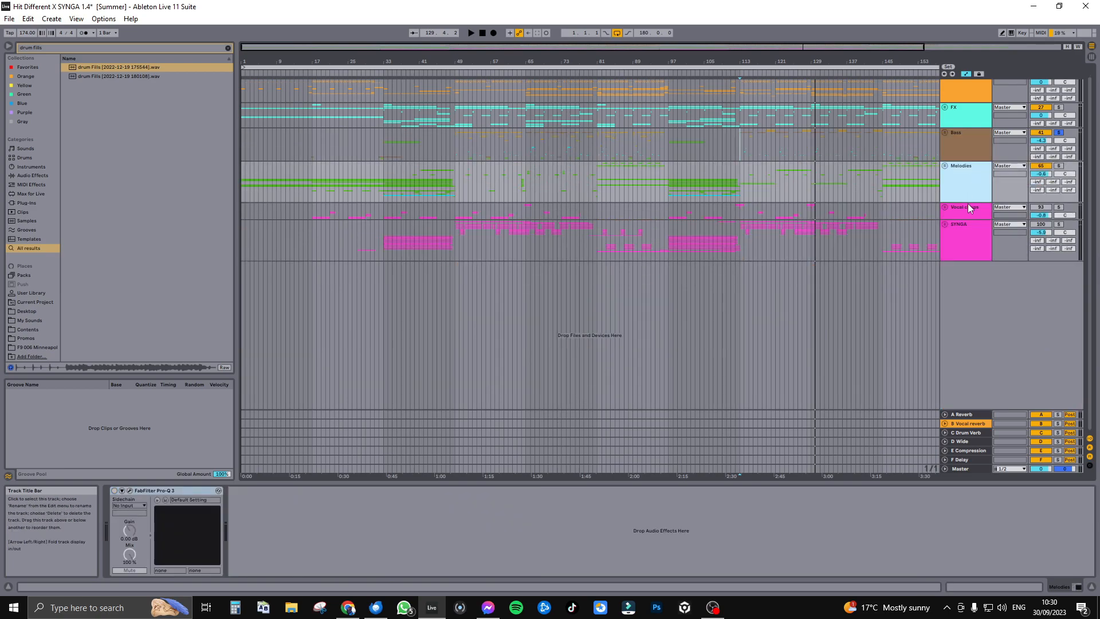
key(Right)
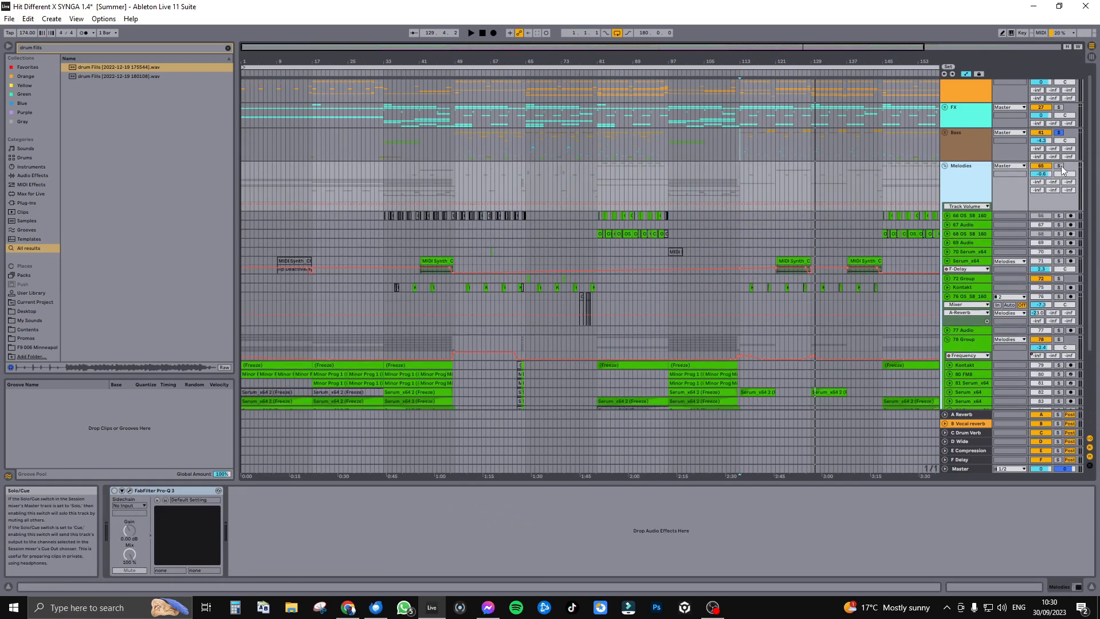
Step: Solo the Melodies group and select its content from bar 33 to bar 49
click(1059, 166)
scroll(543, 163, down, 2)
scroll(401, 143, up, 1)
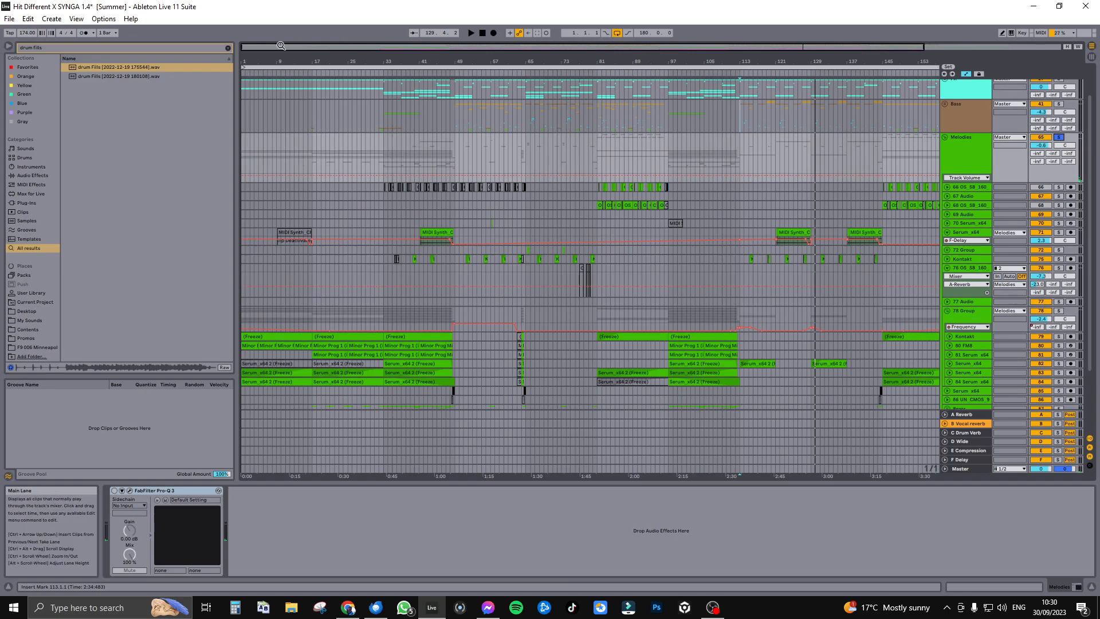
drag(350, 47, 294, 118)
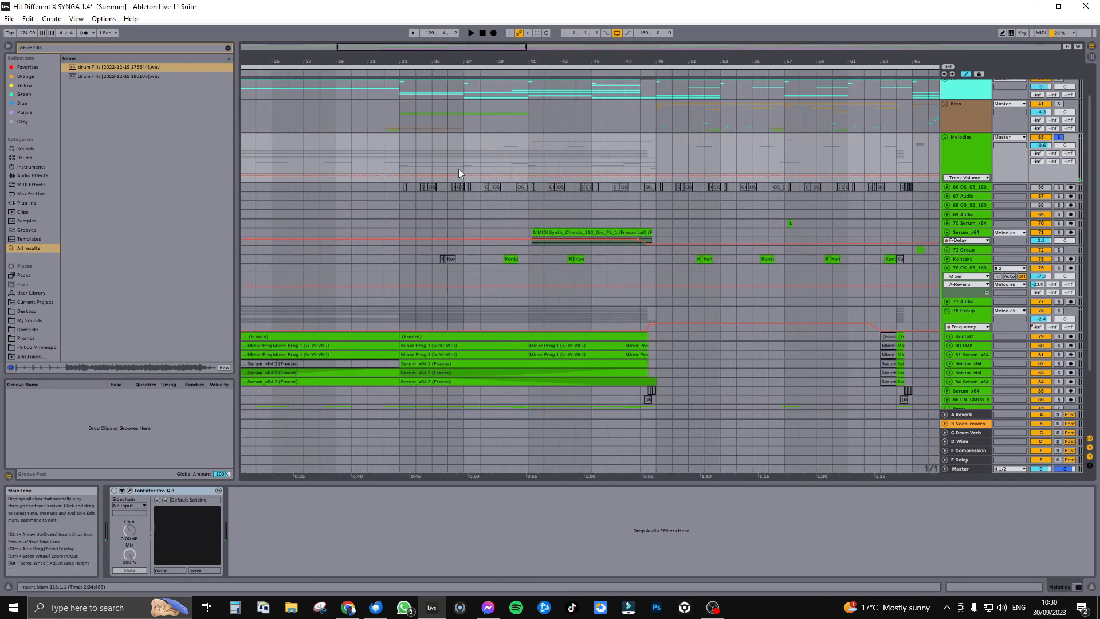
drag(405, 143, 655, 153)
scroll(655, 153, down, 1)
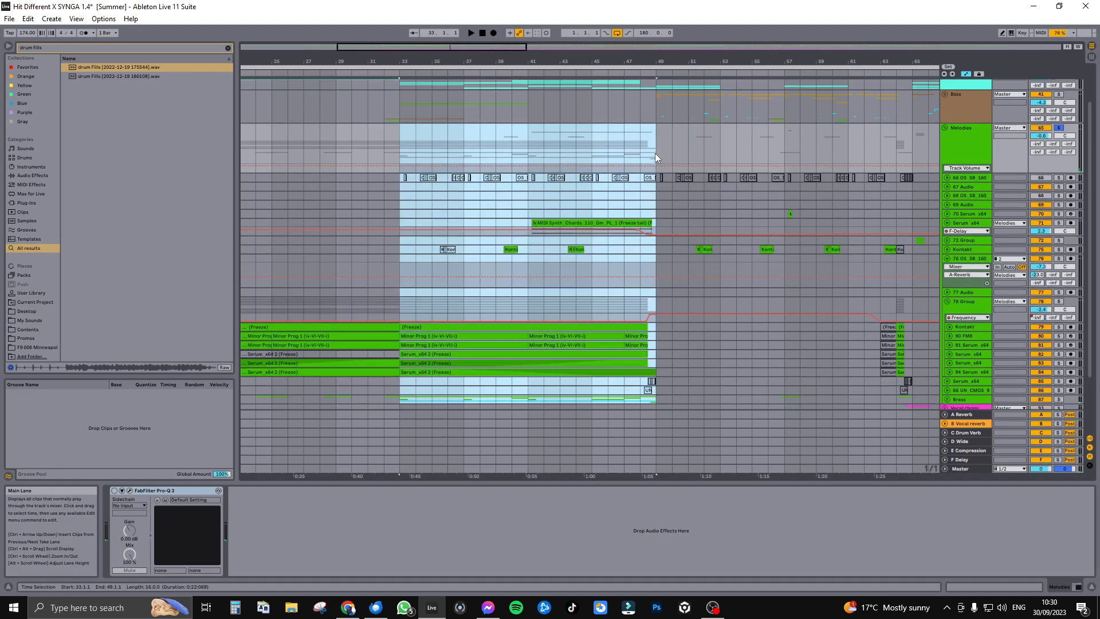
scroll(656, 153, down, 3)
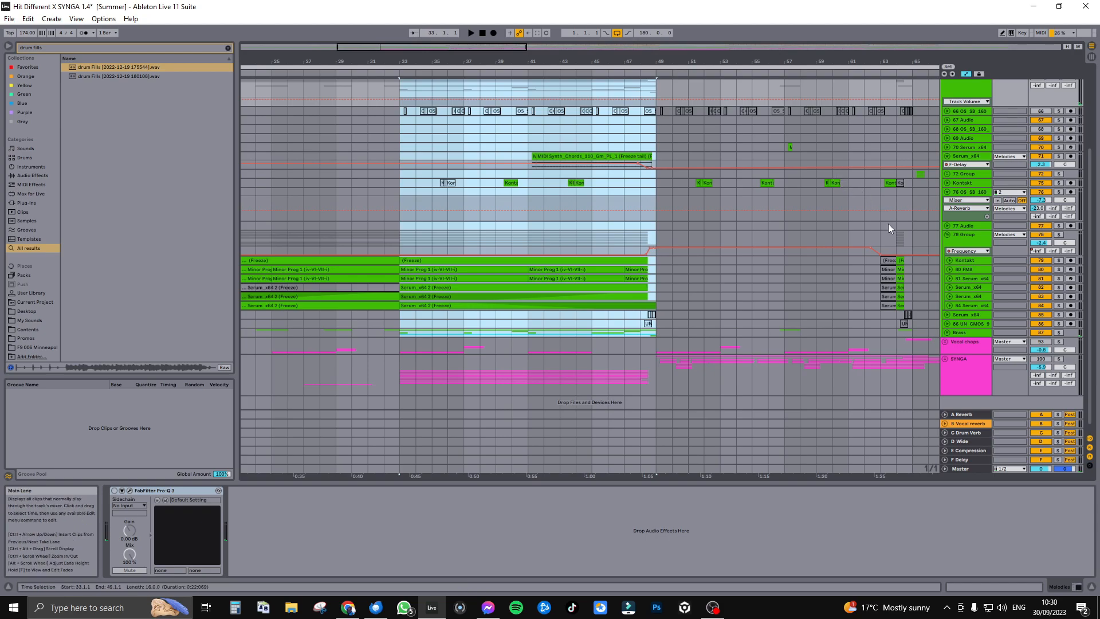
Step: Unfold the Brass group and audition the horns ensemble loop track on its own from bar 33
click(973, 333)
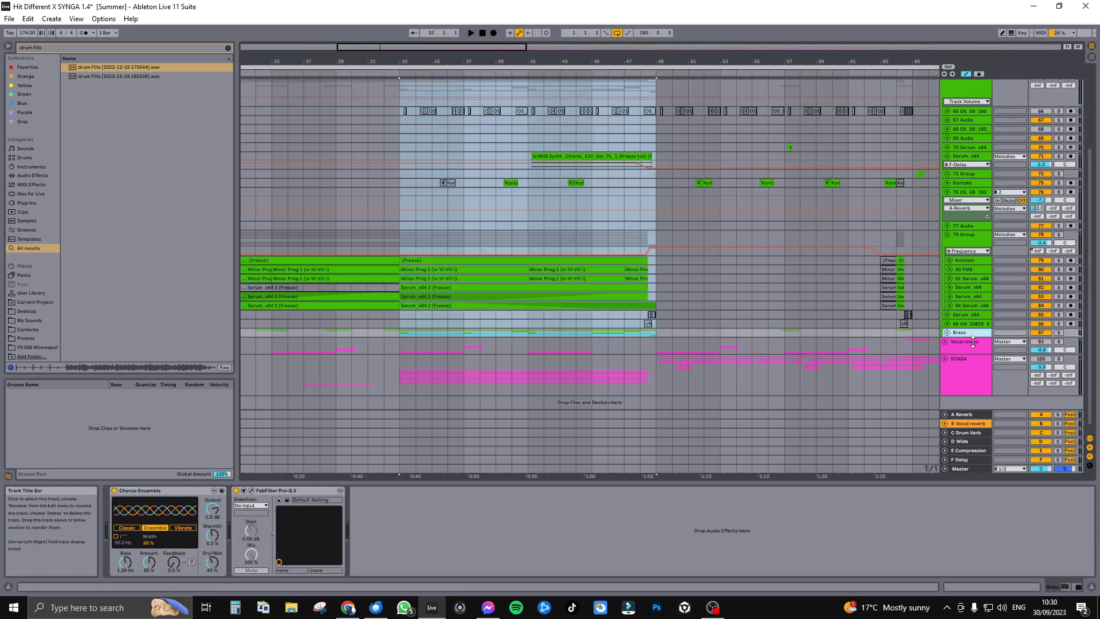
click(946, 332)
scroll(517, 310, down, 2)
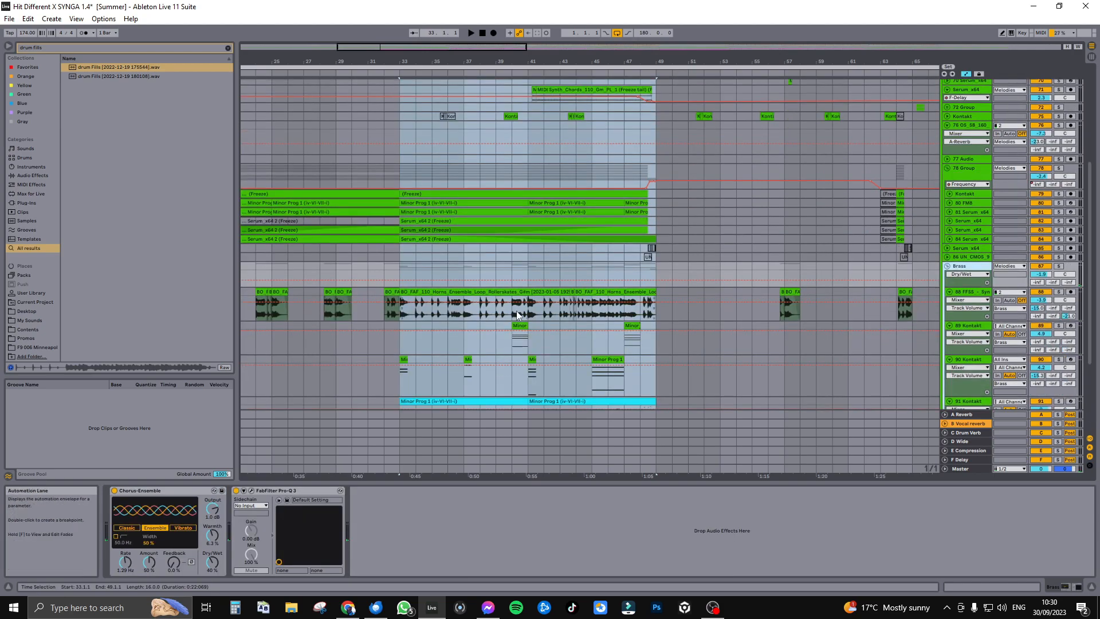
click(1058, 292)
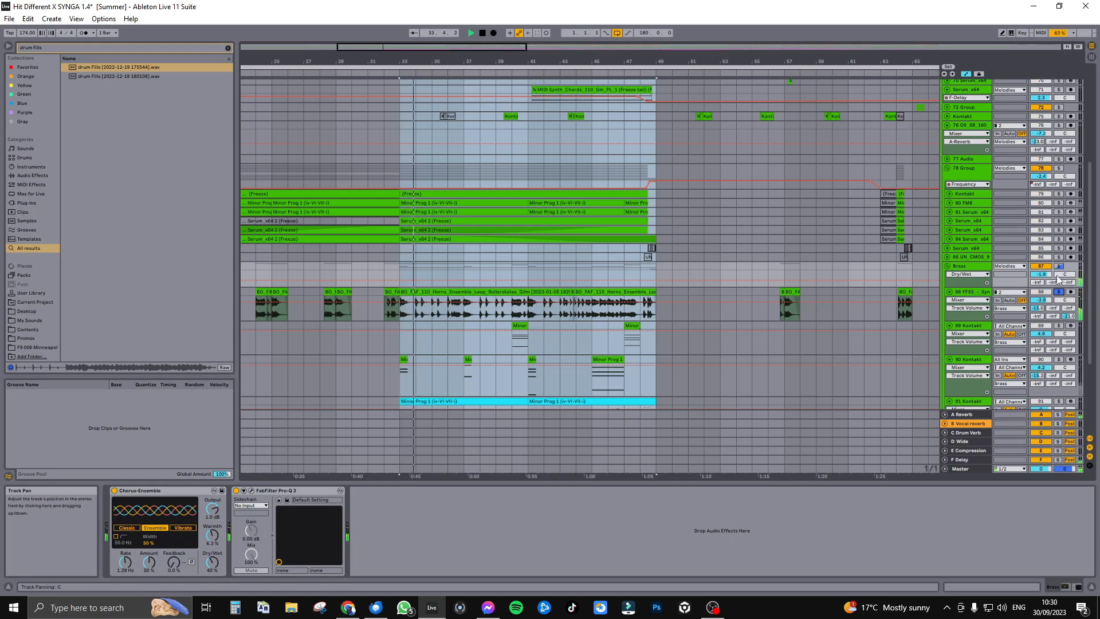
drag(433, 47, 409, 104)
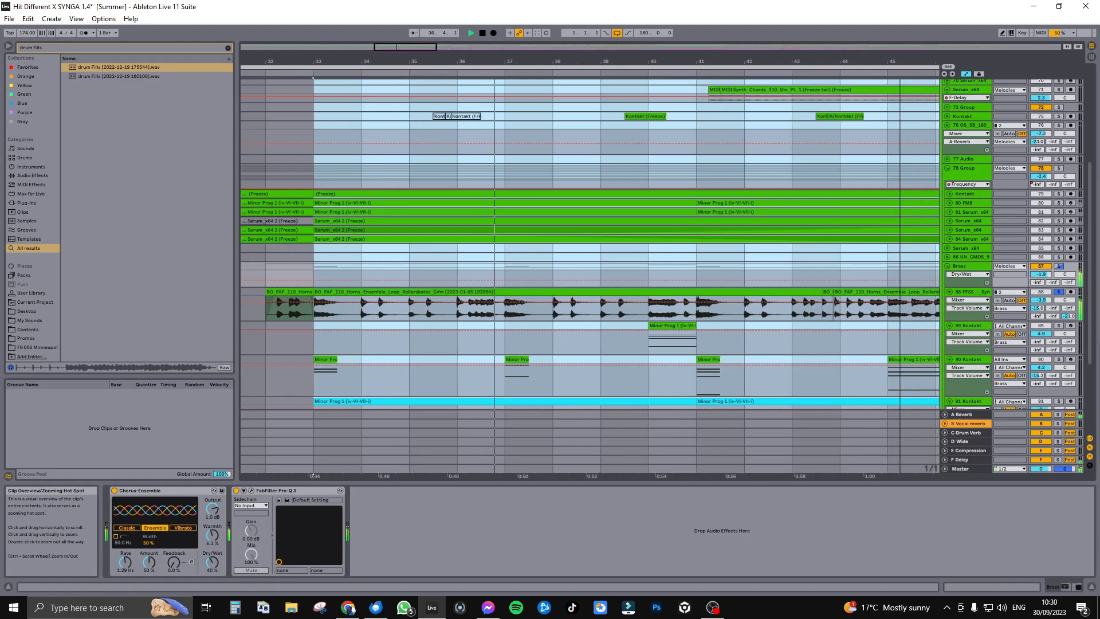
click(392, 293)
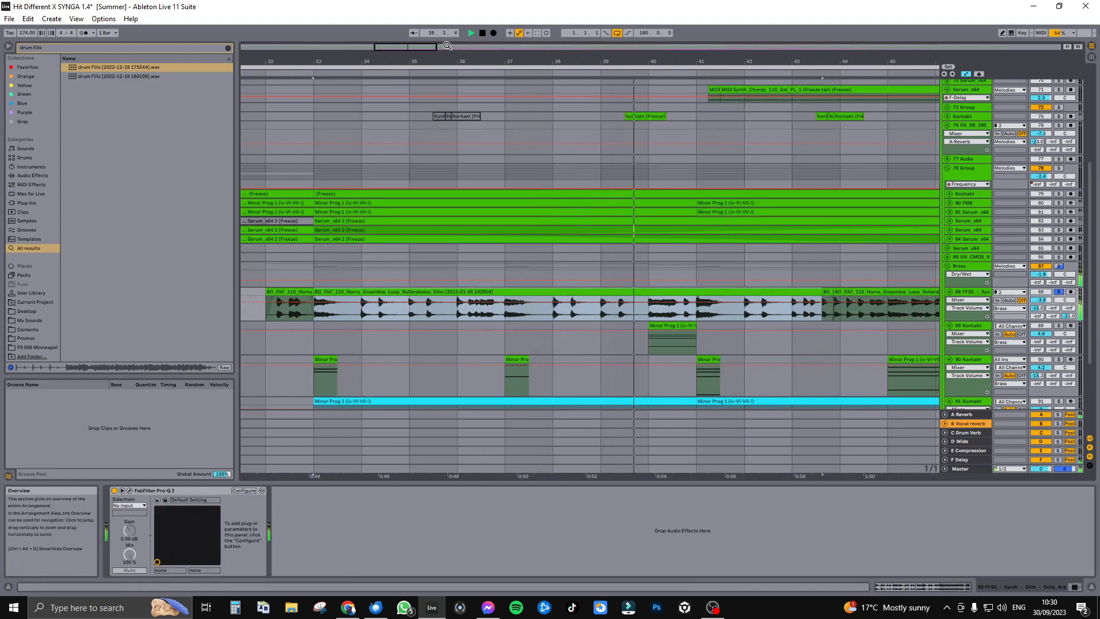
drag(419, 46, 430, 31)
scroll(818, 324, down, 2)
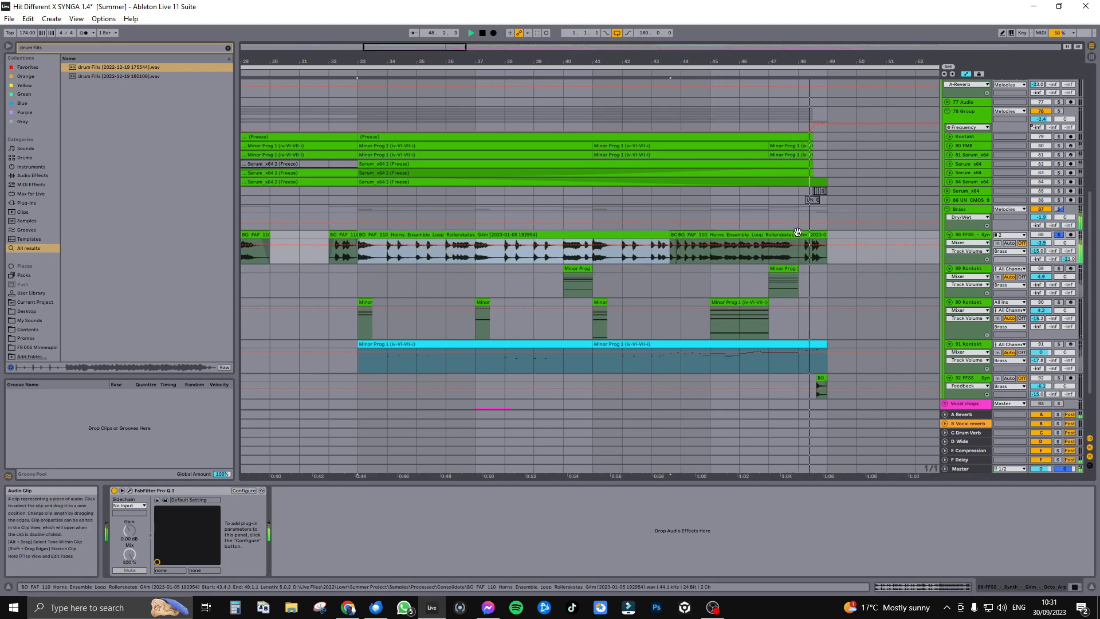
Step: Audition the bar 40 clip on track 89, viewing its Session Horns instrument in Kontakt, and replay it together with the horn loop
click(577, 269)
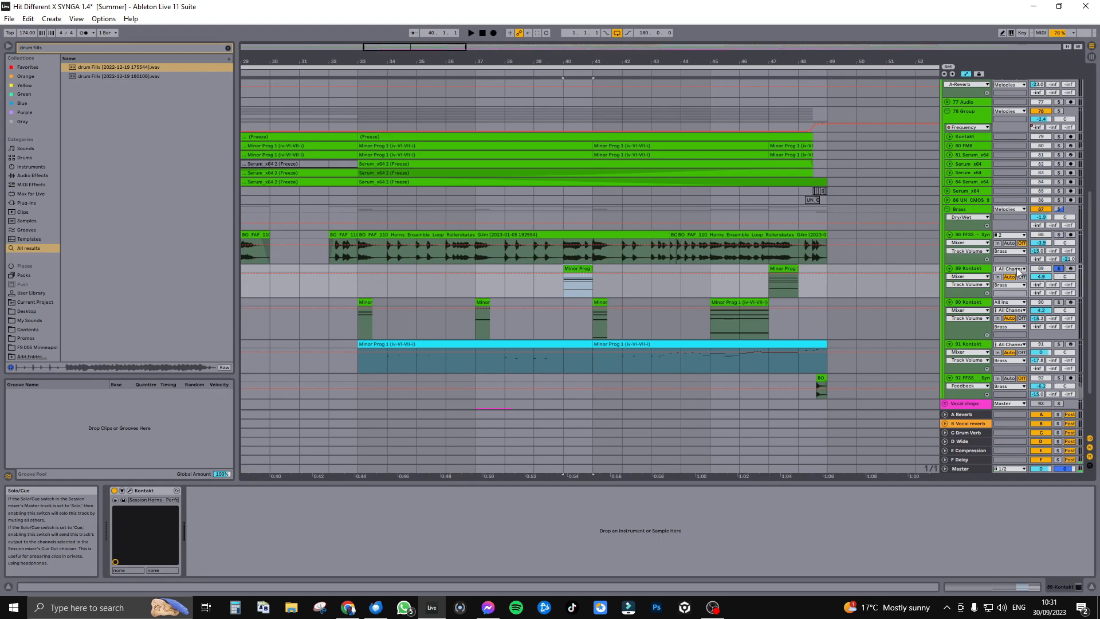
click(982, 268)
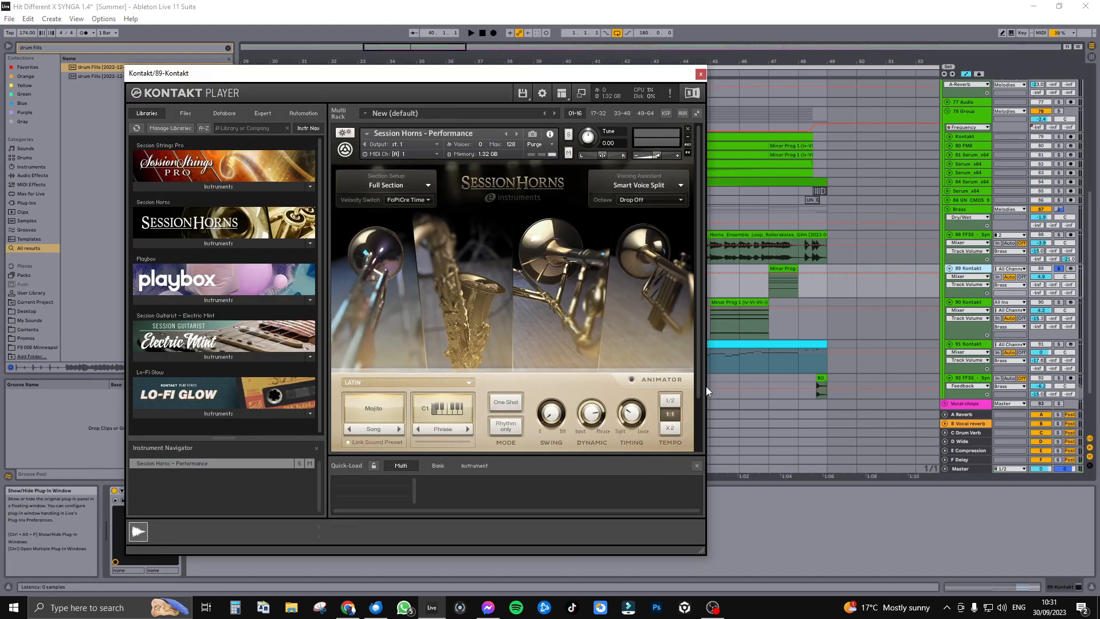
drag(576, 73, 413, 60)
key(space)
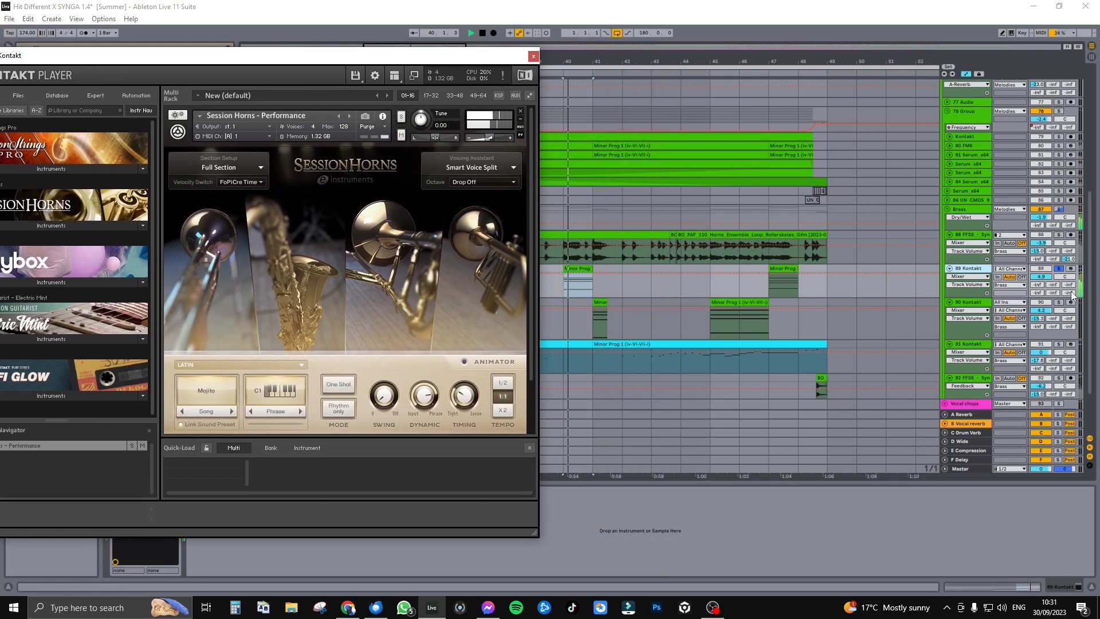
key(space)
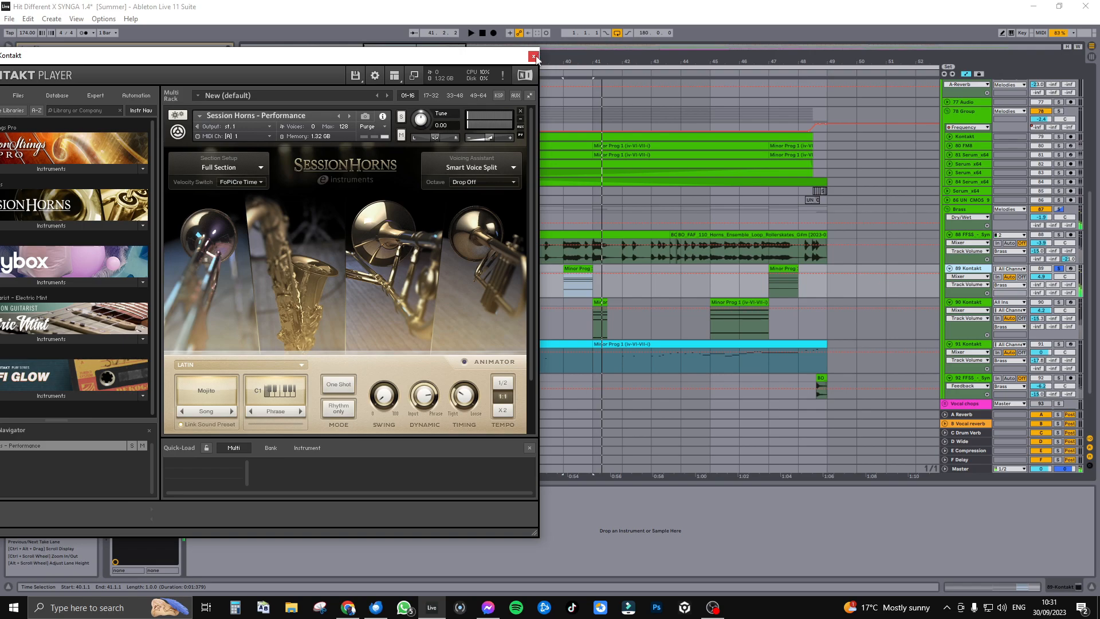
click(533, 56)
key(space)
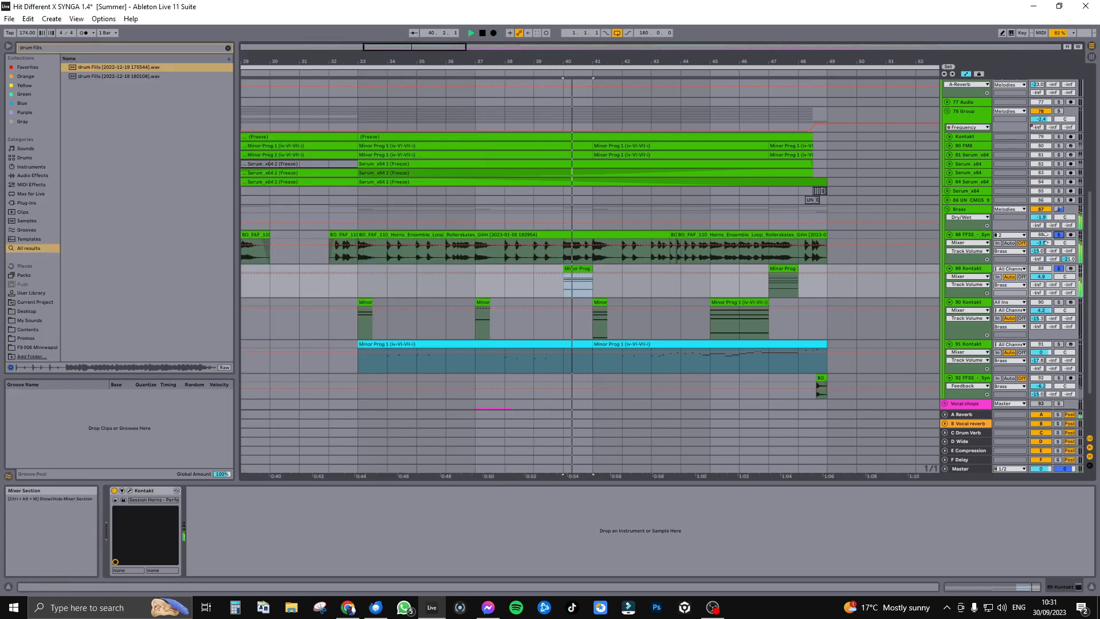
key(space)
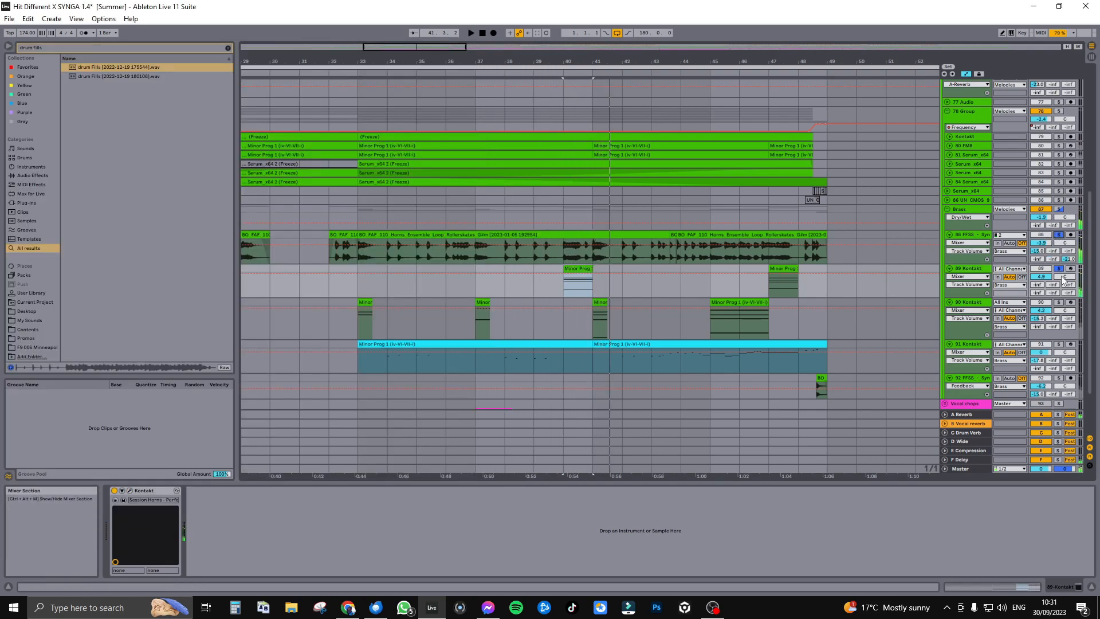
Step: Solo Kontakt track 90 and audition its clips at bars 33, 37, 41 and 45
click(359, 335)
click(1059, 302)
key(space)
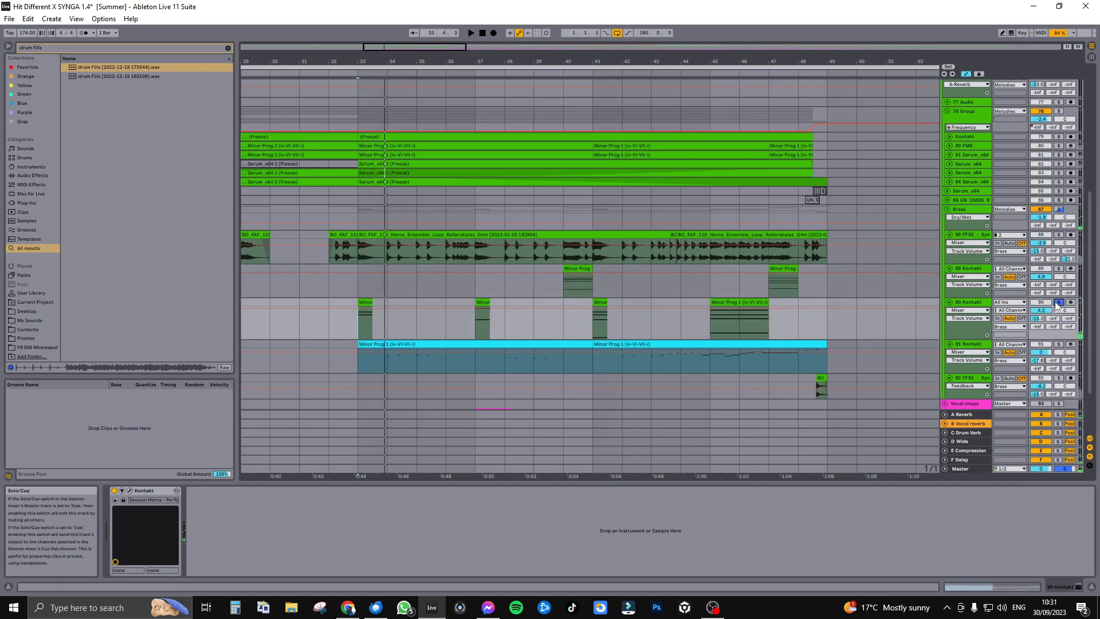
click(475, 335)
click(592, 329)
click(713, 329)
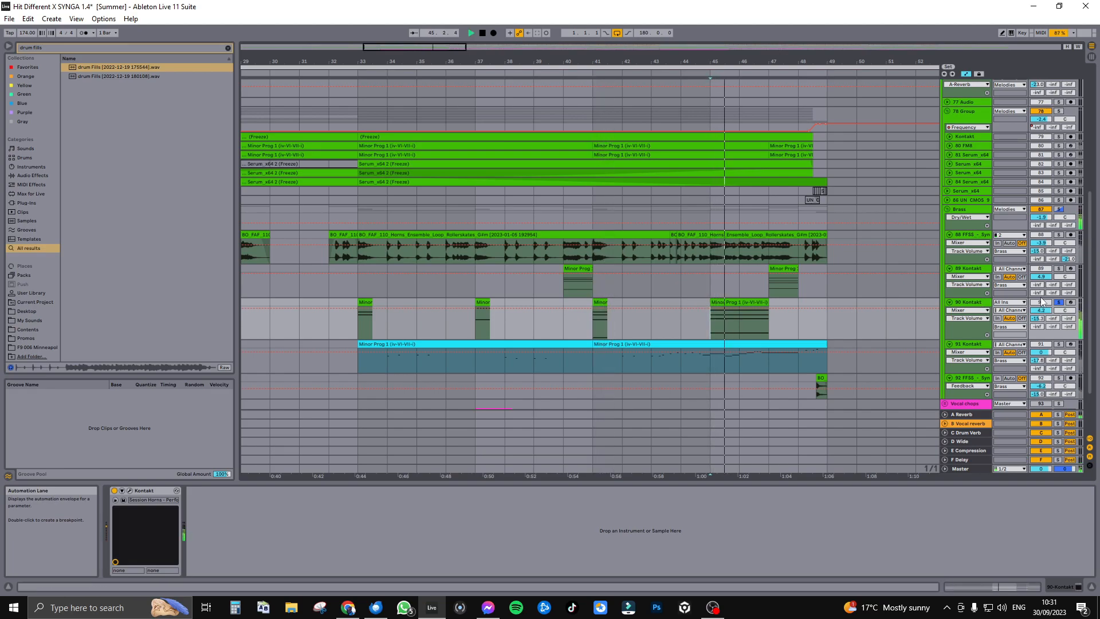
Step: Add tracks 89 and 88 to the solo and play the three brass layers together from bar 45
click(1058, 268)
click(1058, 235)
key(space)
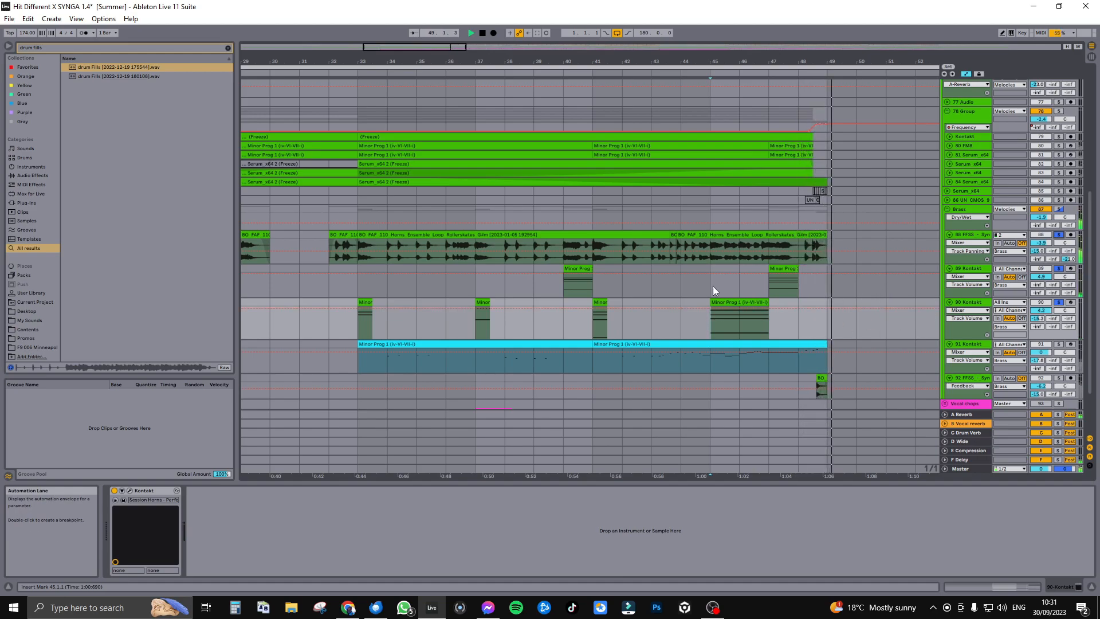
Step: Add Kontakt track 91 to the soloed brass layers and play them from bar 34
click(386, 365)
ctrl+click(1060, 344)
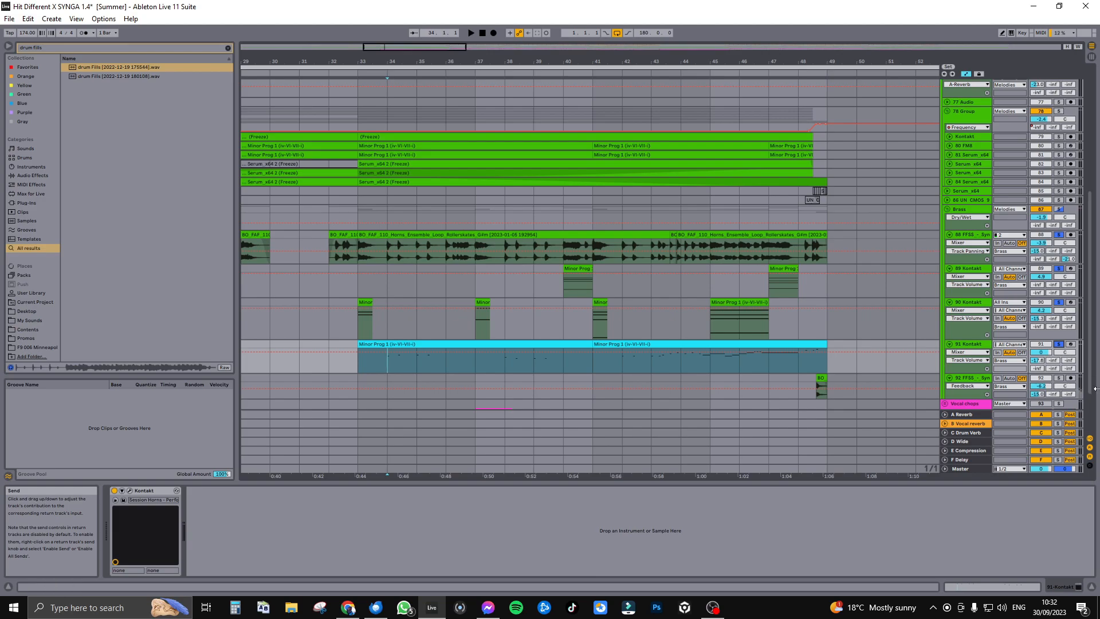
key(space)
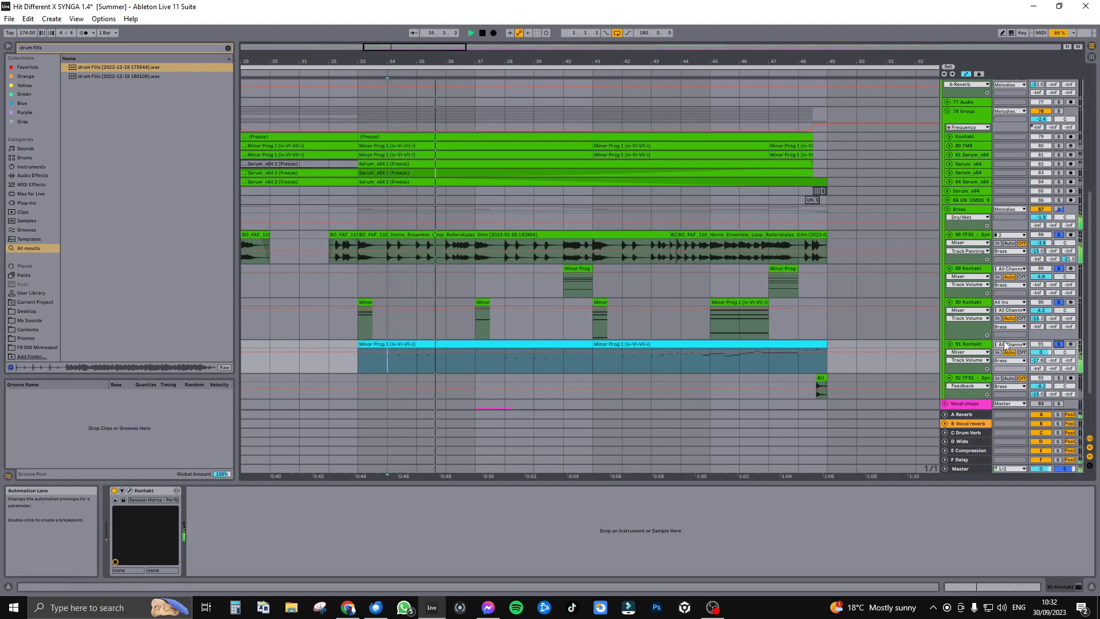
scroll(535, 319, down, 2)
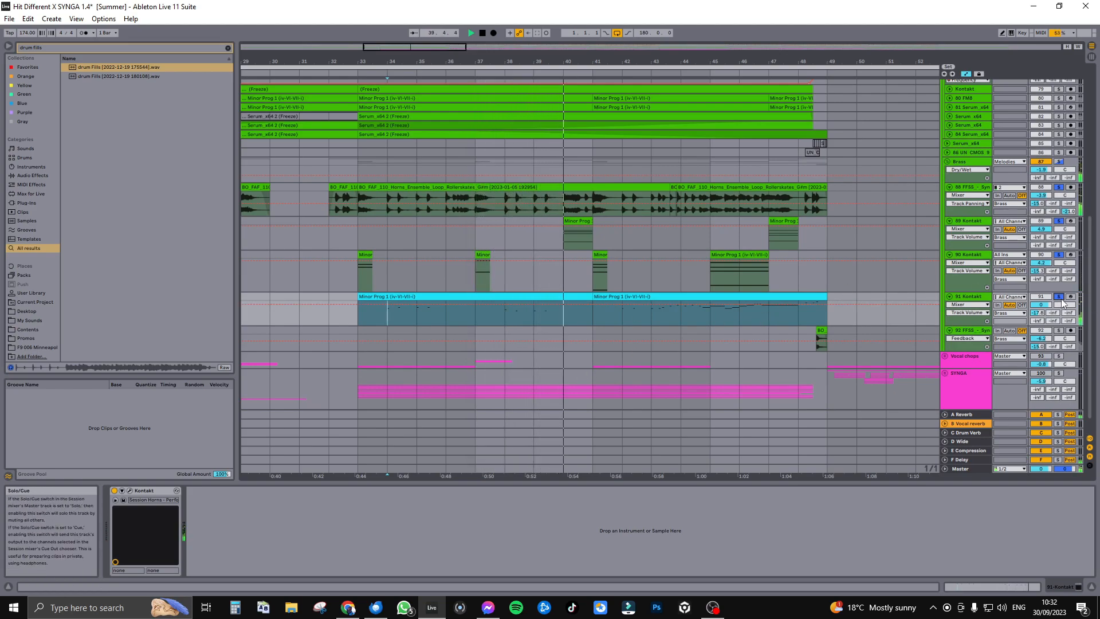
Step: Select bars 42 to 46 of the track 91 clip and audition that track without the other brass layers
drag(626, 319, 739, 317)
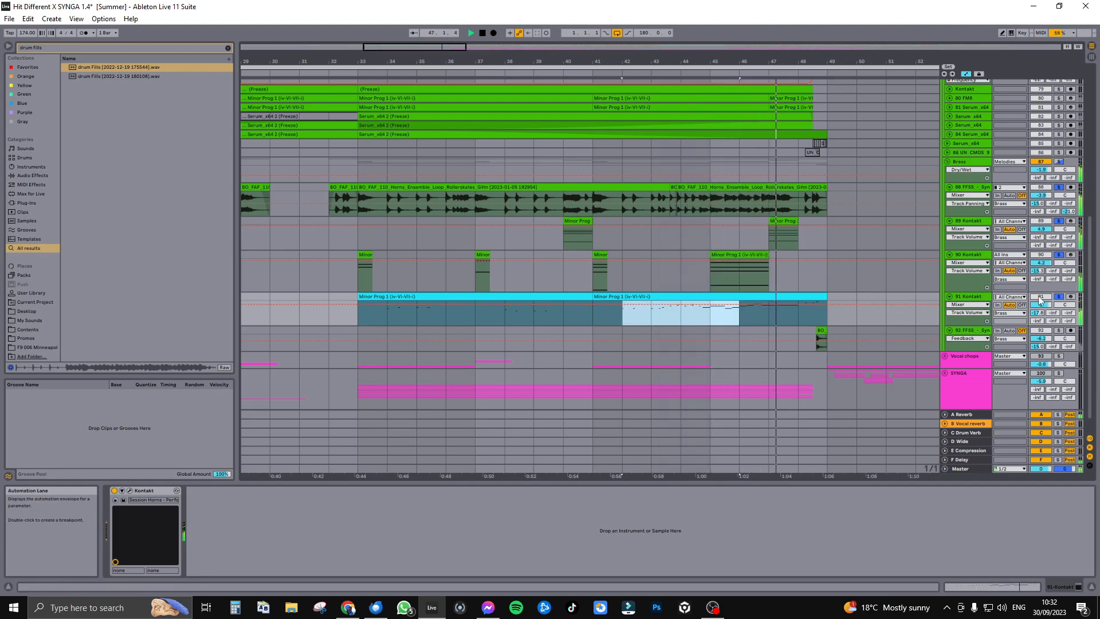
key(space)
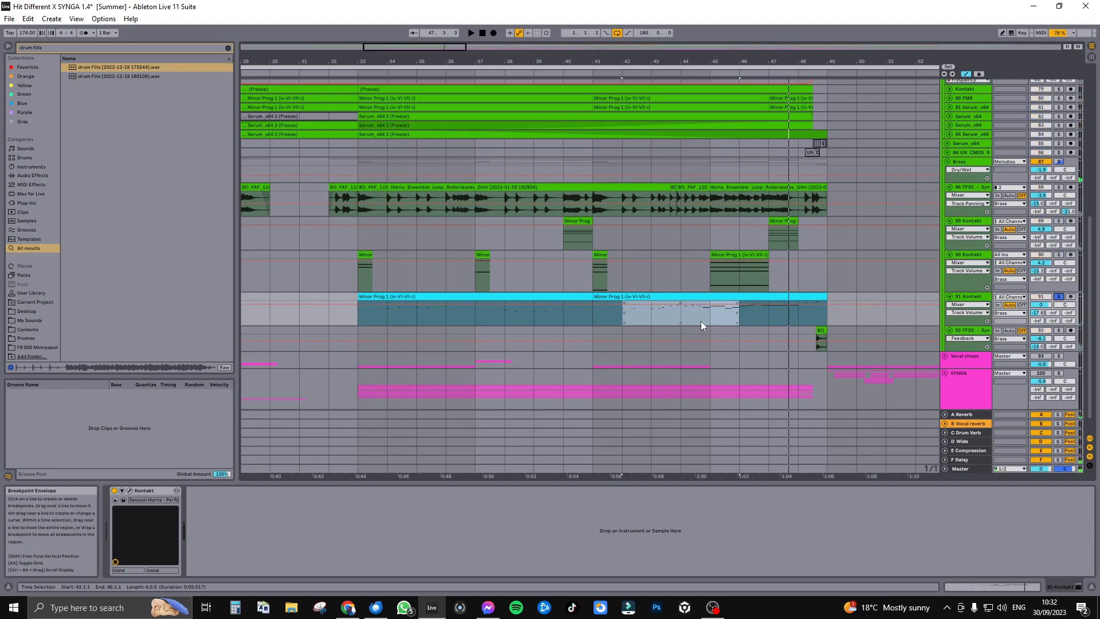
key(space)
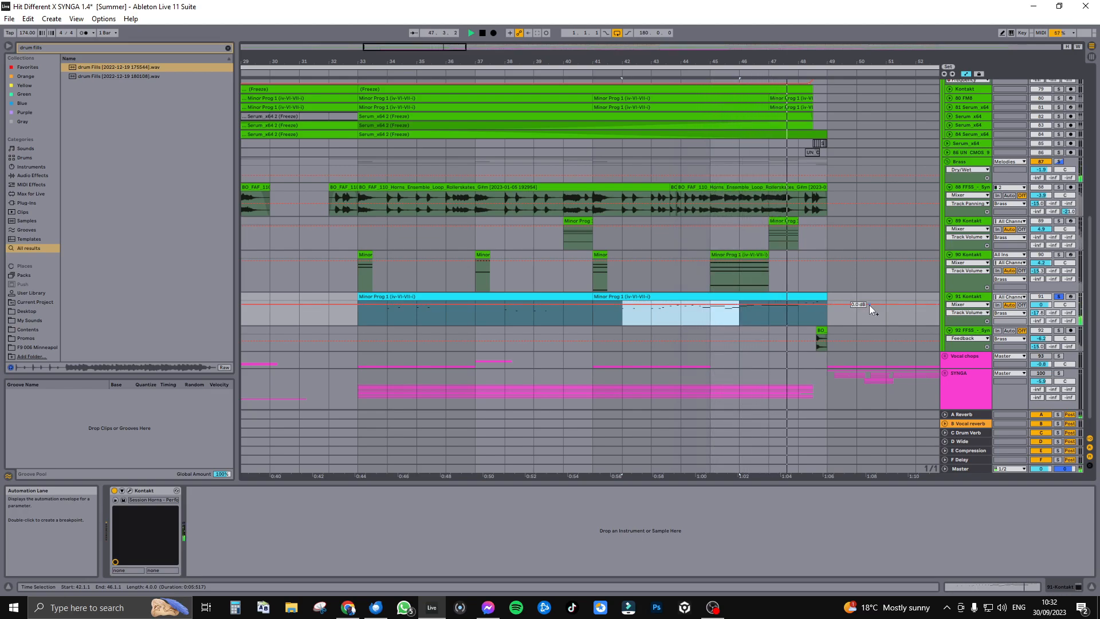
key(space)
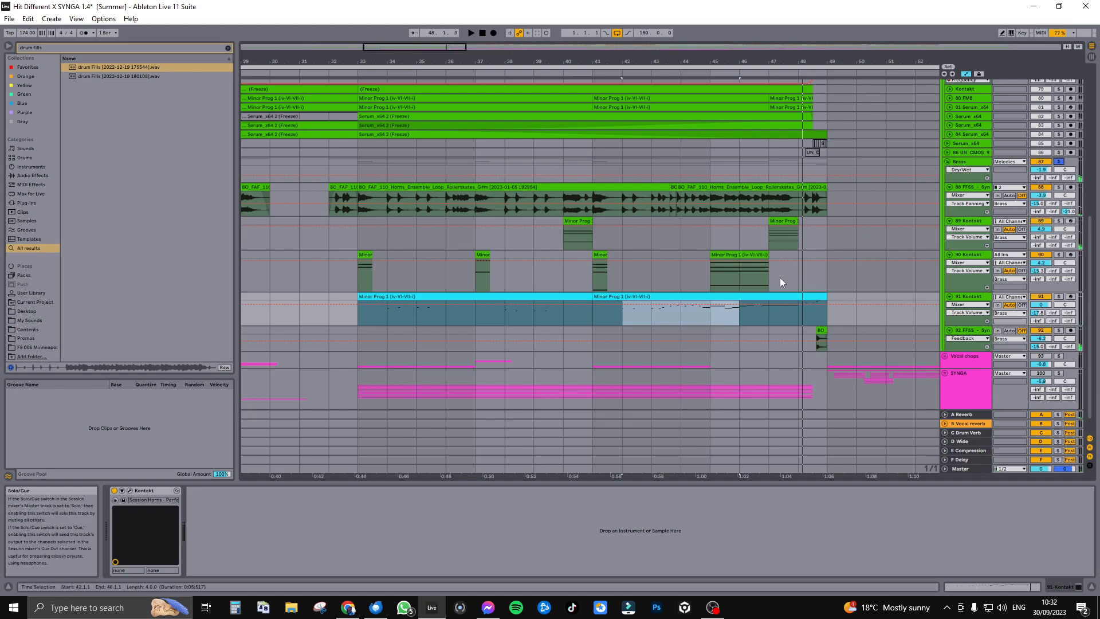
Step: Audition the short echo clip at the end of track 92, and play the whole soloed Brass group from bar 33
click(794, 331)
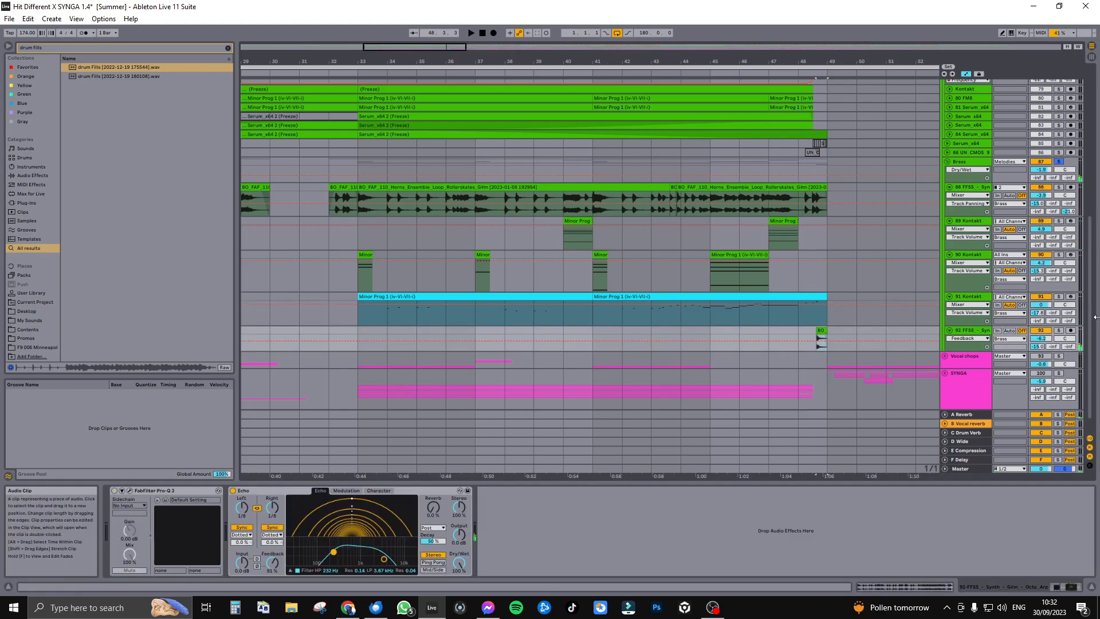
click(1058, 330)
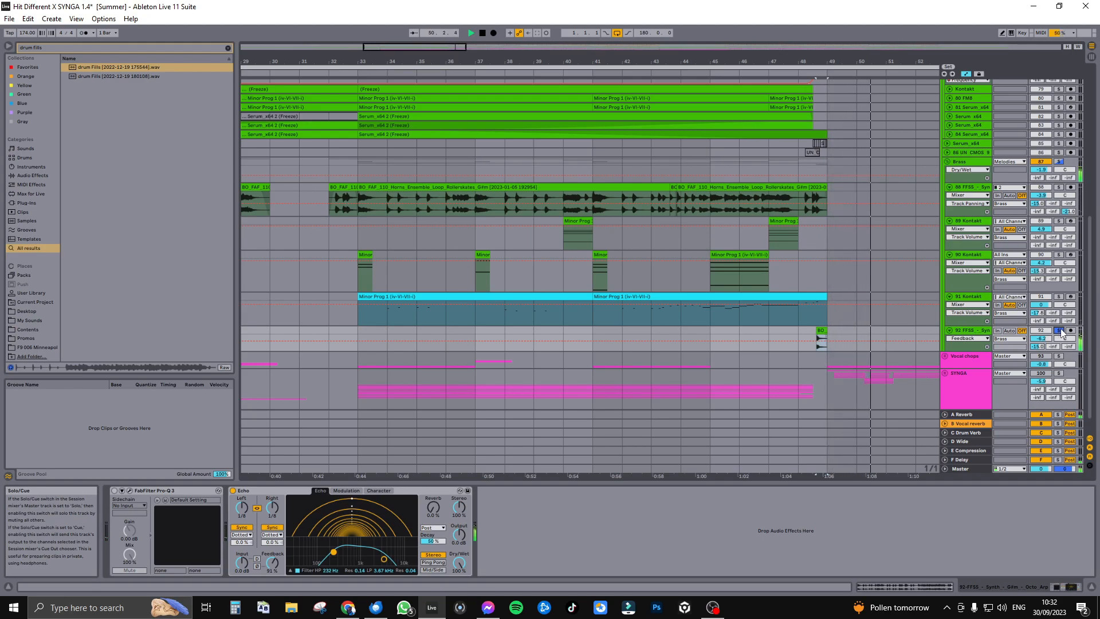
click(1058, 162)
scroll(686, 262, up, 10)
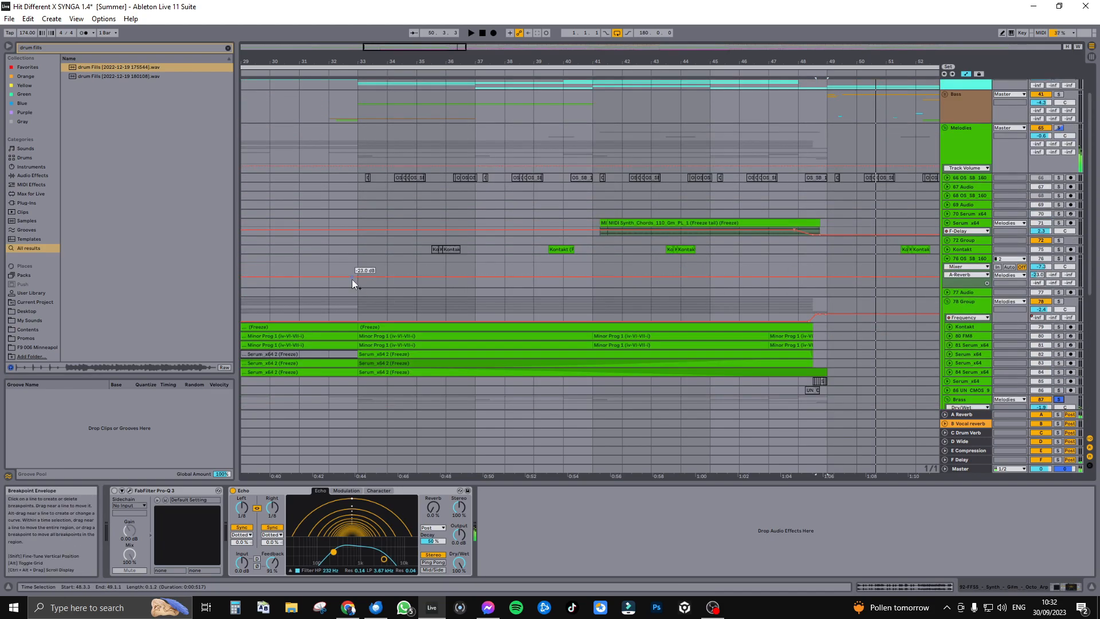
click(360, 272)
key(space)
scroll(1091, 193, down, 3)
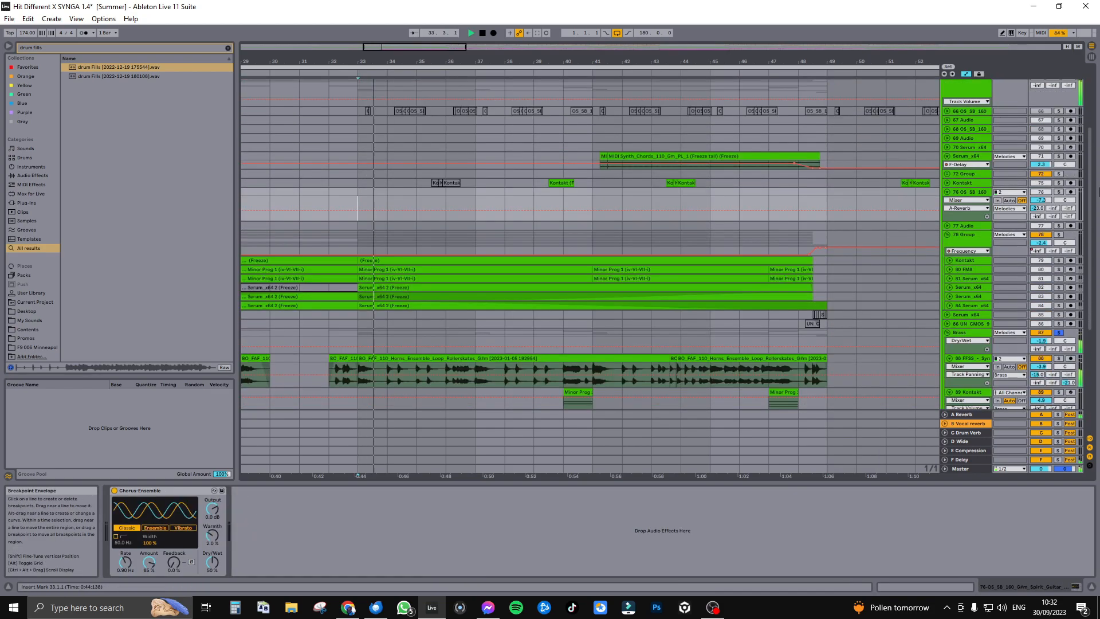
Step: Solo the 78 Group and play it from bar 33
click(974, 235)
click(1059, 235)
key(space)
Step: Select the tracks inside the 78 Group, from Kontakt 79 to Serum 84, and enlarge their track height
drag(965, 255, 966, 259)
click(970, 314)
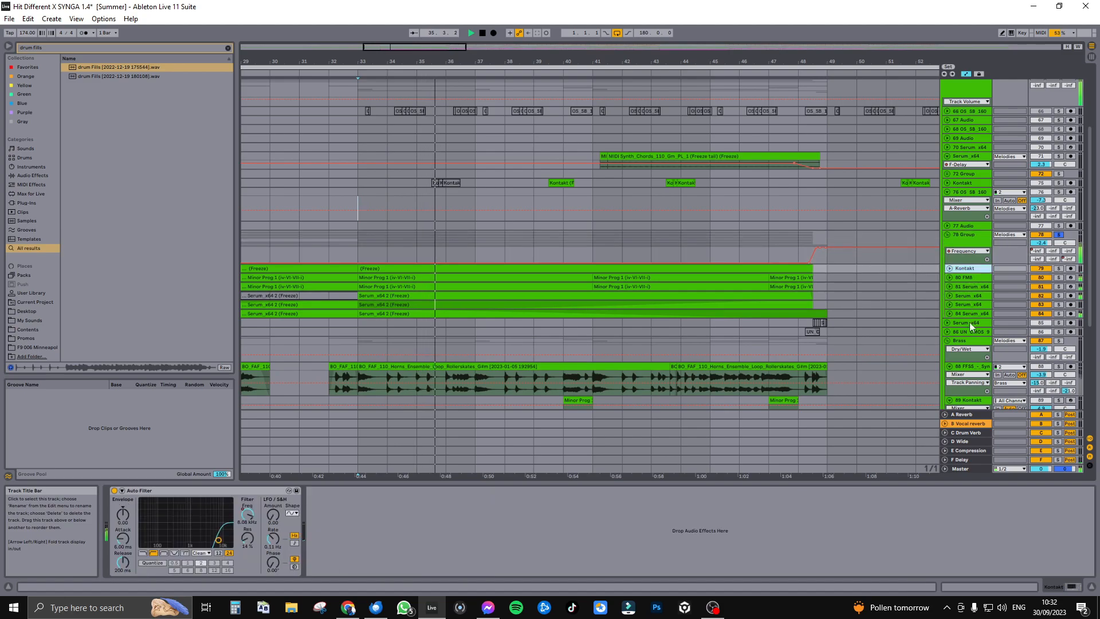
drag(970, 316, 966, 367)
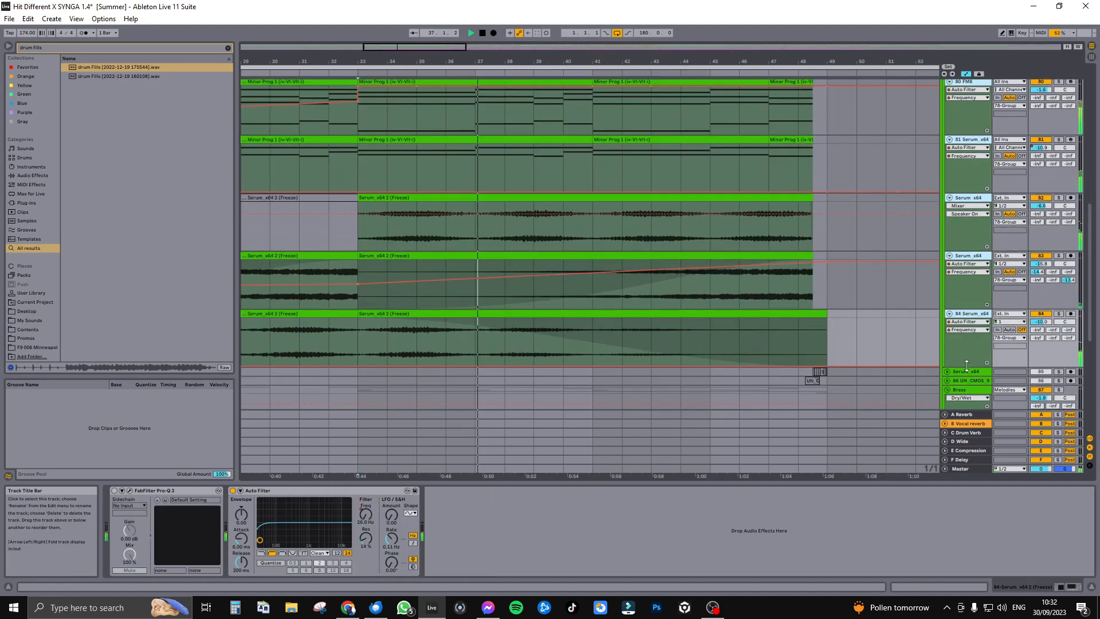
Step: Examine the 80 FM8 track's clips starting at bars 41 and 33 along with its device chain
scroll(754, 234, up, 2)
scroll(487, 15, up, 1)
mouse_move(453, 47)
mouse_down()
mouse_move(452, 20)
mouse_move(455, 34)
mouse_up()
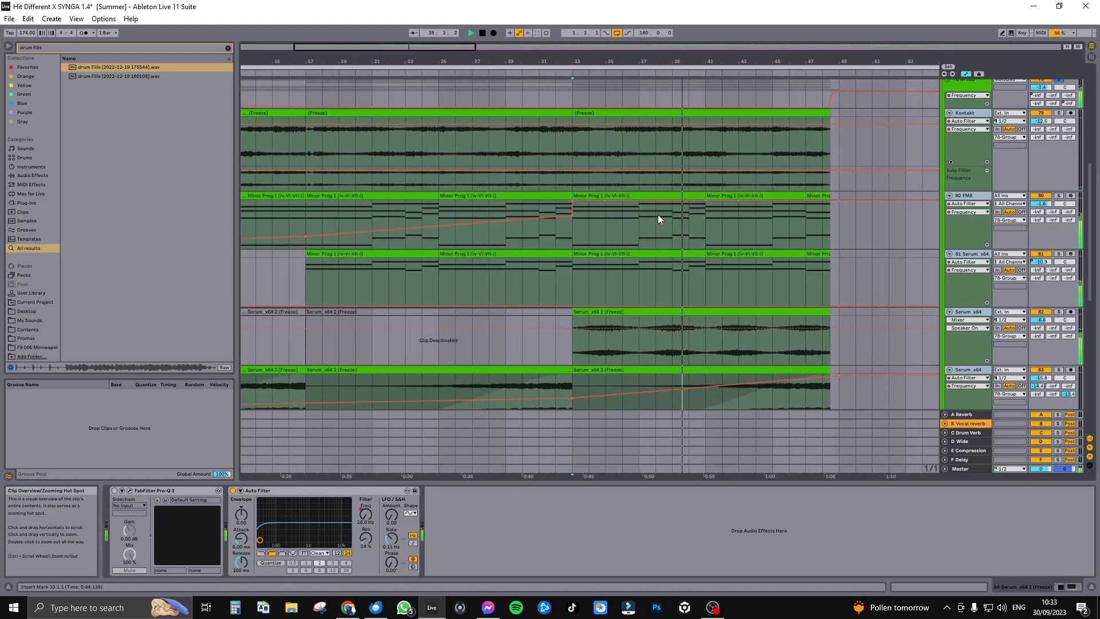
click(733, 196)
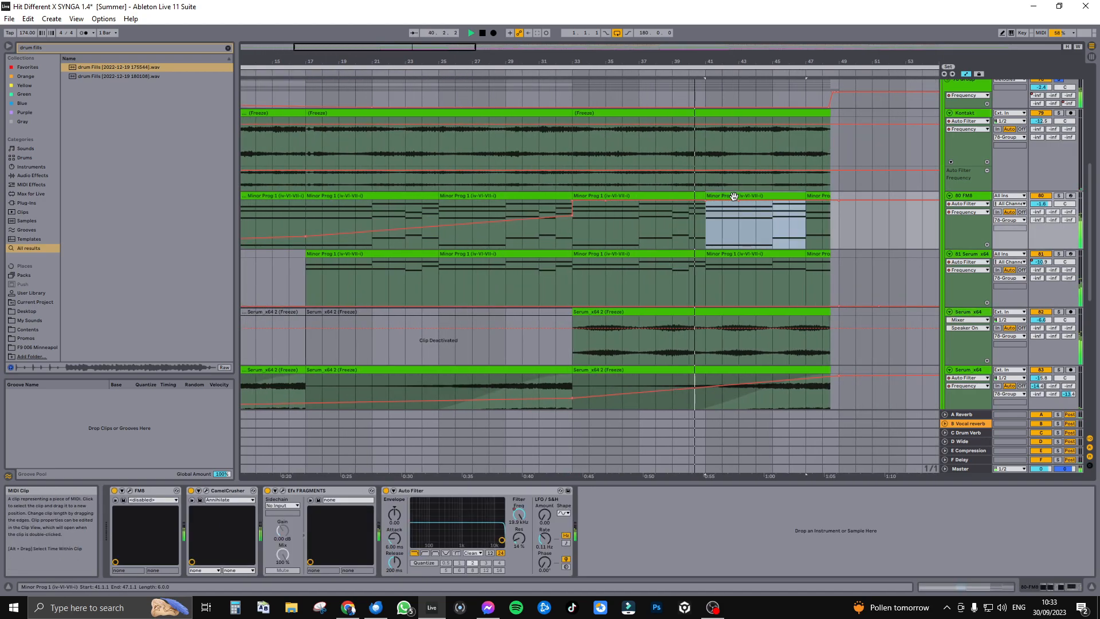
click(640, 193)
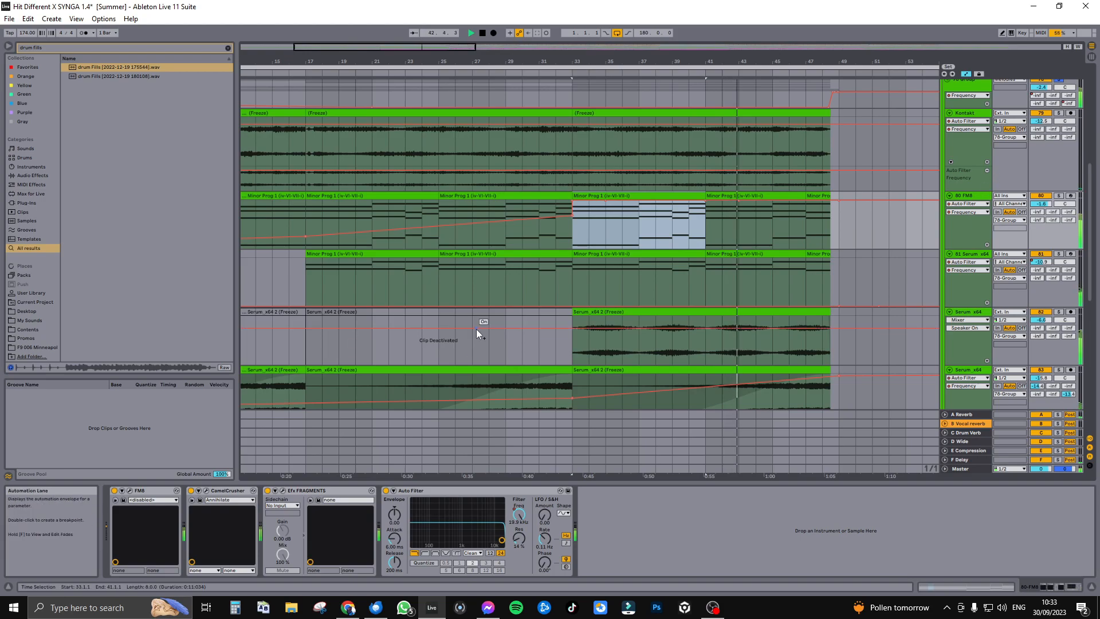
Step: Inspect the FM8 preset on track 80, then solo the track and play it from bar 33
click(130, 493)
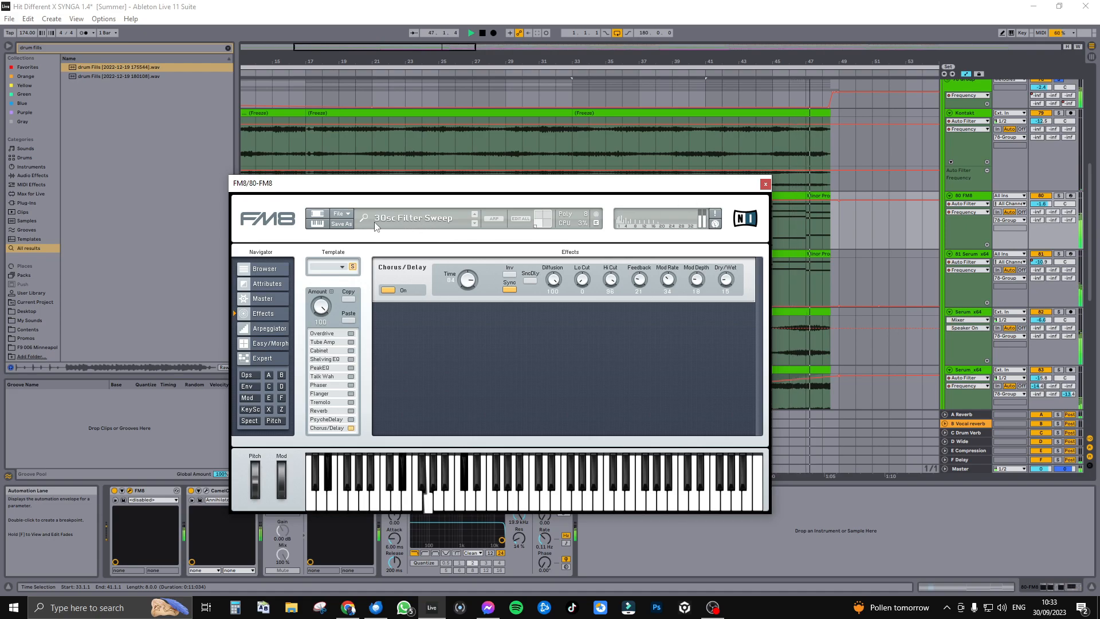
click(765, 184)
key(space)
click(1059, 197)
key(space)
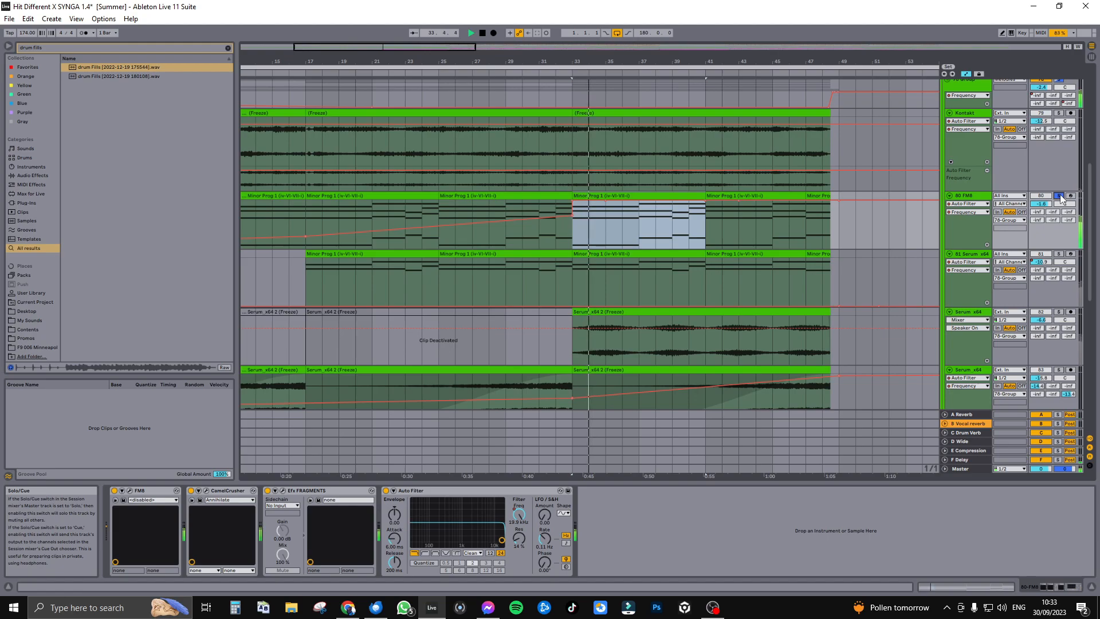
Step: Solo the 81 Serum track, play it from bar 33, and inspect its Serum preset
click(1059, 255)
key(space)
key(space)
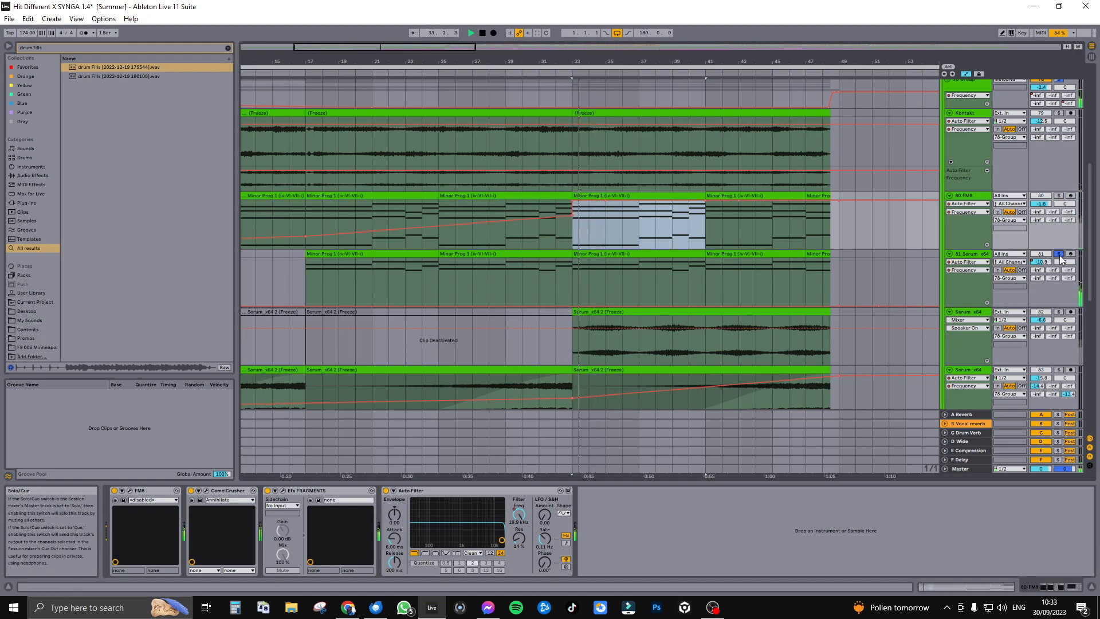
click(963, 254)
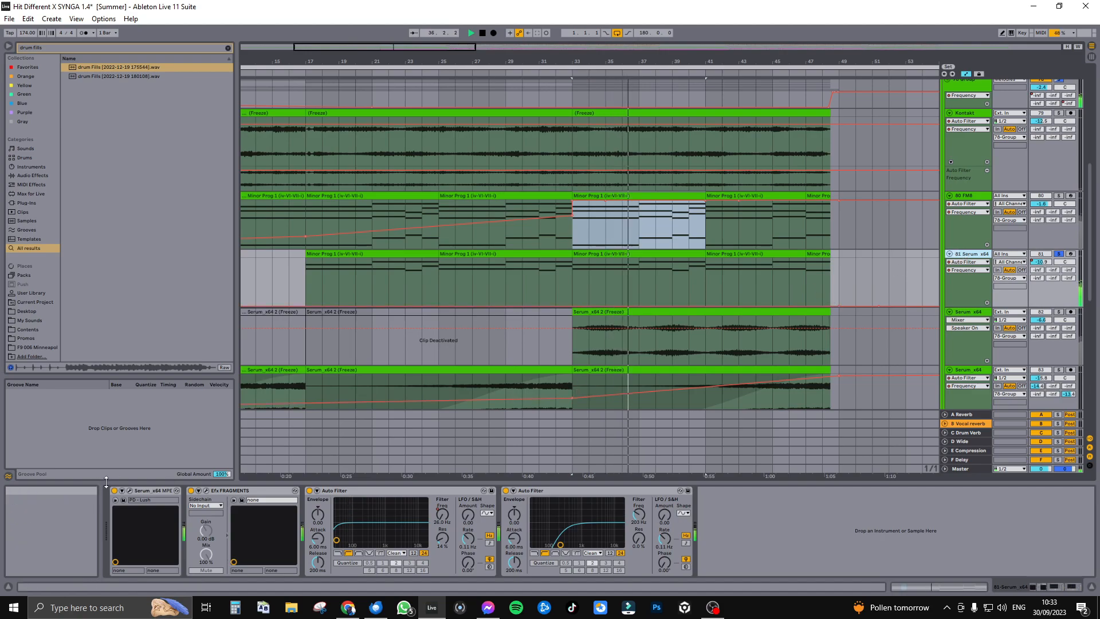
click(130, 491)
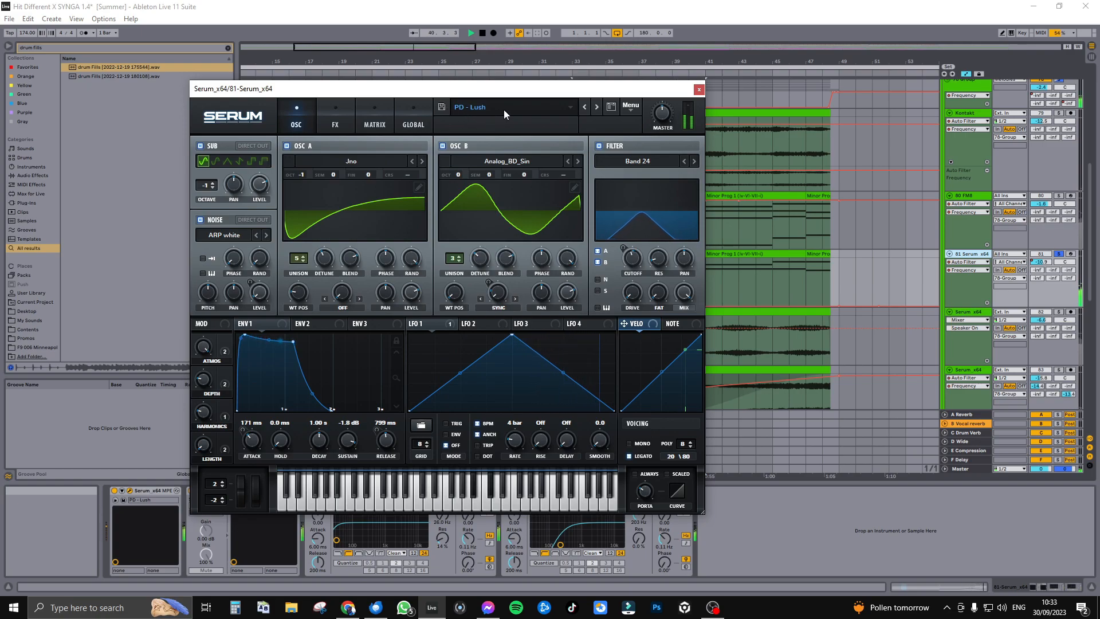
click(699, 90)
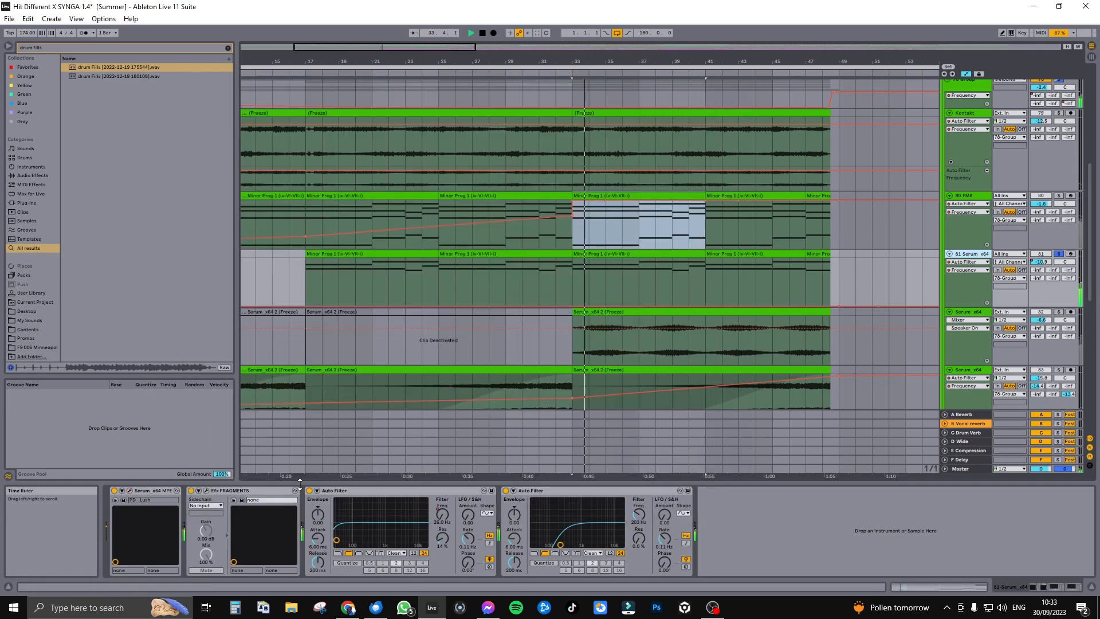
Step: Compare track 81 with its Efx FRAGMENTS effect switched off and on during playback, leaving the effect enabled
click(199, 491)
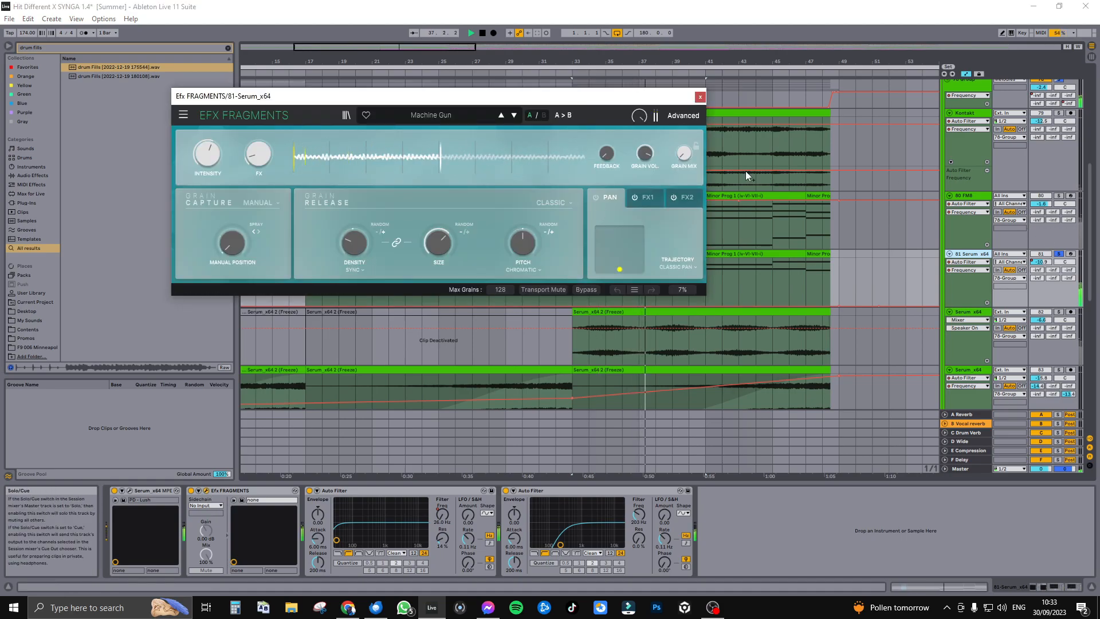
key(space)
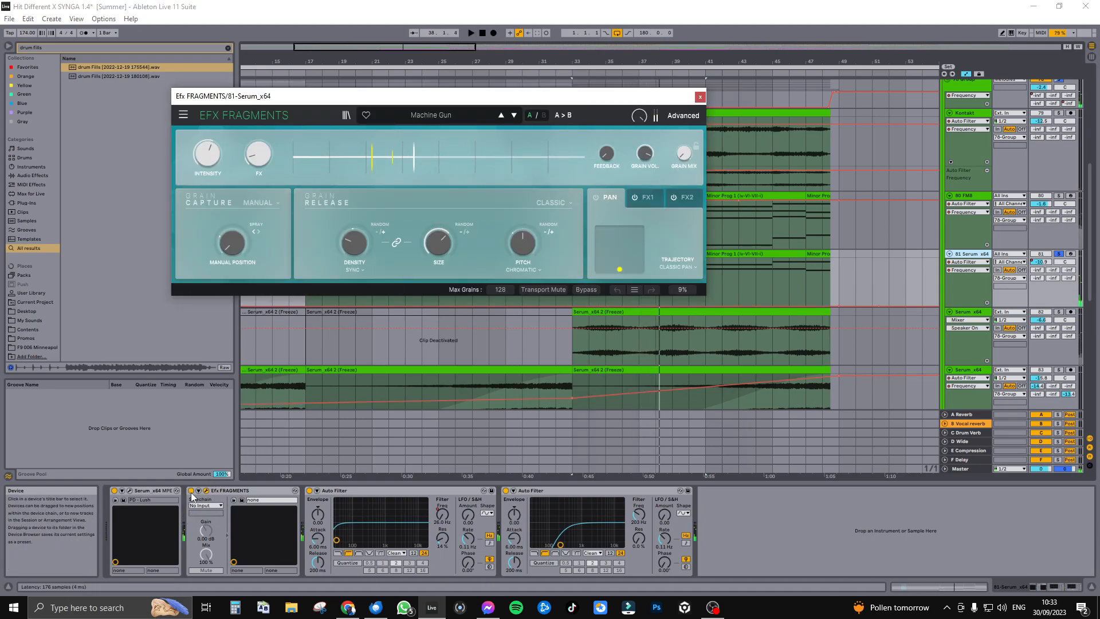
click(191, 493)
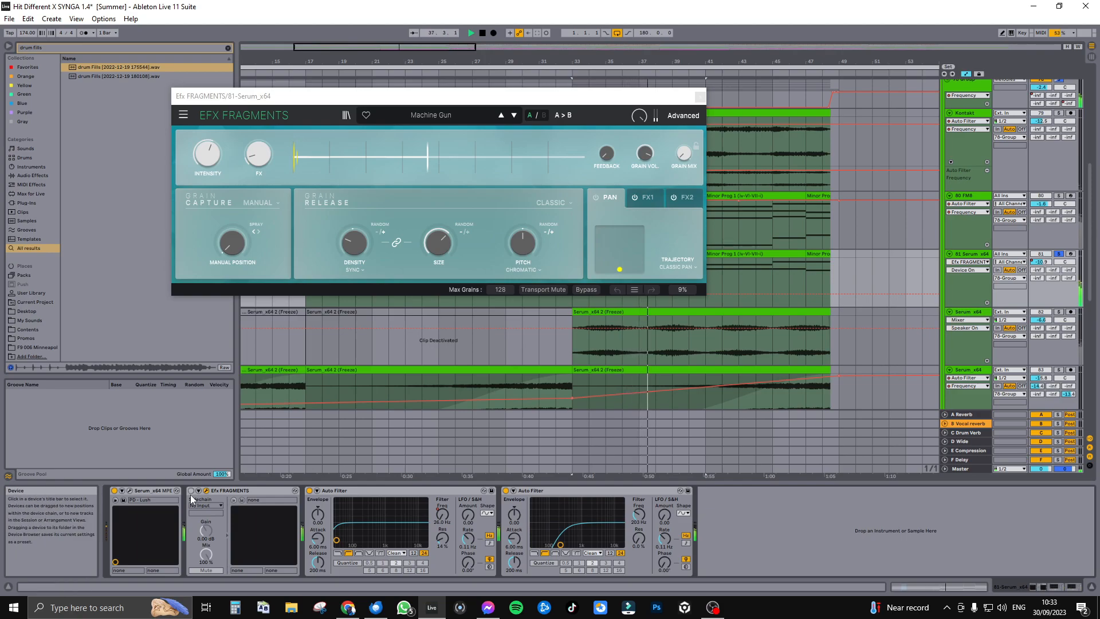
click(191, 491)
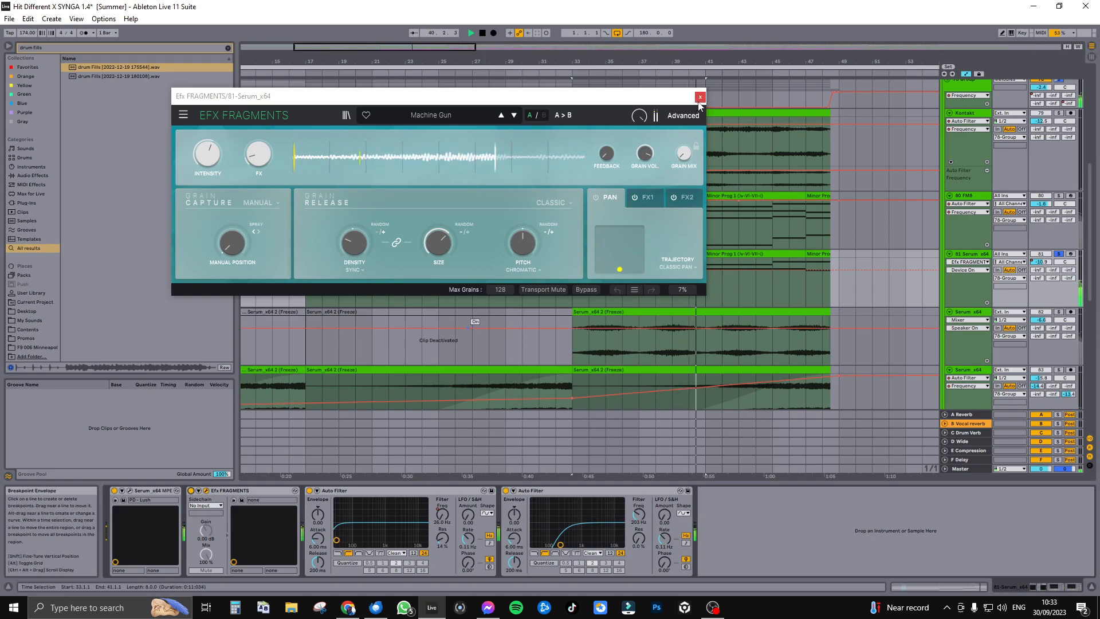
click(700, 97)
key(space)
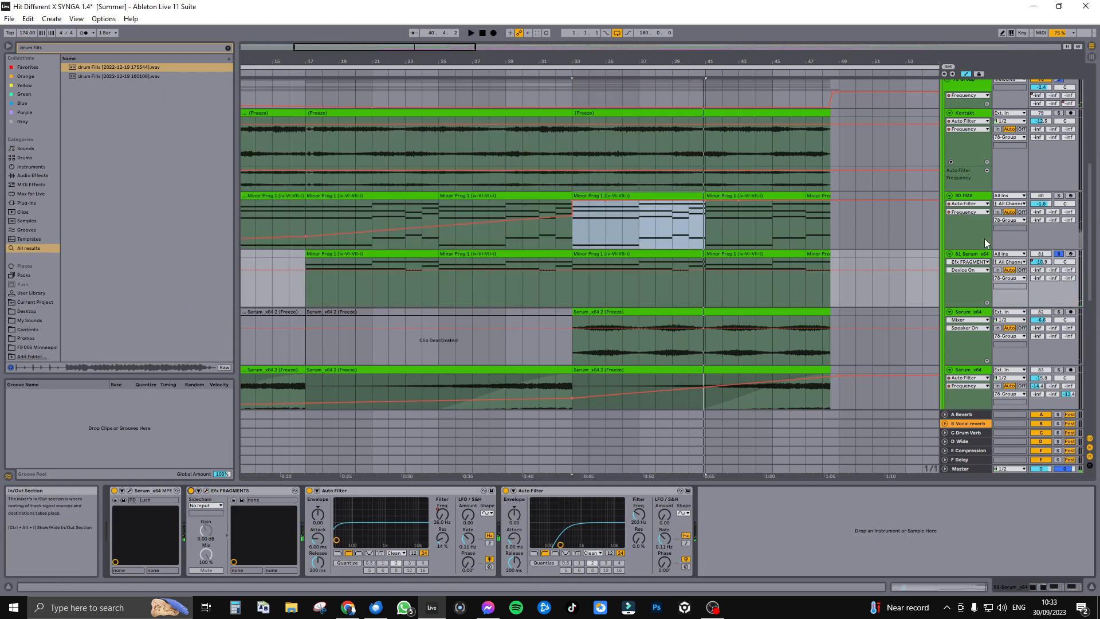
Step: Solo Kontakt track 79, play it from bar 33, and examine its device chain
scroll(916, 229, up, 1)
key(space)
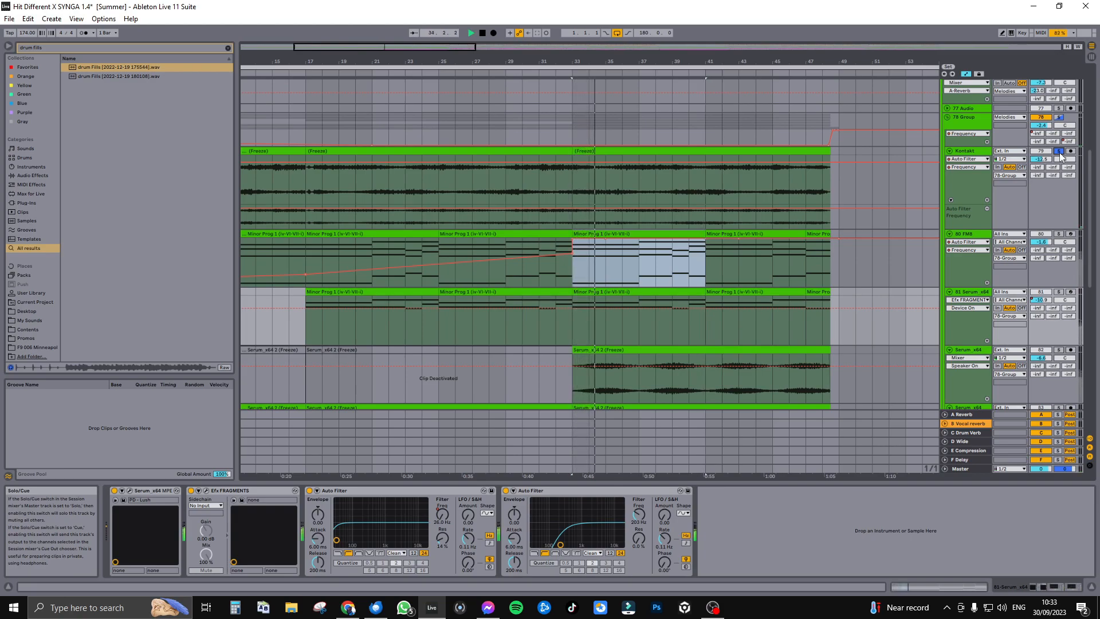
click(979, 153)
key(space)
right_click(245, 518)
click(250, 521)
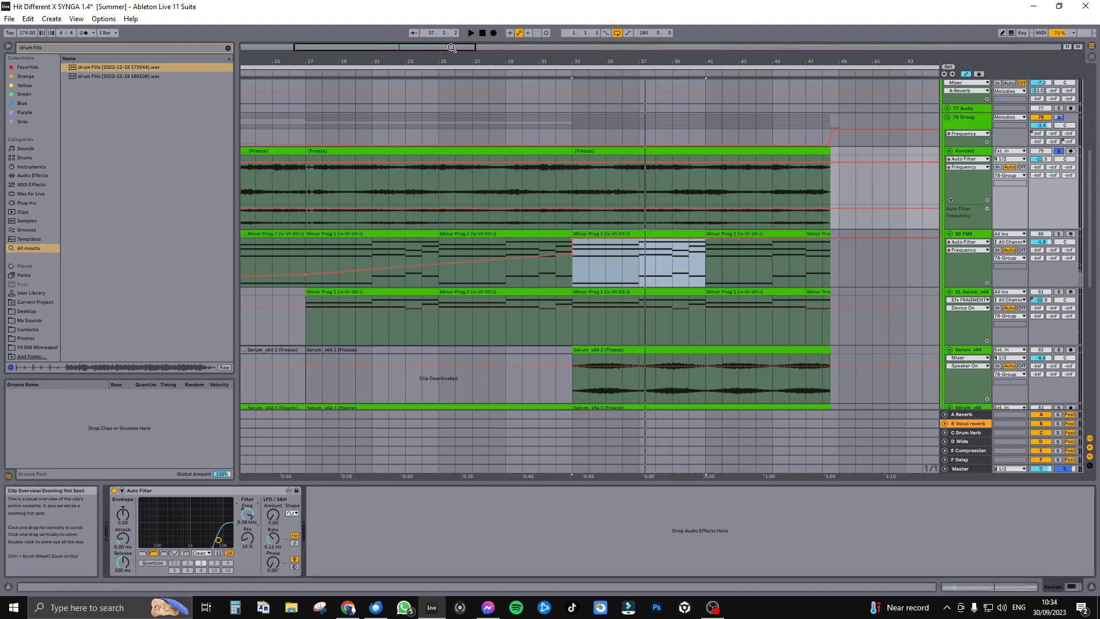
Step: Play the soloed Kontakt track 79 from bar 96 to hear its automated Auto Filter frequency
double_click(502, 48)
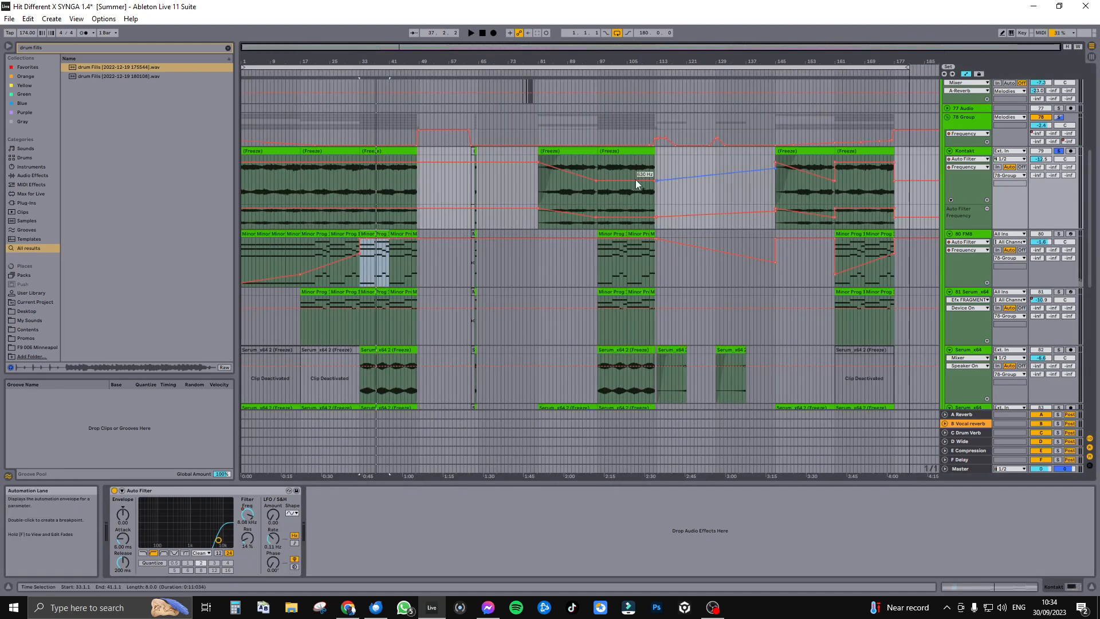
click(594, 196)
key(space)
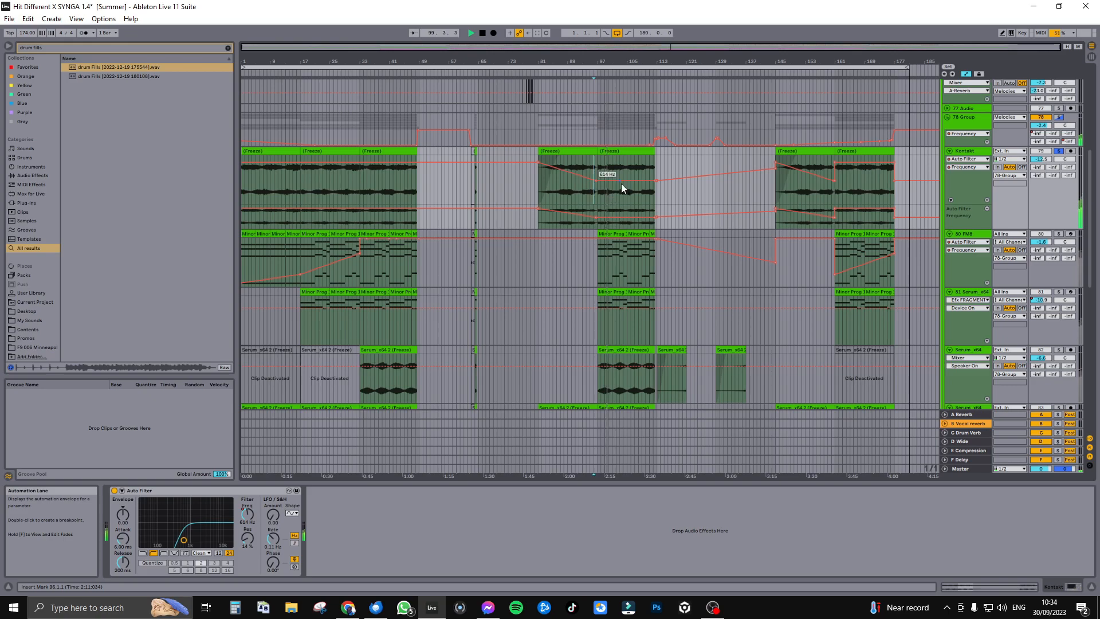
drag(324, 48, 365, 77)
mouse_move(353, 61)
mouse_down()
mouse_move(354, 71)
mouse_move(354, 60)
mouse_up()
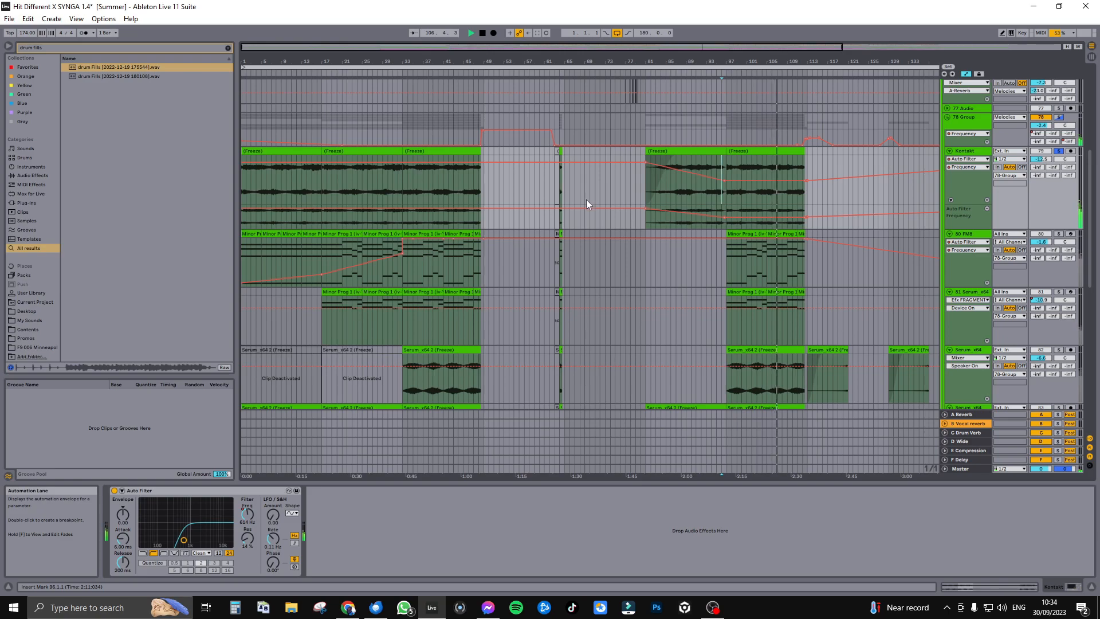
Step: Audition Serum track 82 in solo from its clip at bar 33, then unsolo it to hear the whole 78 Group
scroll(476, 252, down, 2)
click(428, 291)
key(space)
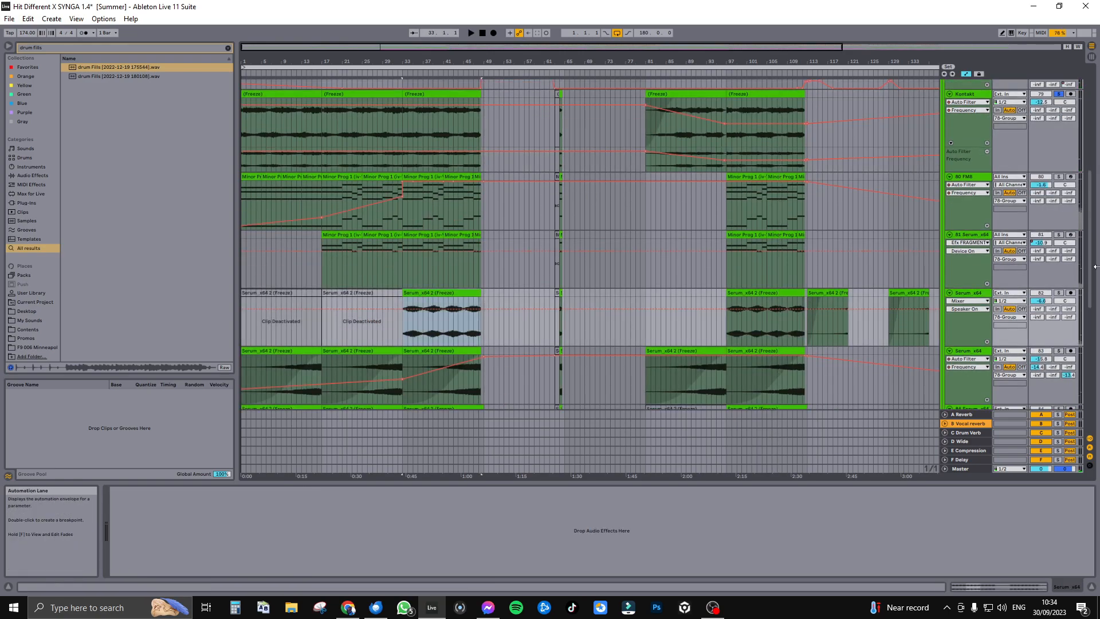
click(1058, 293)
key(space)
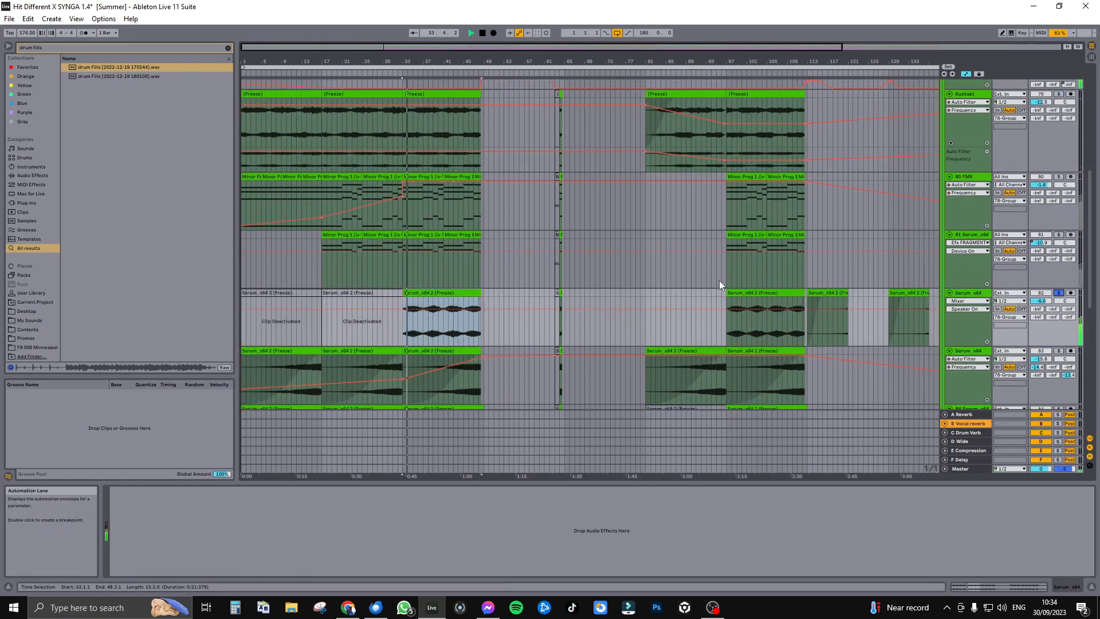
drag(419, 61, 419, 89)
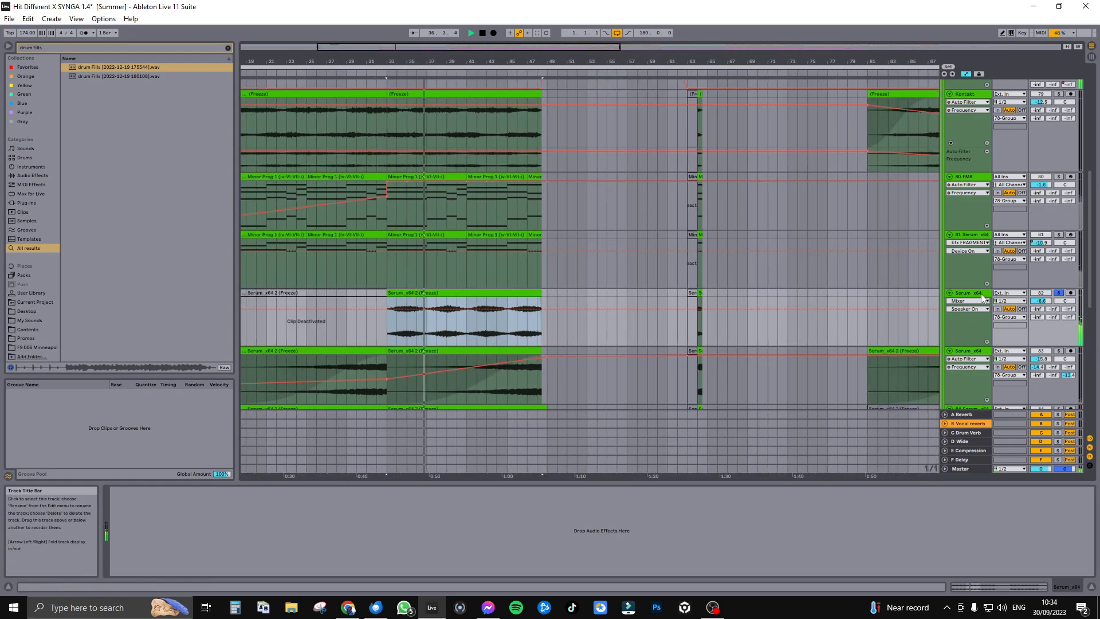
scroll(792, 284, down, 2)
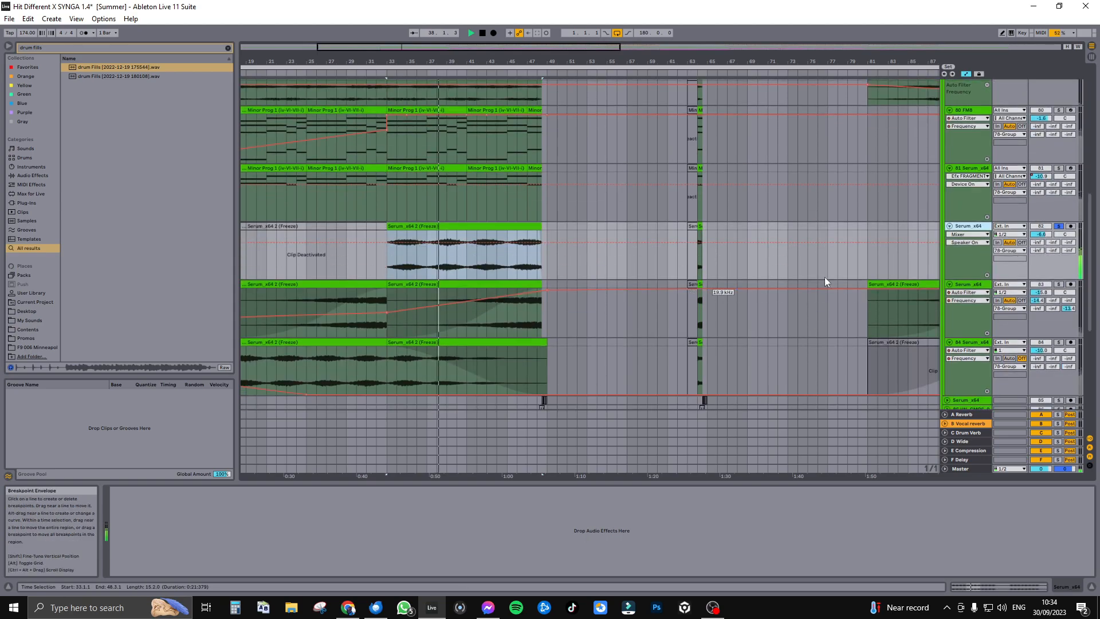
scroll(541, 313, down, 2)
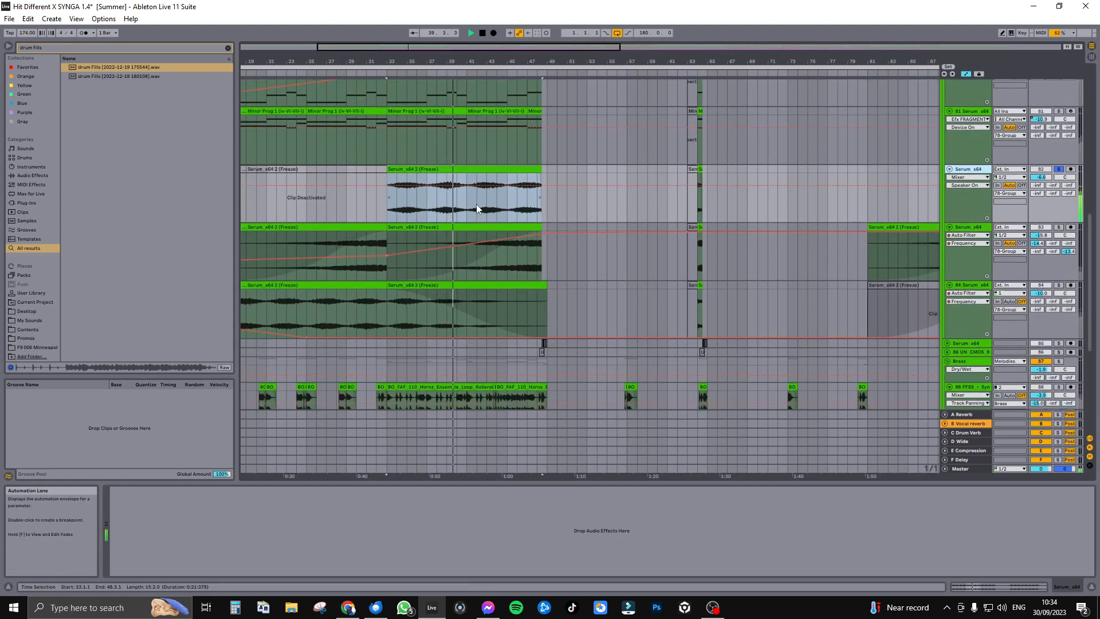
click(1058, 169)
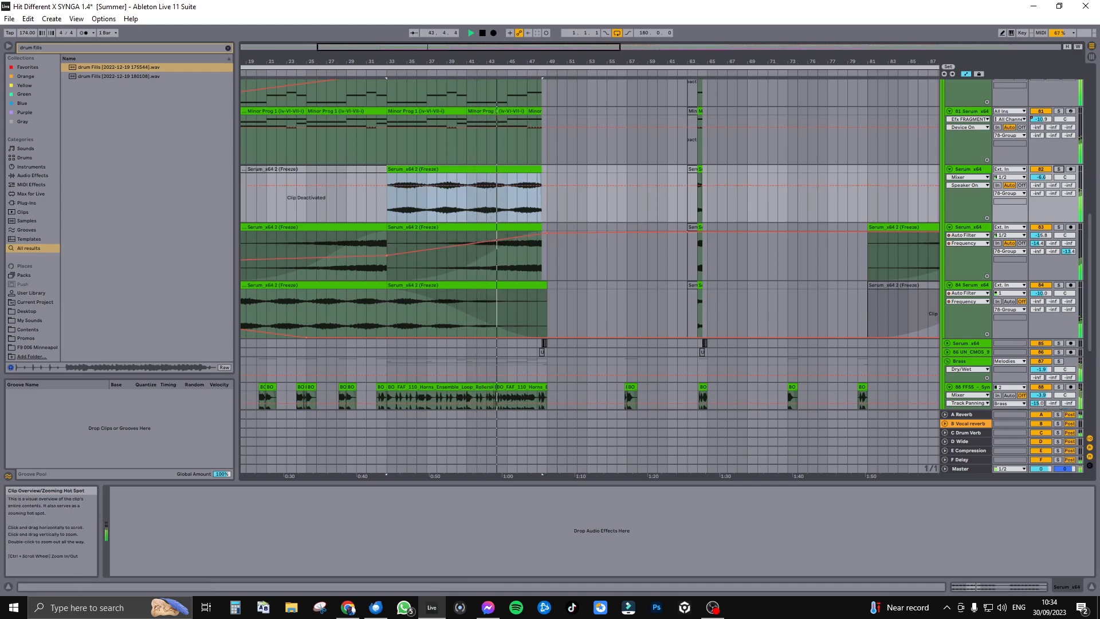
drag(405, 47, 362, 84)
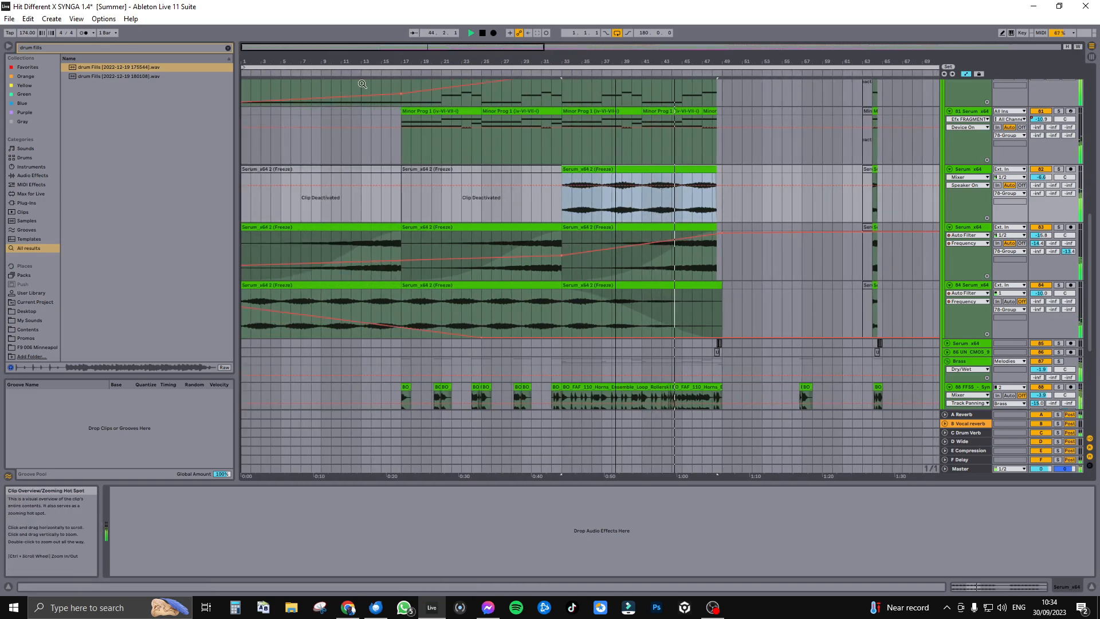
Step: Solo Serum track 83 and play the section of its filter automation from bar 45
key(space)
click(1059, 228)
click(682, 270)
key(space)
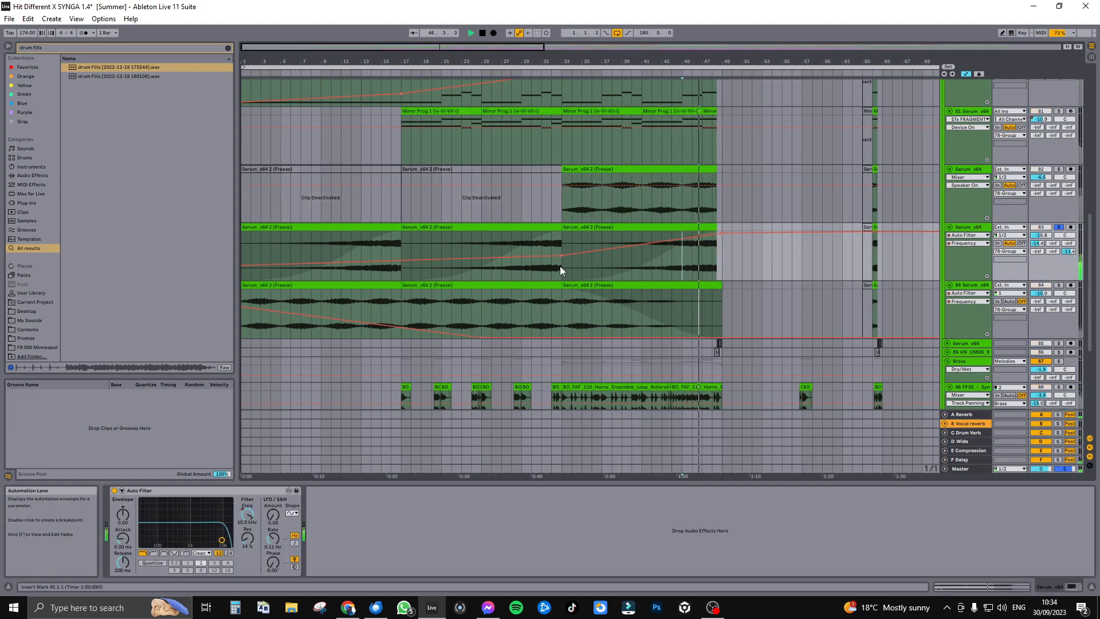
key(space)
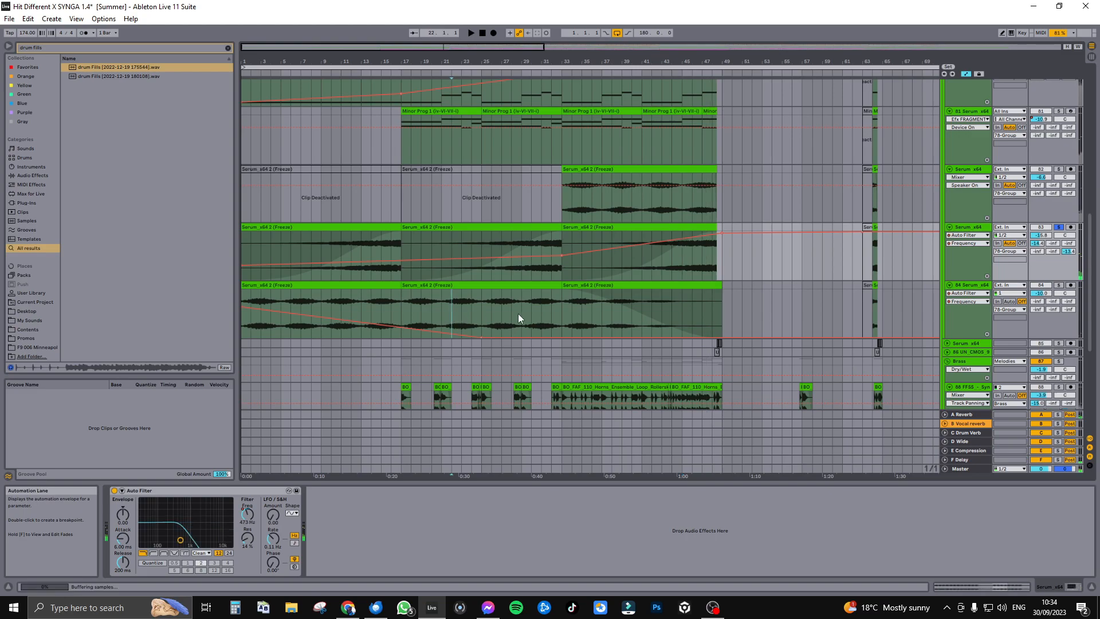
Step: Solo the 84 Serum track and play it from bar 22
click(452, 315)
click(1058, 286)
key(space)
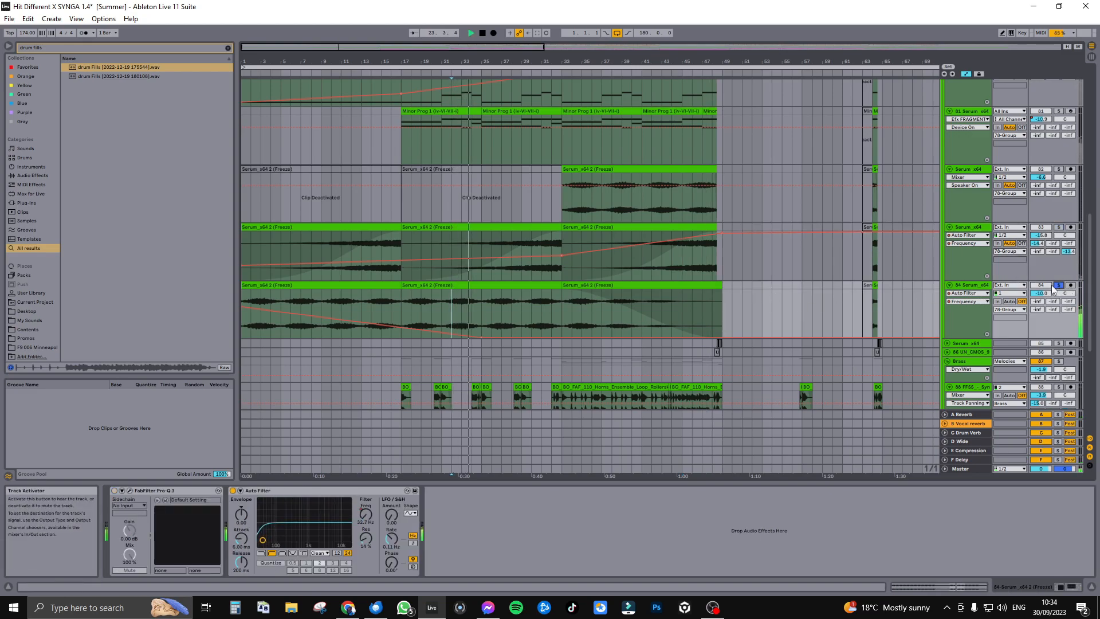
Step: Select the Serum track 82 clip at bar 33 and play that track in solo again
click(665, 170)
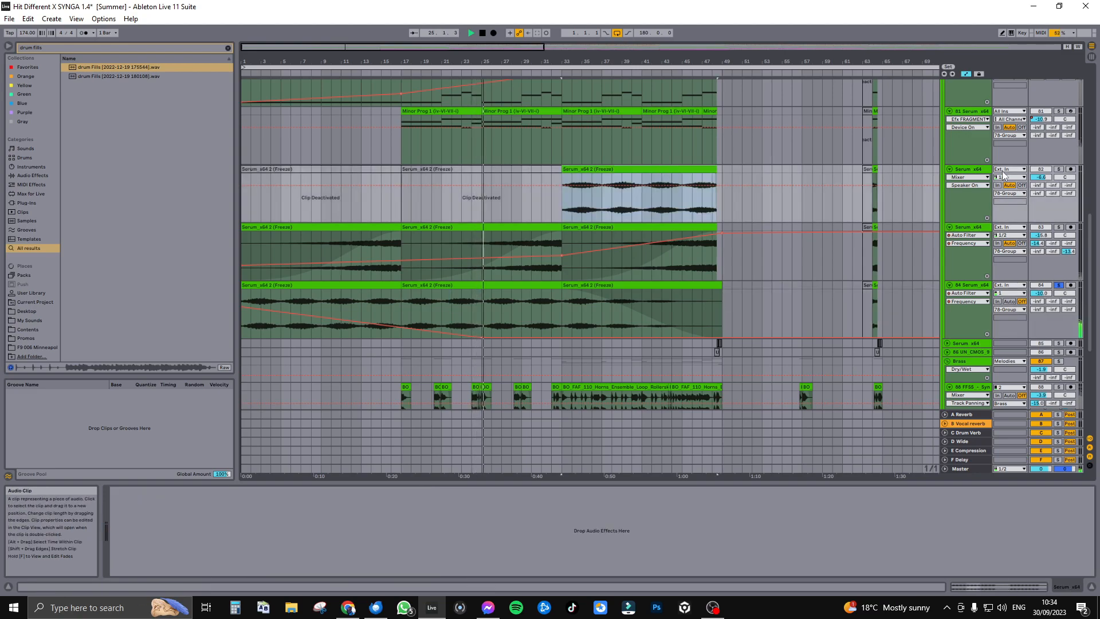
click(1060, 169)
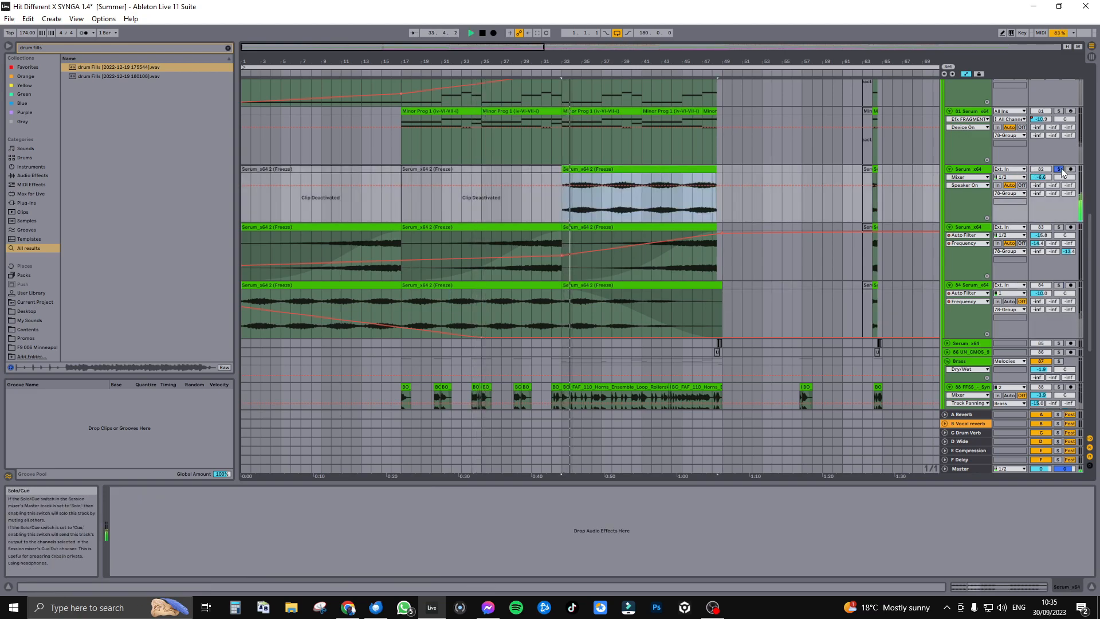
key(shift+Tab)
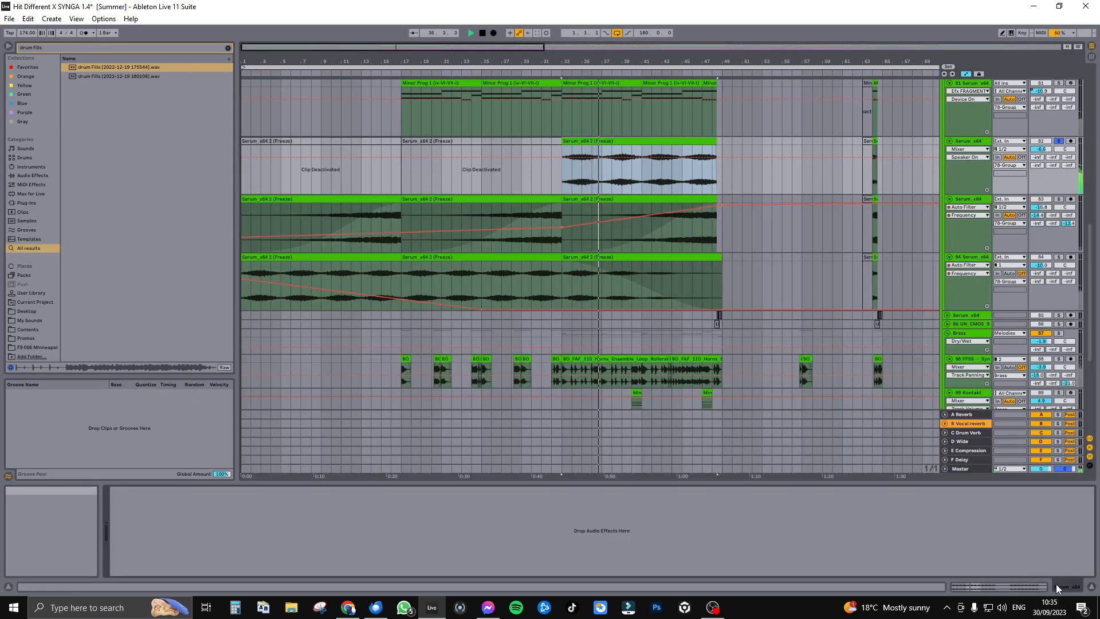
key(shift+Tab)
Step: Solo the 84 Serum track from its bar 17 clip, inspect the clip's waveform, and return to the track's devices
click(452, 254)
click(1058, 257)
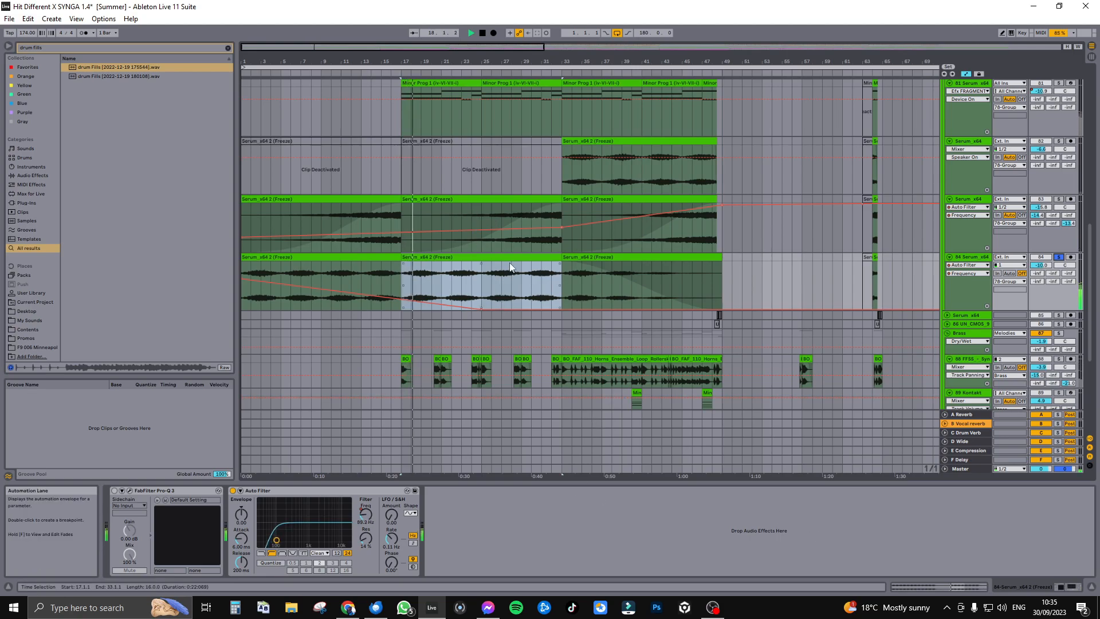
key(shift+Tab)
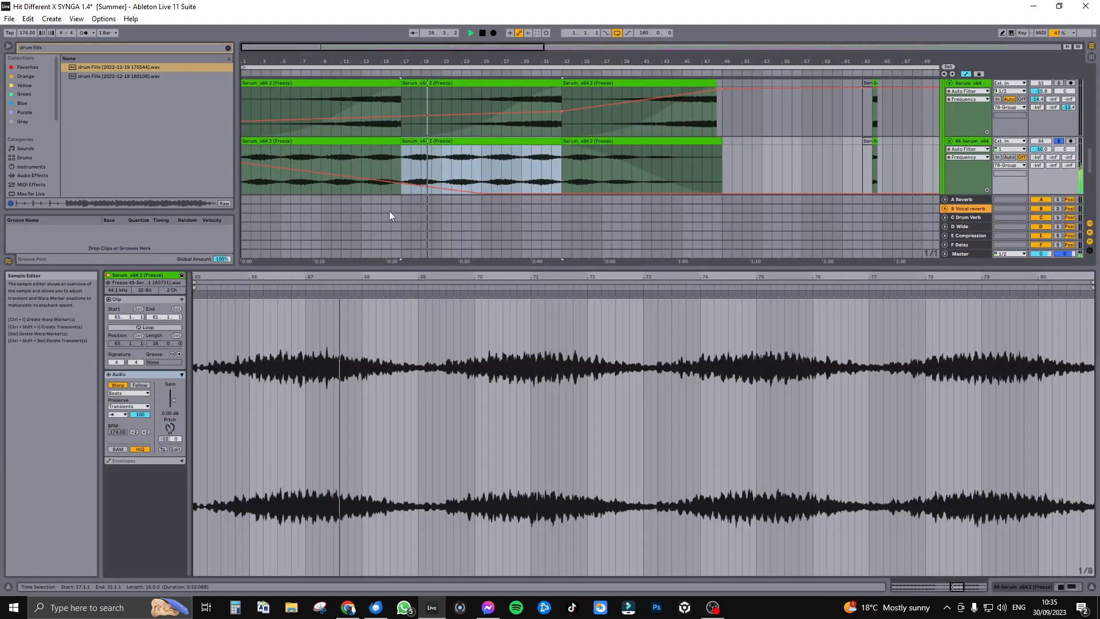
scroll(652, 137, up, 2)
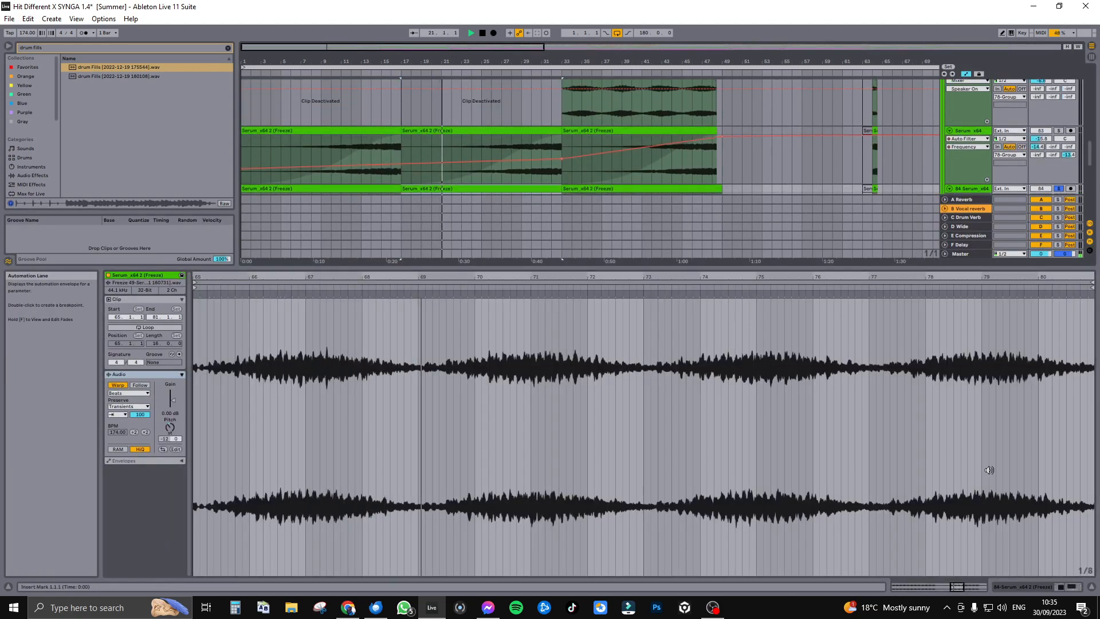
click(1035, 586)
scroll(767, 290, up, 2)
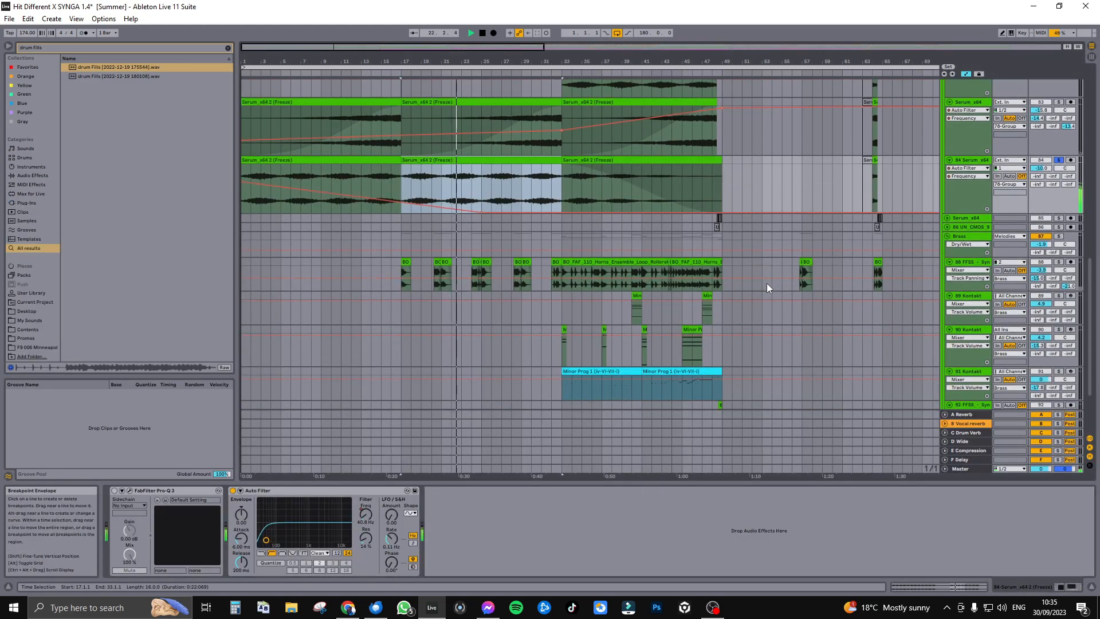
Step: Stop playback and select the 78 Group track to show its device chain
mouse_move(513, 47)
mouse_down()
mouse_move(513, 38)
mouse_move(516, 63)
mouse_up()
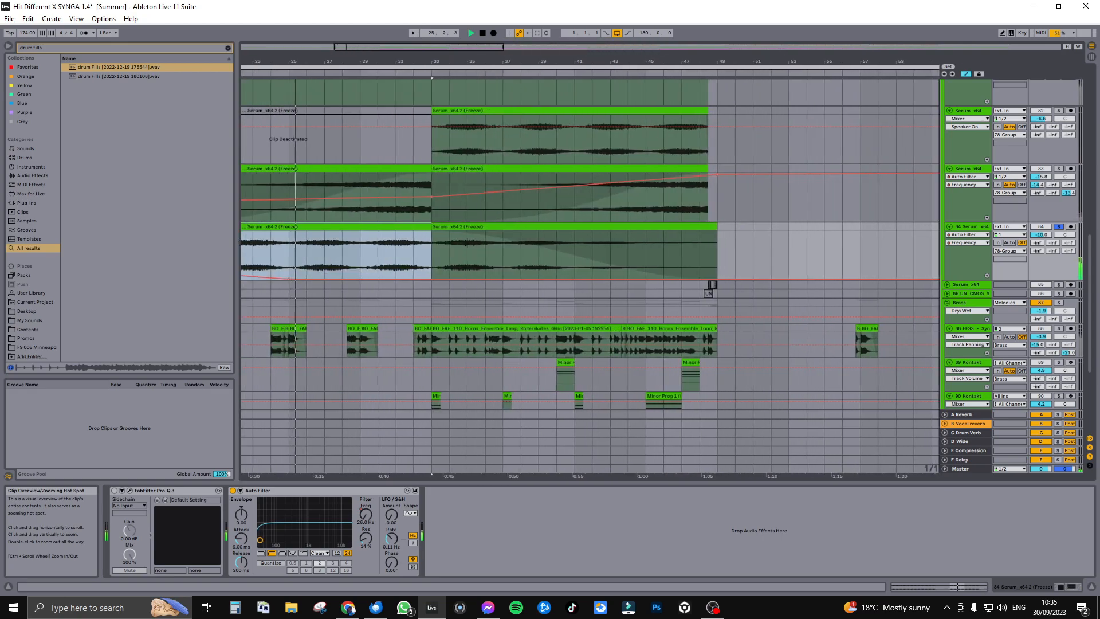
scroll(870, 228, up, 5)
scroll(802, 201, up, 5)
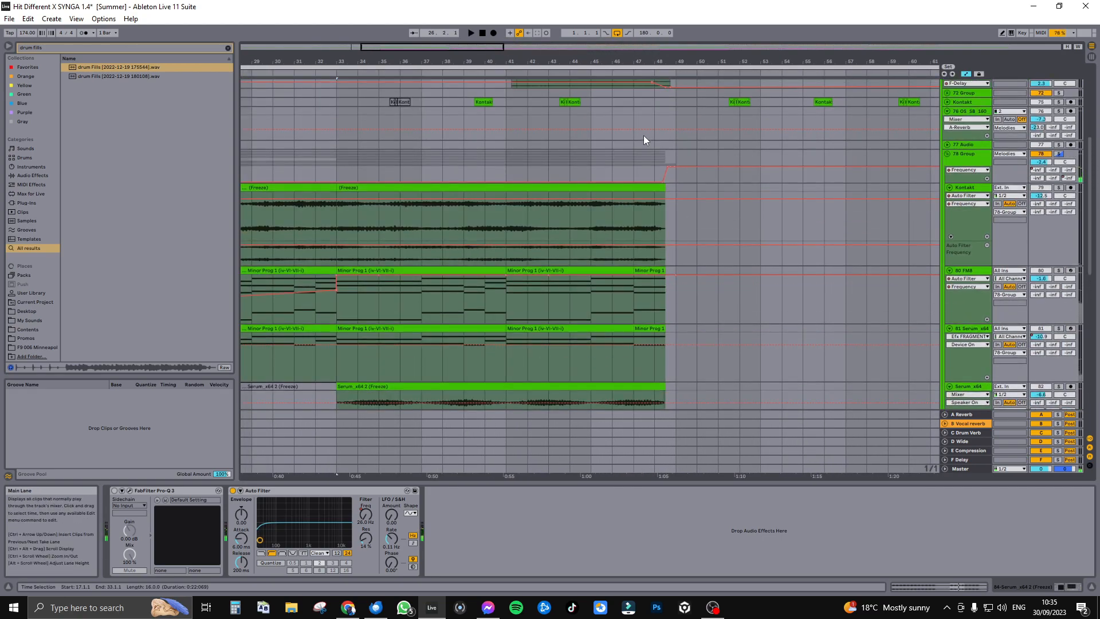
click(630, 120)
click(981, 162)
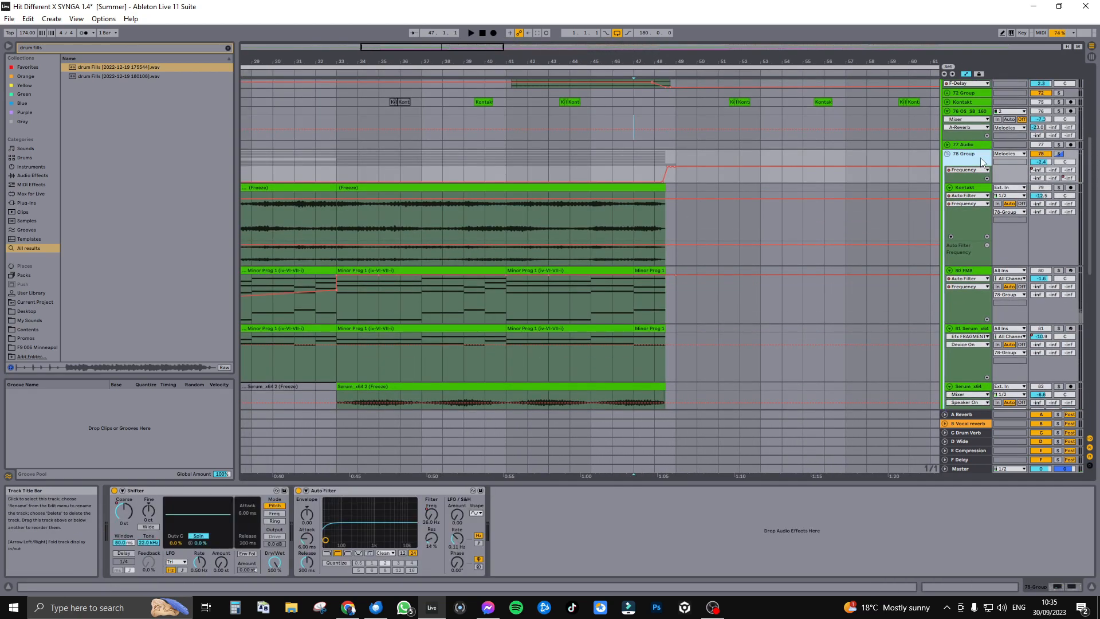
Step: Play the soloed 78 Group from bar 45 through the end of the build
drag(485, 49, 486, 44)
click(646, 157)
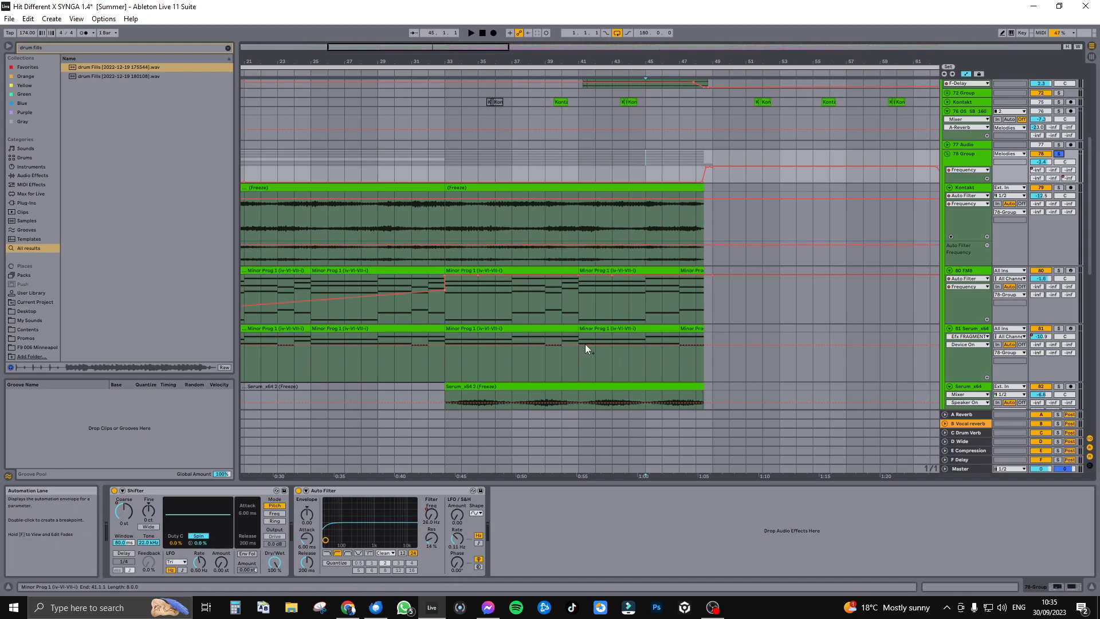
key(space)
drag(491, 53, 535, 92)
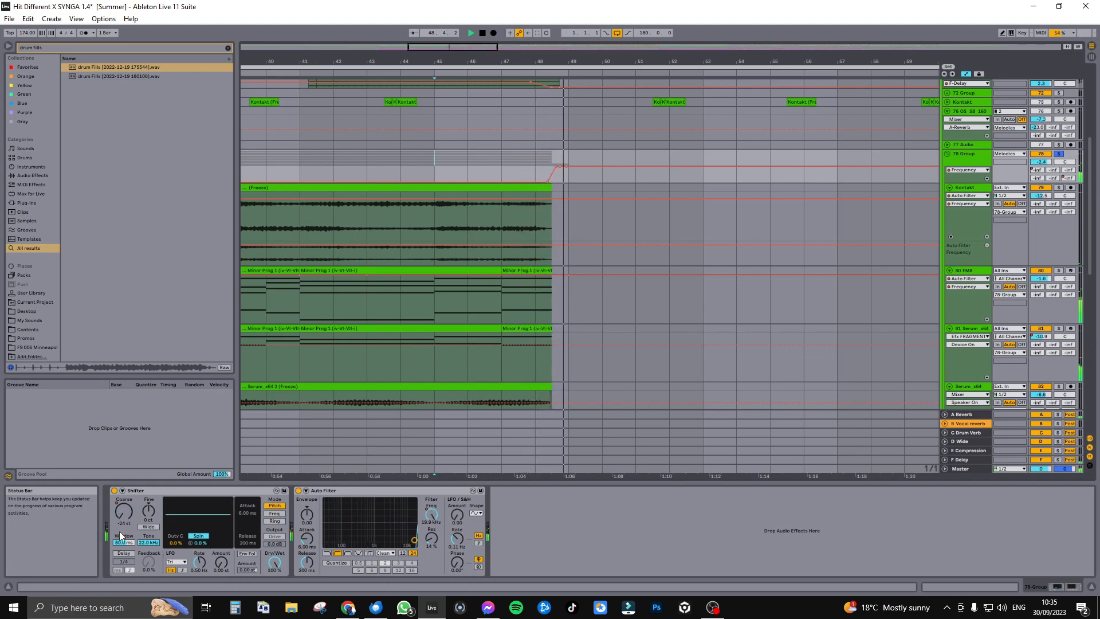
Step: Show the 78 Group's Shifter Pitch Coarse automation and play it from bar 47
key(space)
click(516, 166)
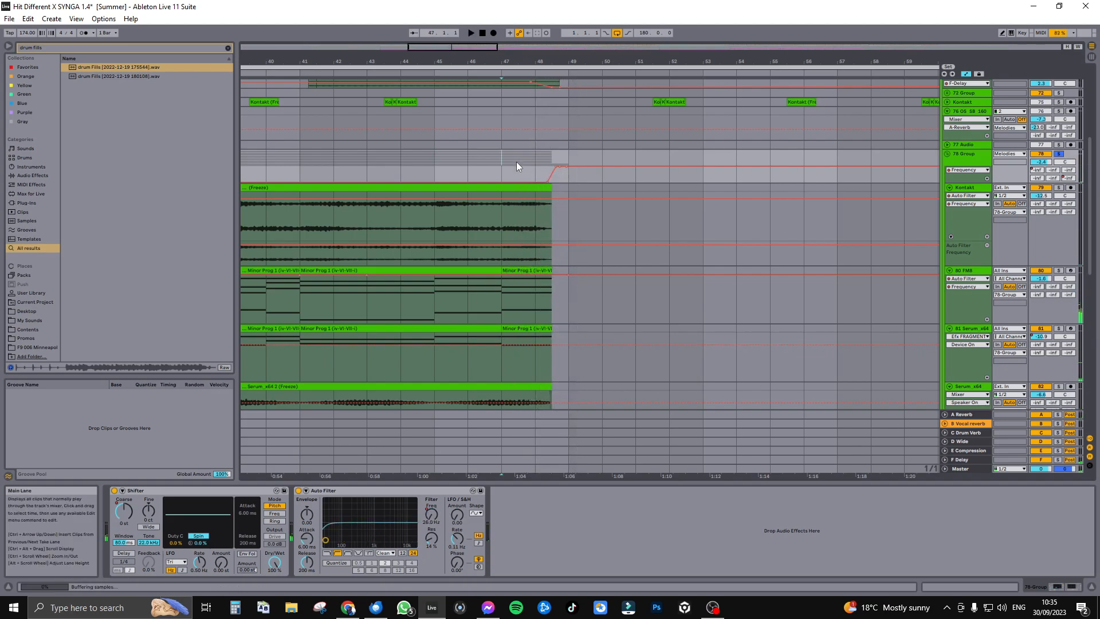
click(122, 514)
key(space)
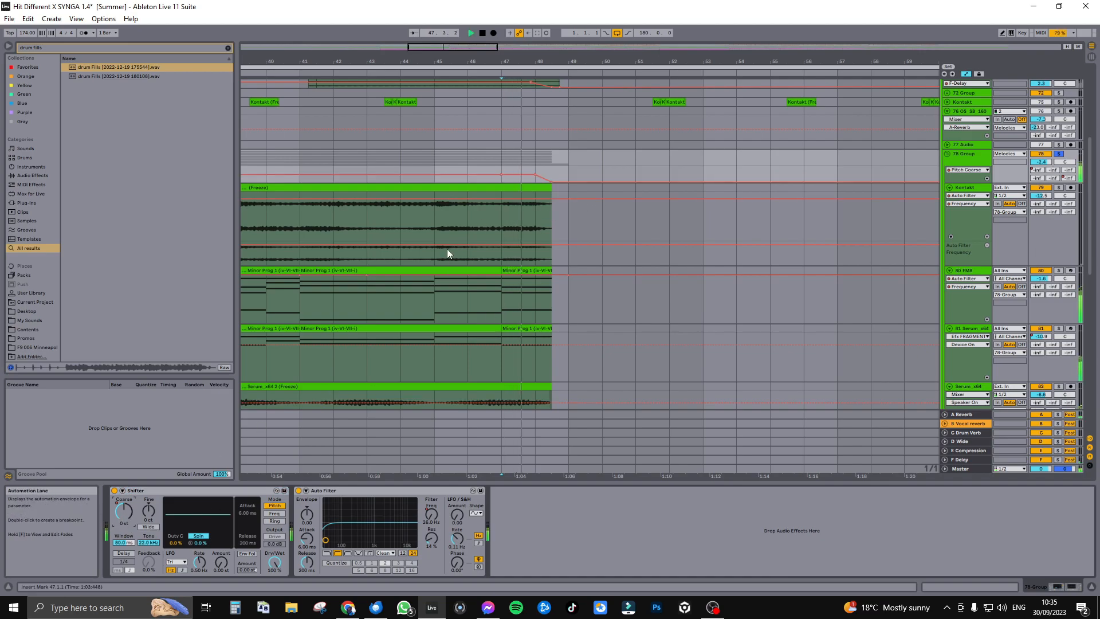
Step: Replay the end of the build from bar 47 to hear the 78 Group's pitch automation
drag(643, 476, 547, 436)
key(space)
key(space)
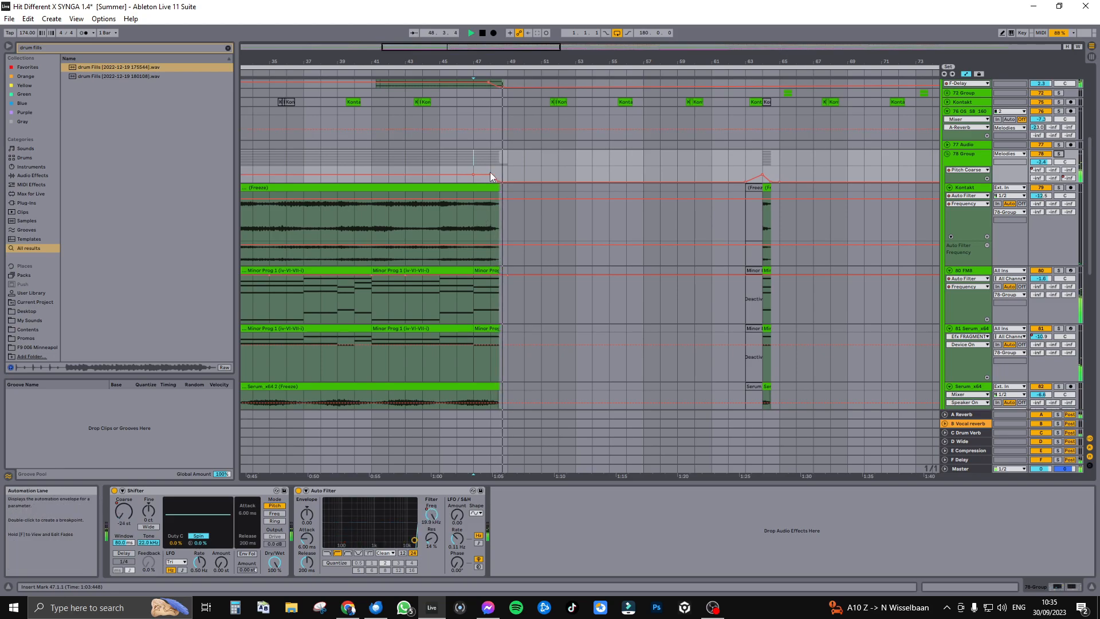
key(space)
Step: Select the 78 Group's short clips at bar 64 and play the lead-in to them from bar 63
drag(765, 162, 778, 159)
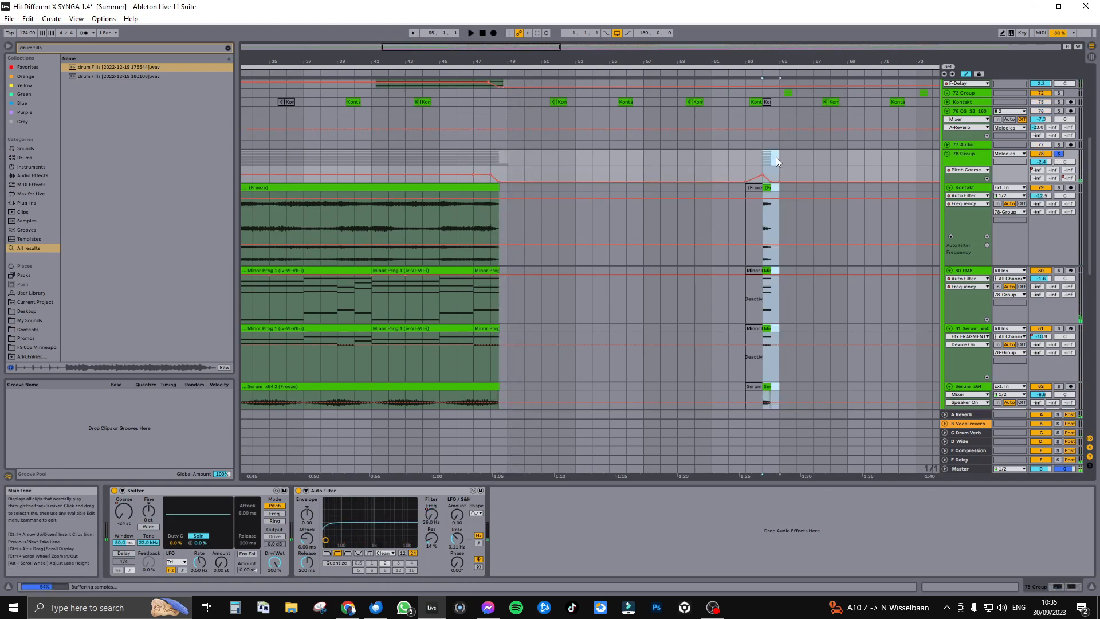
click(753, 162)
drag(557, 47, 597, 47)
scroll(656, 151, up, 1)
scroll(653, 147, up, 2)
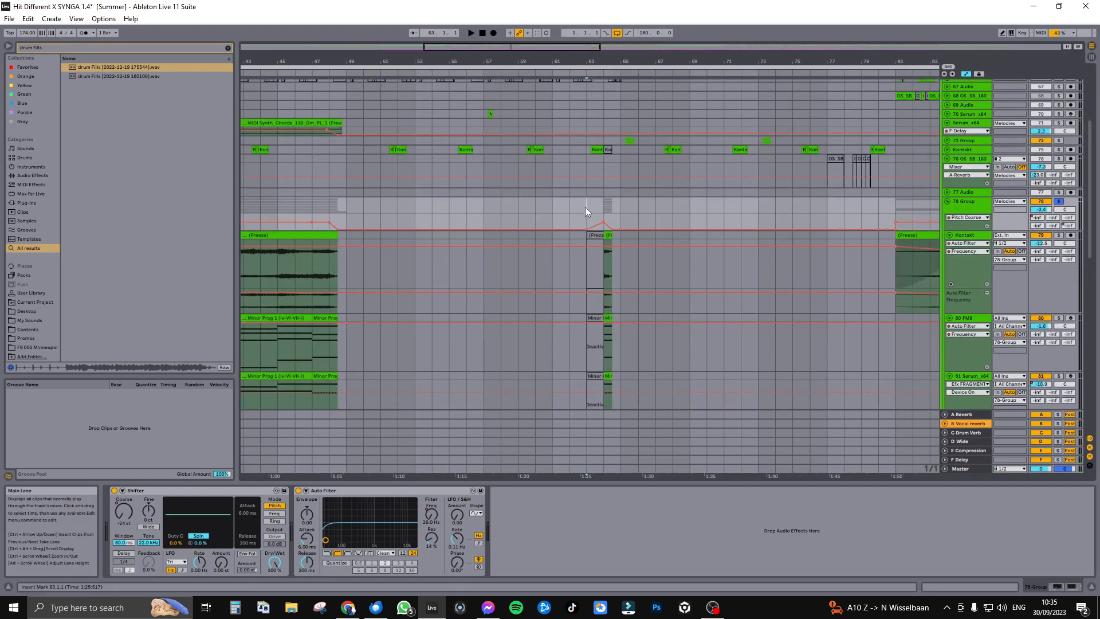
key(space)
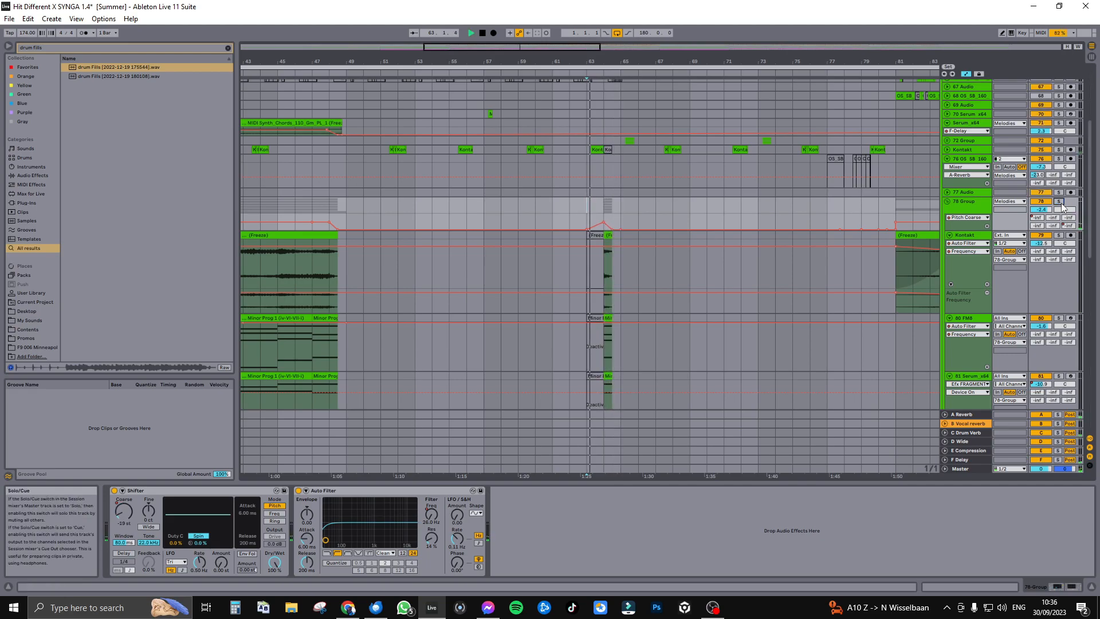
Step: Look through the Serum, brass, Vocal chops and SYNGA tracks of the arrangement during playback
drag(582, 47, 567, 12)
scroll(626, 231, down, 5)
scroll(625, 229, down, 4)
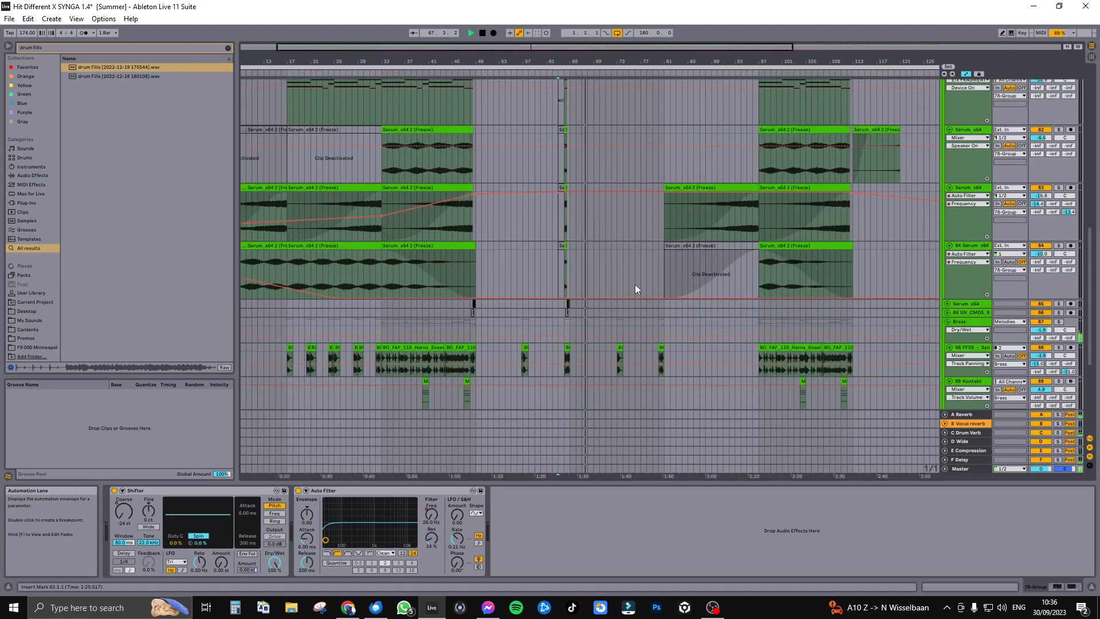
scroll(861, 289, down, 2)
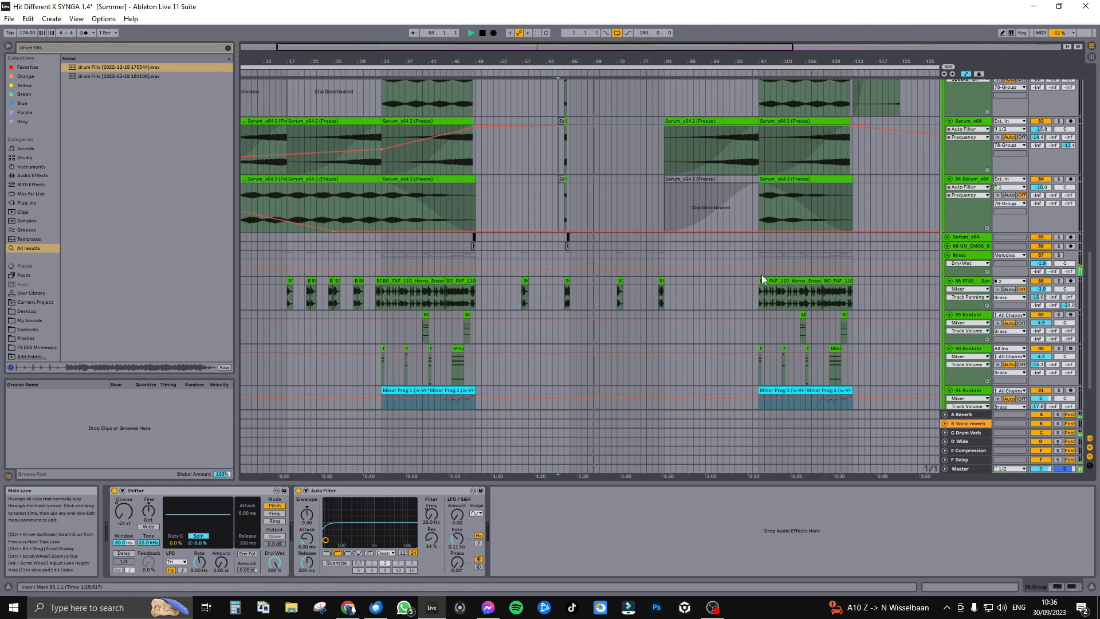
scroll(647, 346, down, 4)
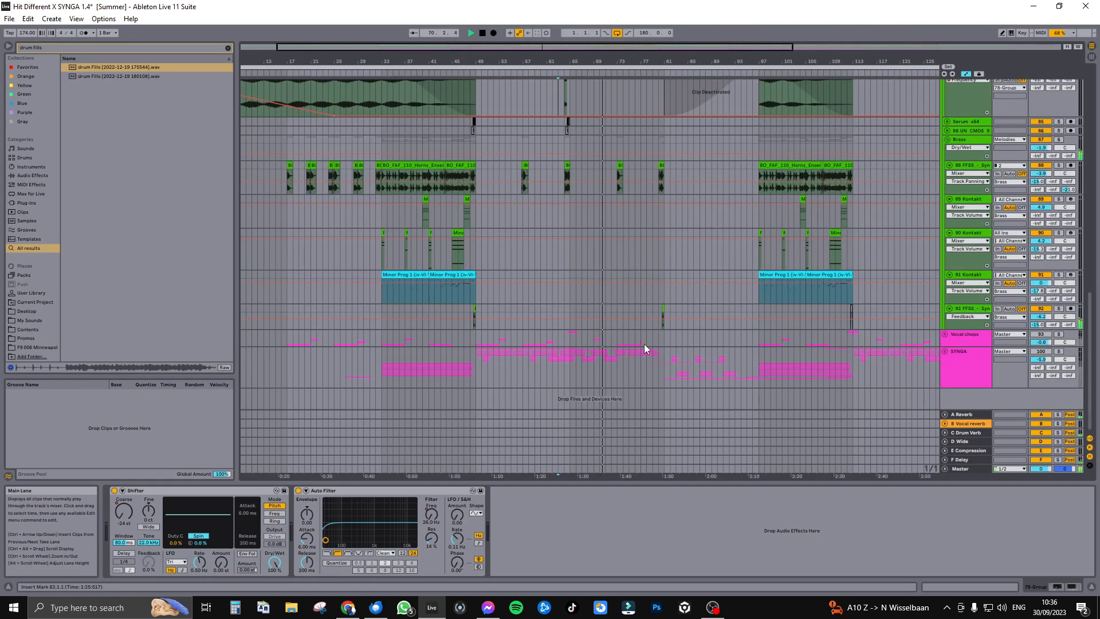
scroll(758, 293, up, 8)
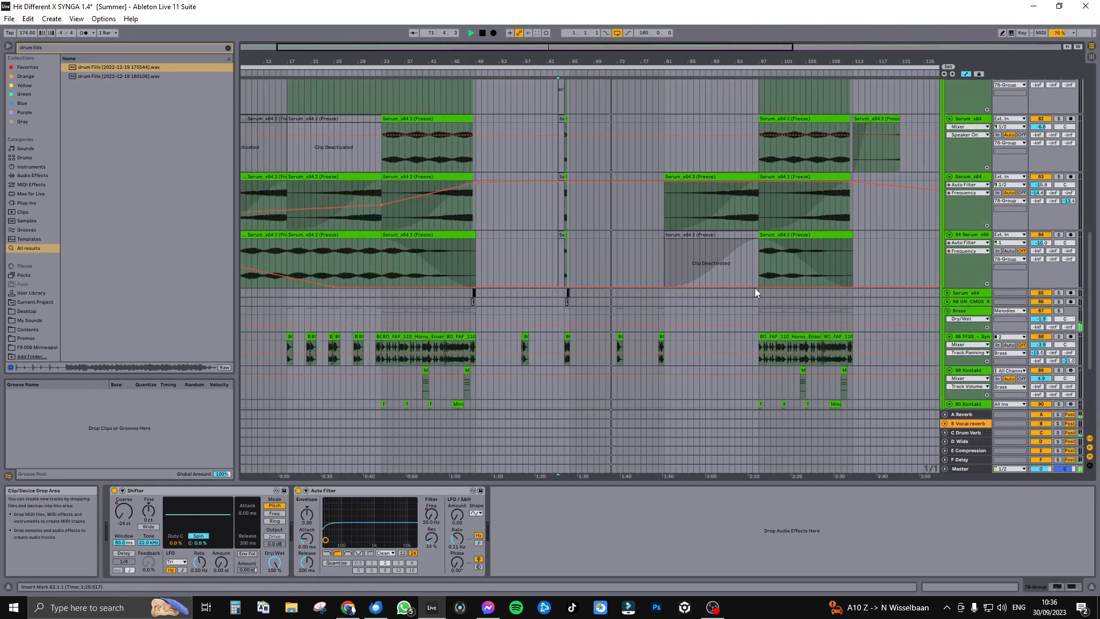
scroll(755, 288, up, 5)
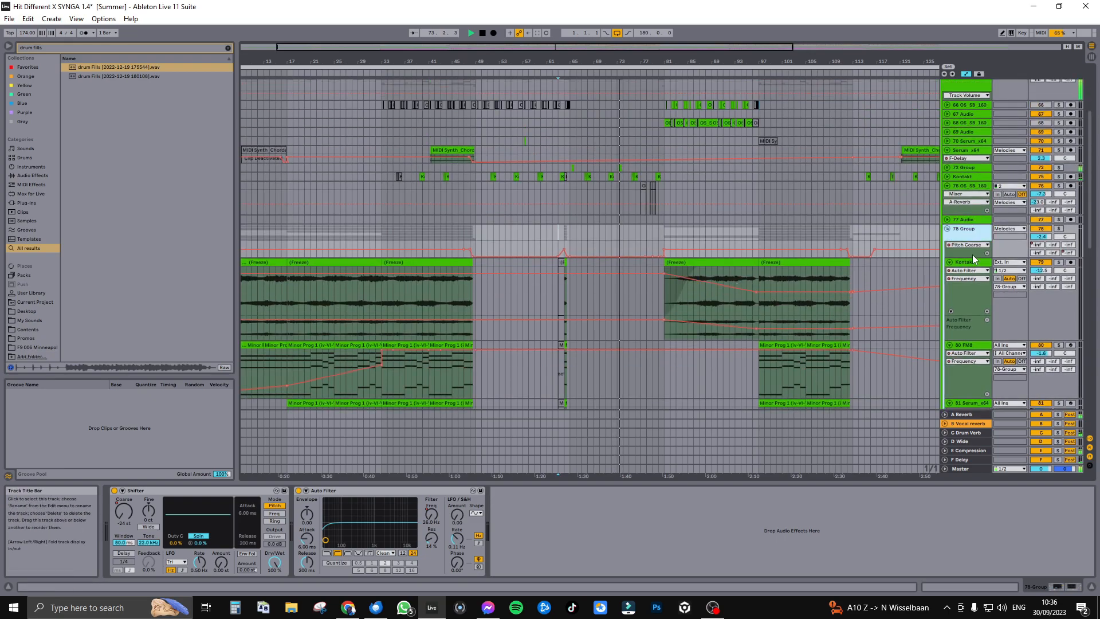
Step: Reduce the height of the 78 Group track slightly
drag(971, 257, 971, 249)
click(947, 229)
click(946, 228)
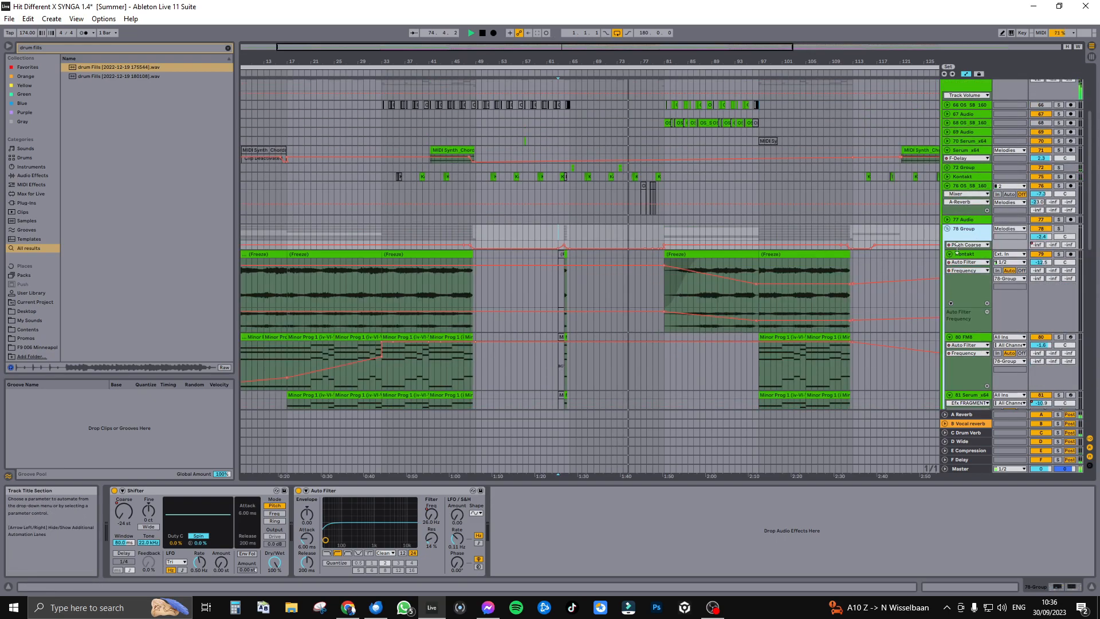
Step: Solo the Melodies group and play it from bar 81
scroll(627, 189, up, 3)
scroll(627, 189, up, 2)
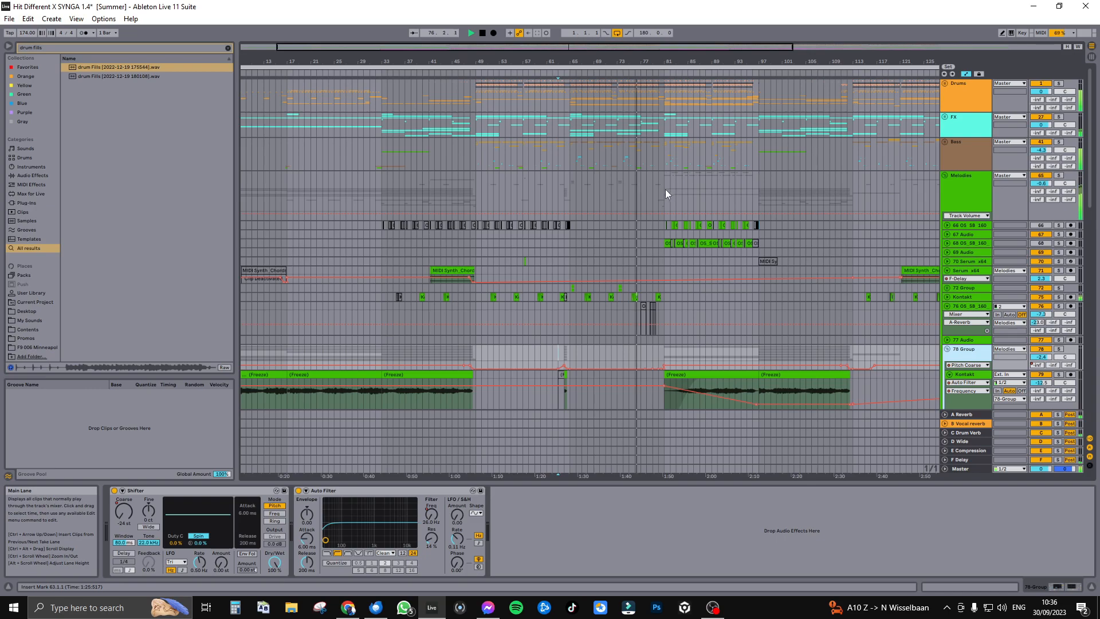
key(space)
click(664, 195)
key(space)
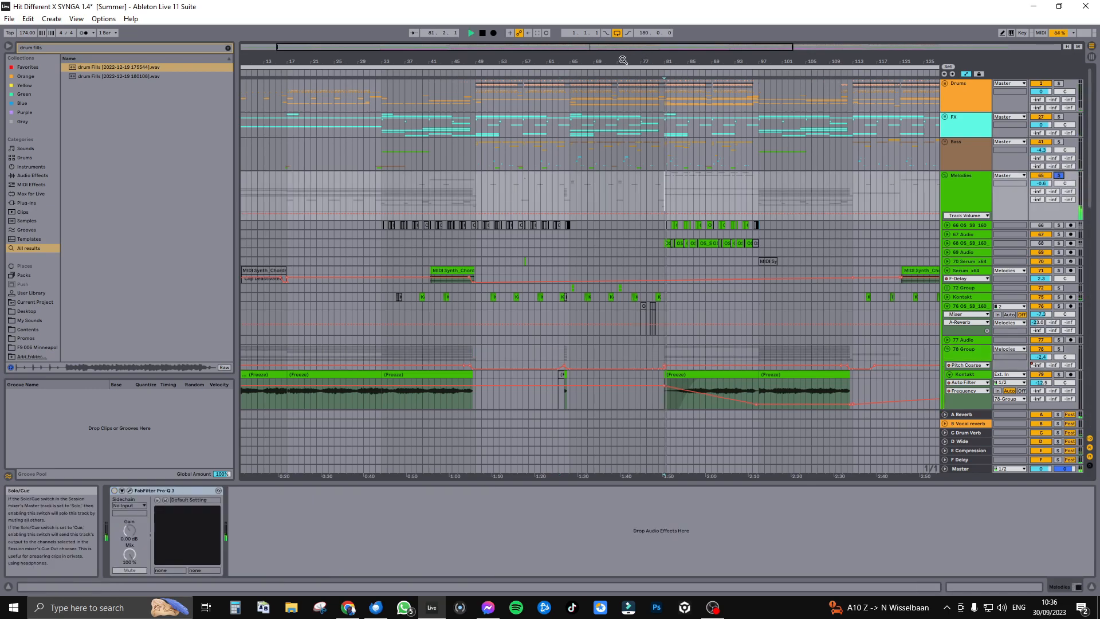
drag(637, 49, 668, 159)
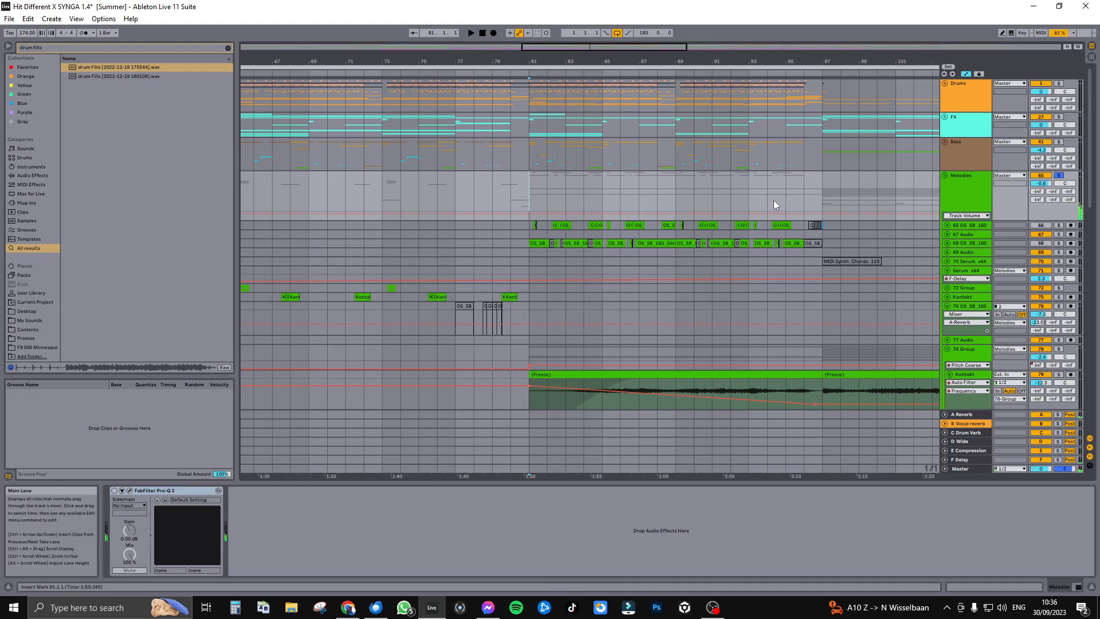
Step: Select the Melodies section from bar 81 to 96 and enlarge the lanes of tracks 66 and 68
drag(808, 180, 521, 194)
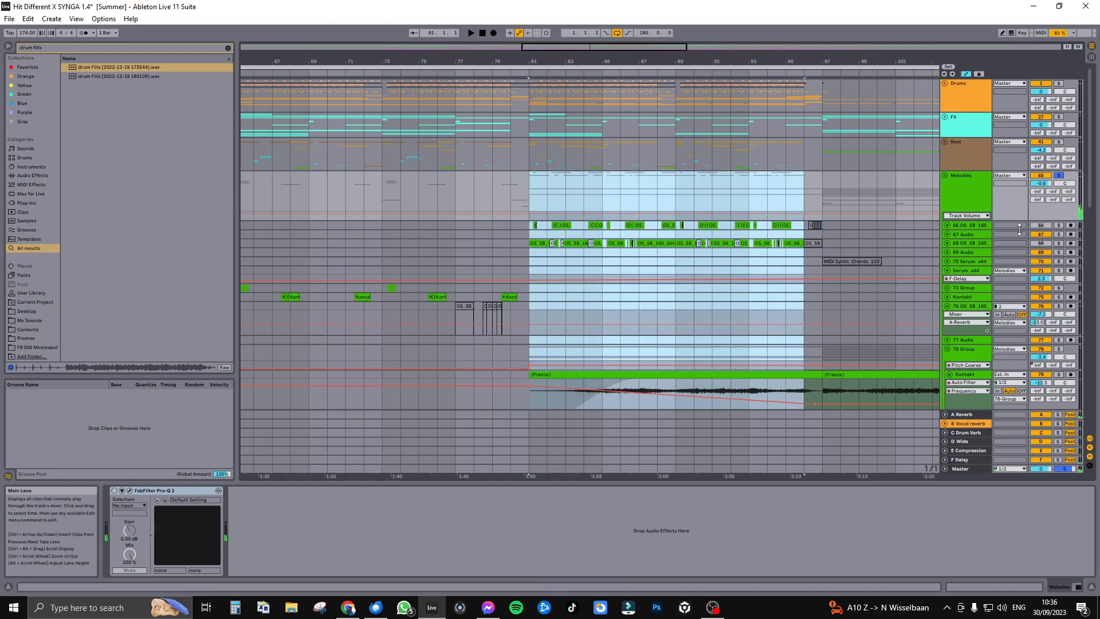
click(978, 225)
drag(978, 230, 1001, 280)
click(974, 262)
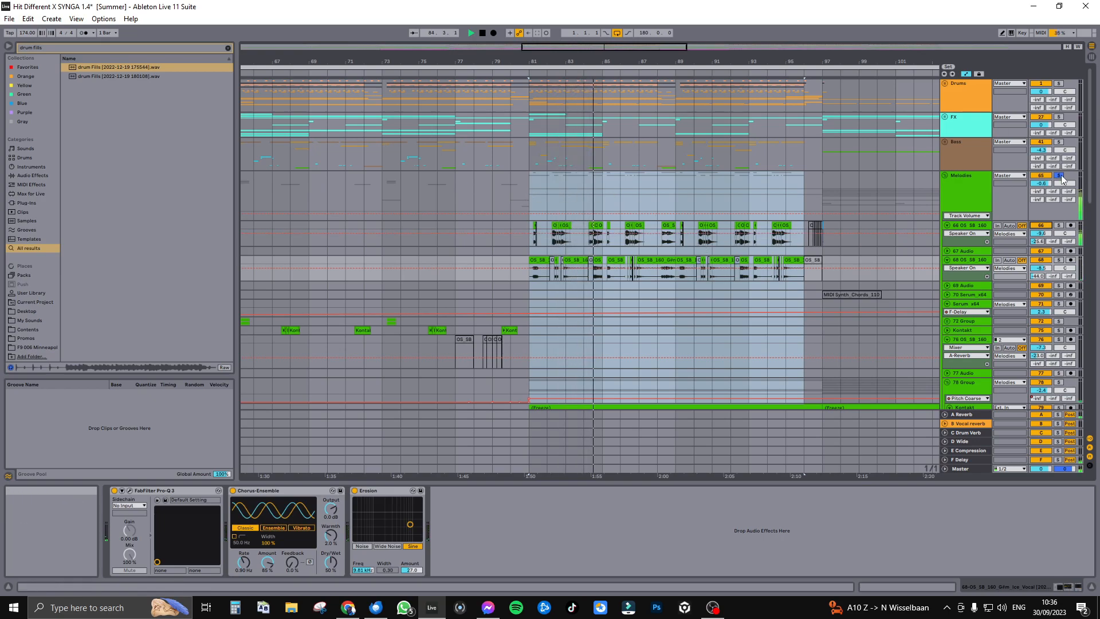
Step: Unsolo the Melodies group, select its bars 79 to 81, and play the full mix from there
drag(504, 191, 823, 194)
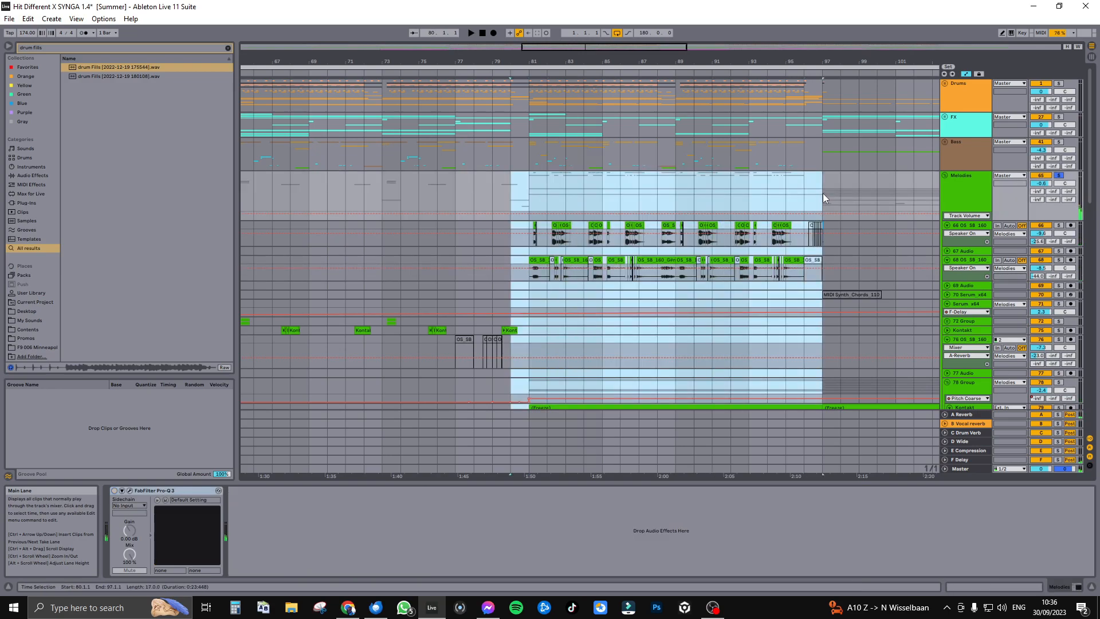
click(1060, 177)
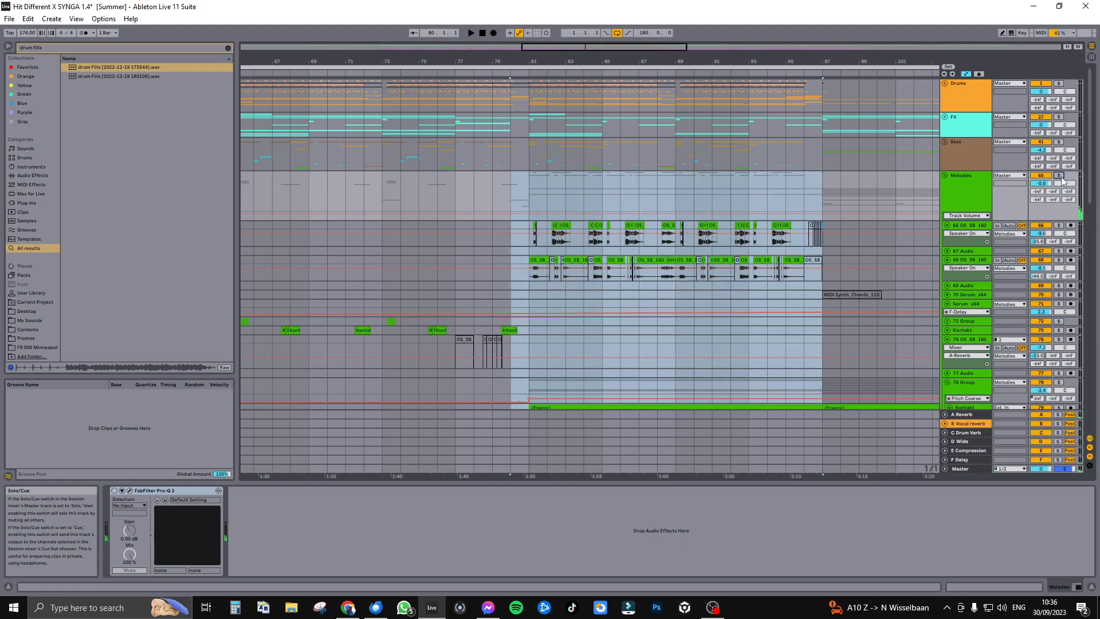
click(513, 185)
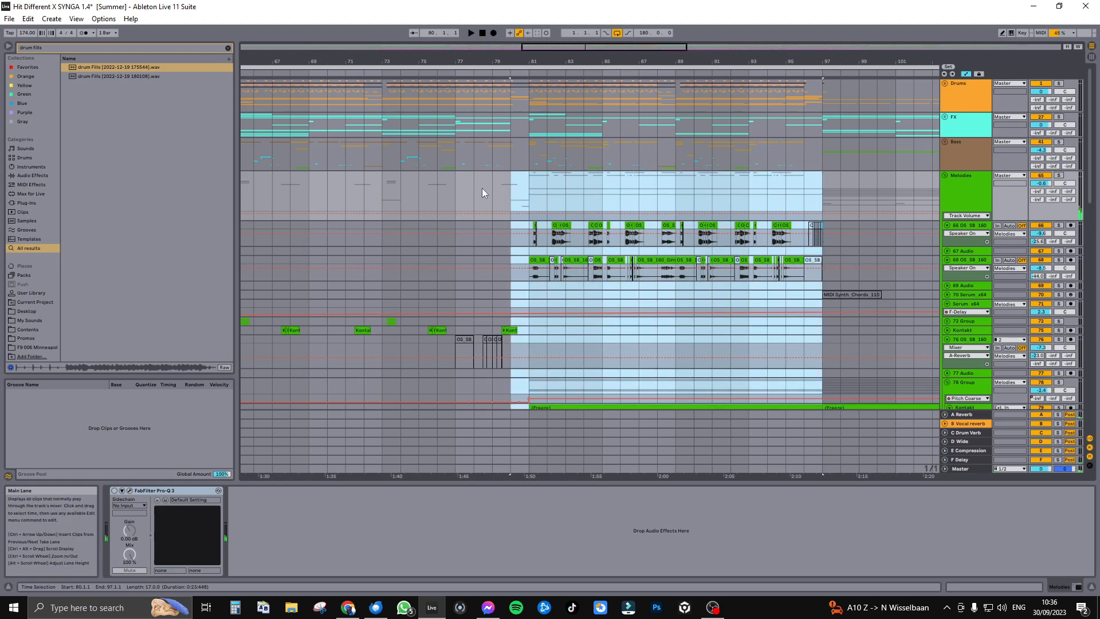
drag(493, 188, 521, 190)
key(space)
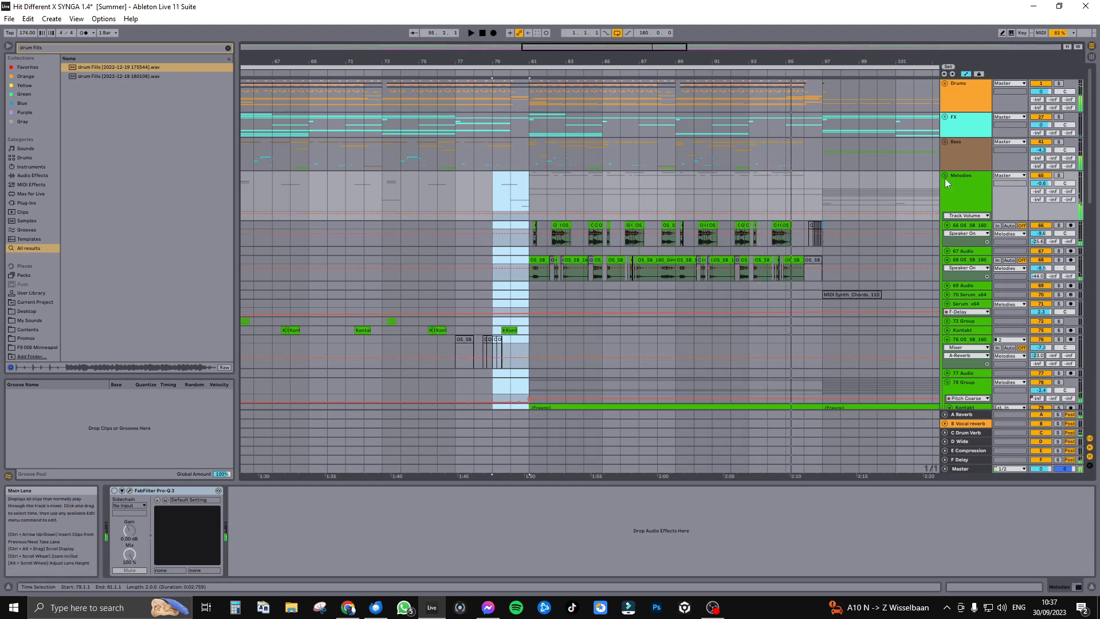
Step: Select track 66 to show its effects chain
click(965, 225)
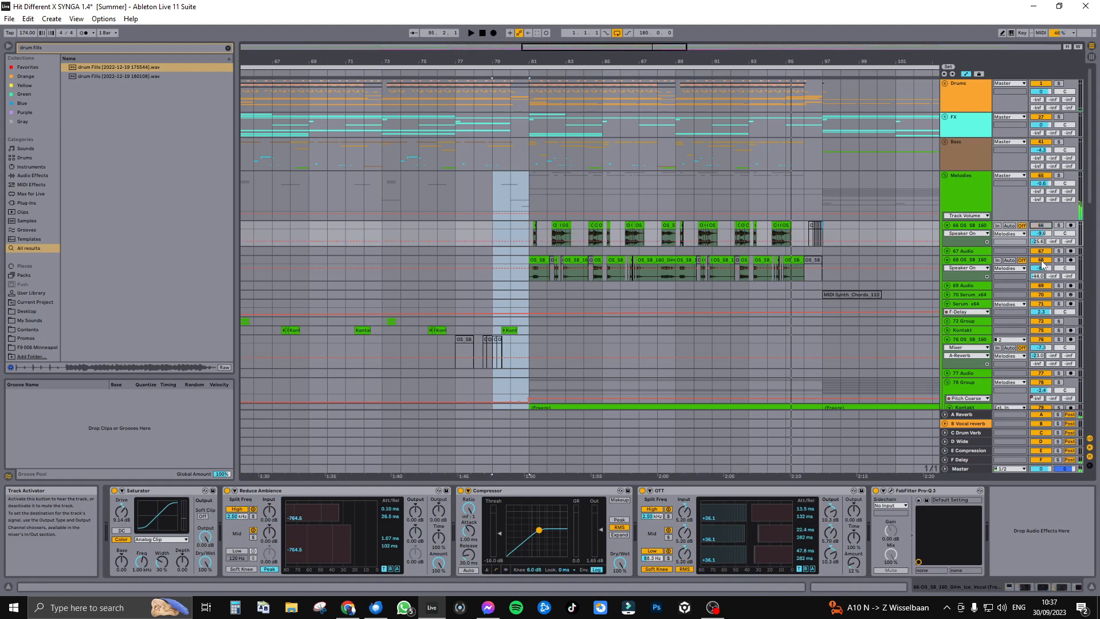
scroll(590, 46, down, 3)
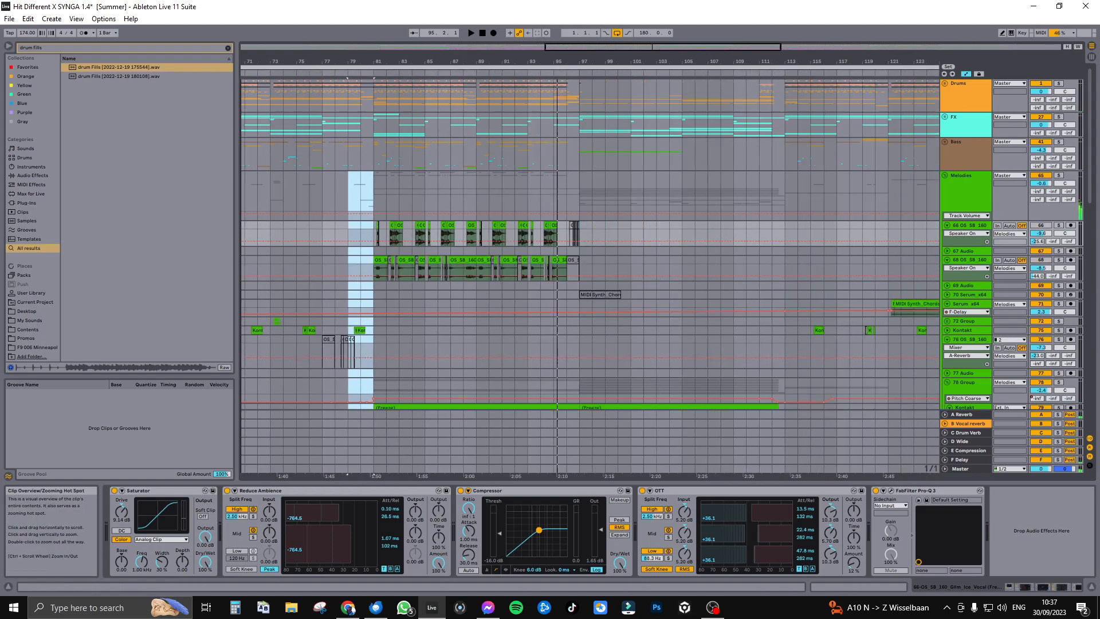
drag(660, 47, 567, 39)
Step: Select the Vocal chops group and unfold its tracks
scroll(527, 294, down, 10)
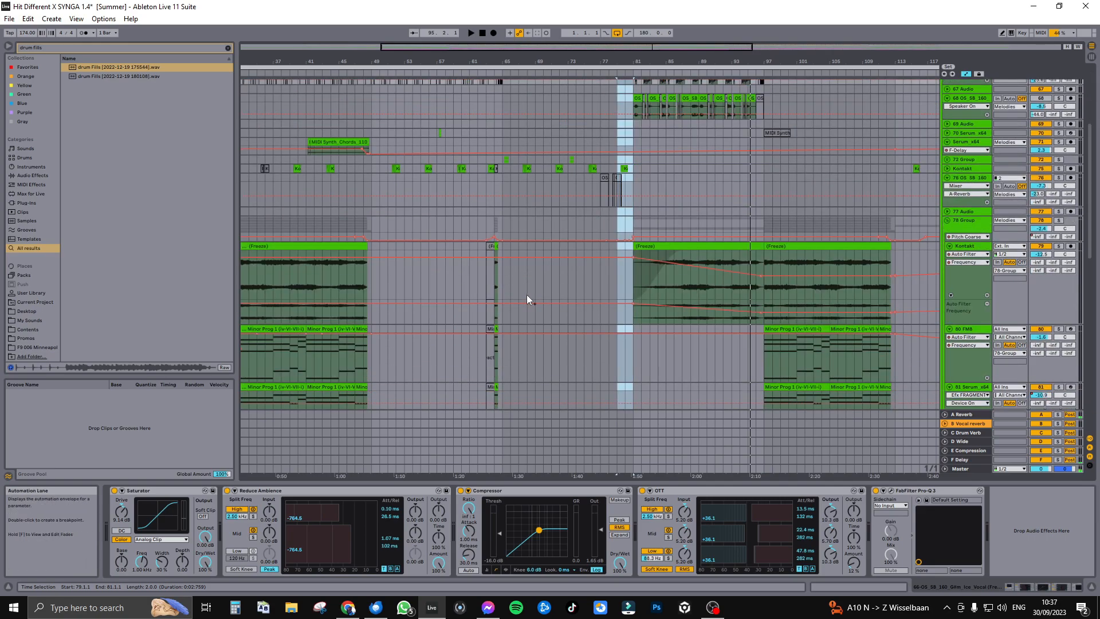
scroll(527, 292, down, 10)
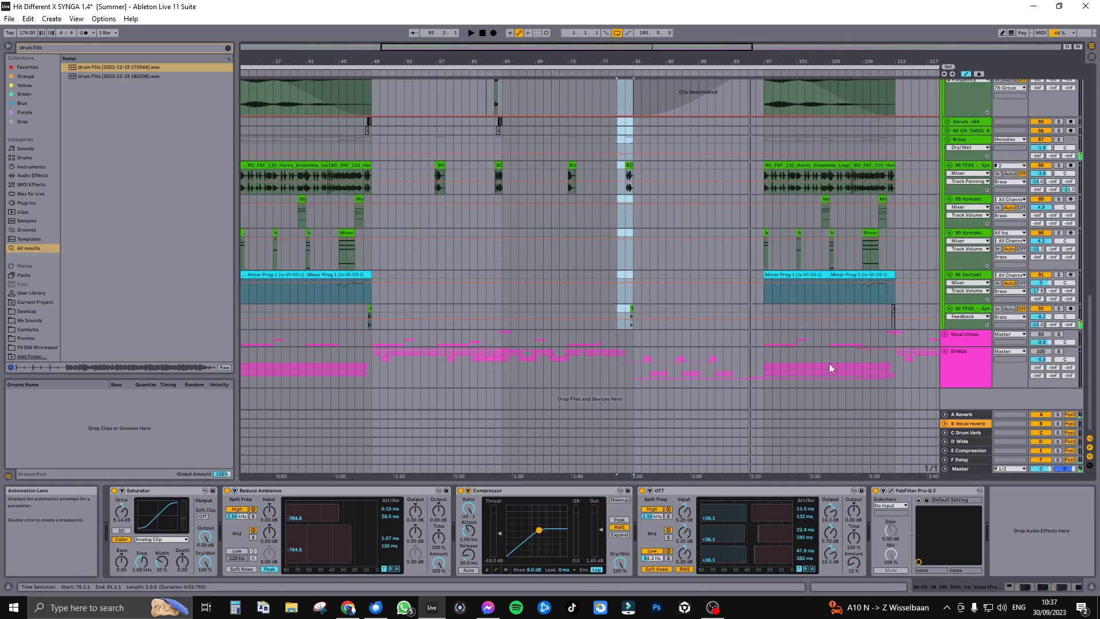
click(974, 339)
key(Right)
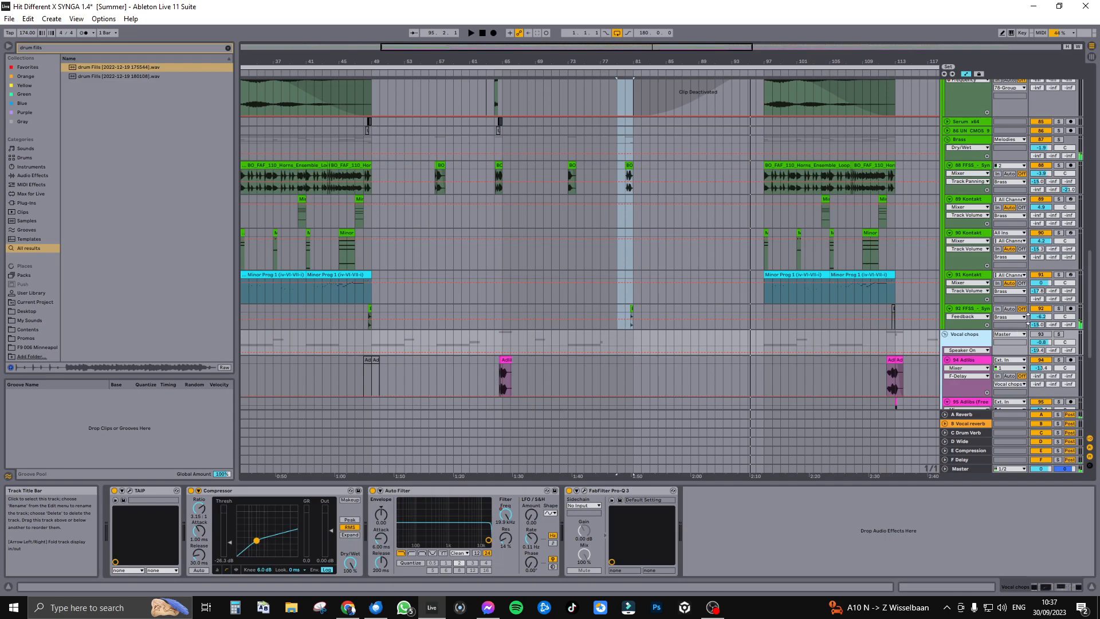
Step: Select the Melodies group and fold it
scroll(997, 200, up, 4)
scroll(972, 105, up, 10)
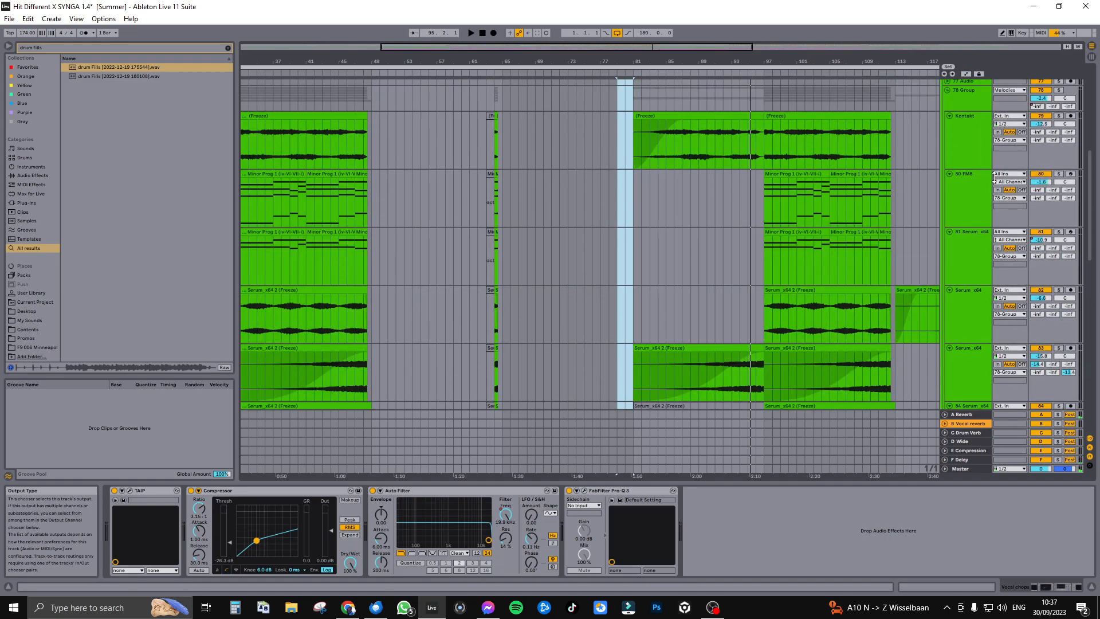
click(971, 172)
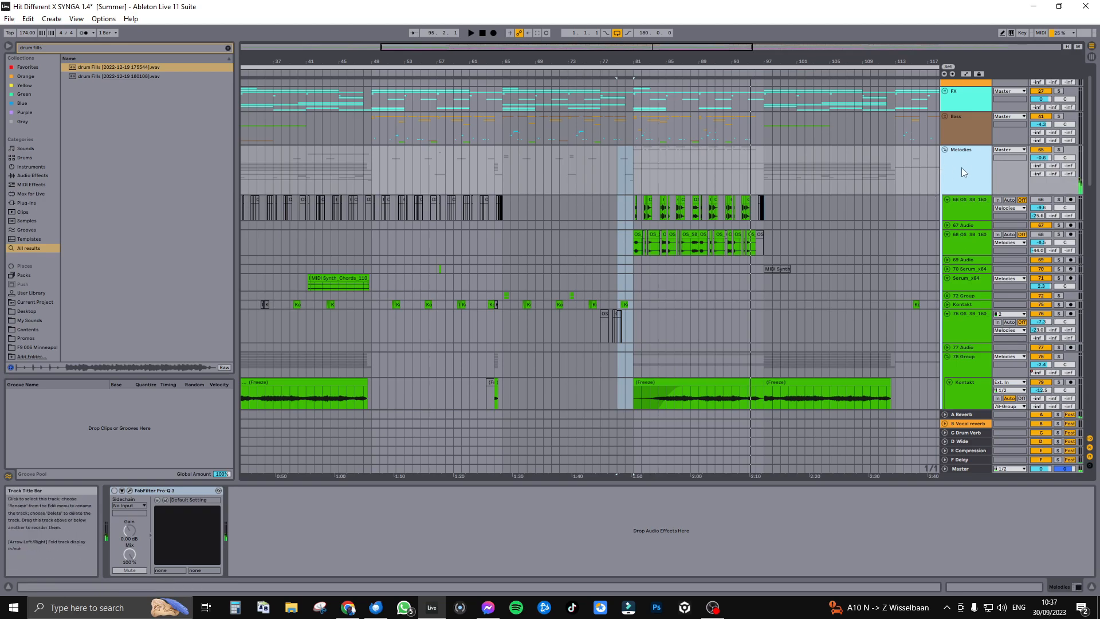
key(Left)
Step: Select bars 45 to 49 of the Vocal chops group, activate the group, and play from there
click(977, 194)
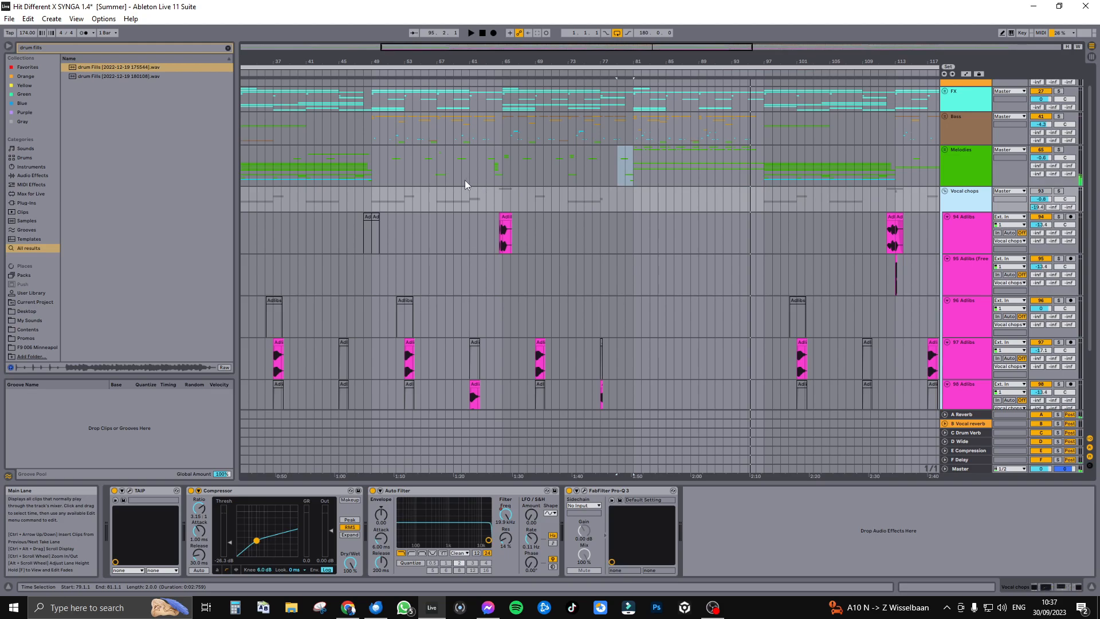
click(364, 201)
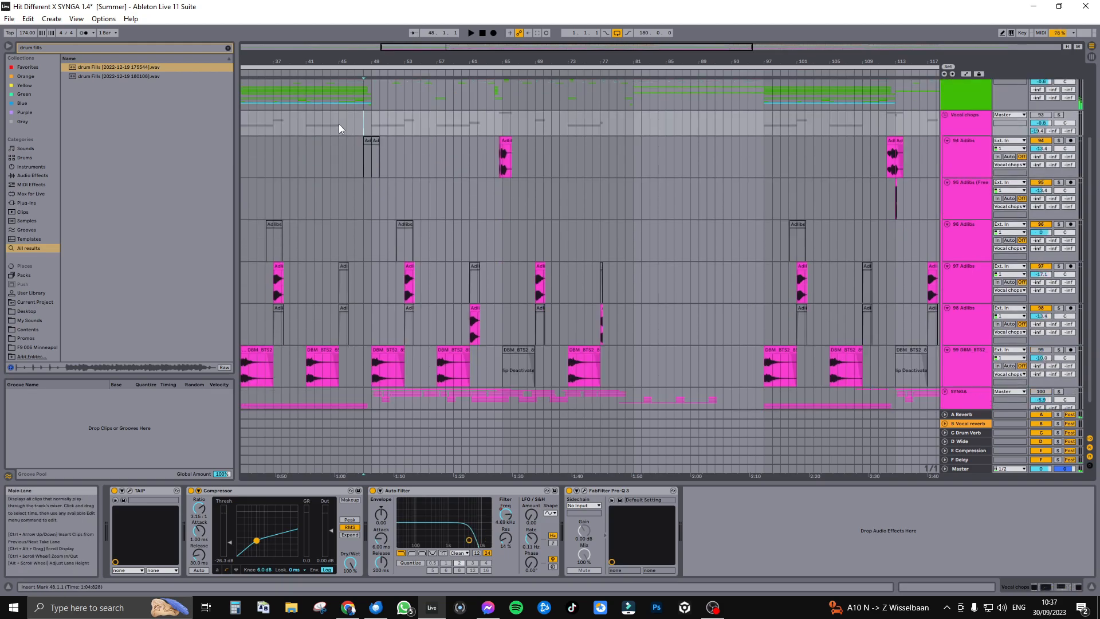
drag(339, 125, 374, 122)
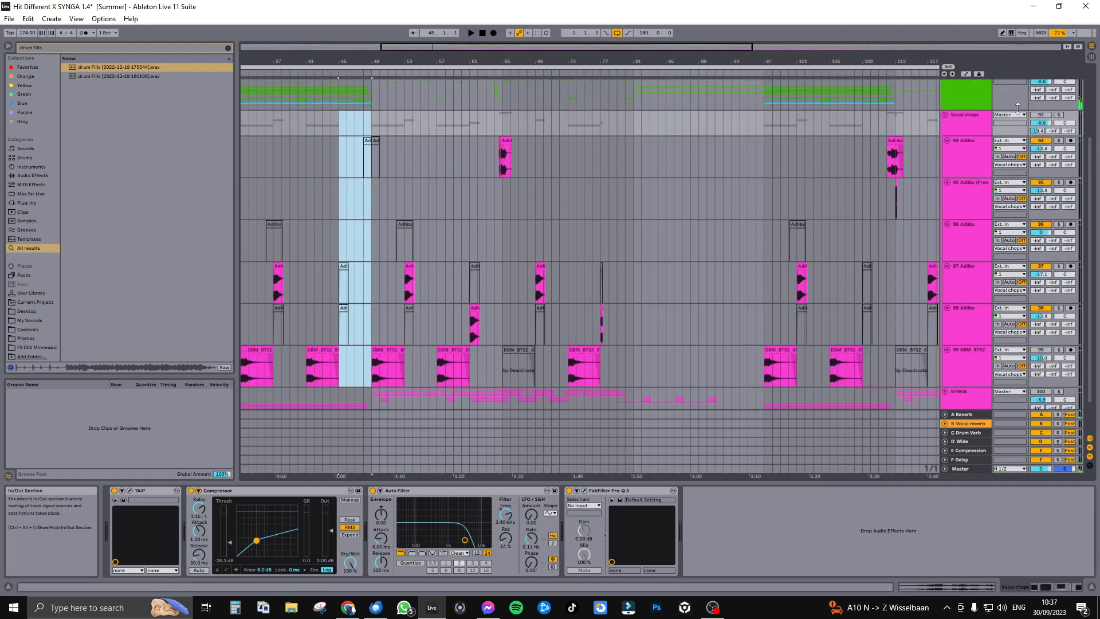
click(1041, 116)
key(space)
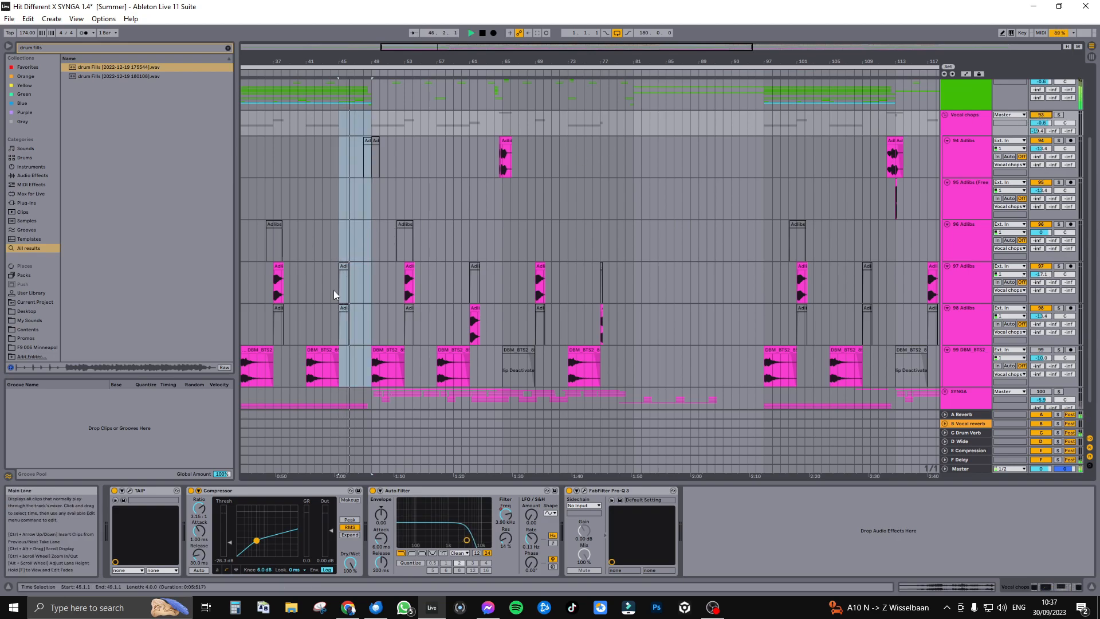
Step: Select the 99 DBM_BTS2 vocal loop track to show its effects chain
scroll(370, 294, down, 1)
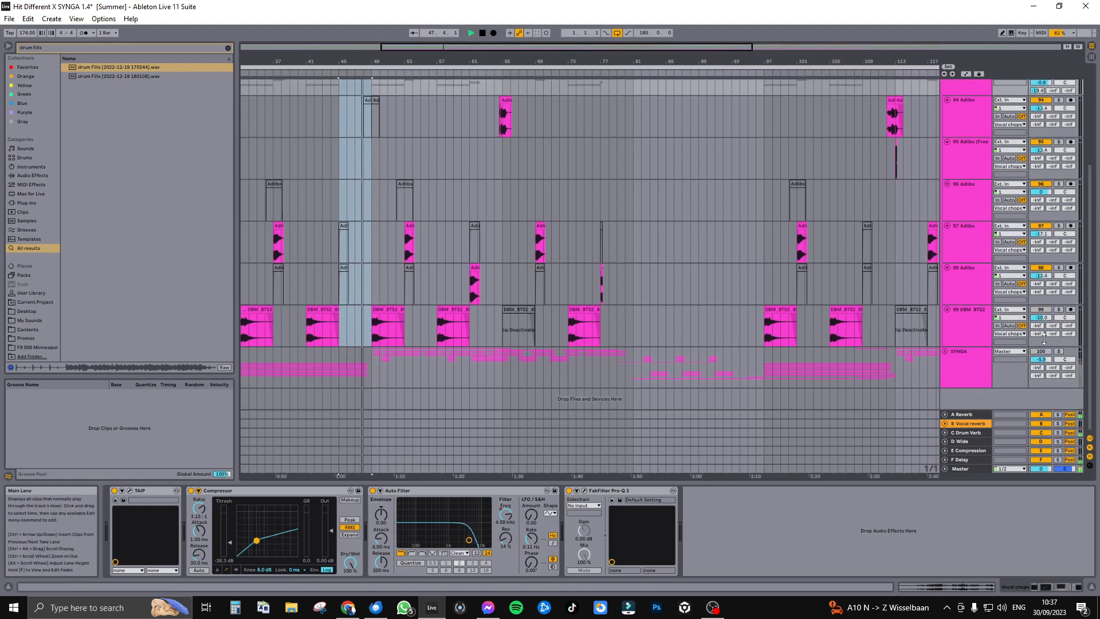
click(975, 323)
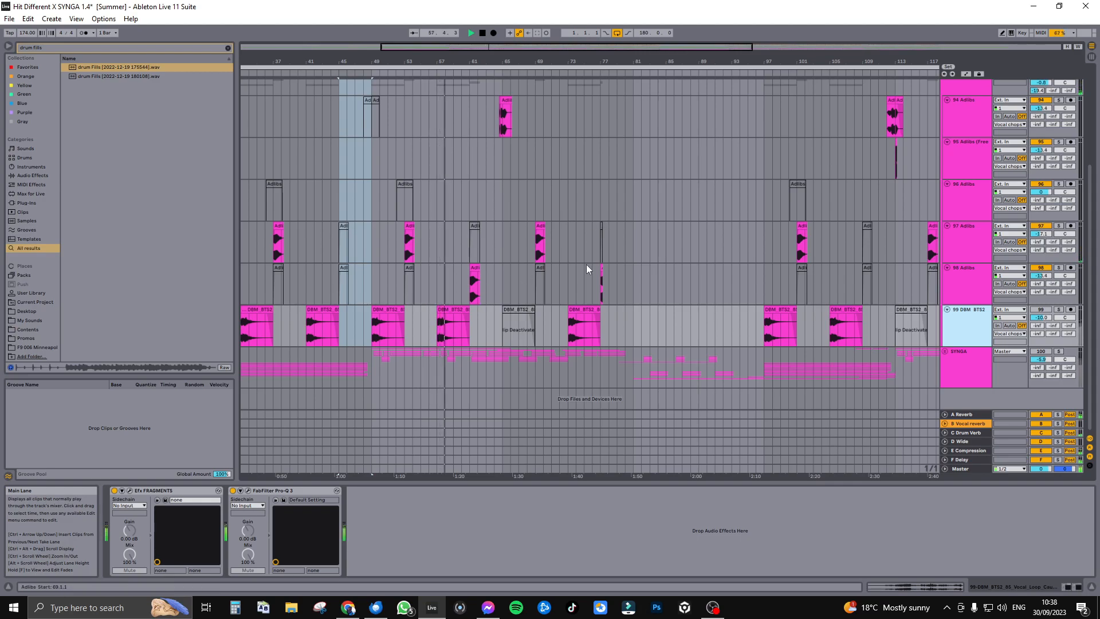
scroll(536, 257, up, 2)
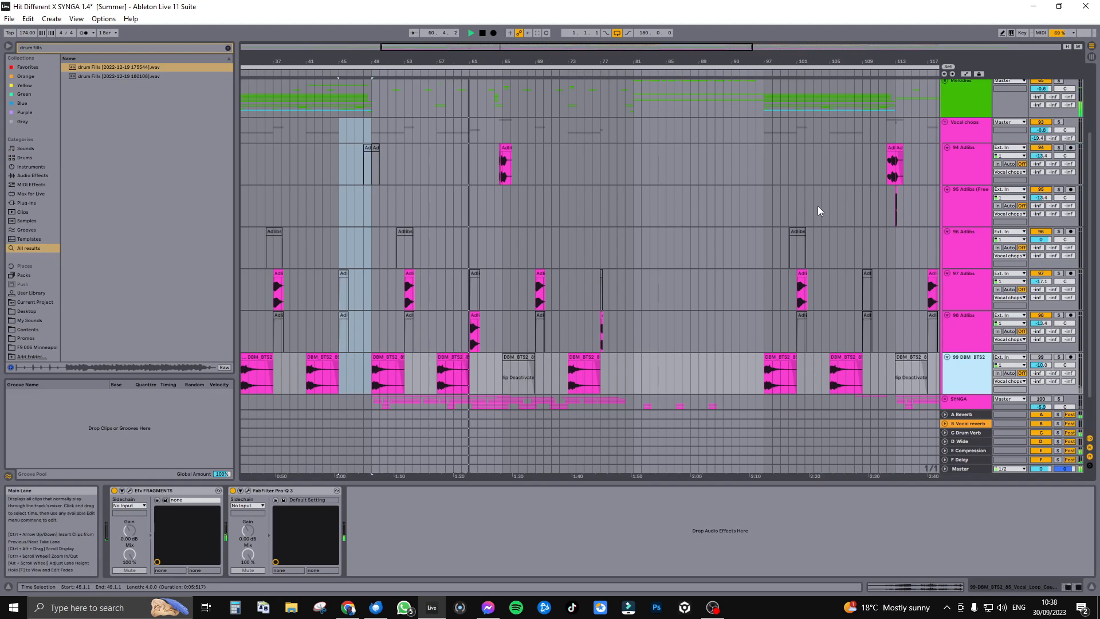
Step: Stop playback, then deactivate the Vocal chops group and fold it
click(983, 139)
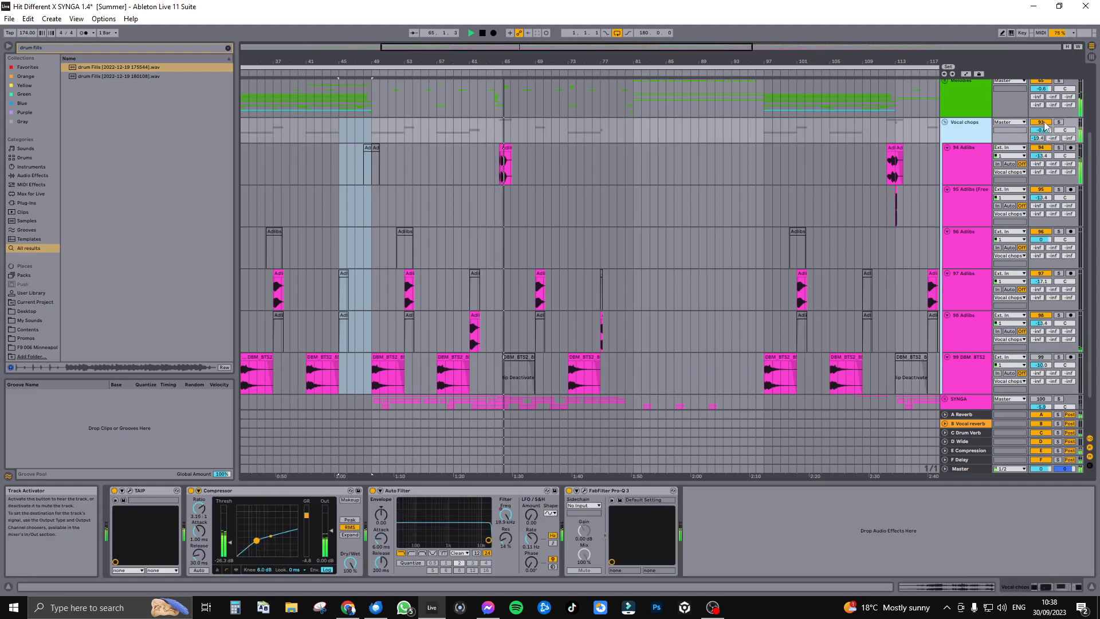
key(space)
click(1044, 121)
click(981, 141)
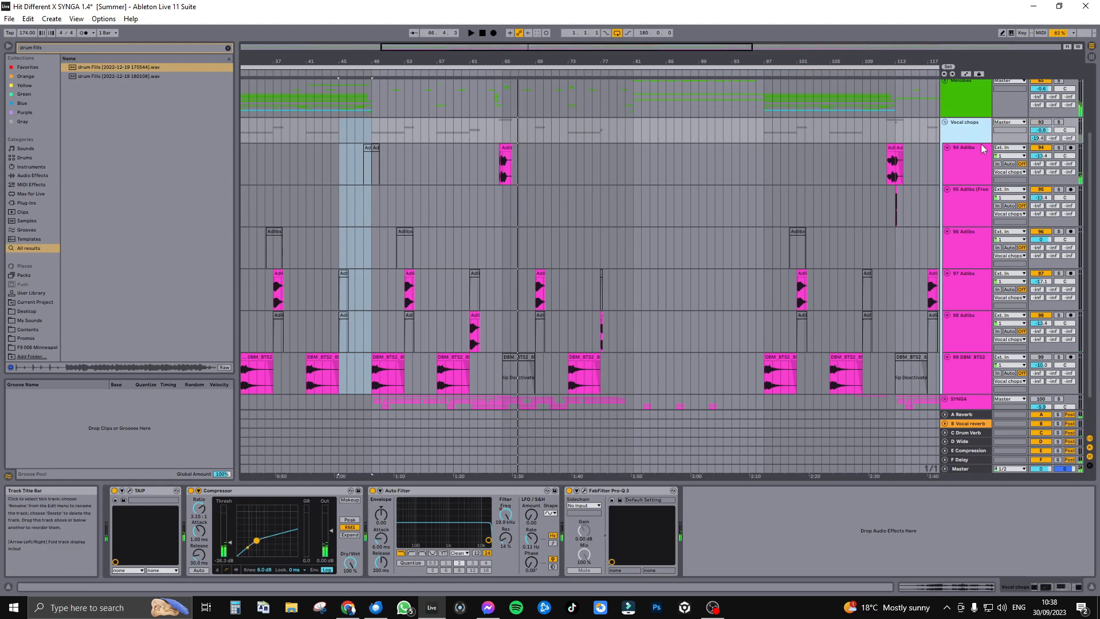
key(Left)
scroll(762, 134, up, 3)
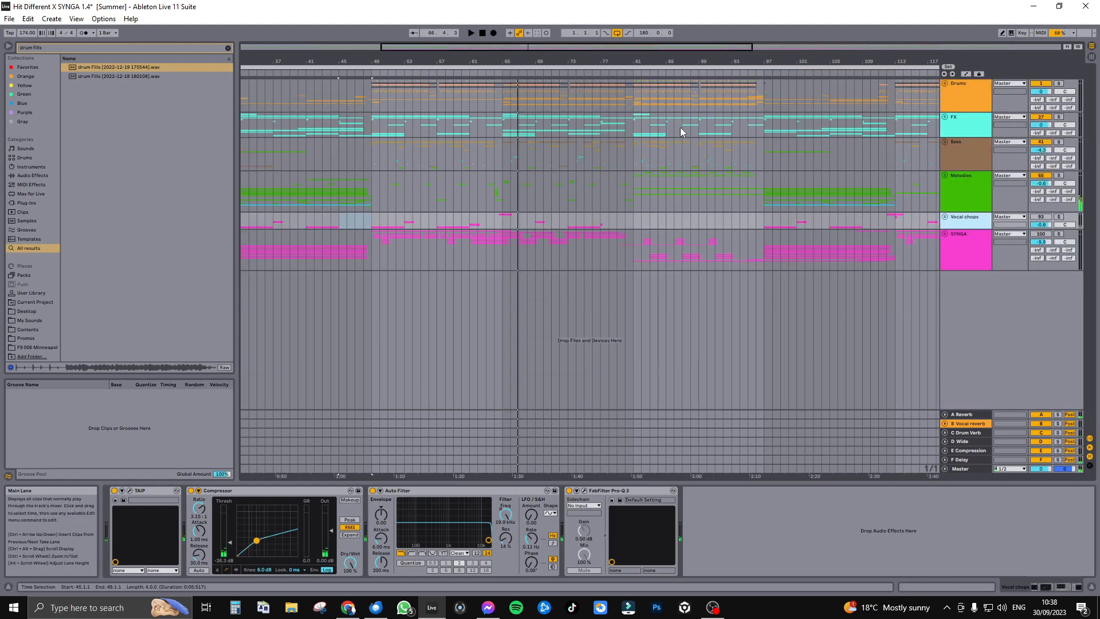
Step: Select bars 49 to 65 of the Melodies group, then select the SYNGA group to show its effects chain
drag(373, 198, 503, 198)
click(965, 220)
click(966, 241)
click(966, 220)
click(967, 243)
click(974, 222)
click(971, 239)
click(976, 225)
click(969, 245)
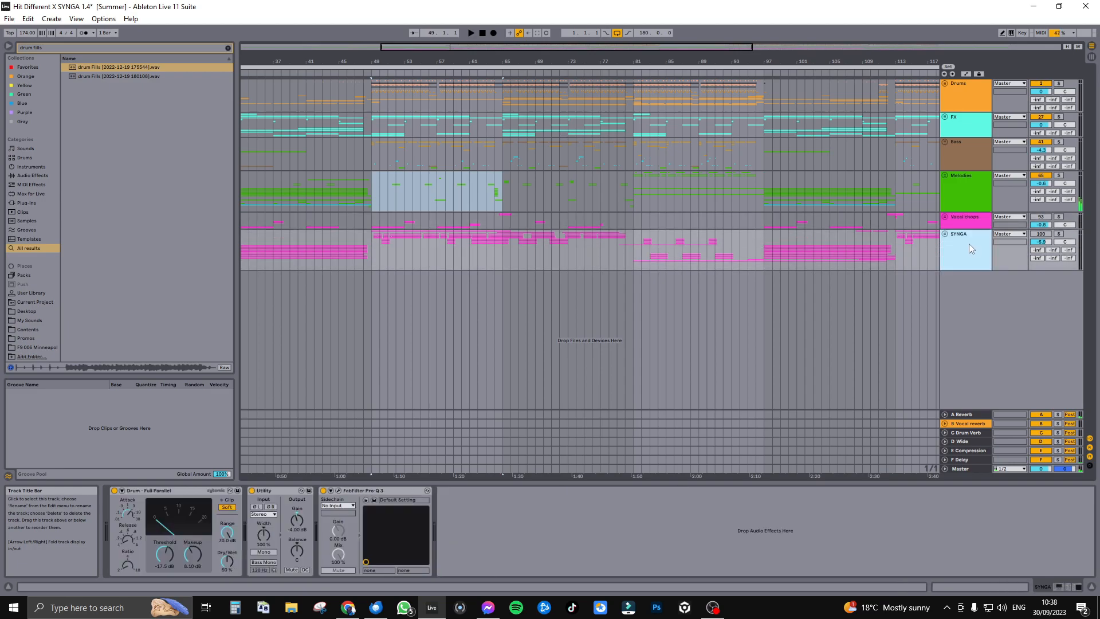
Step: Activate the SYNGA group, make its lane taller, and unfold its tracks
drag(568, 46, 523, 37)
click(989, 263)
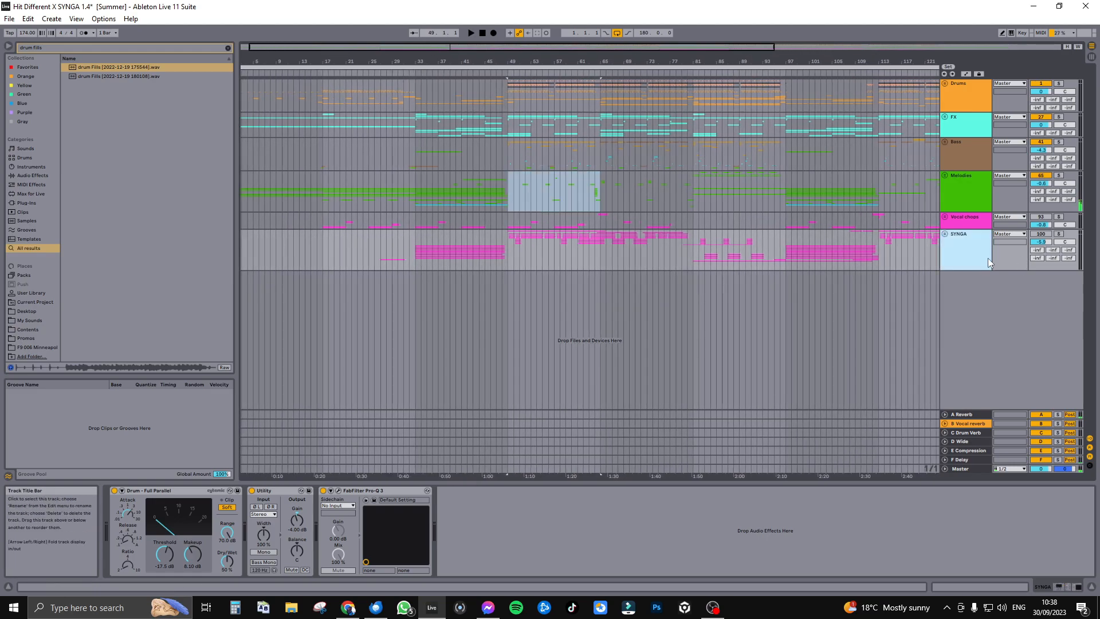
click(1039, 234)
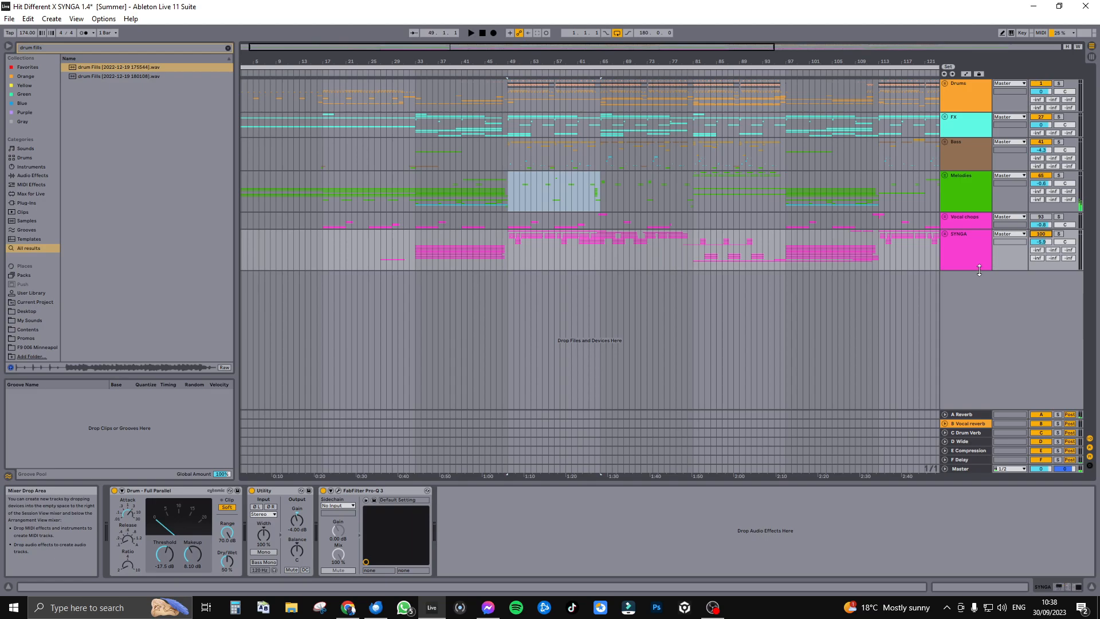
drag(979, 270, 979, 280)
scroll(739, 264, down, 10)
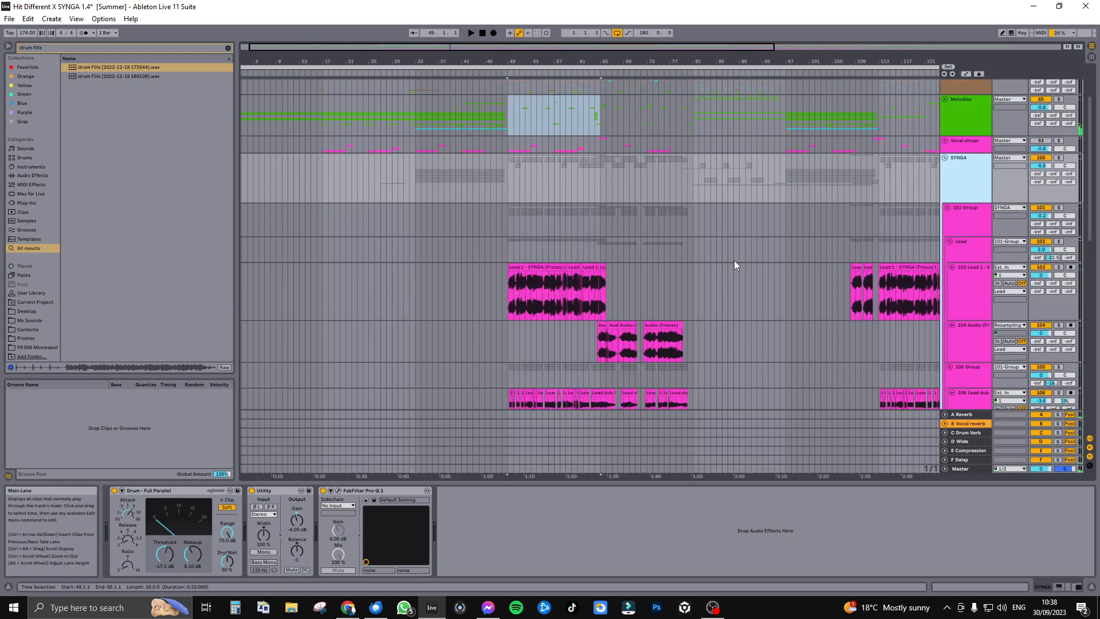
scroll(696, 260, up, 6)
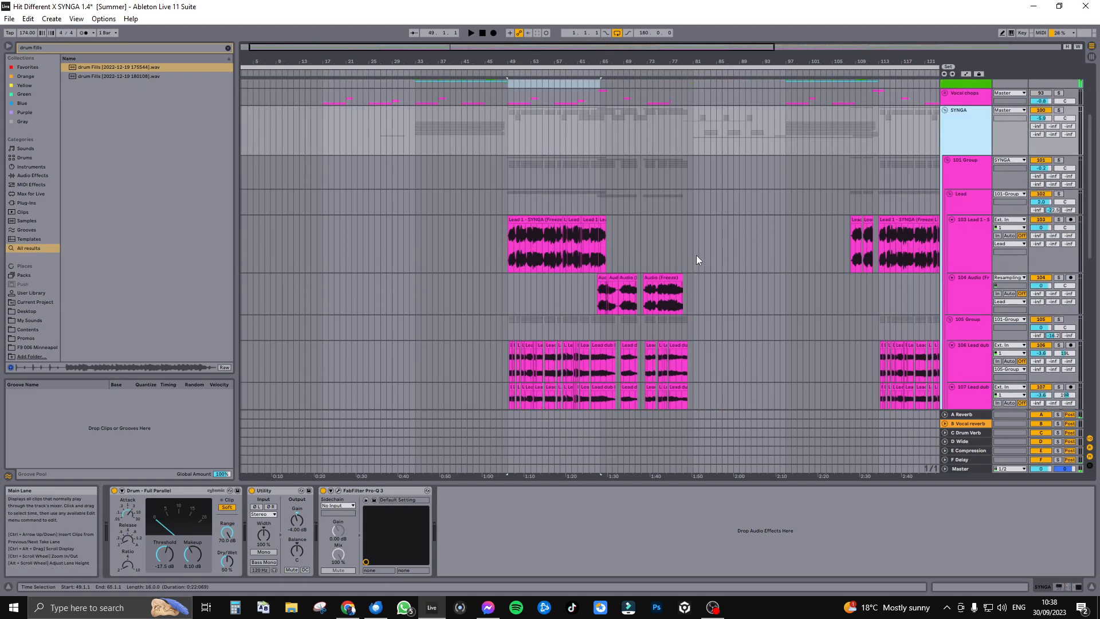
Step: Mark the SYNGA vocals from bar 49 to 65 and from bar 49 to 81, then place the insert marker at bar 33
right_click(491, 141)
click(555, 198)
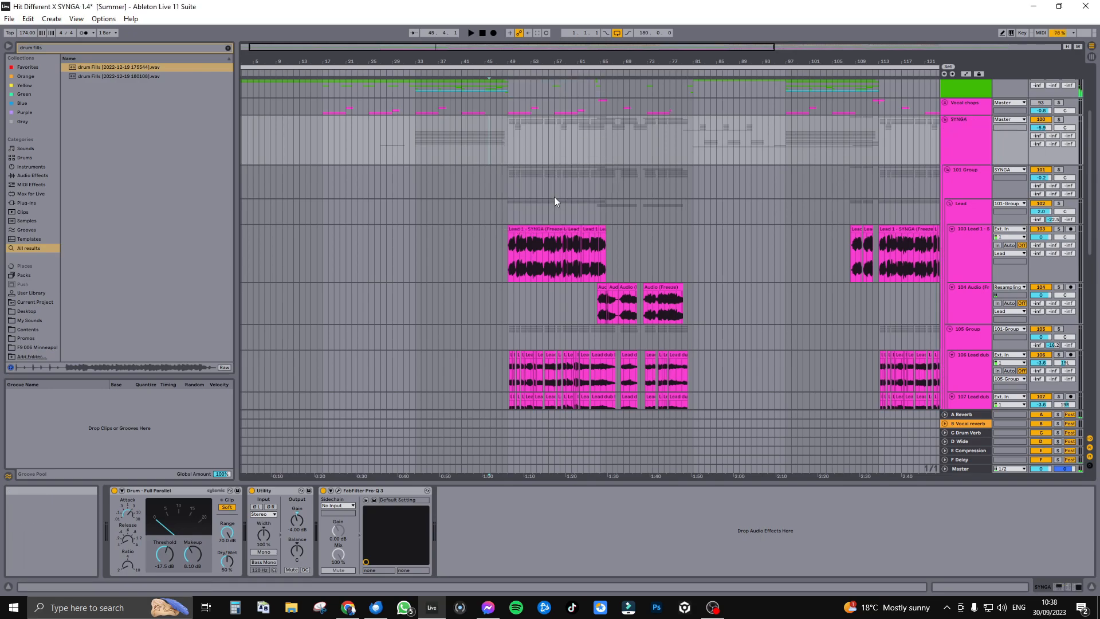
drag(501, 137, 604, 155)
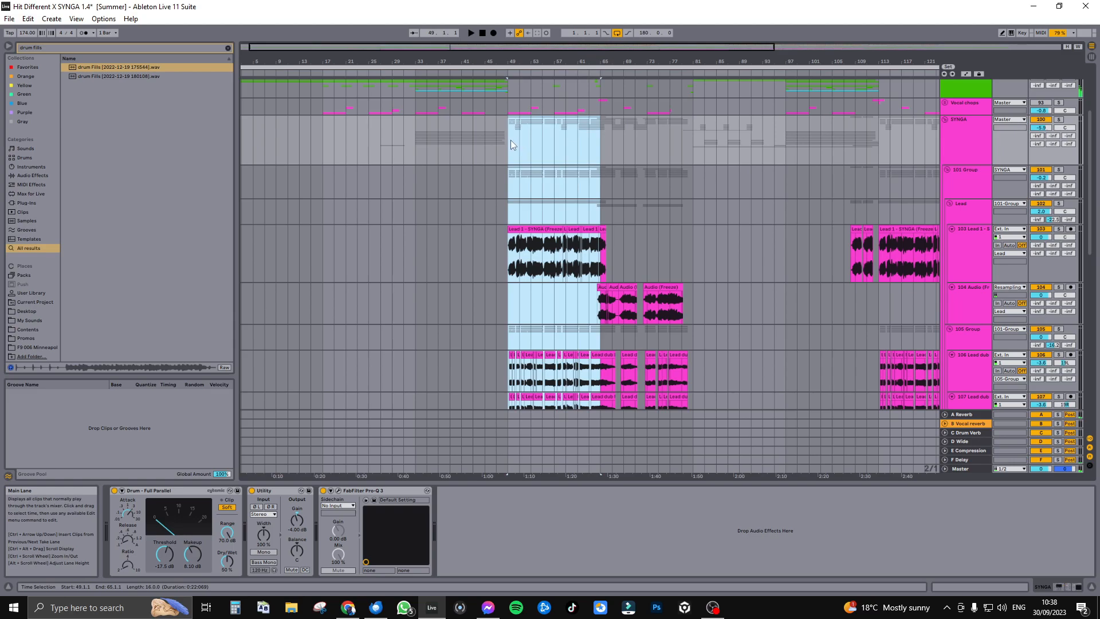
drag(511, 151, 692, 166)
click(425, 151)
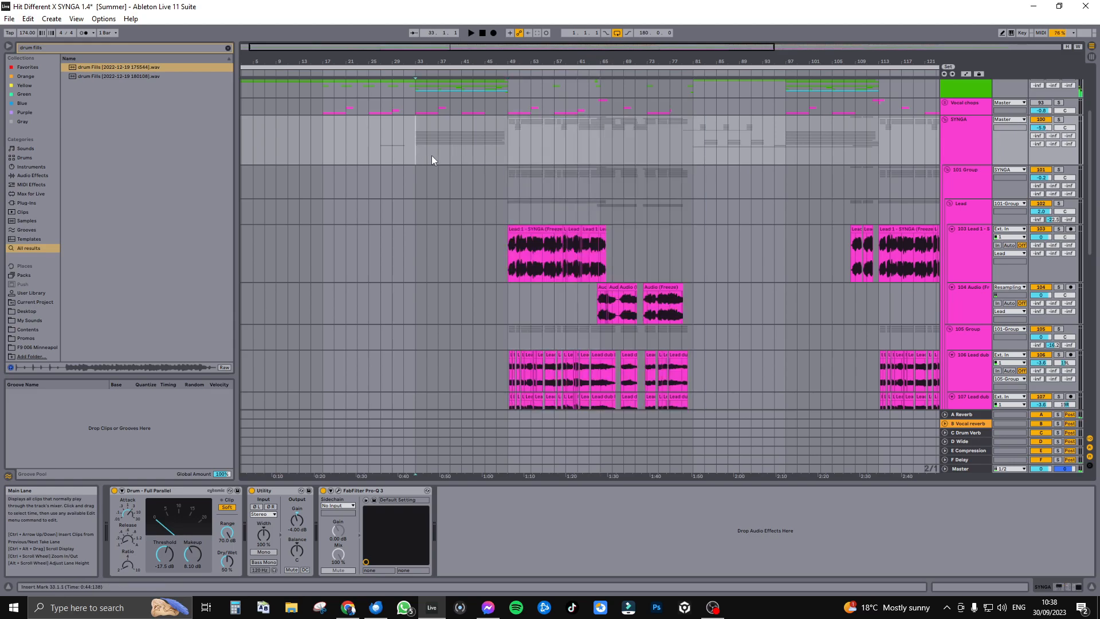
Step: Select the Choral group inside SYNGA and unfold its tracks
scroll(727, 225, down, 5)
scroll(644, 225, up, 1)
scroll(829, 250, up, 3)
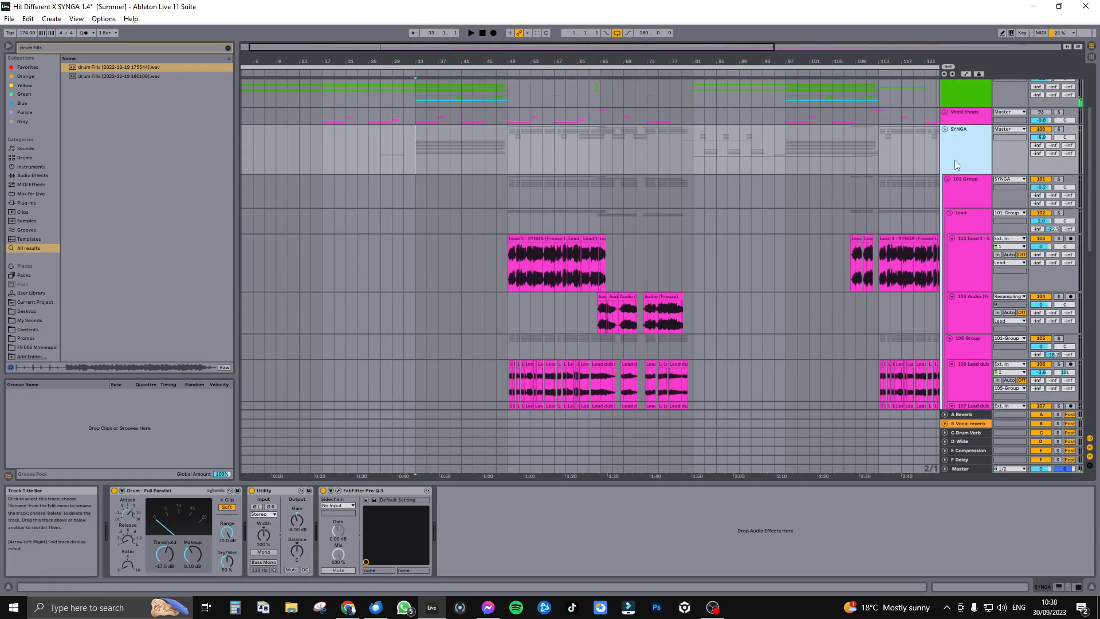
scroll(1088, 234, down, 5)
scroll(1087, 233, down, 6)
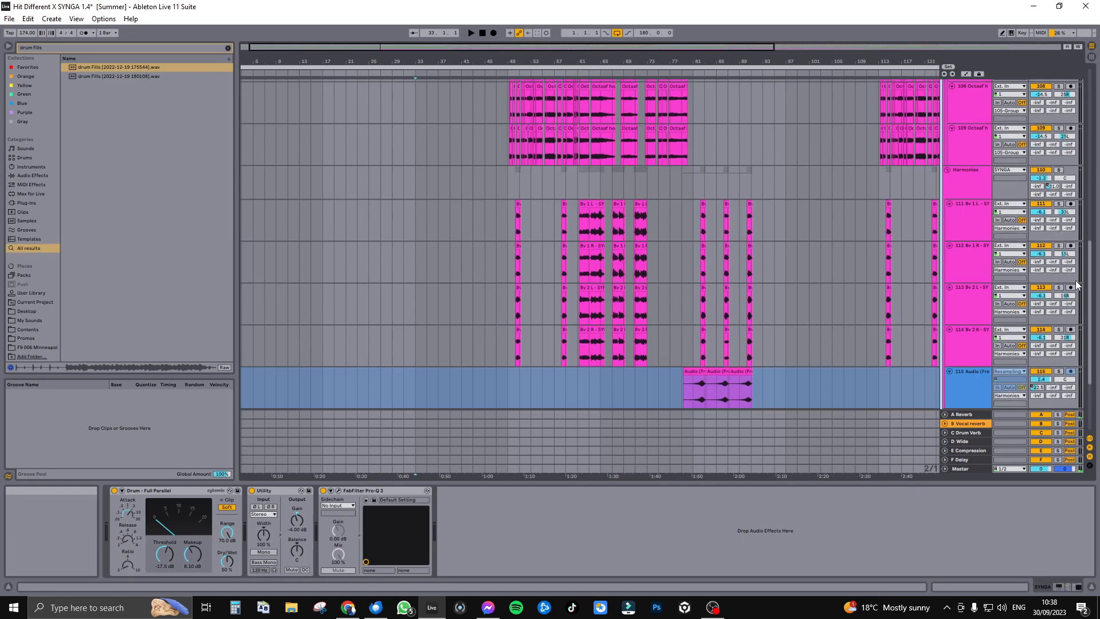
click(986, 297)
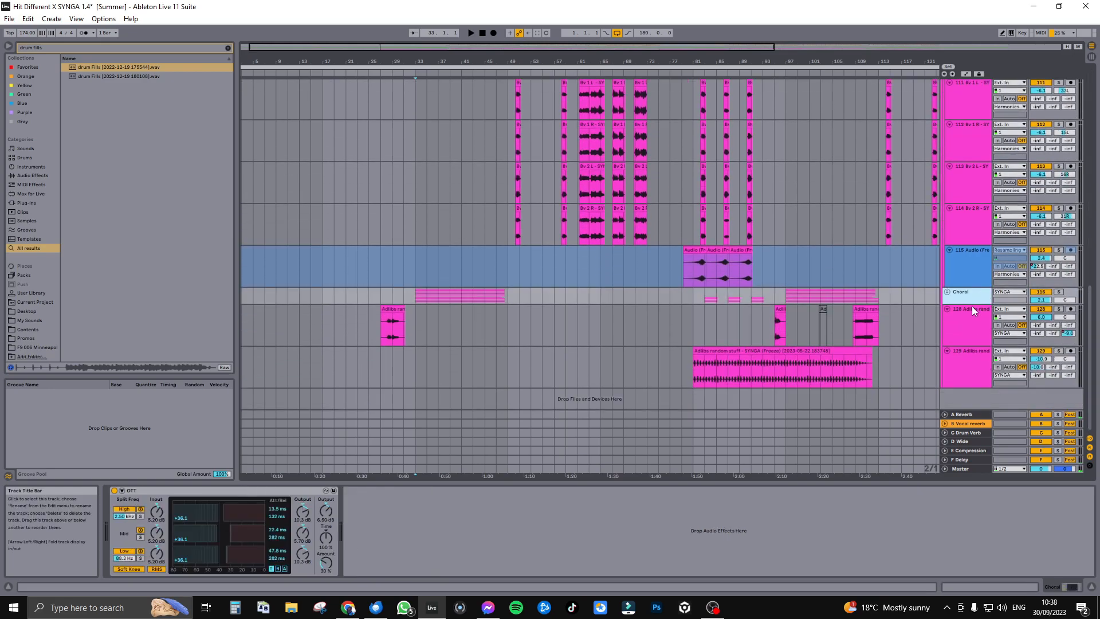
key(Right)
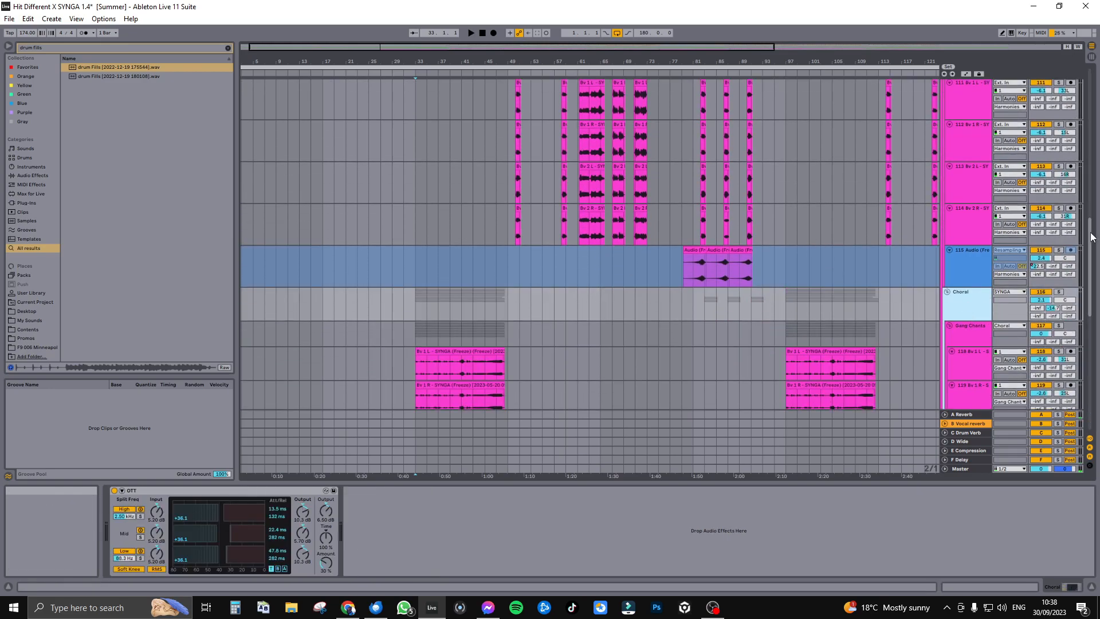
scroll(1080, 319, down, 6)
drag(1080, 319, 1095, 76)
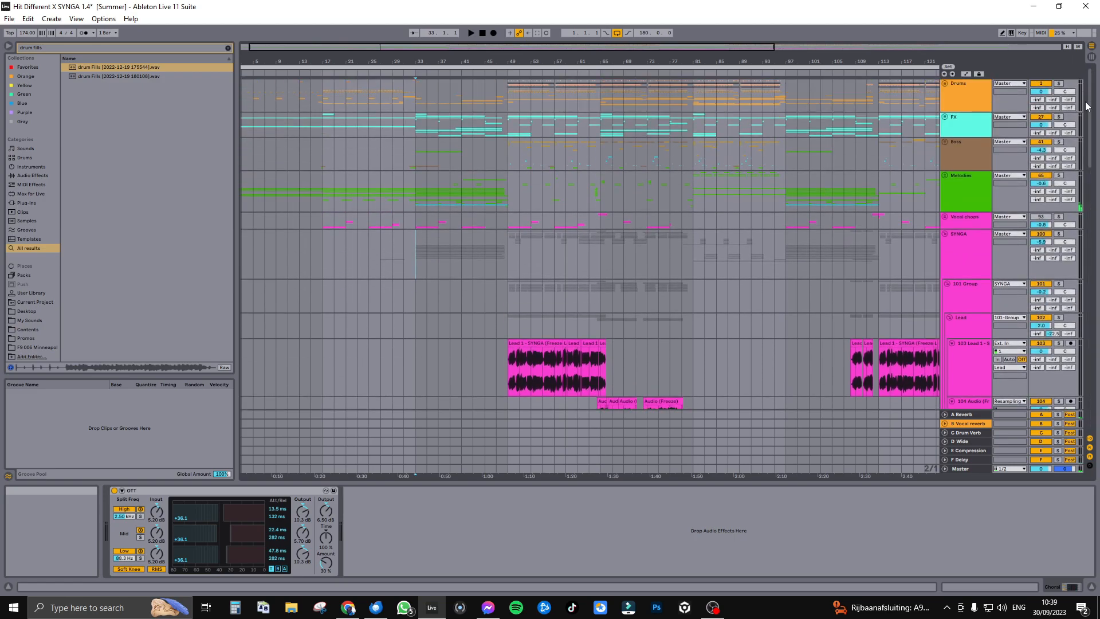
drag(1091, 104, 1082, 154)
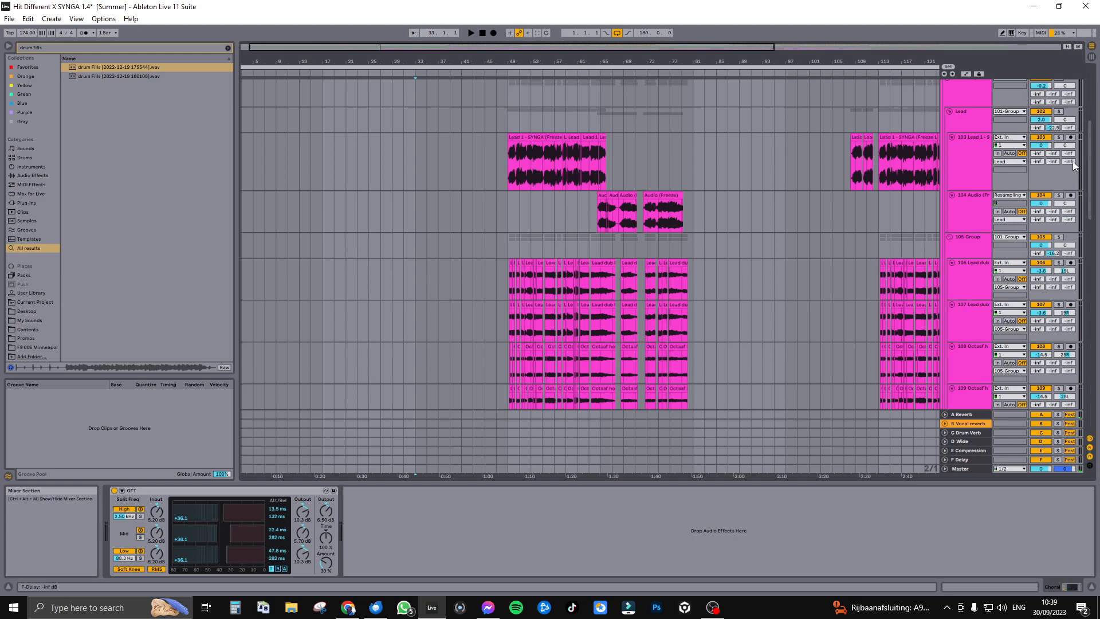
drag(1090, 136, 1091, 86)
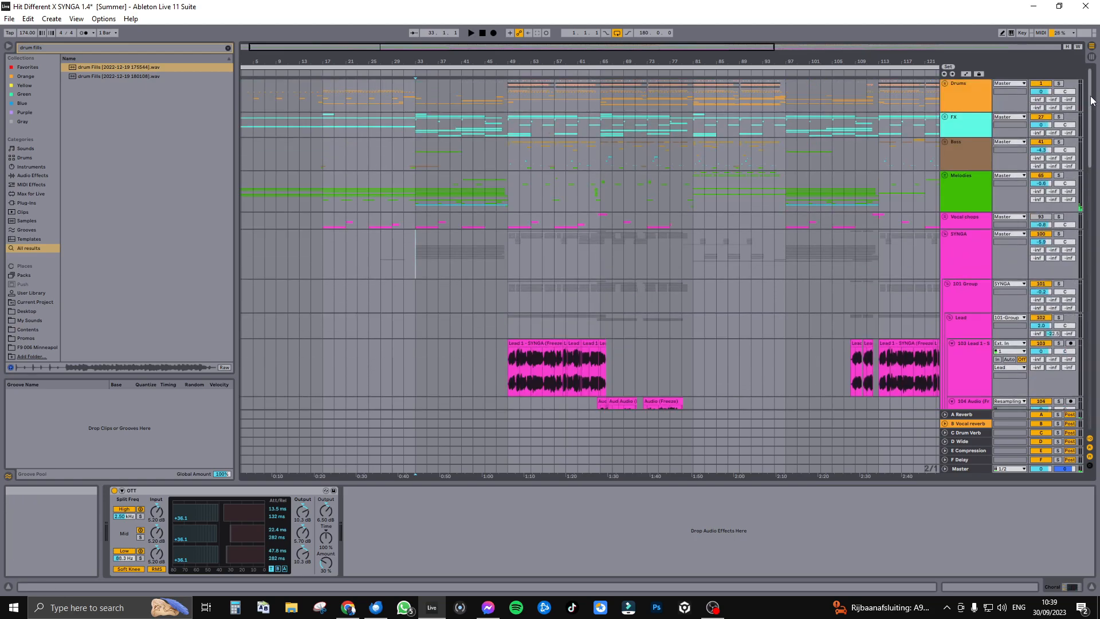
Step: Solo the Choral group and play it from bar 33
drag(1089, 104, 1076, 246)
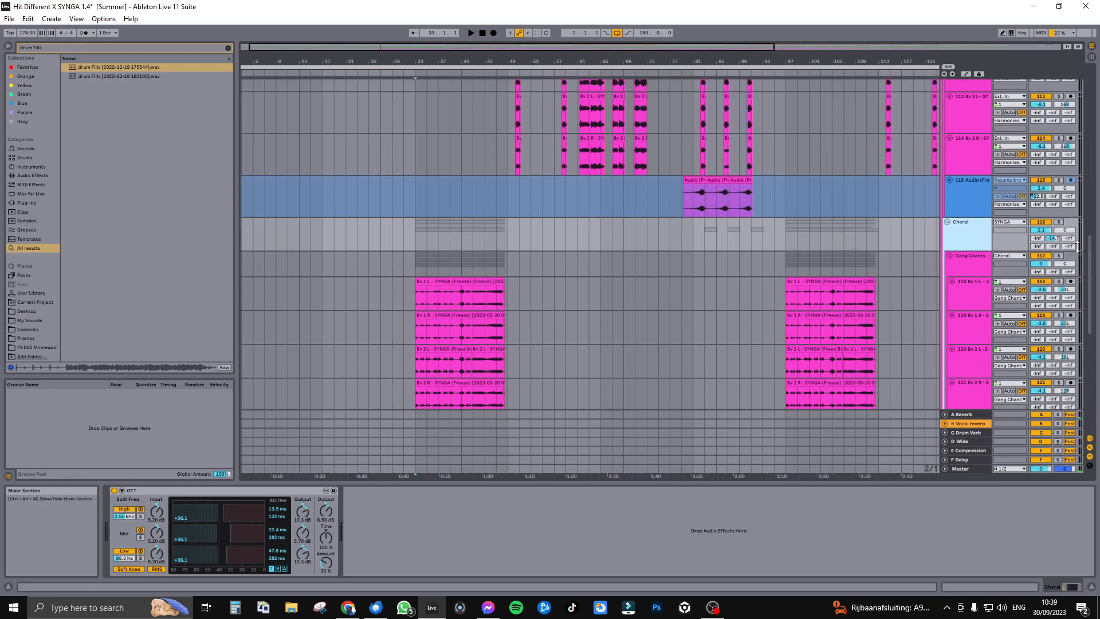
scroll(729, 298, down, 2)
click(417, 163)
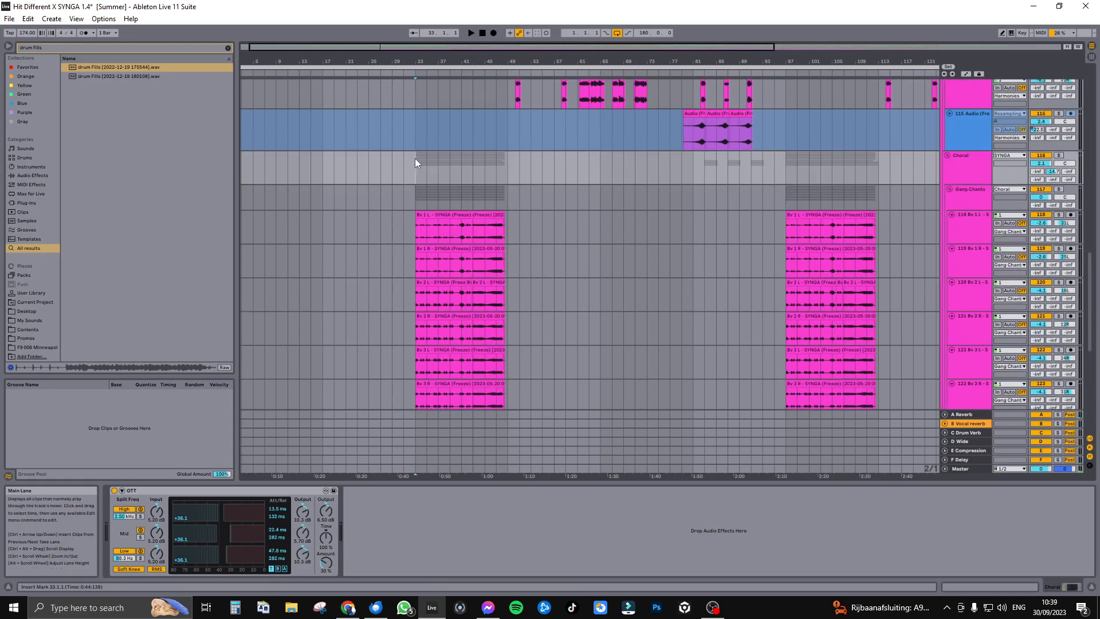
click(1059, 156)
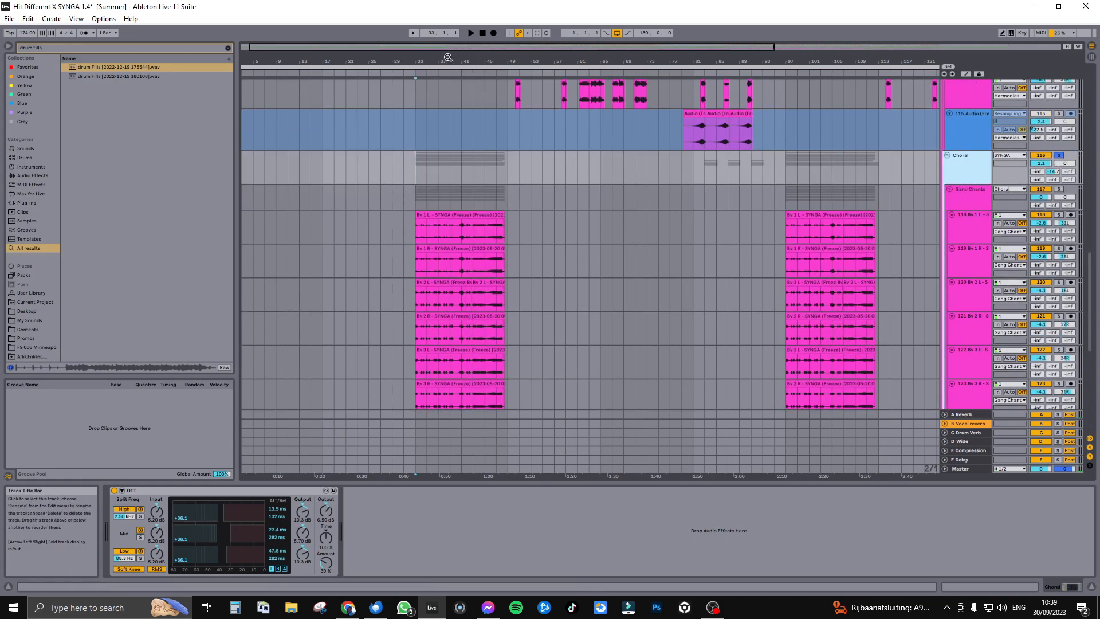
key(plus)
key(plus)
key(space)
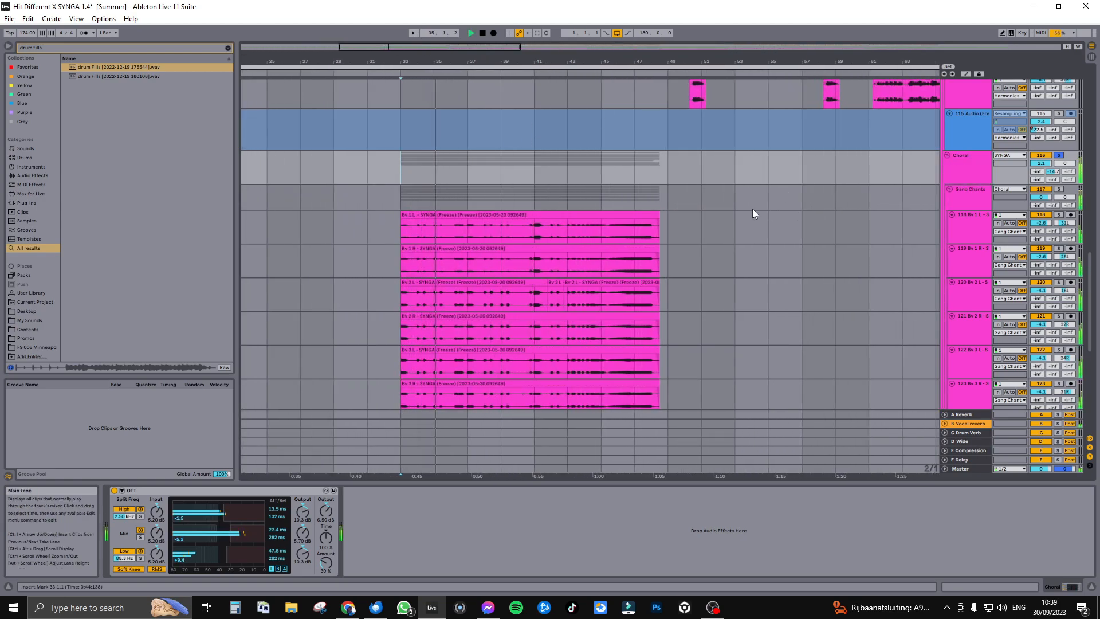
scroll(753, 213, down, 2)
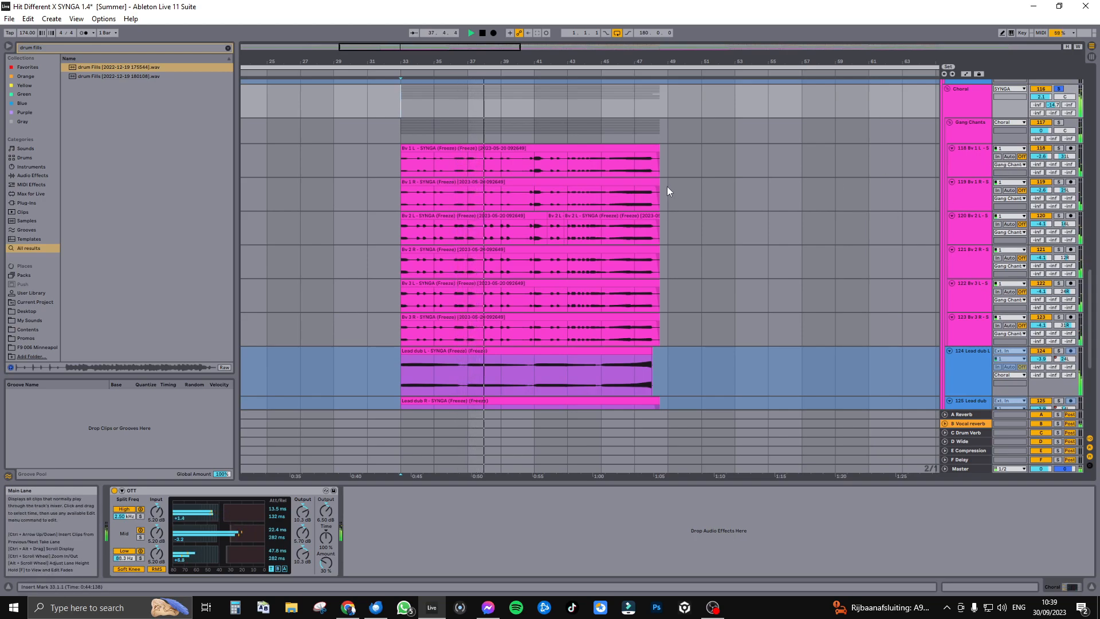
Step: Solo the Gang Chants tracks 118 to 122 one at a time, playing each from bar 33
key(space)
click(1059, 148)
key(space)
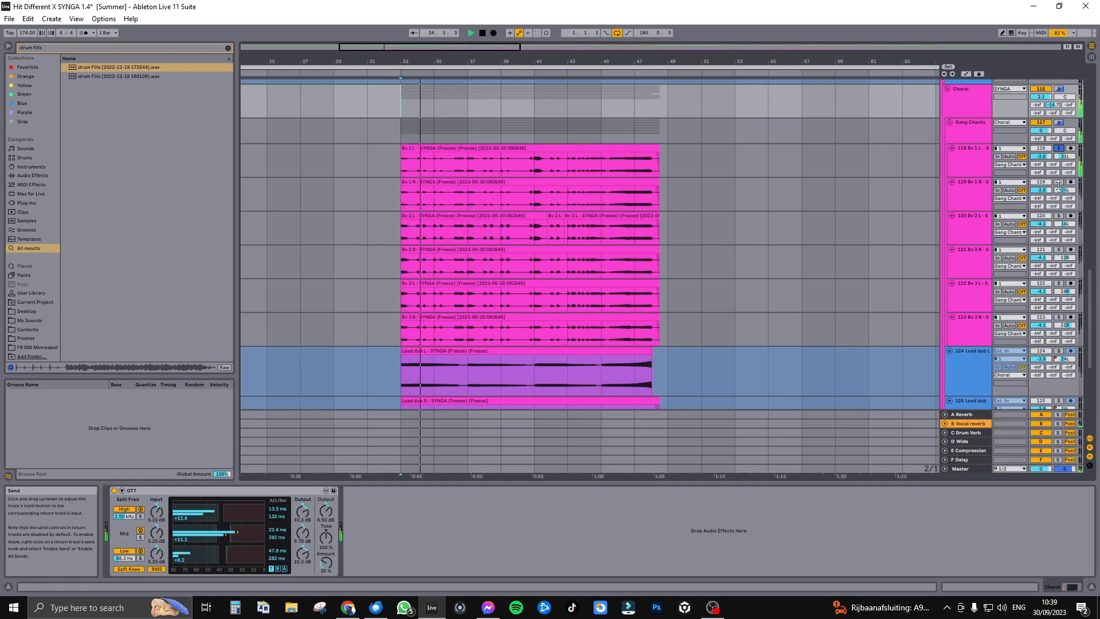
click(1059, 183)
key(space)
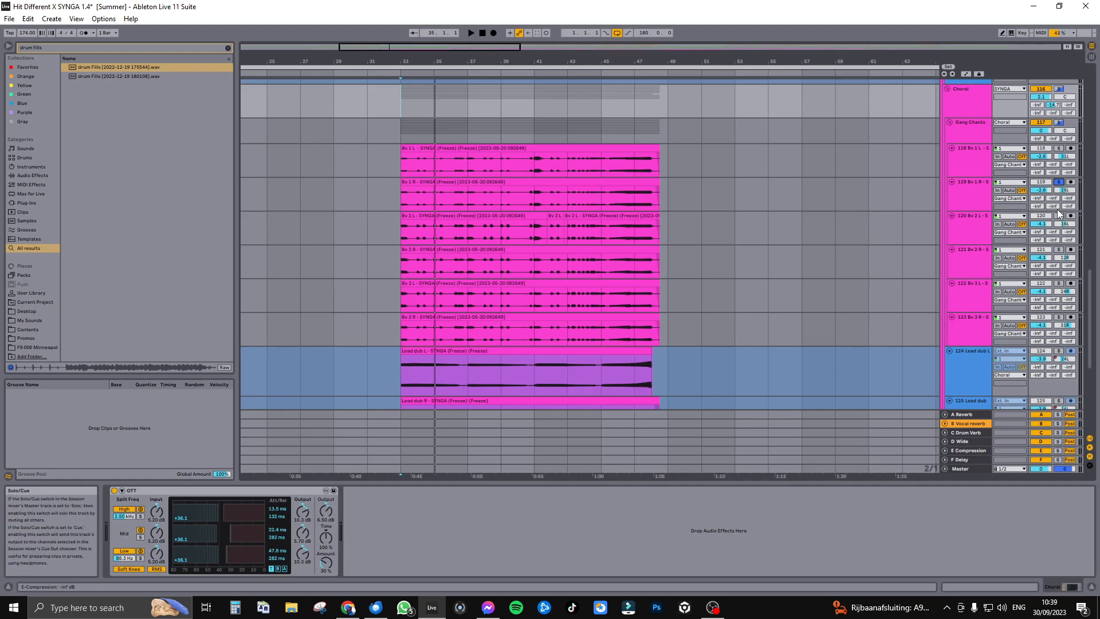
key(space)
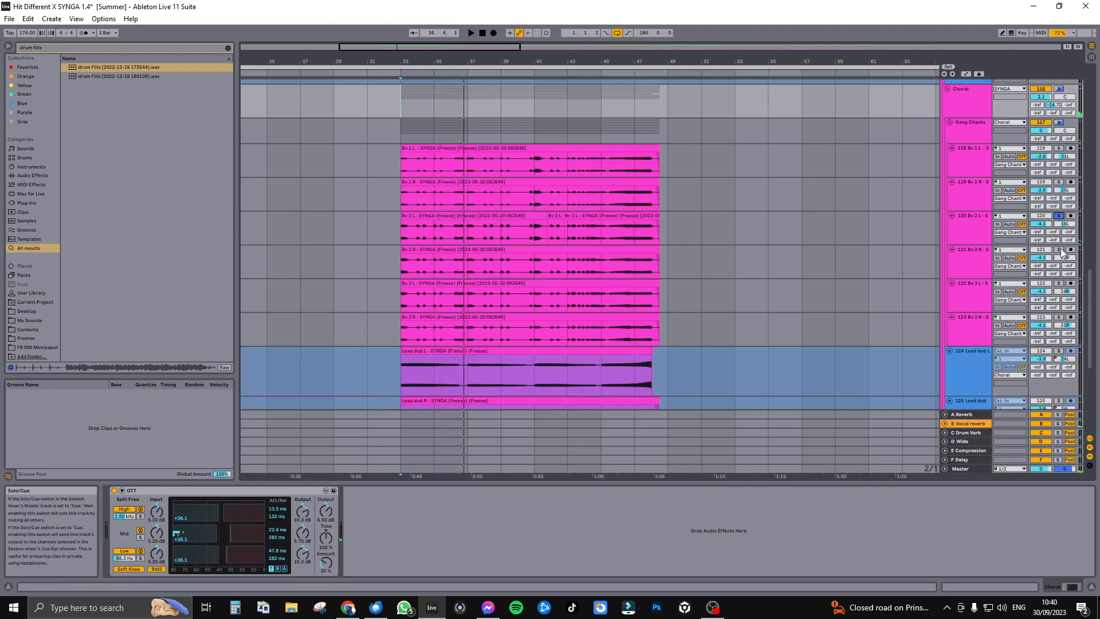
key(space)
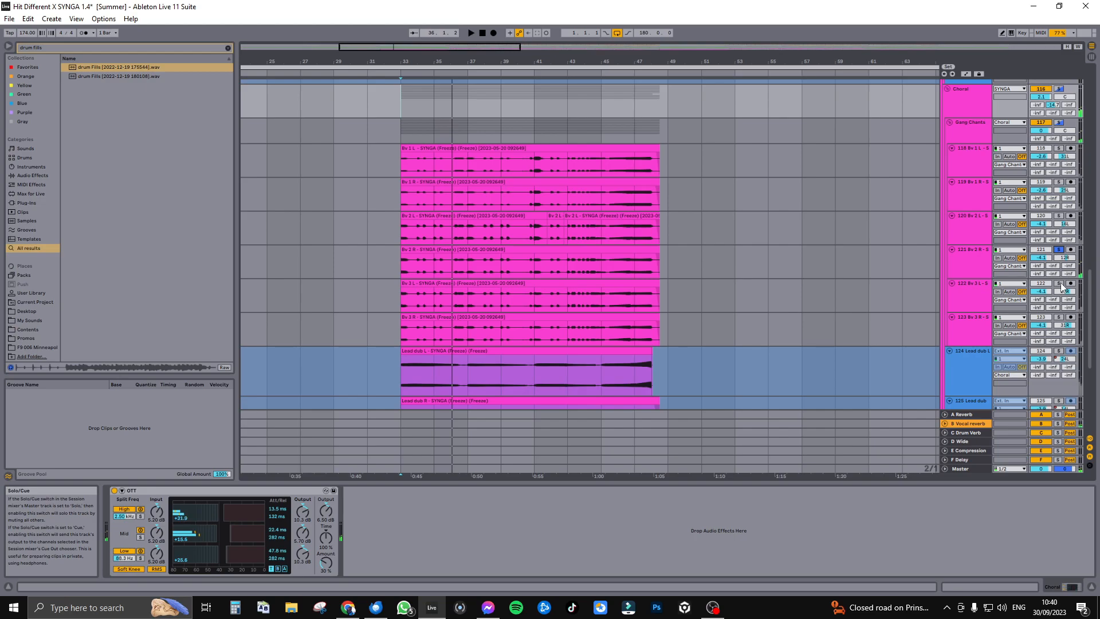
key(space)
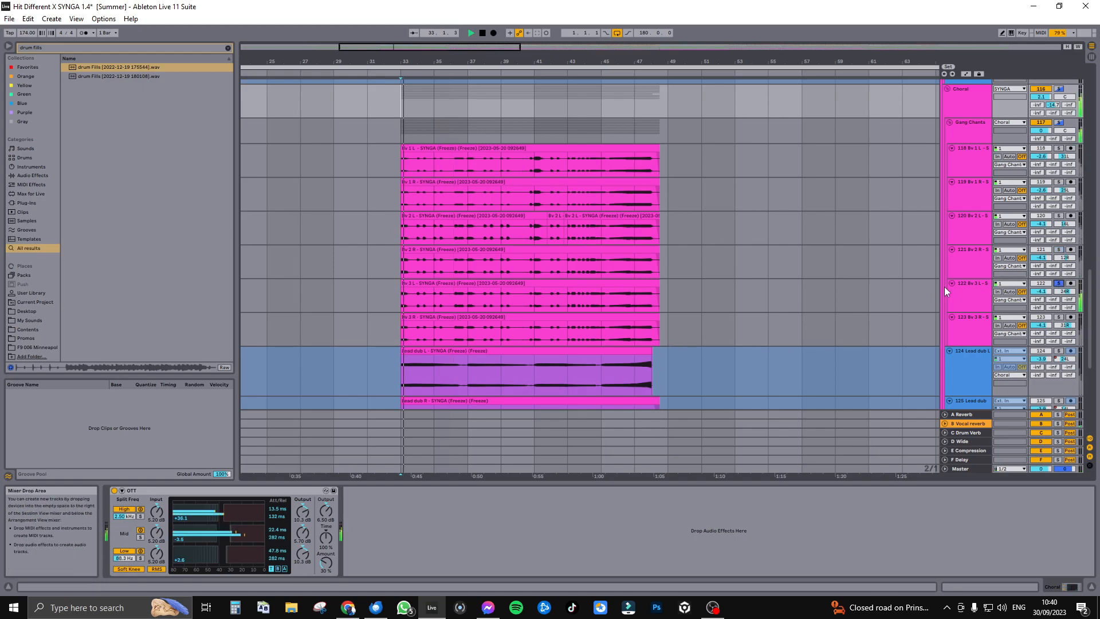
Step: Finish auditioning the soloed Gang Chants track 122, then mark the Gang Chants group from bar 33 to 41
key(space)
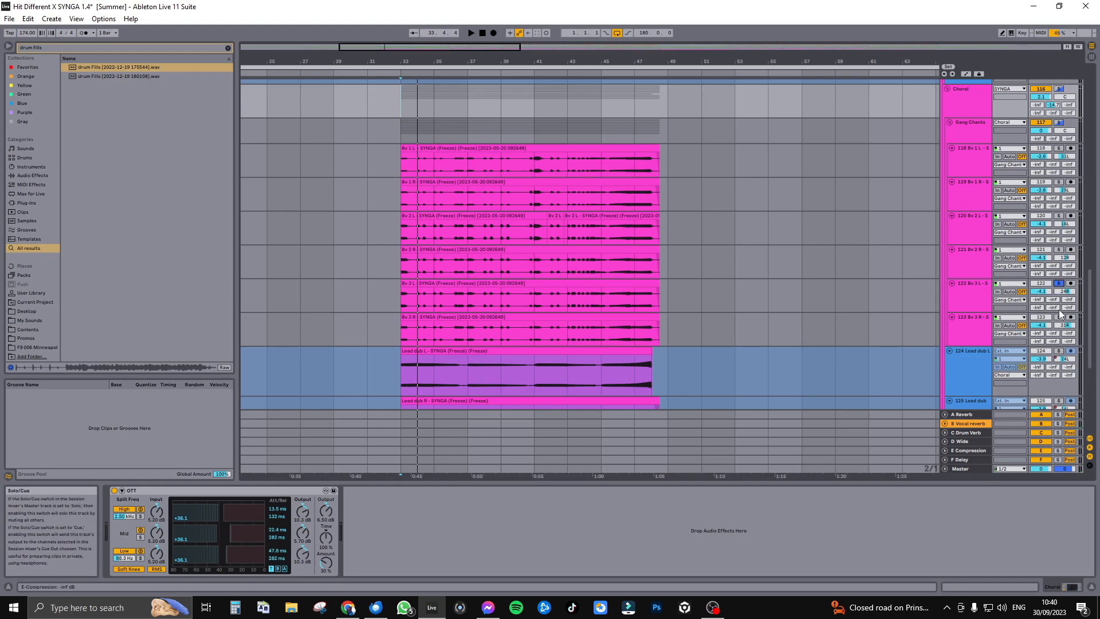
key(space)
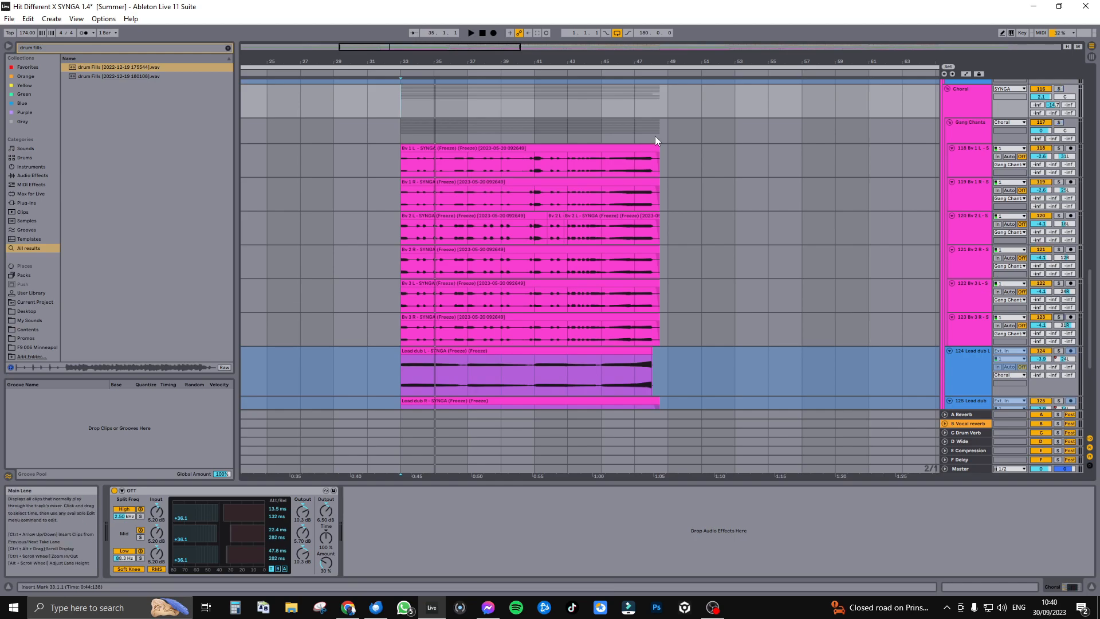
drag(410, 126, 535, 125)
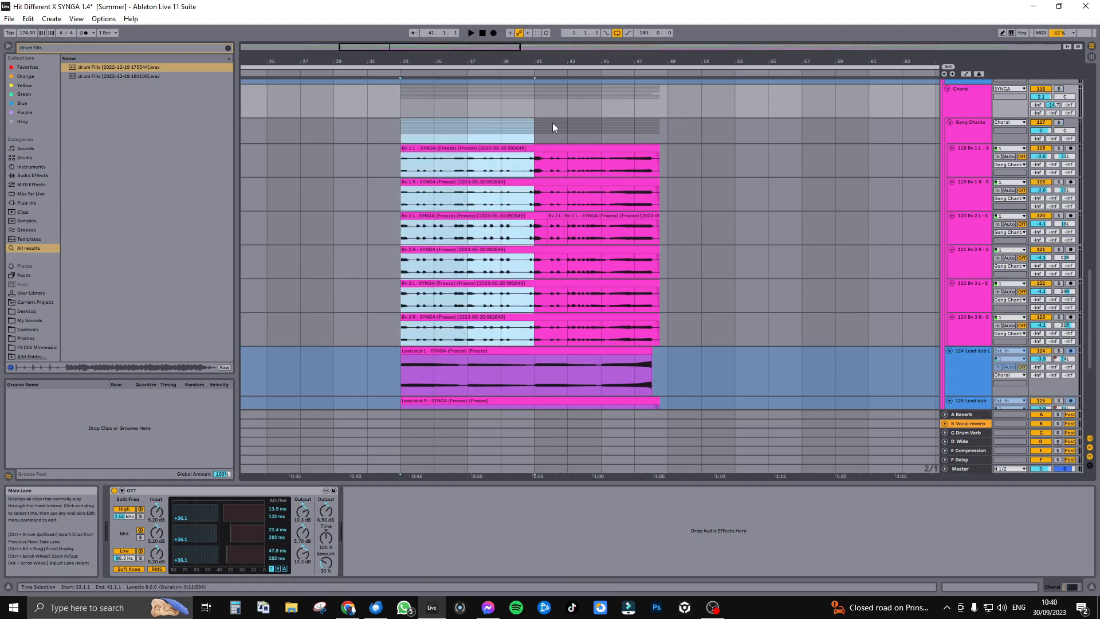
click(976, 131)
Step: Solo the Choral group, play it from bar 33, and mark it from bar 33 to 49
click(978, 113)
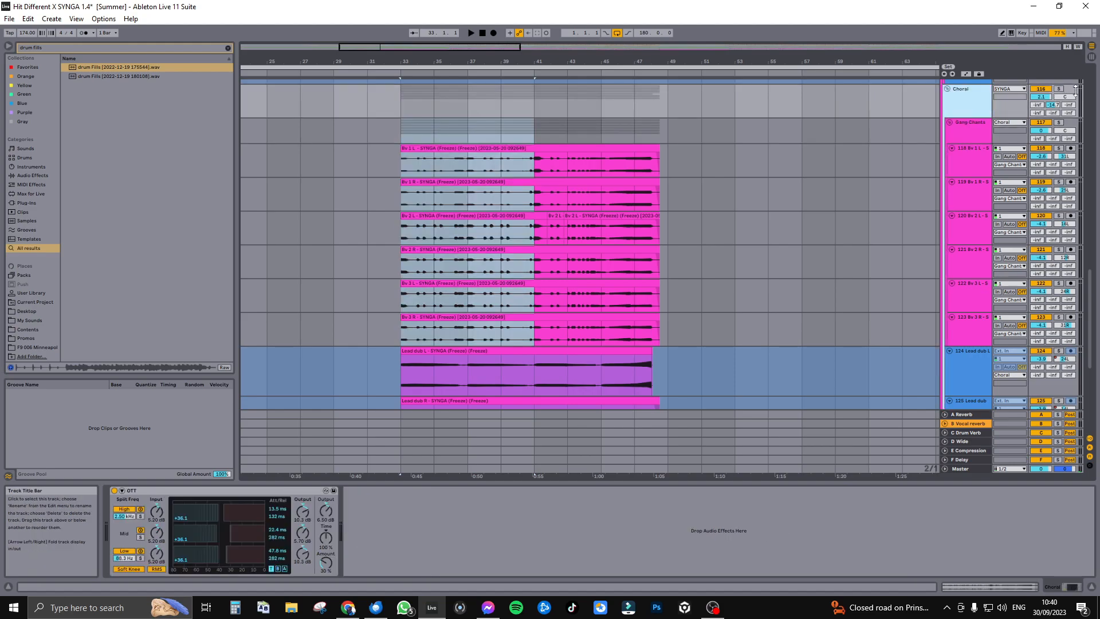
click(1058, 89)
key(space)
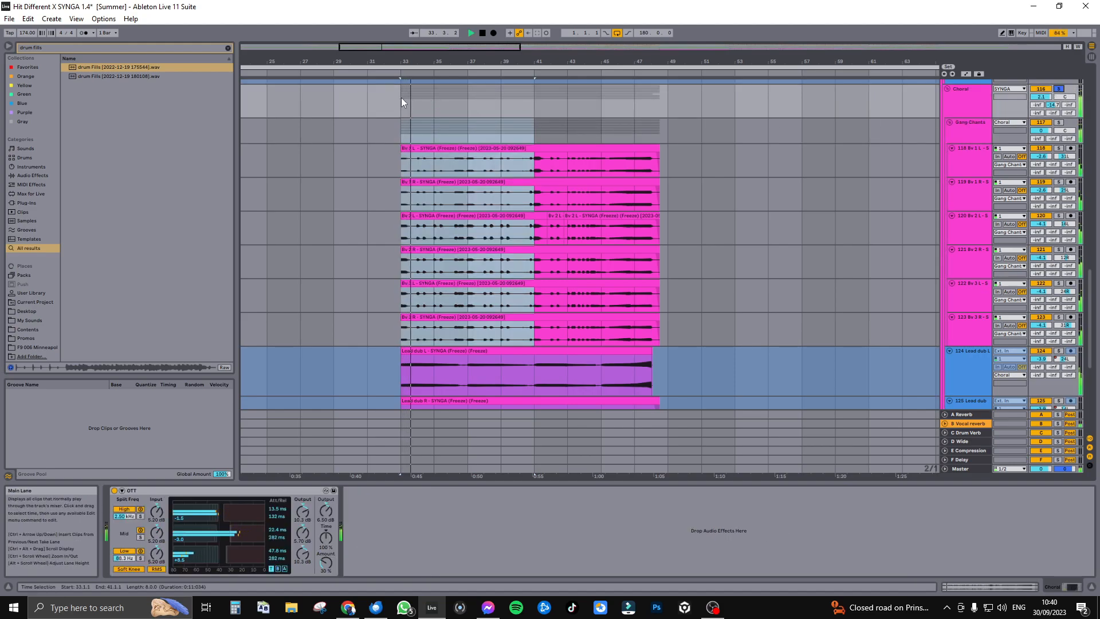
drag(401, 97, 669, 112)
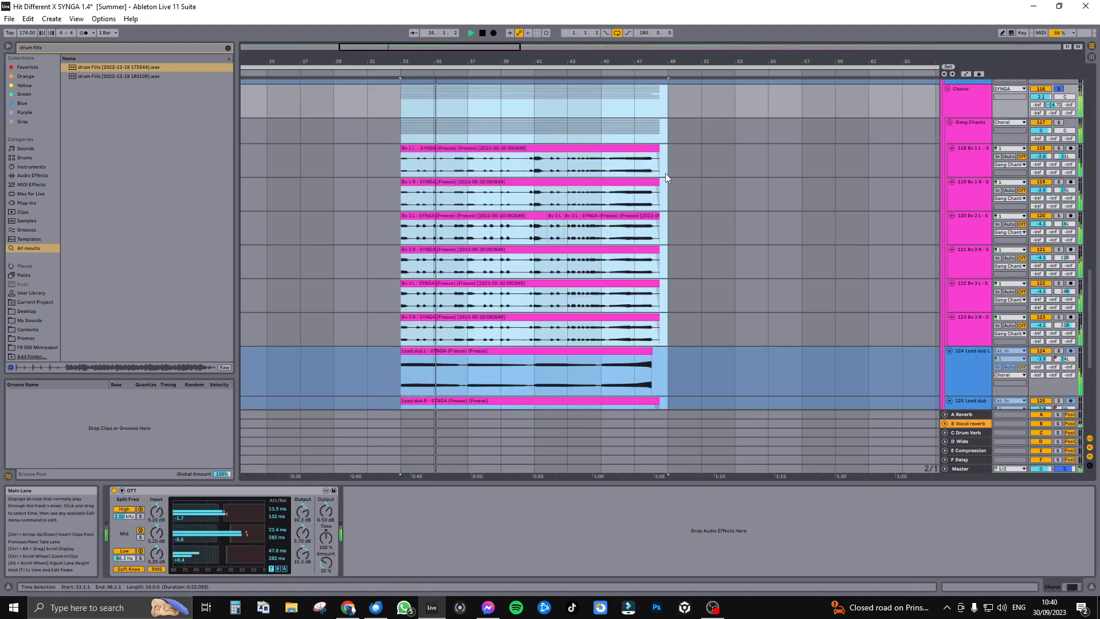
key(space)
Step: Solo the two Lead dub tracks, 124 and 125, one at a time and play each from bar 33
scroll(697, 231, down, 5)
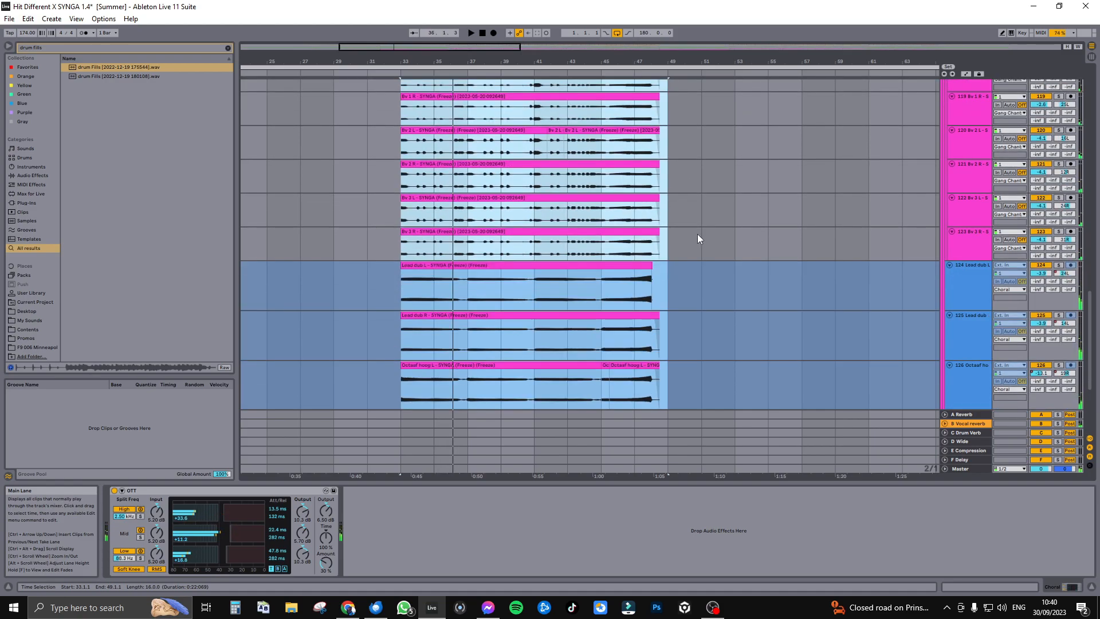
click(977, 234)
click(1060, 208)
key(space)
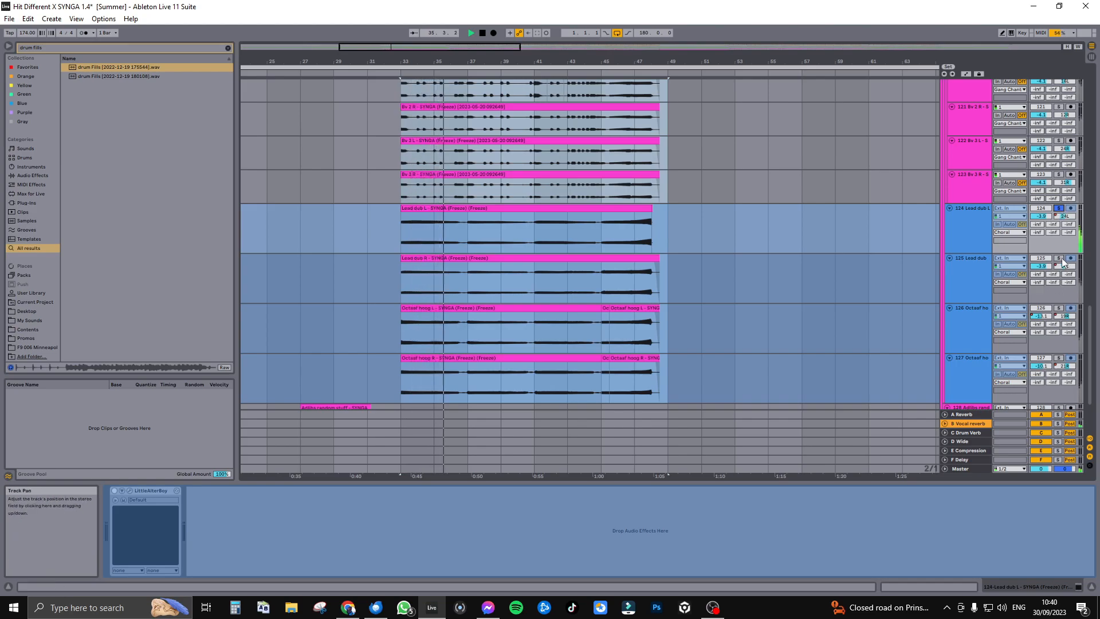
key(space)
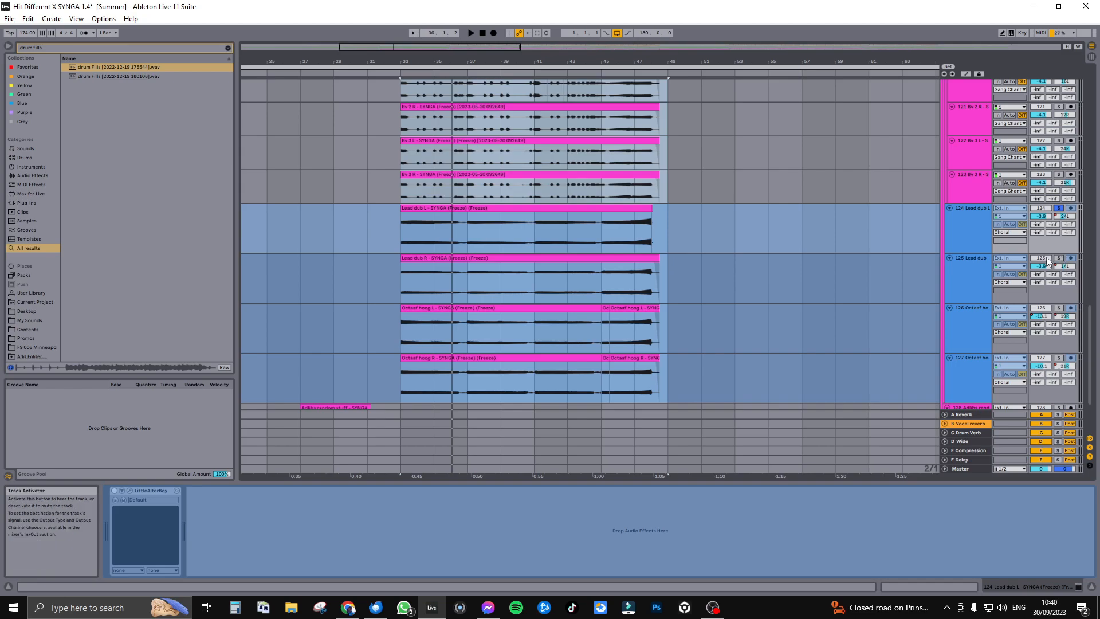
click(1060, 259)
key(space)
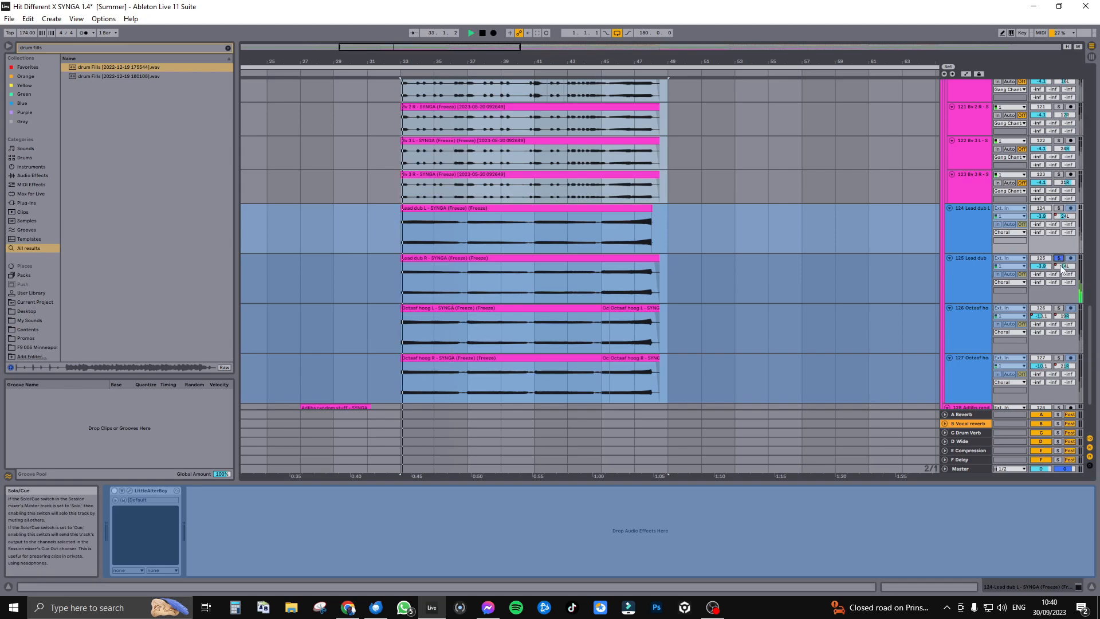
Step: Solo the two Octaaf hoog tracks, 126 and 127, one at a time and play each from bar 33
click(1058, 309)
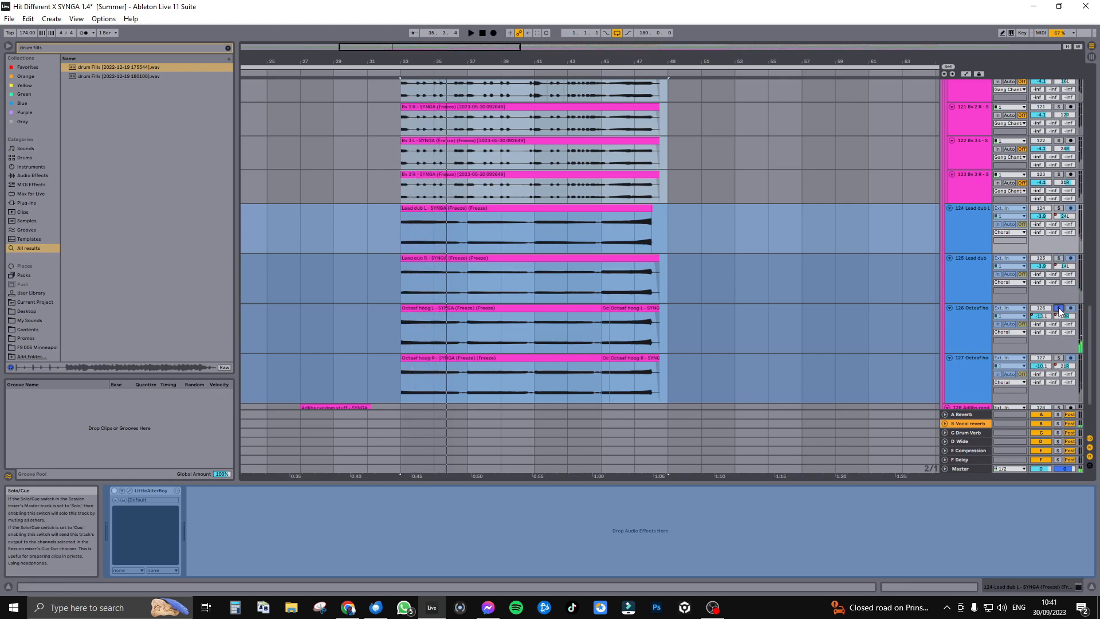
click(1059, 359)
scroll(906, 283, down, 2)
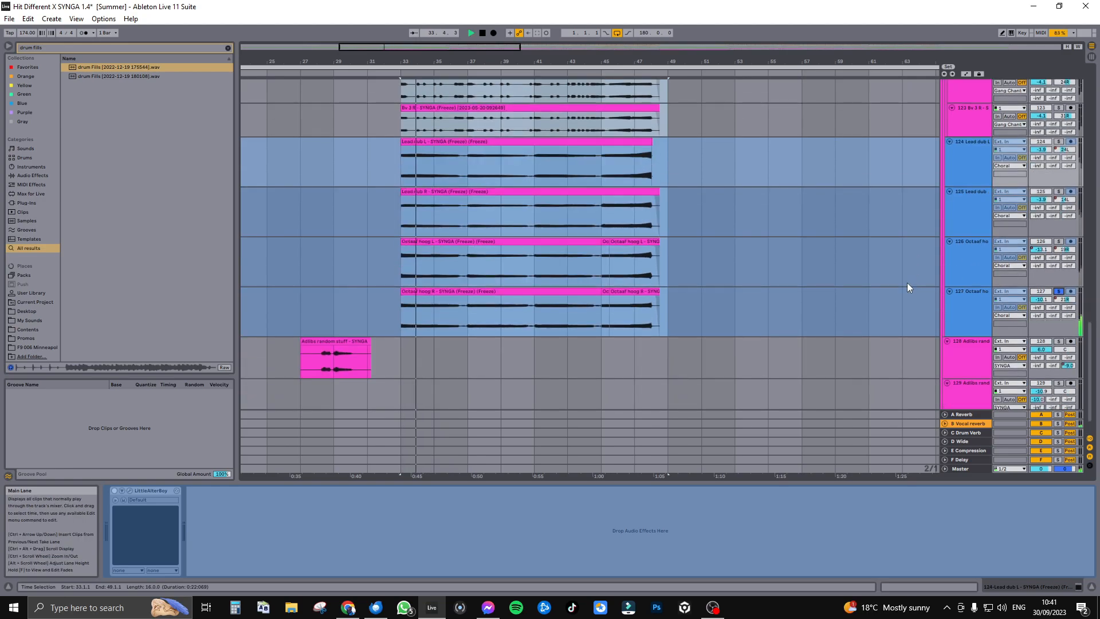
key(space)
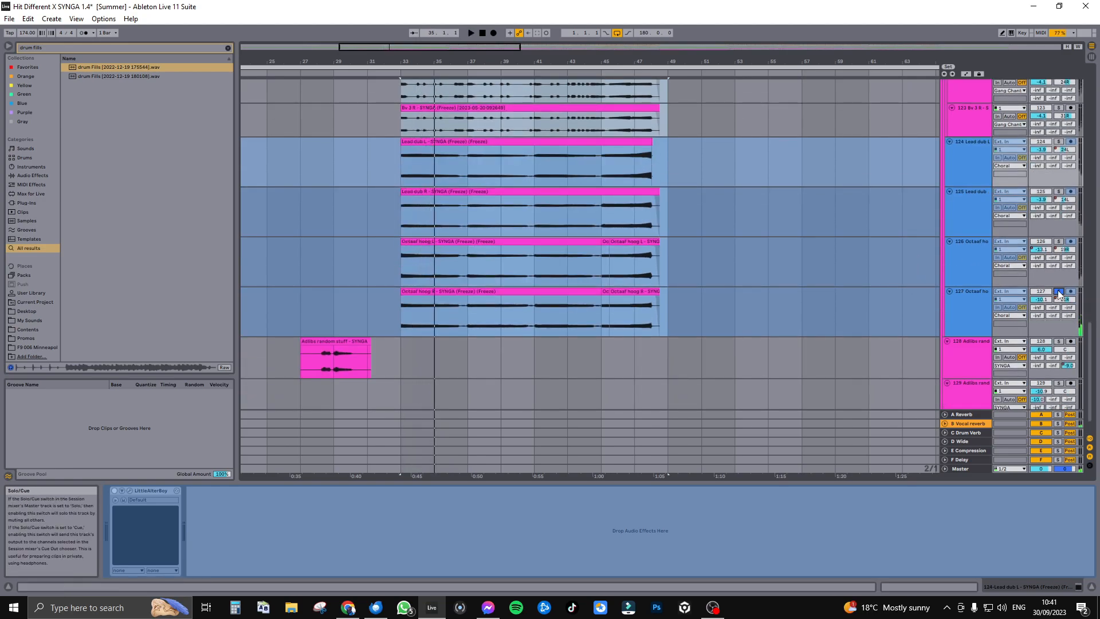
Step: Solo the whole Choral group, mark it from bar 33 to 49, and play that section
scroll(826, 219, up, 8)
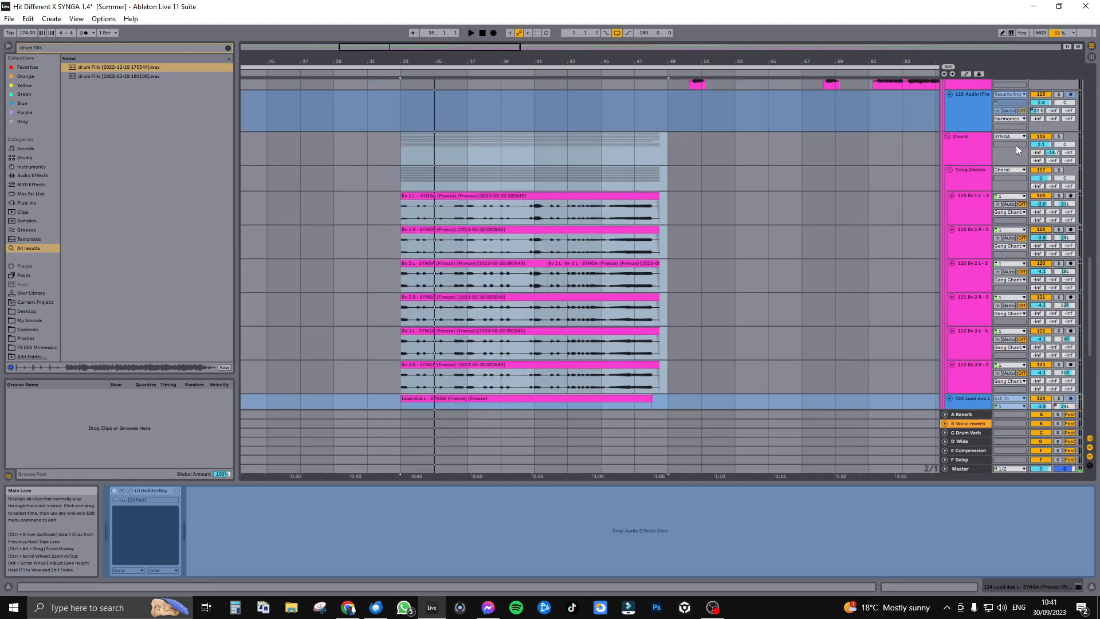
click(972, 150)
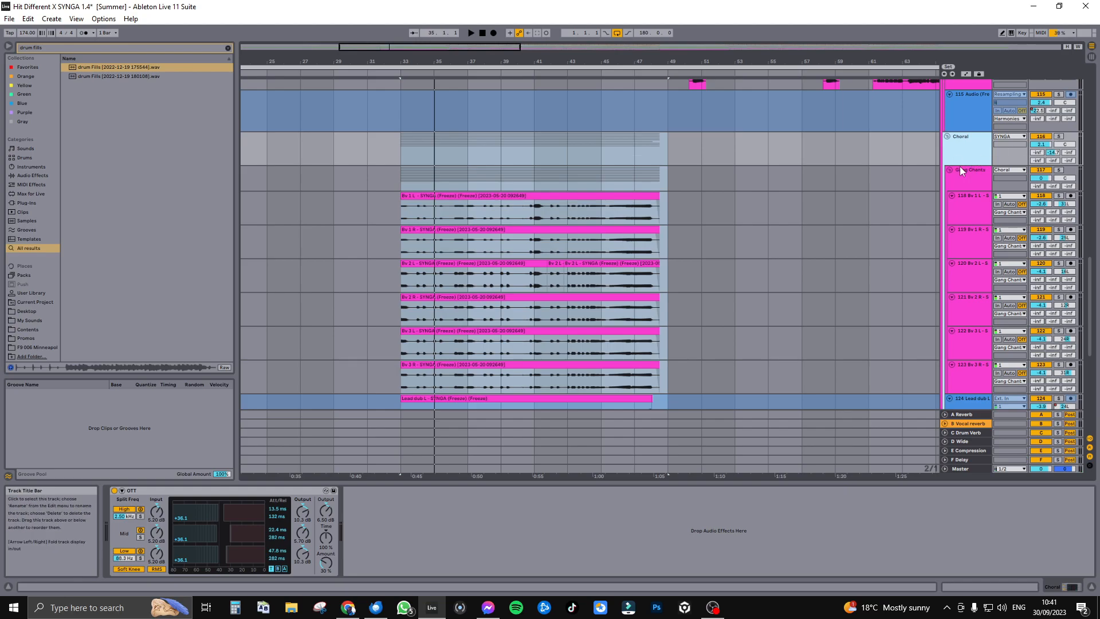
click(1059, 137)
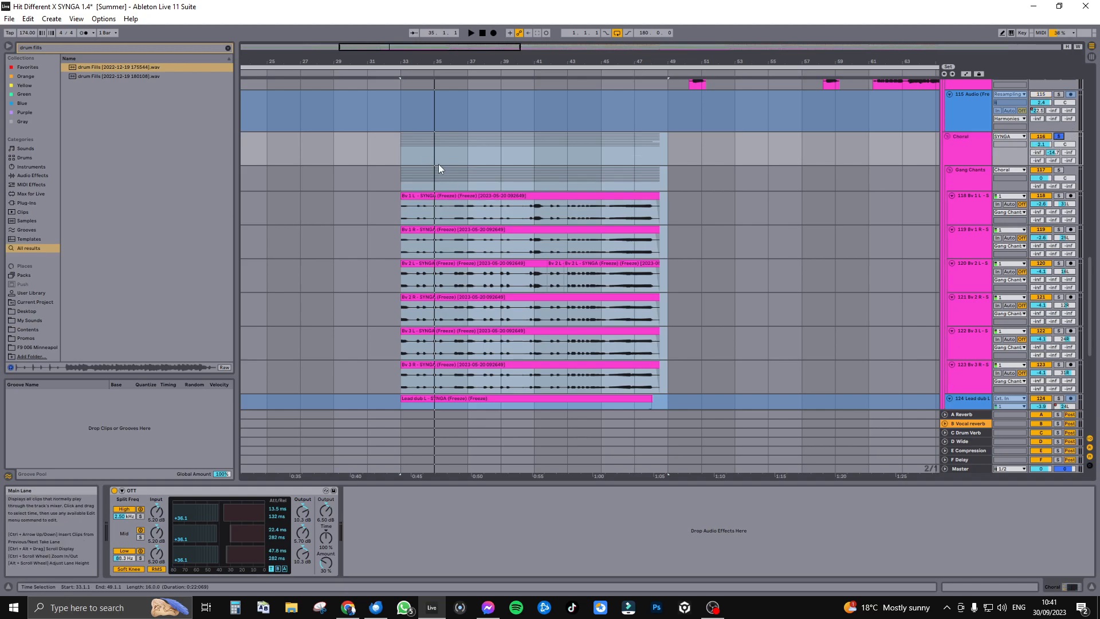
click(408, 154)
drag(400, 144, 675, 162)
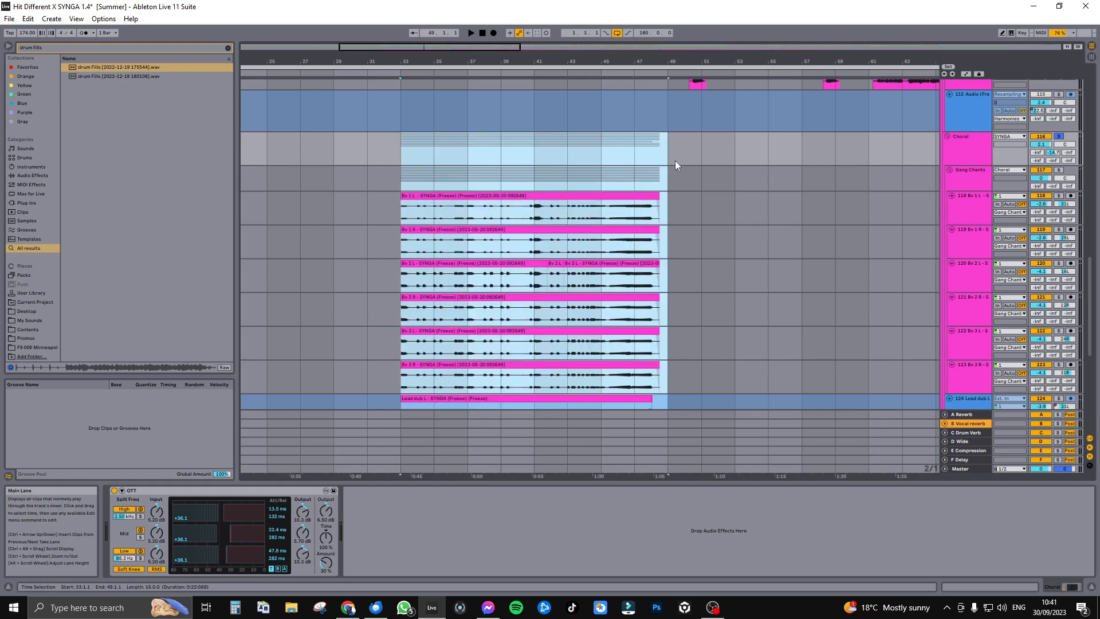
key(space)
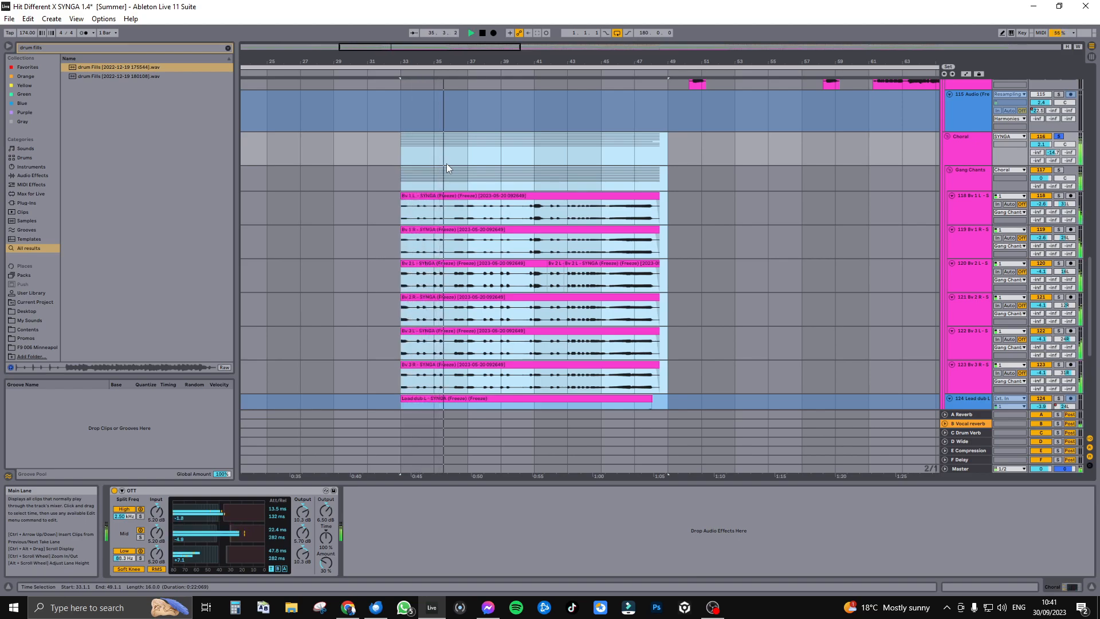
scroll(826, 126, up, 3)
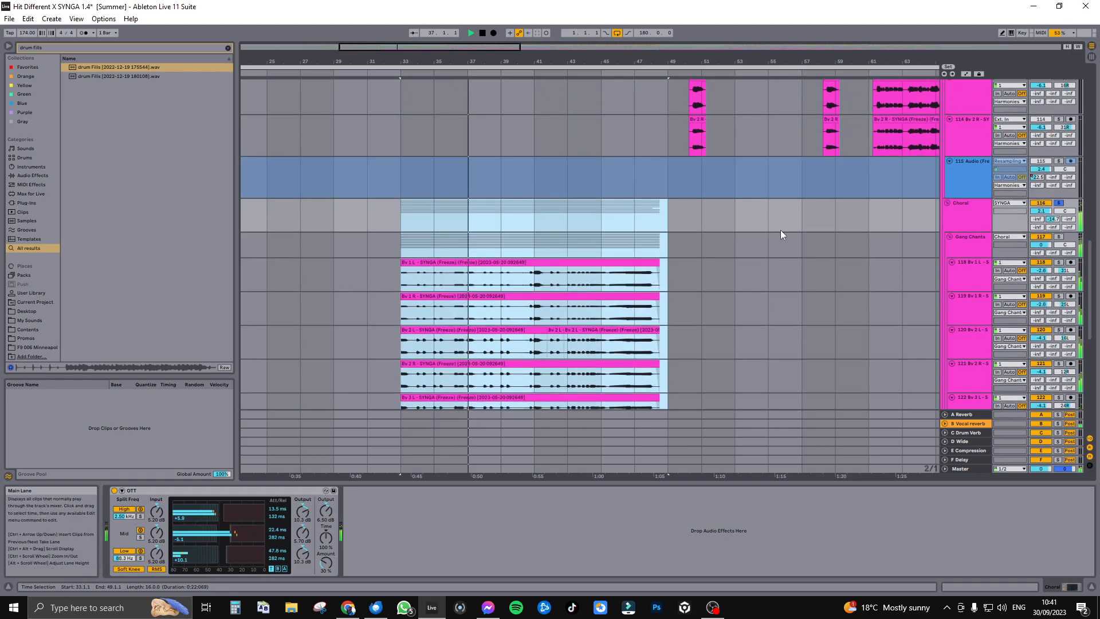
key(space)
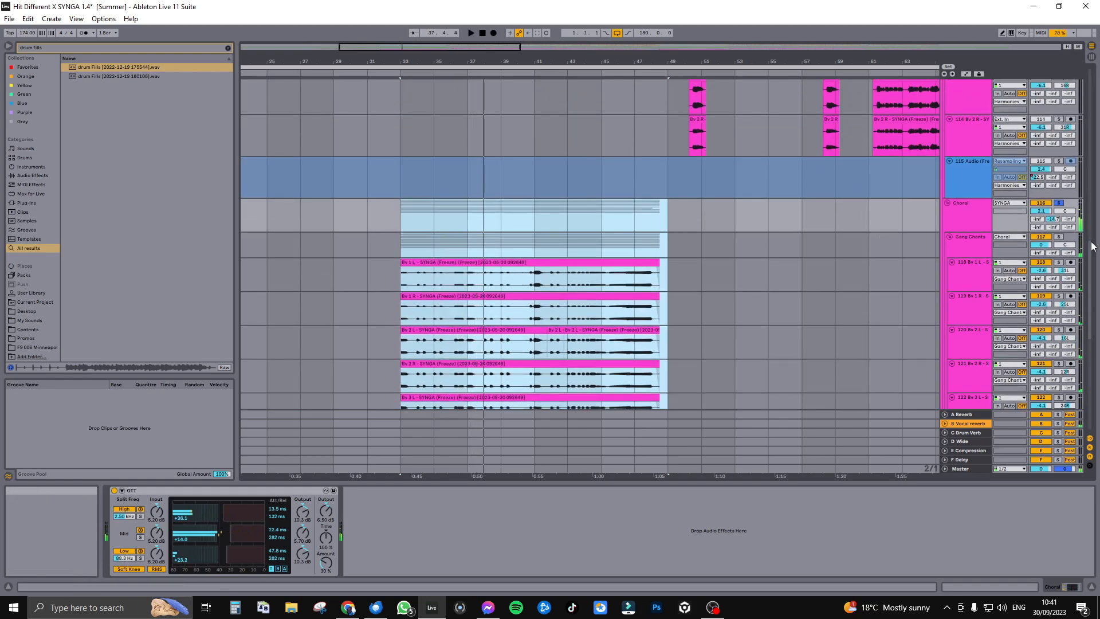
Step: Mark the area around the Adlibs random stuff clip on track 128 from bar 25 to 33
drag(1091, 250, 1082, 344)
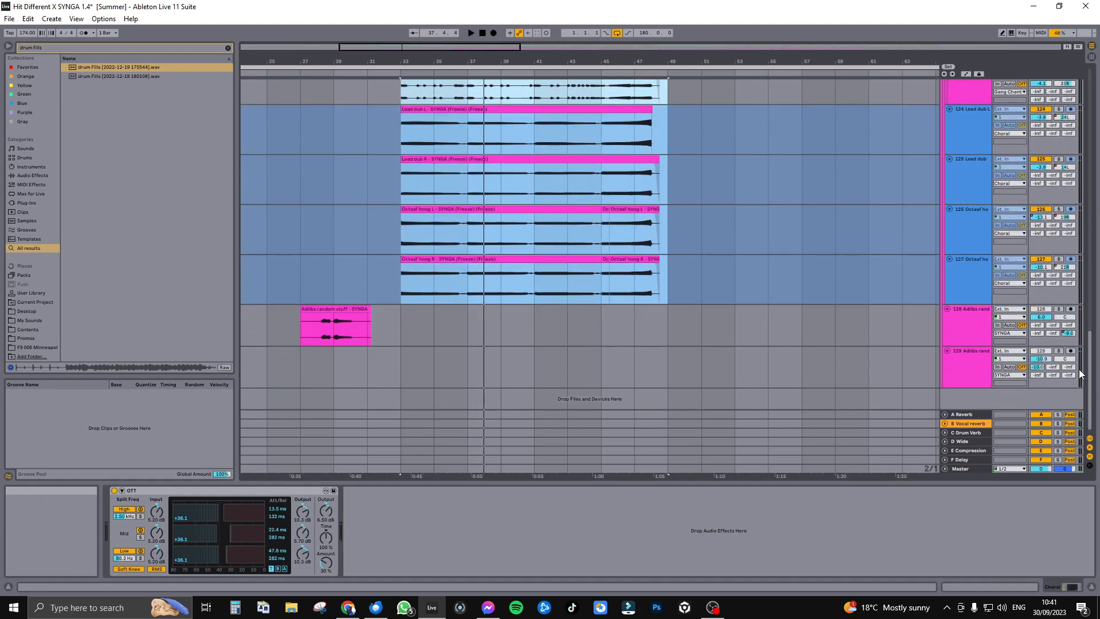
drag(333, 322, 301, 331)
drag(402, 329, 286, 330)
Step: Mark the SYNGA group from bar 47 to 67, then select the group and mark it from bar 47 to 73
scroll(709, 148, up, 10)
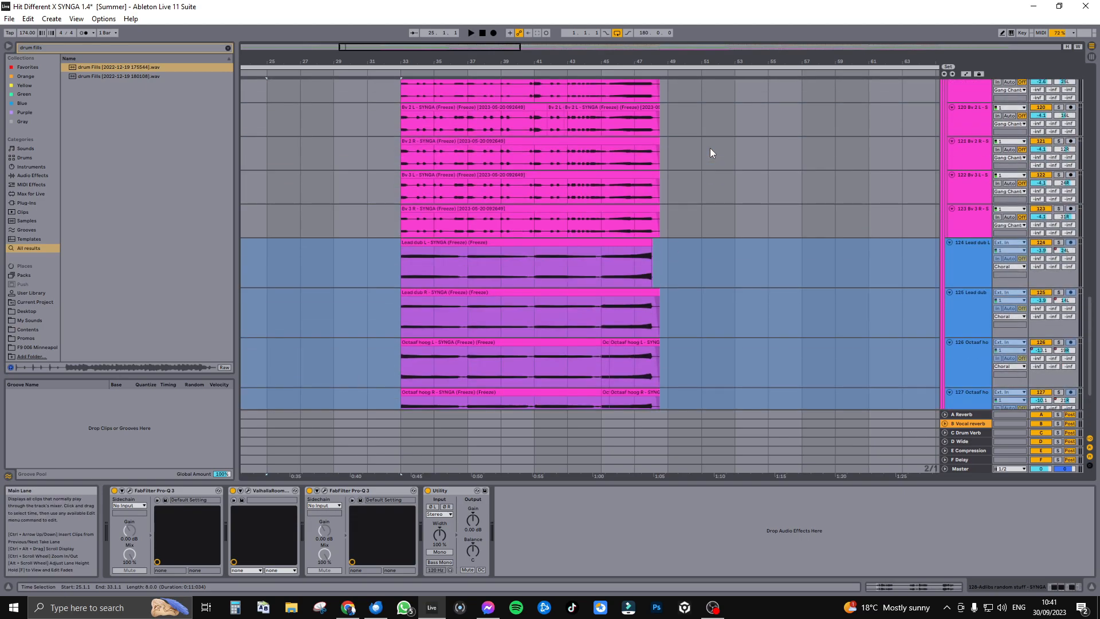
scroll(731, 209, up, 6)
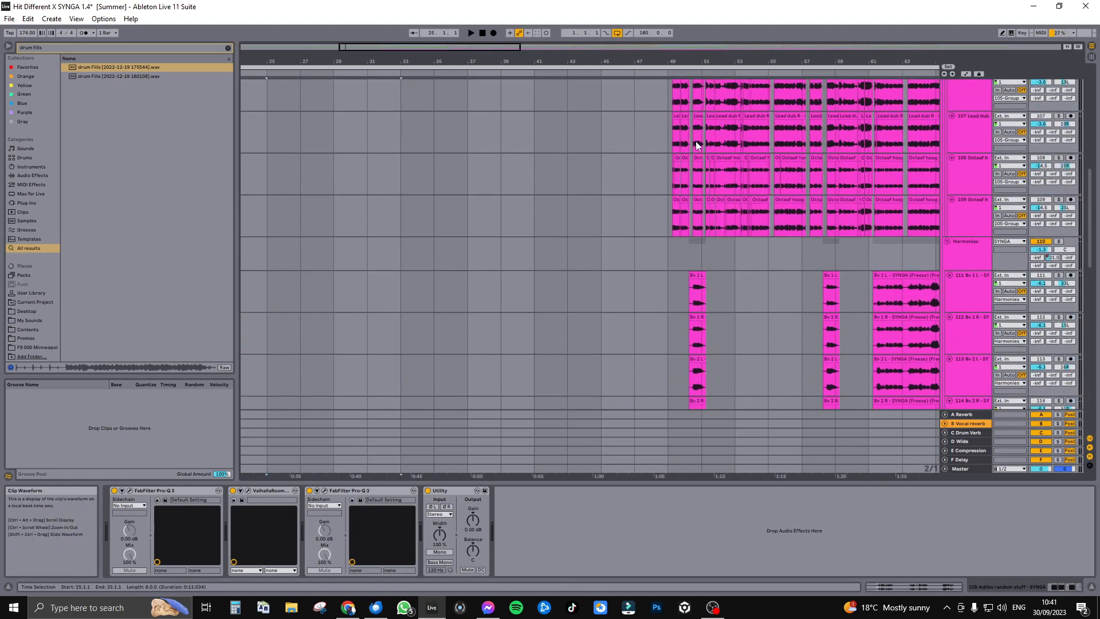
drag(411, 47, 476, 48)
scroll(528, 192, up, 8)
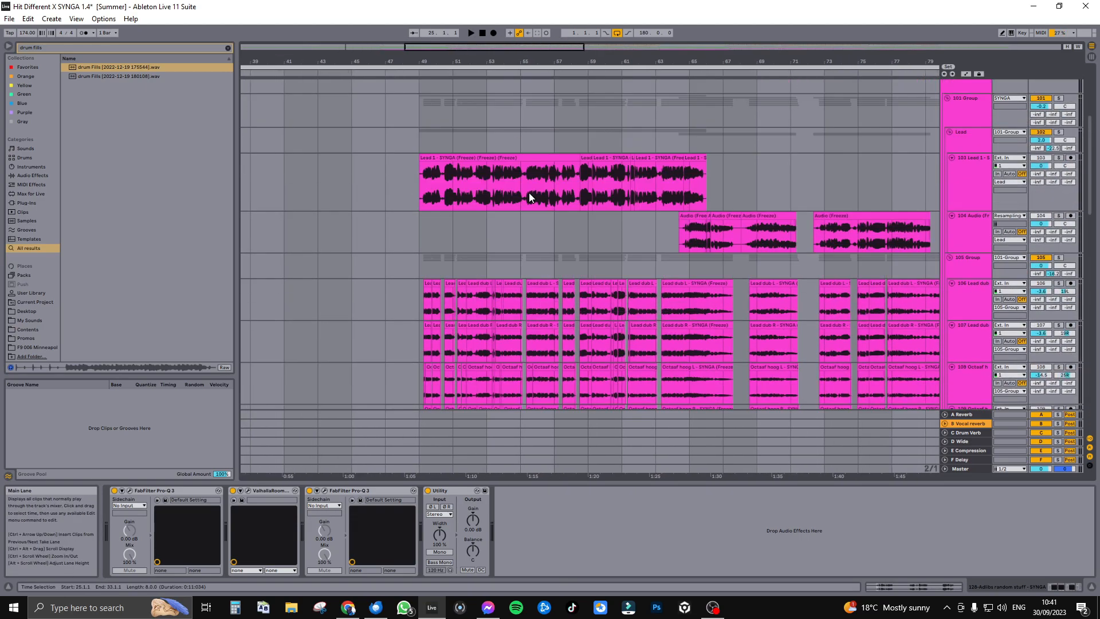
drag(414, 222, 715, 230)
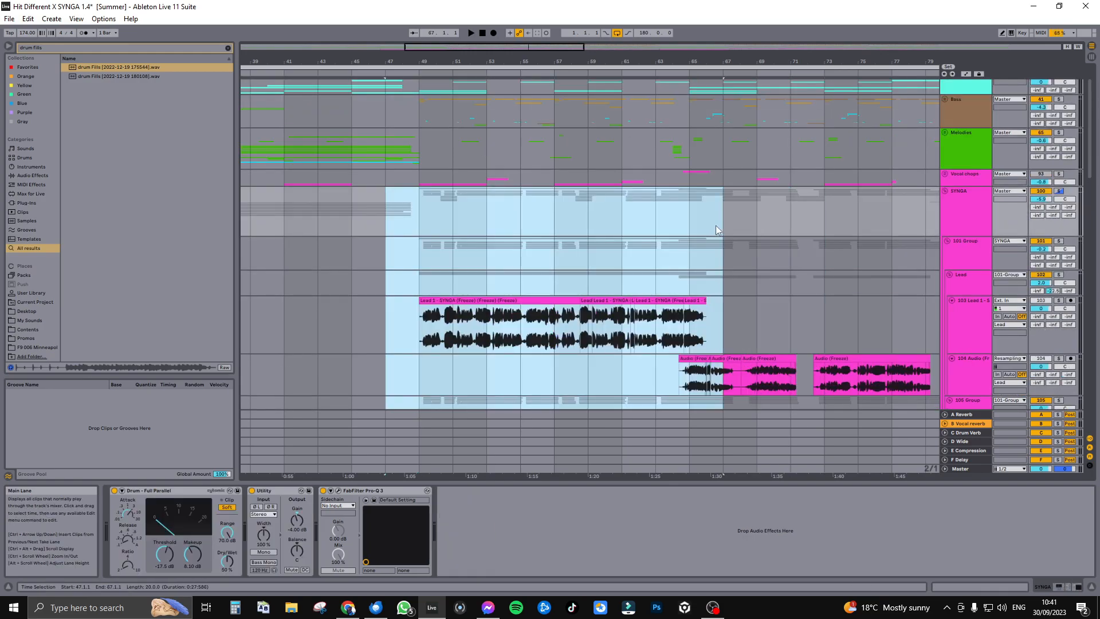
click(970, 221)
key(Left)
key(Right)
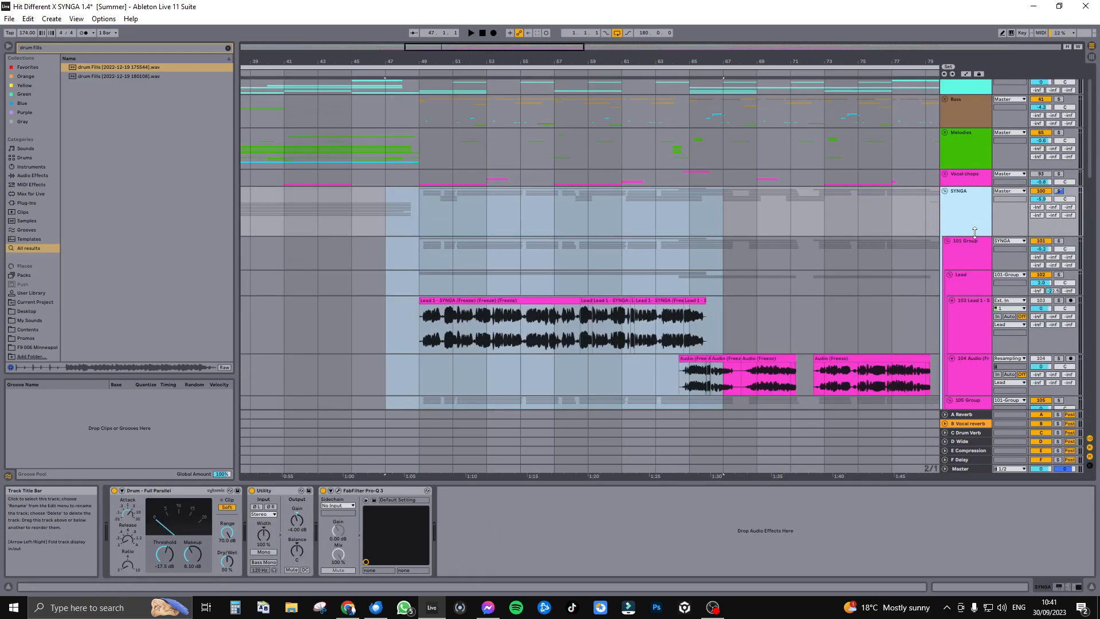
click(718, 221)
drag(403, 219, 813, 241)
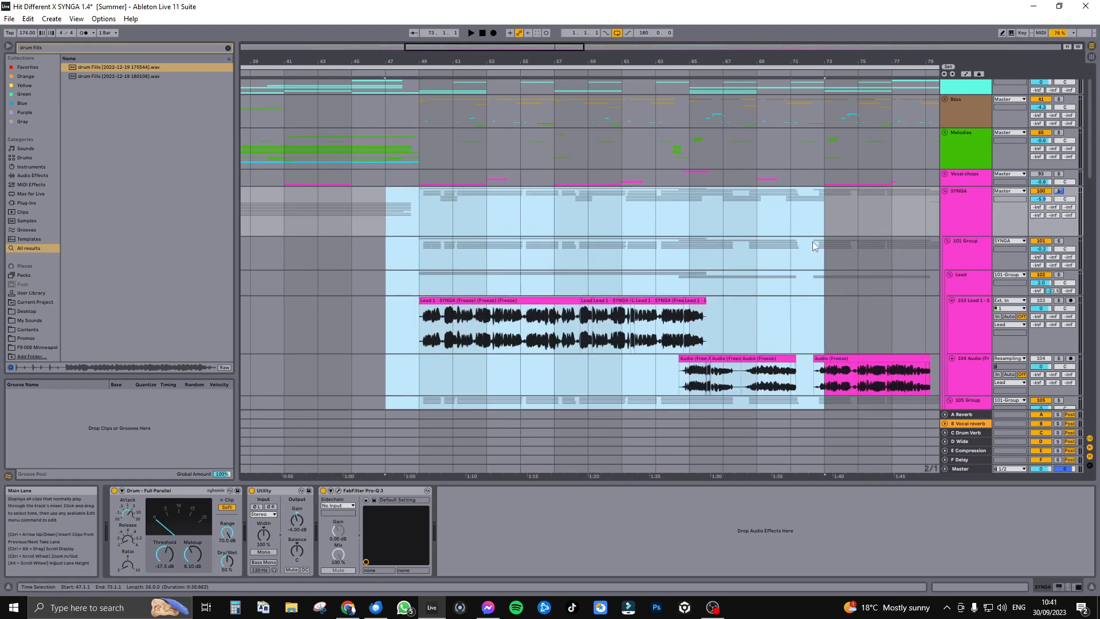
Step: Place the insert marker at bar 47, solo the SYNGA group, and play its vocals from there
scroll(496, 187, down, 1)
click(417, 182)
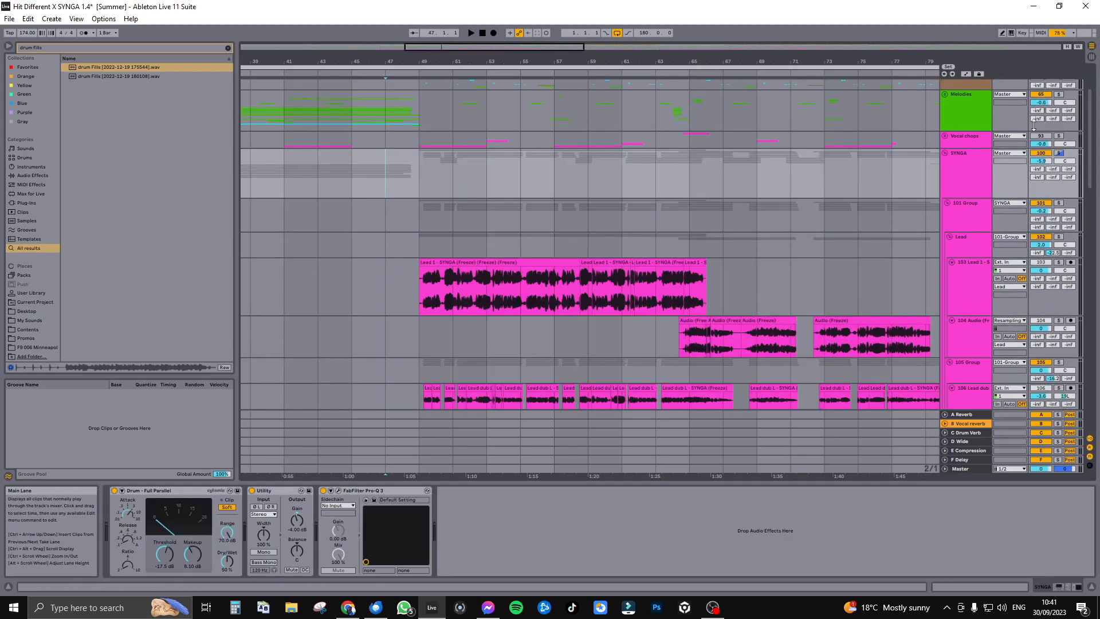
key(space)
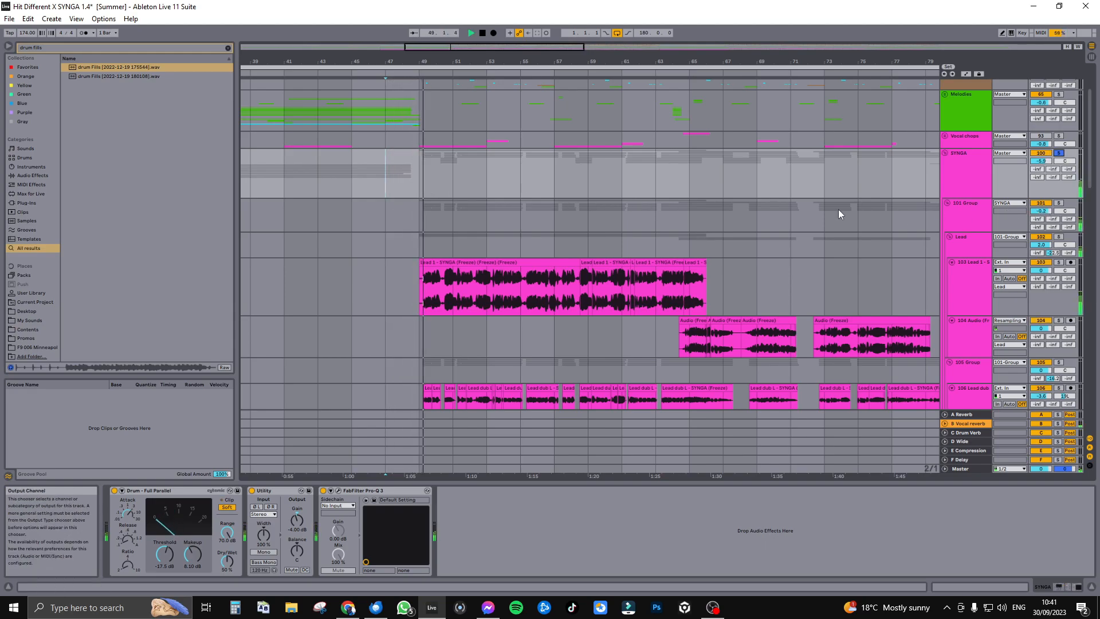
scroll(617, 195, down, 2)
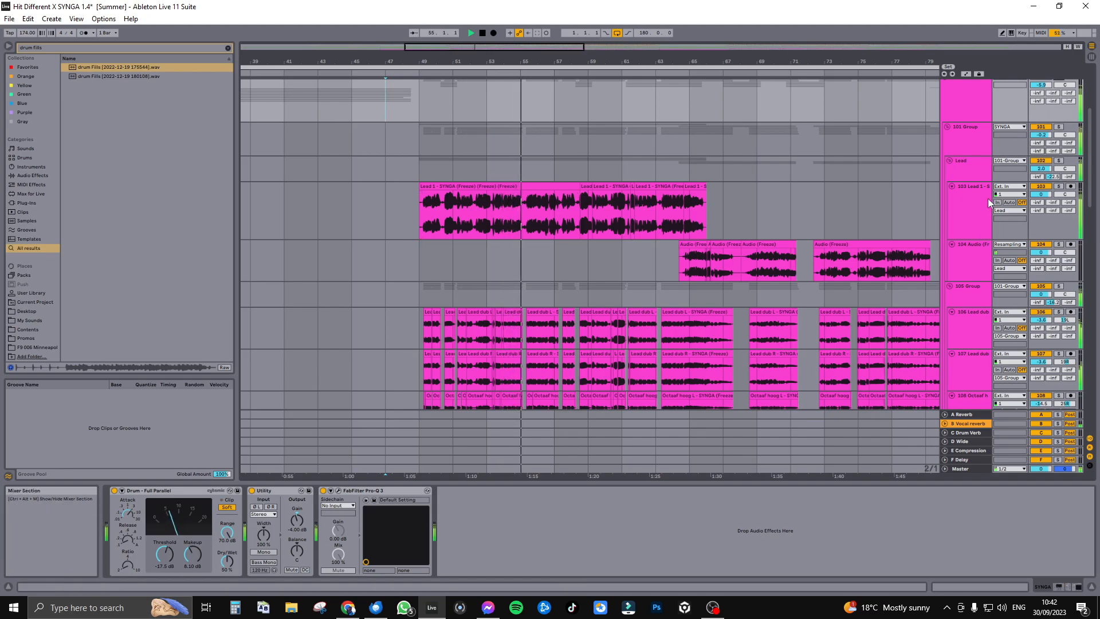
Step: Stop playback and show the device chains of the Lead 1 track, the Lead group and the 101 Group
click(971, 210)
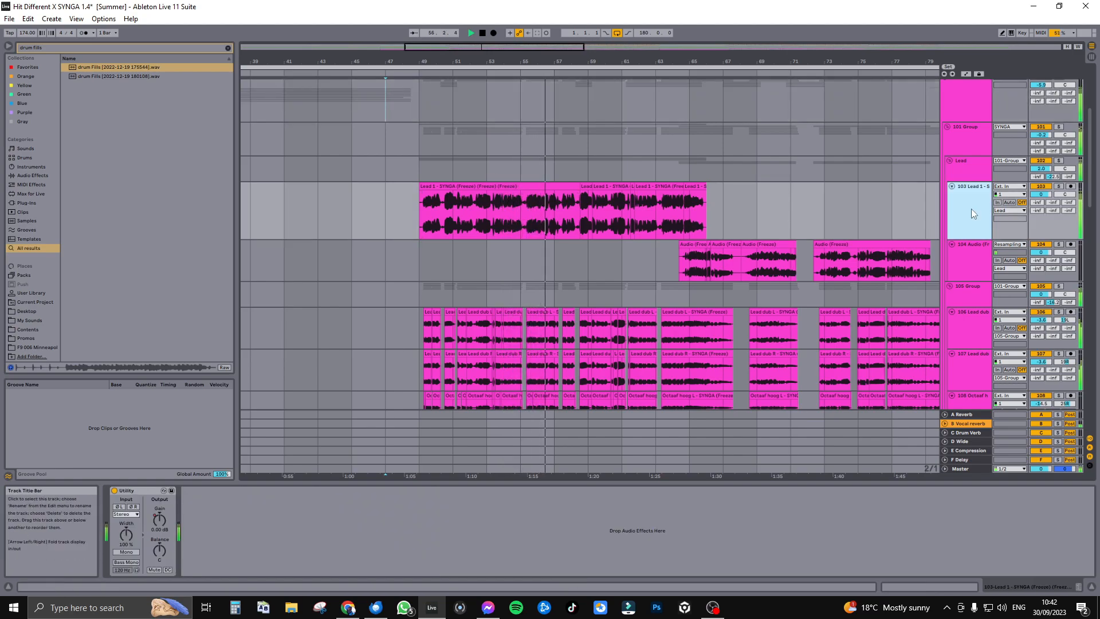
key(space)
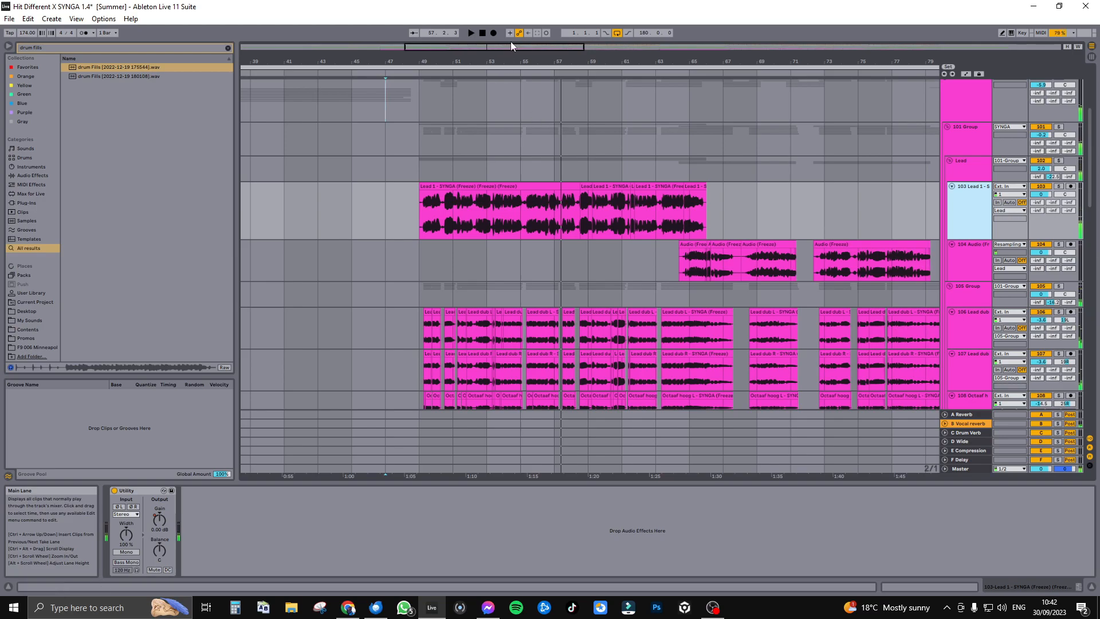
drag(510, 46, 511, 74)
click(982, 175)
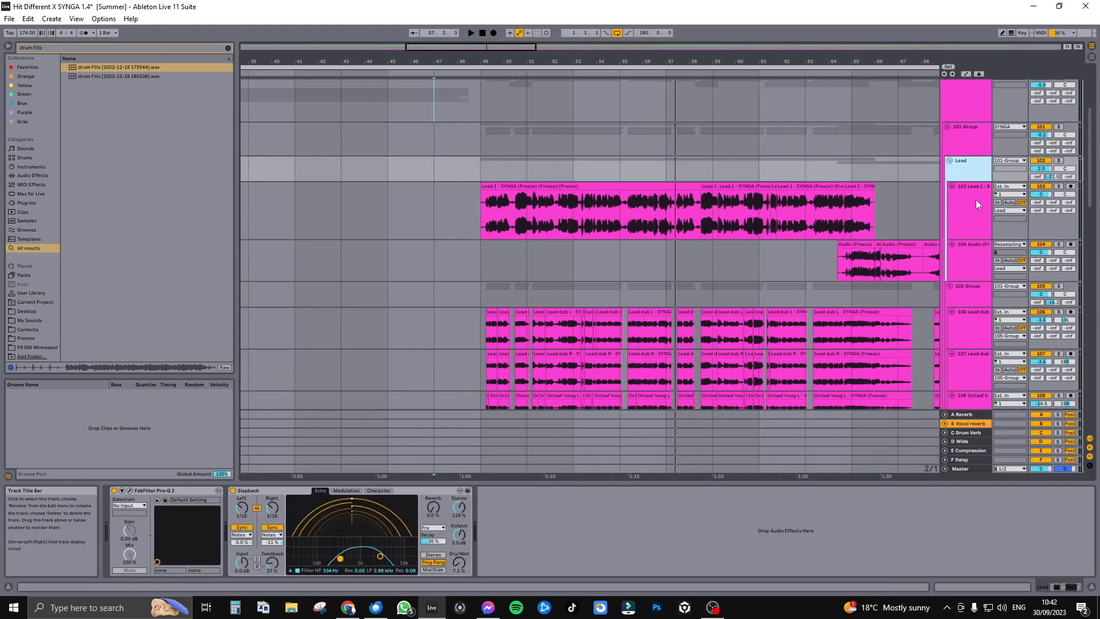
click(971, 211)
click(967, 143)
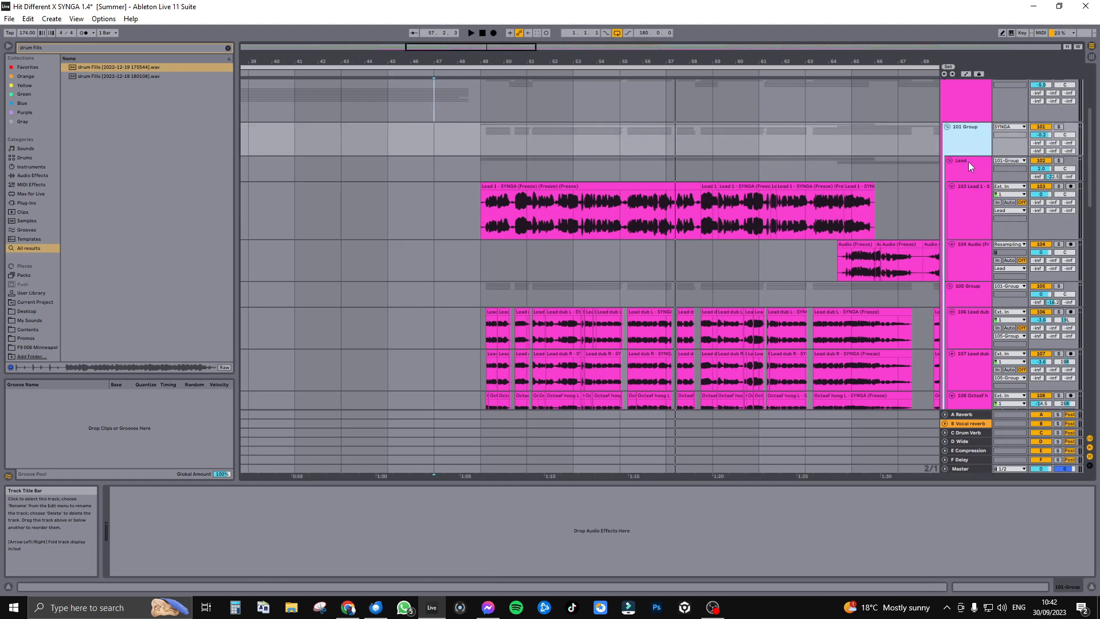
click(970, 169)
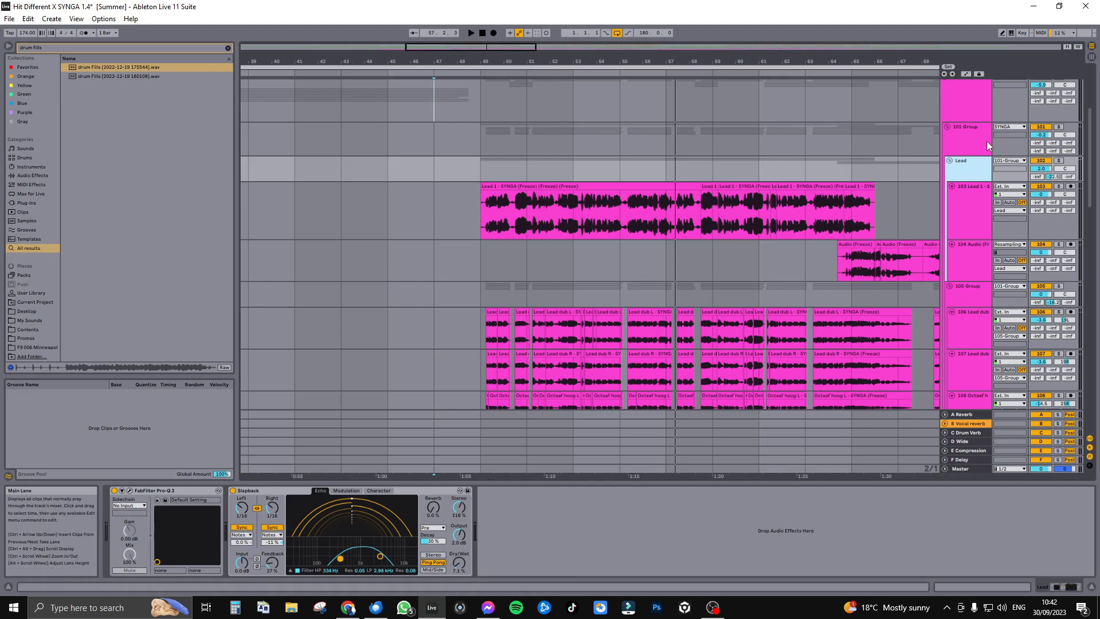
Step: Show the device chains of the 101 Group and the parent SYNGA group
scroll(938, 167, down, 2)
scroll(939, 167, up, 4)
click(959, 182)
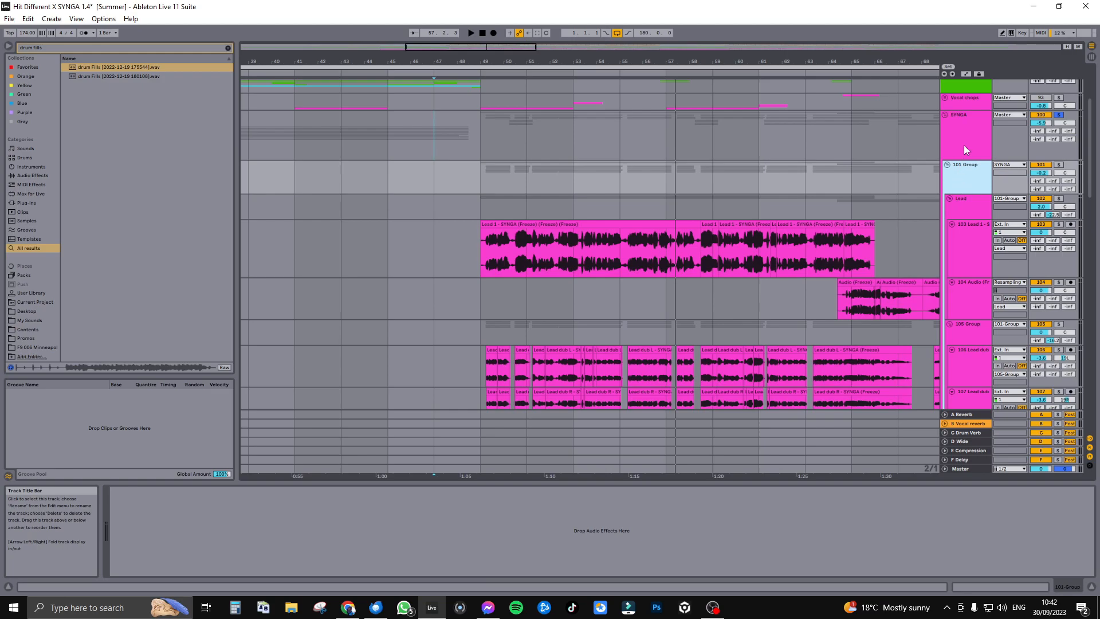
click(968, 137)
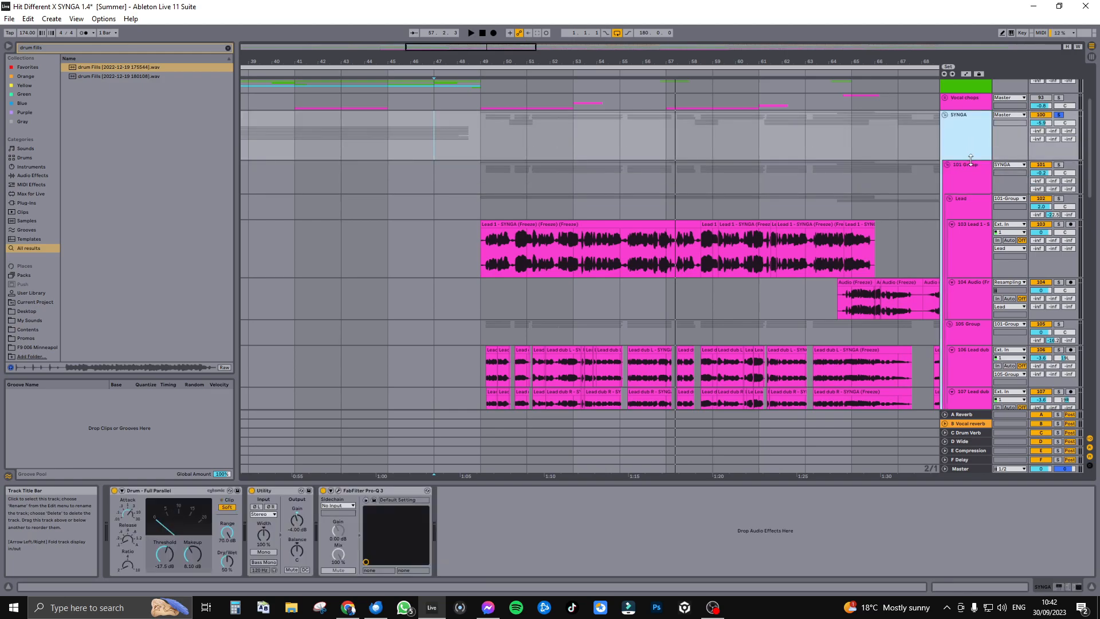
click(965, 192)
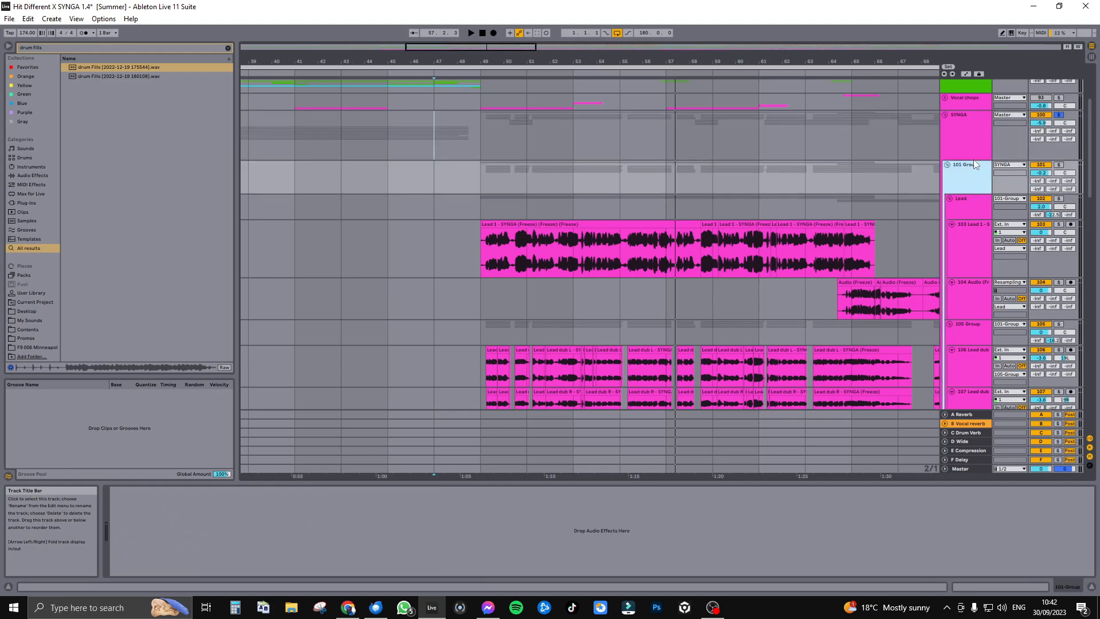
Step: Look through the device chains of track 104, the Lead dub and Octaaf tracks, and the Harmonies group
click(971, 252)
scroll(963, 253, down, 1)
scroll(964, 253, down, 3)
click(969, 257)
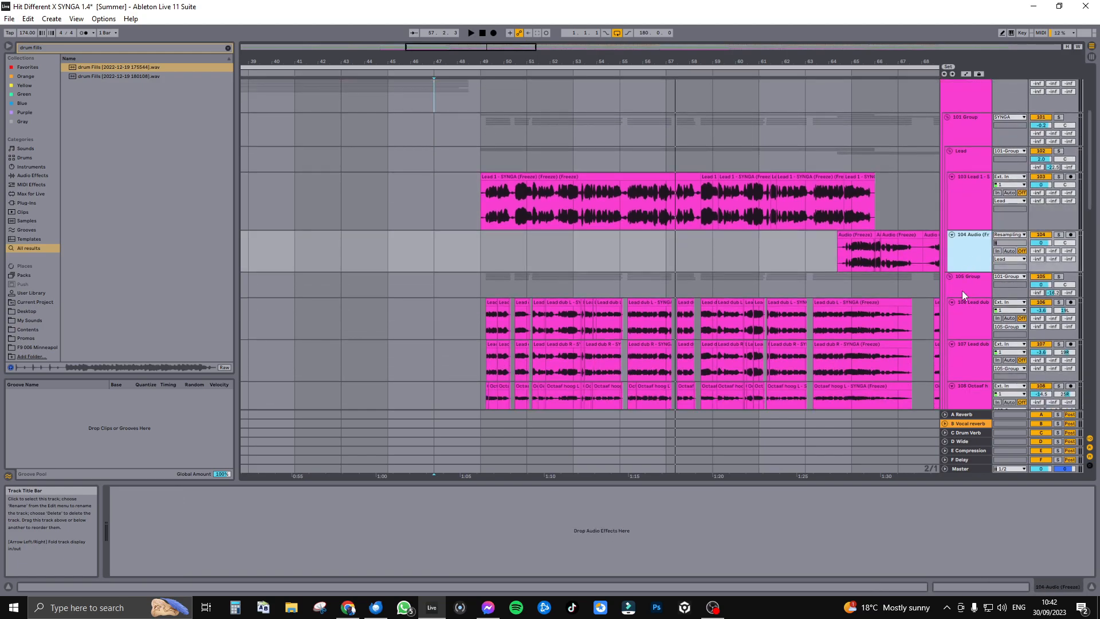
click(967, 321)
scroll(1029, 323, down, 5)
click(971, 295)
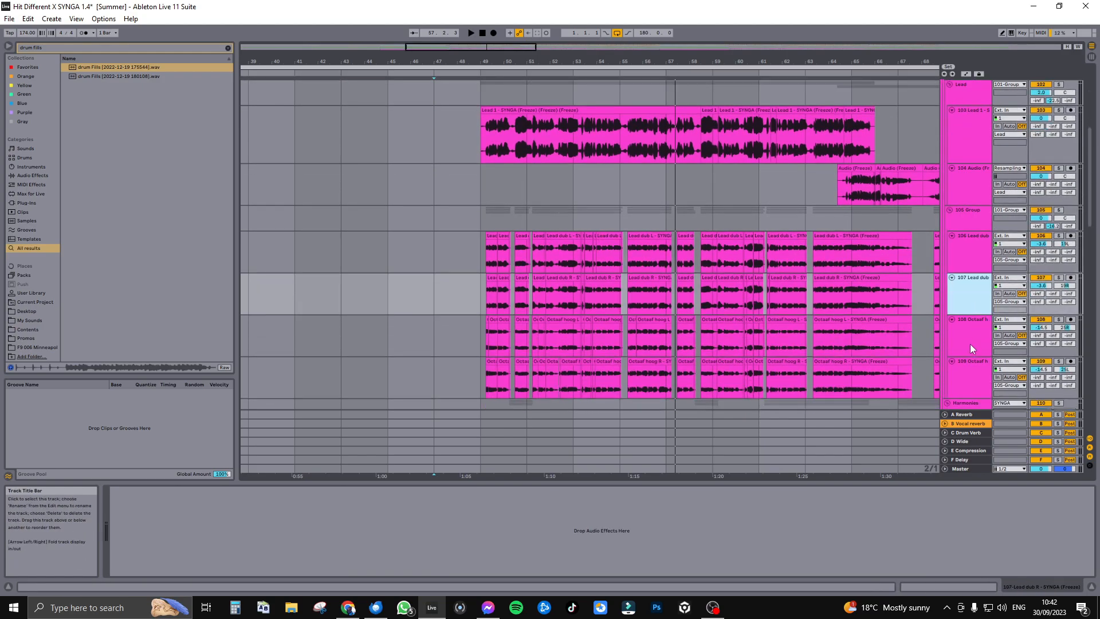
click(970, 343)
scroll(945, 327, down, 5)
click(969, 320)
click(980, 372)
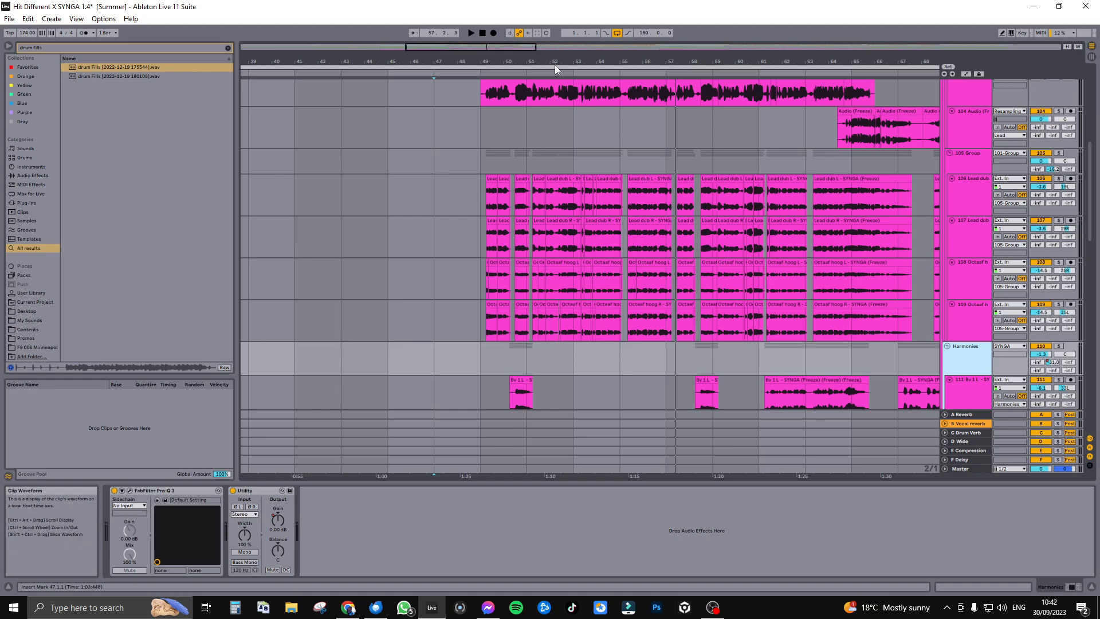
Step: Solo the 105 Group and play its dubs from the first Lead dub L clip in bar 49
drag(463, 51, 463, 114)
scroll(721, 254, up, 2)
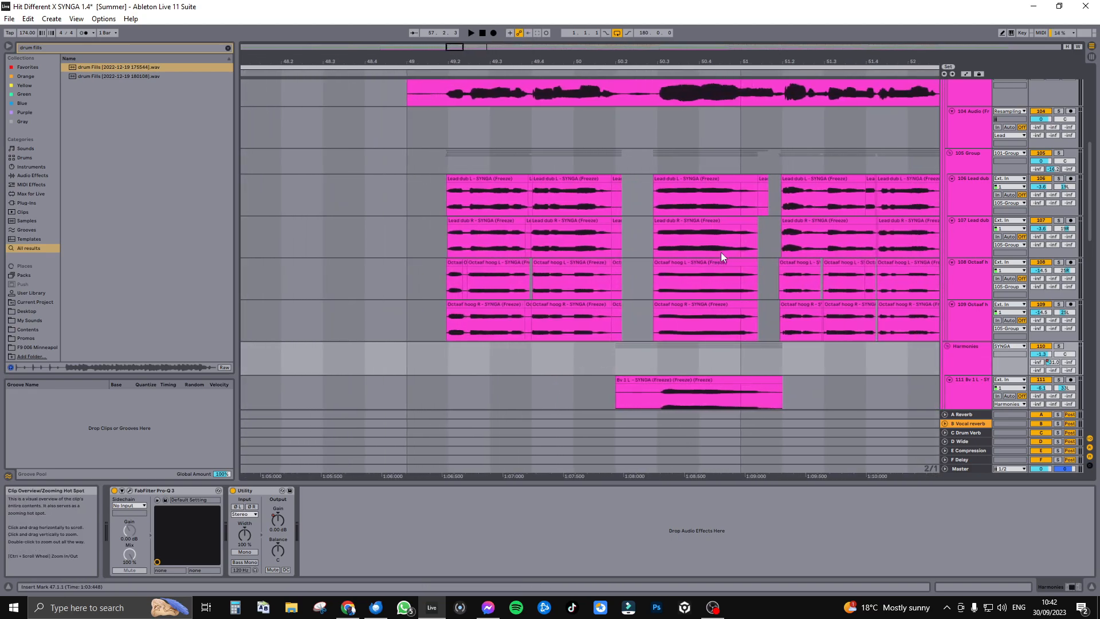
scroll(801, 160, up, 2)
scroll(675, 218, up, 2)
scroll(988, 219, down, 2)
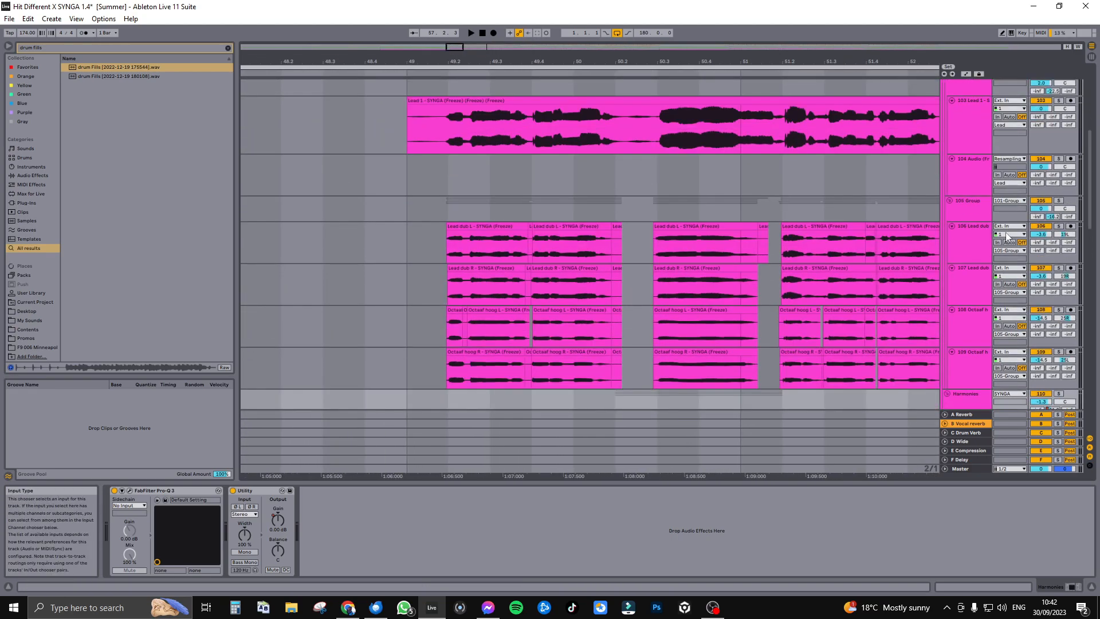
click(976, 201)
click(1059, 201)
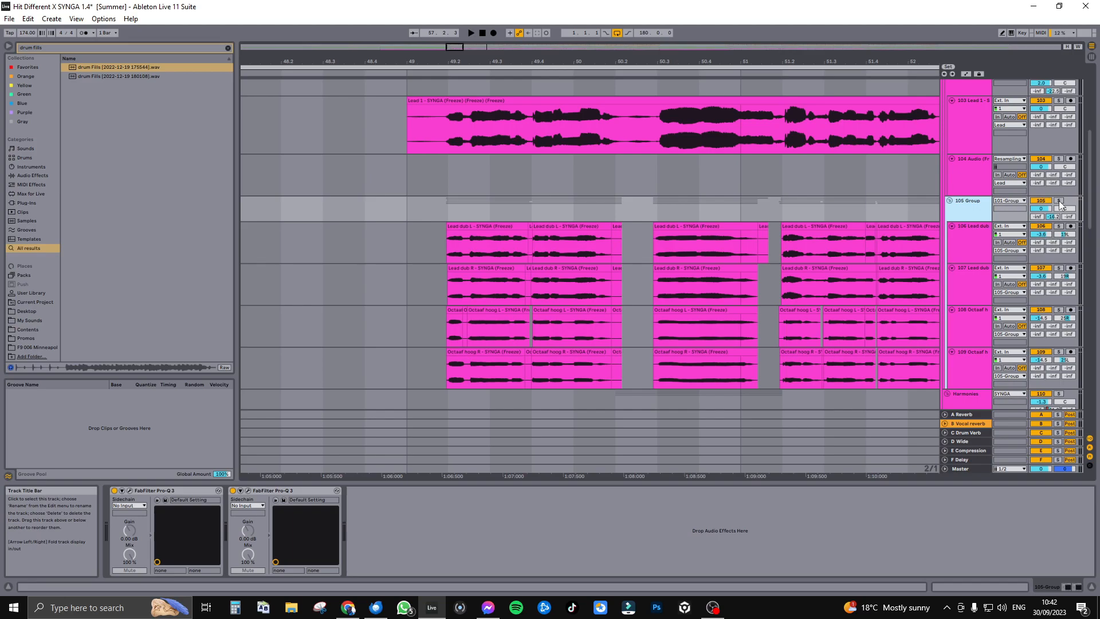
click(449, 226)
key(space)
key(space)
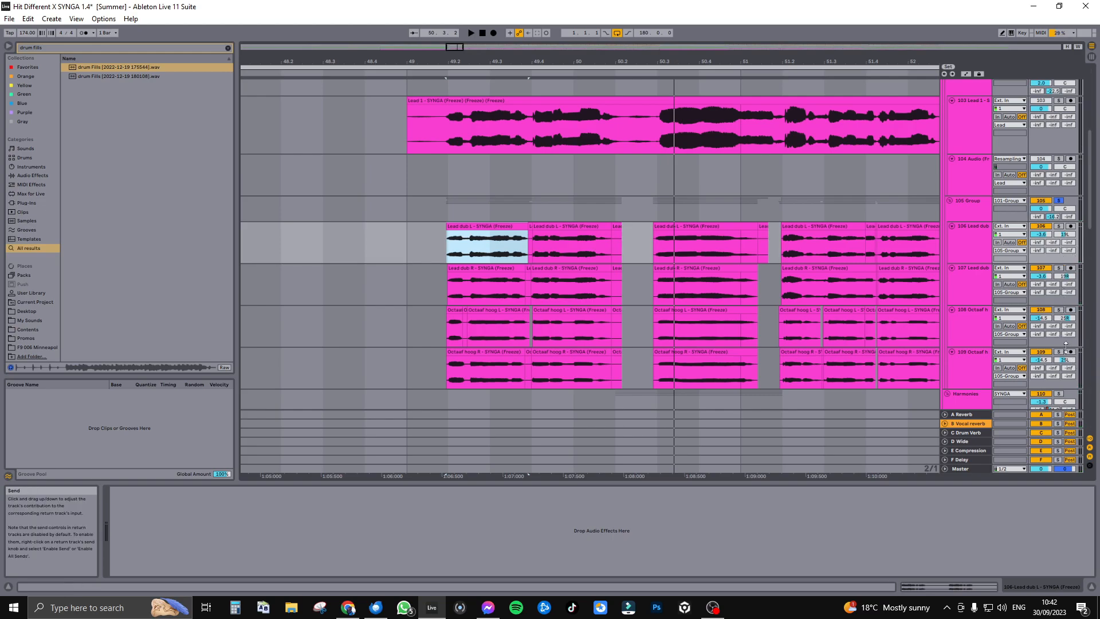
Step: Solo the Lead 1 track and play it from bar 49
click(1059, 100)
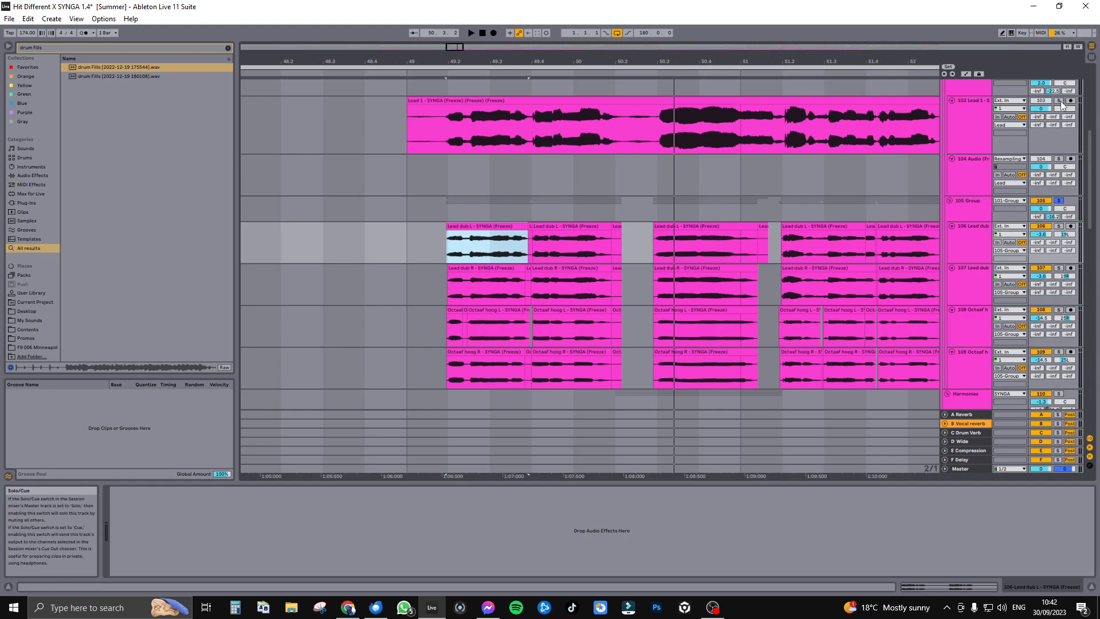
key(space)
scroll(716, 160, up, 3)
drag(450, 47, 457, 27)
key(space)
Step: Show the devices of the Lead 1 track and Lead group, and select the Slapback echo while auditioning the lead
click(974, 195)
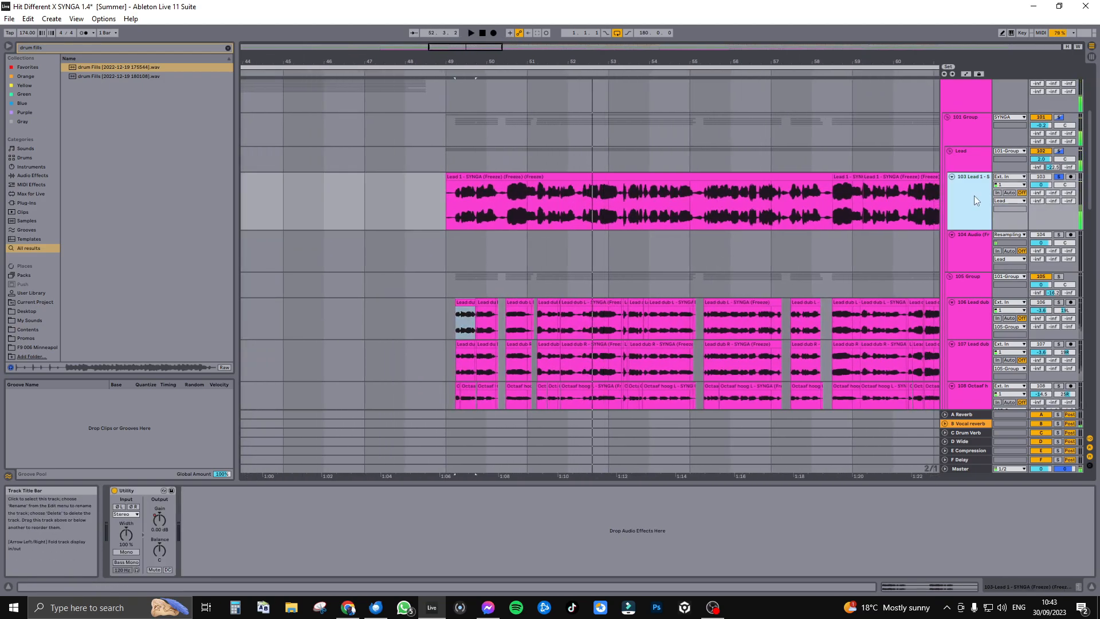
click(978, 157)
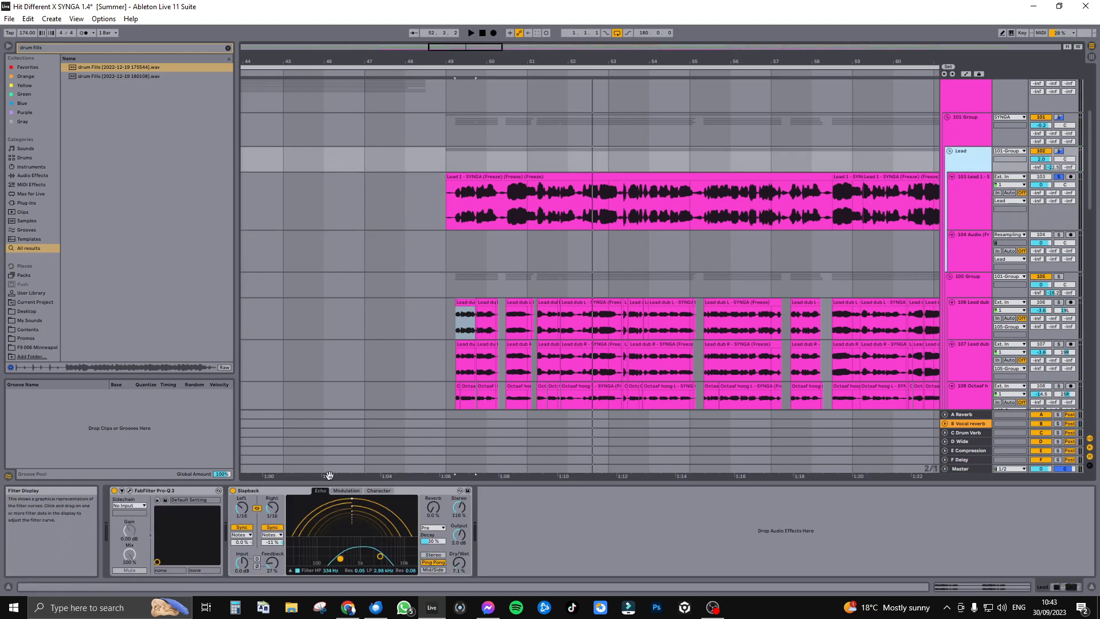
click(328, 502)
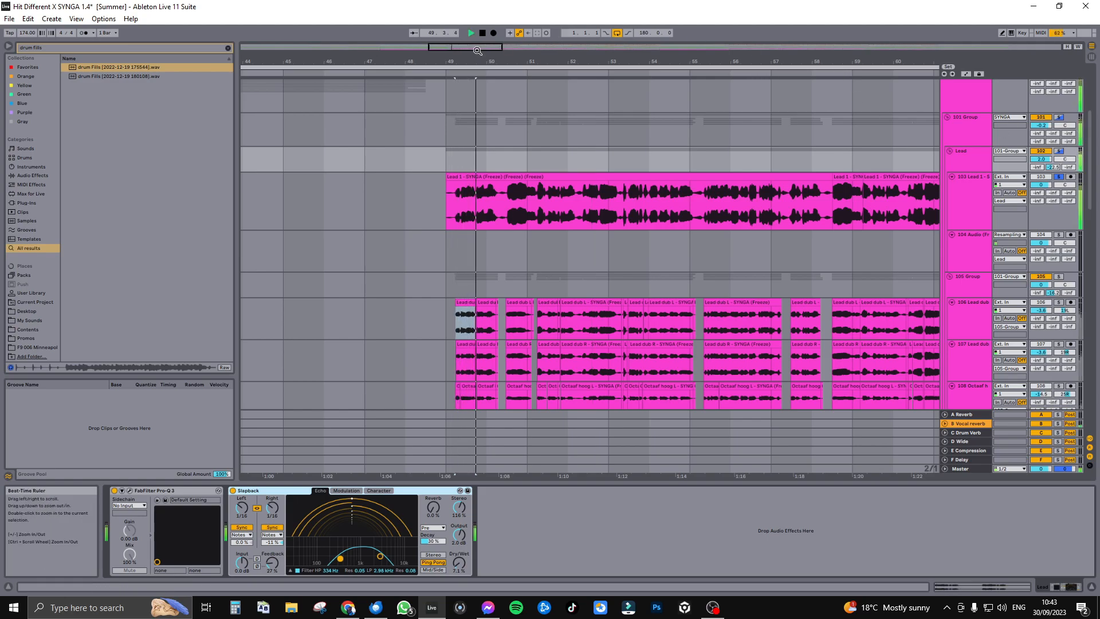
key(space)
drag(545, 61, 526, 40)
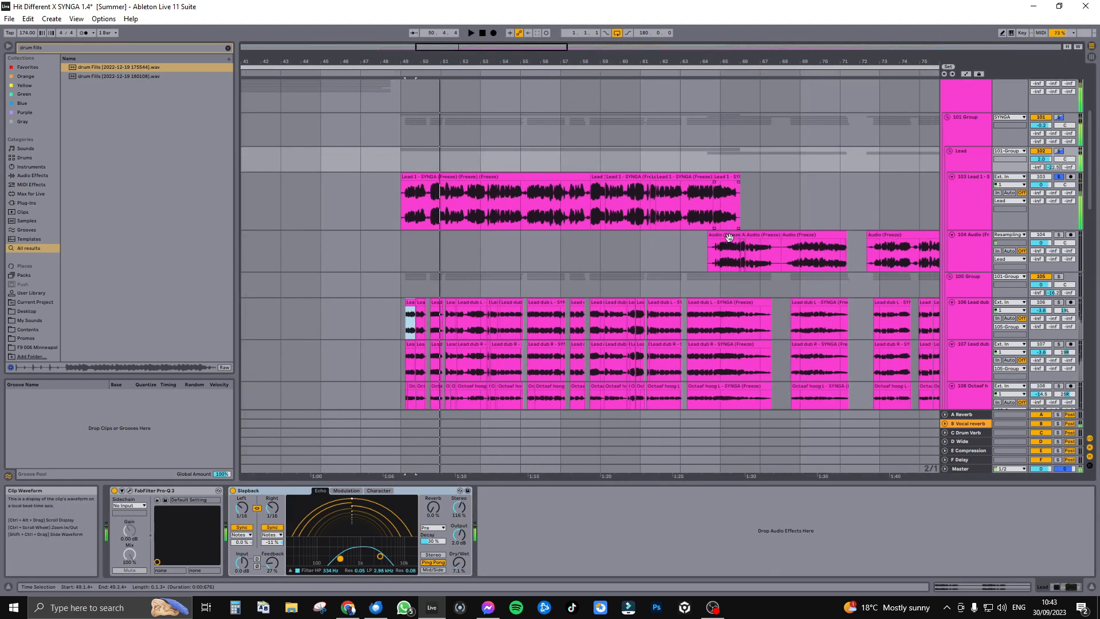
Step: Mark the track 104 audio from bar 63 to 71, solo that track and play it
drag(698, 255, 826, 225)
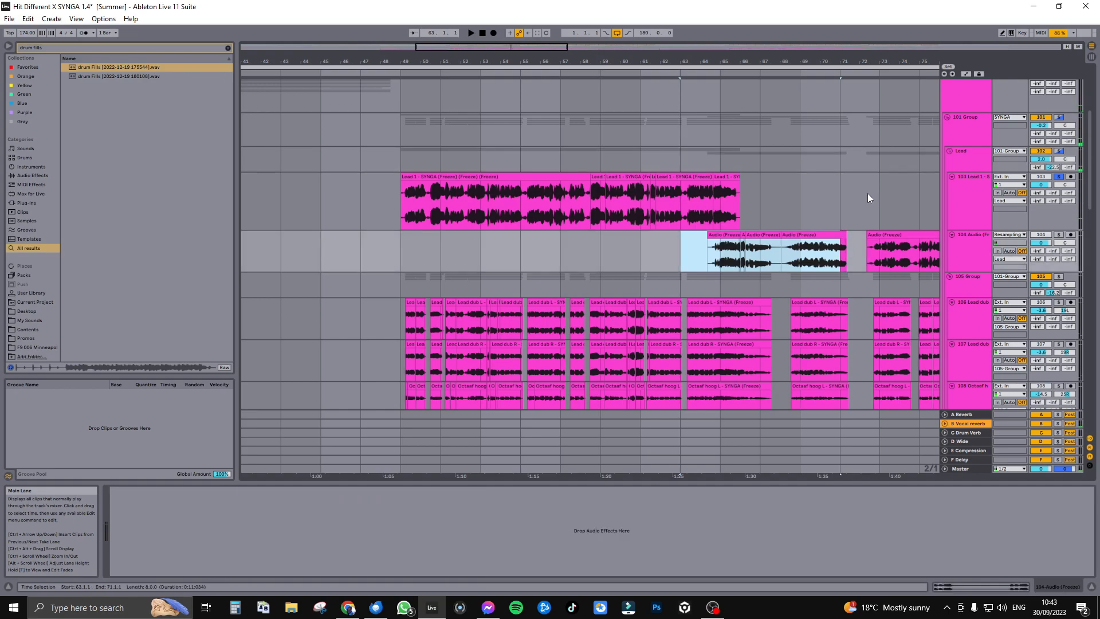
scroll(909, 191, down, 3)
key(space)
click(1058, 159)
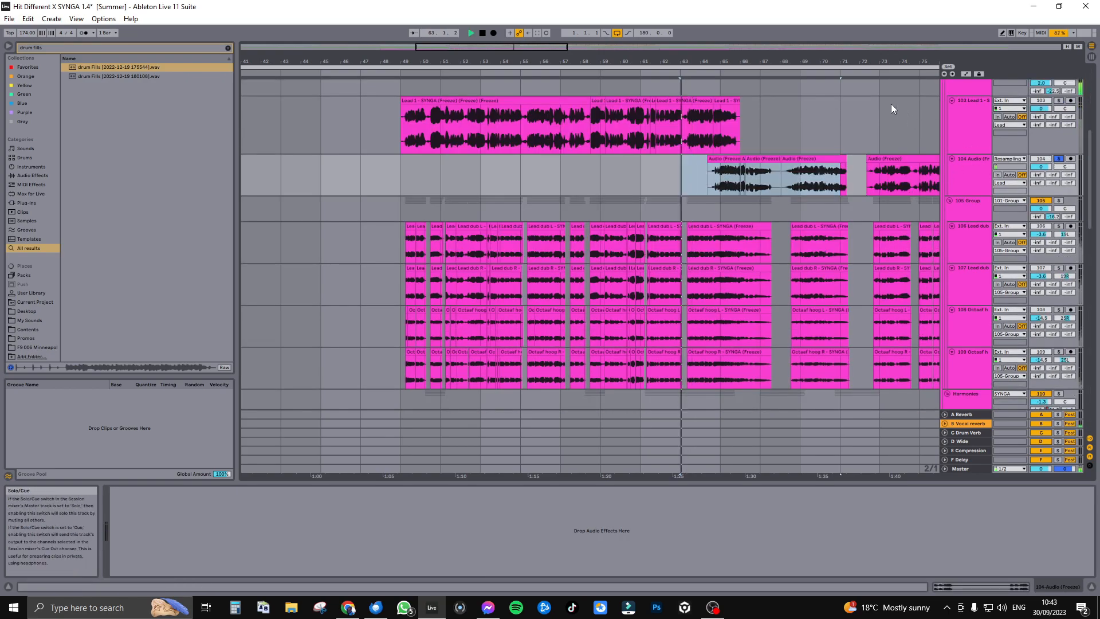
drag(906, 61, 662, 61)
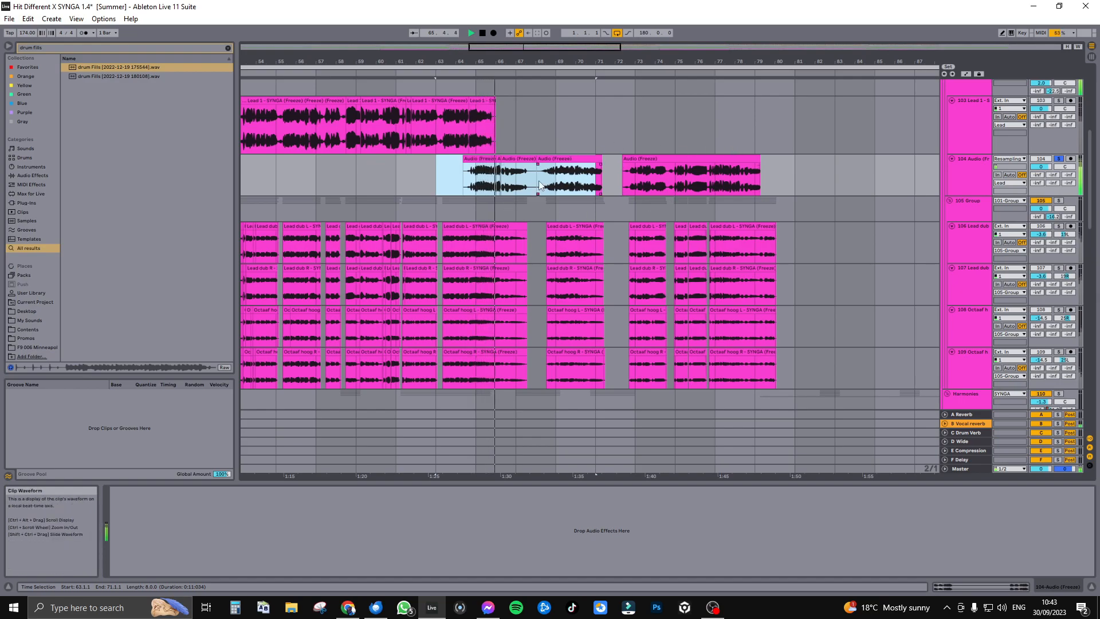
Step: Toggle the 105 Group's solo during playback and look through the dub and harmony tracks
click(1059, 201)
scroll(1061, 114, up, 2)
scroll(750, 256, down, 6)
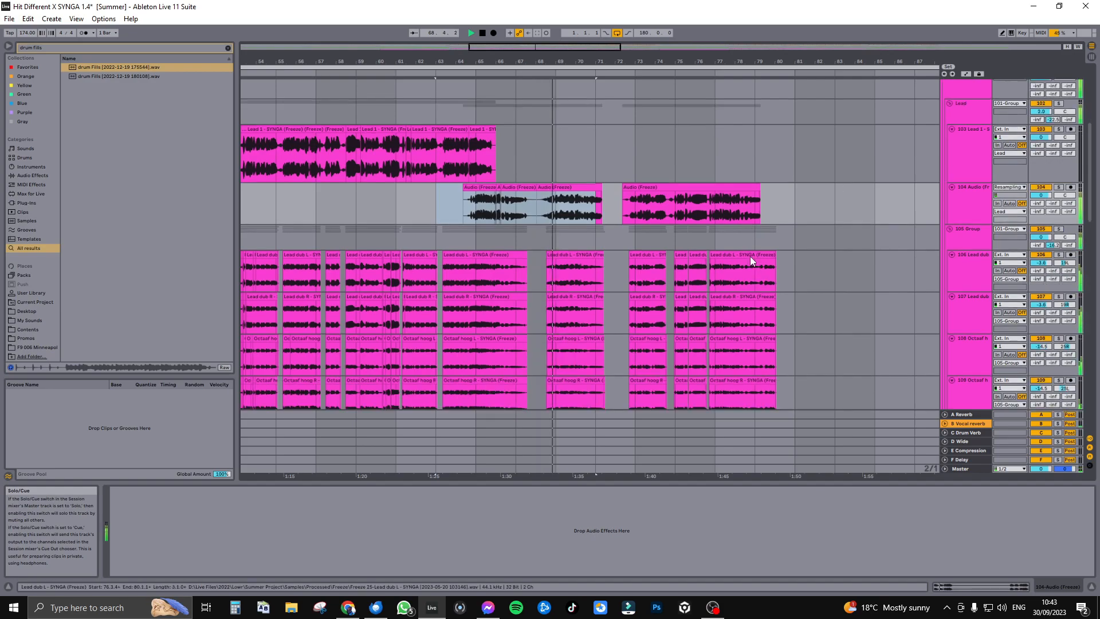
scroll(751, 256, down, 5)
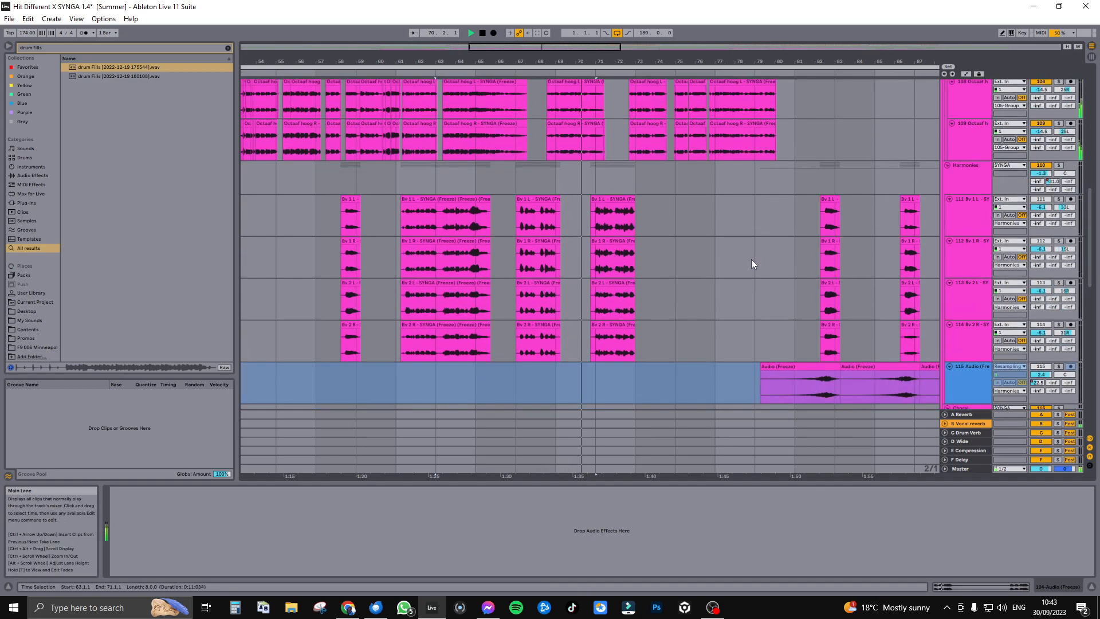
scroll(749, 259, up, 2)
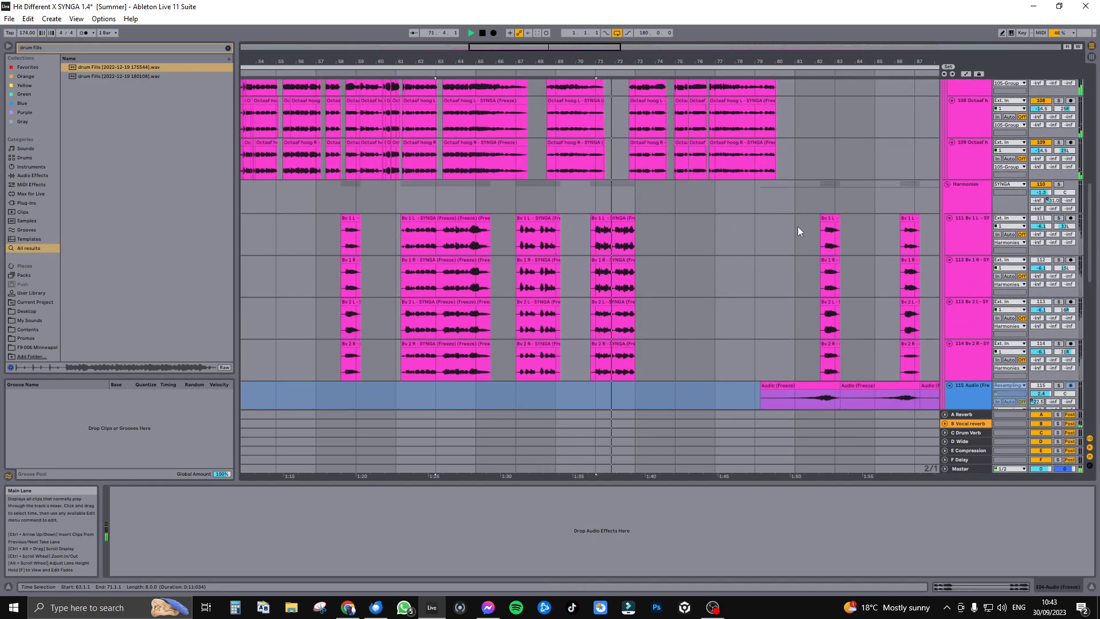
Step: Select and solo the Harmonies group, play it from bar 63 and stop playback
click(978, 207)
click(1059, 184)
key(space)
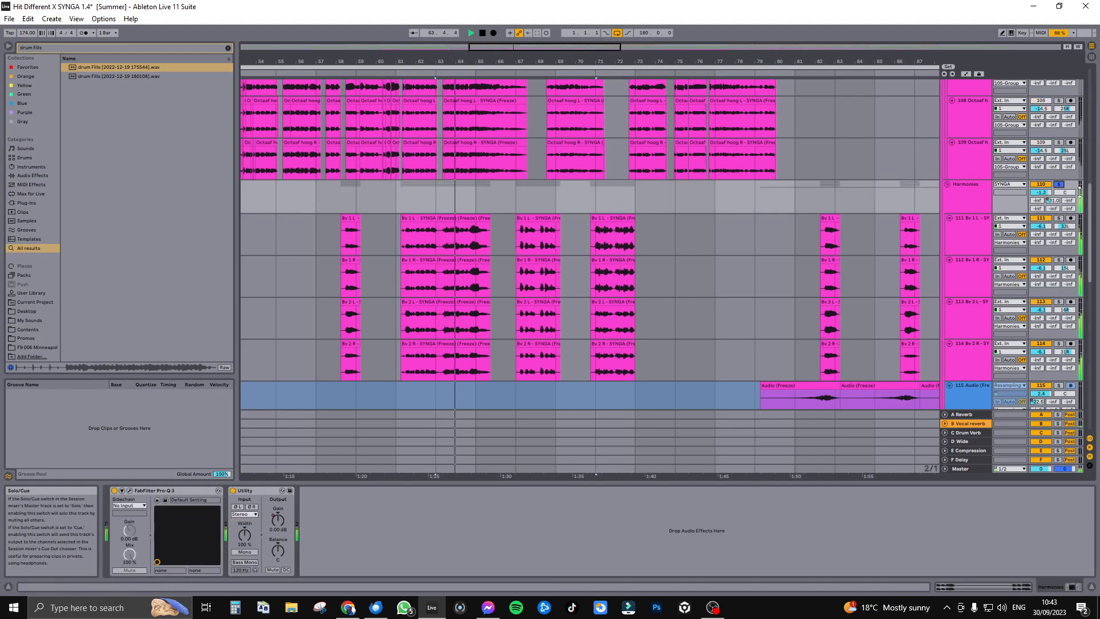
scroll(1057, 188, up, 2)
scroll(1057, 188, up, 4)
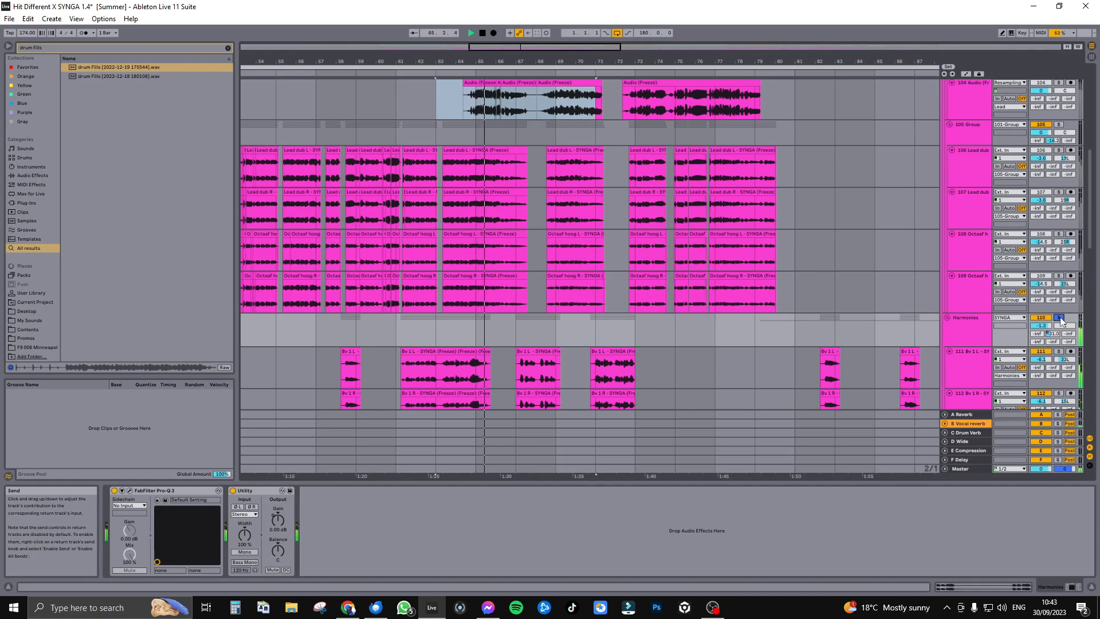
key(space)
scroll(425, 297, down, 5)
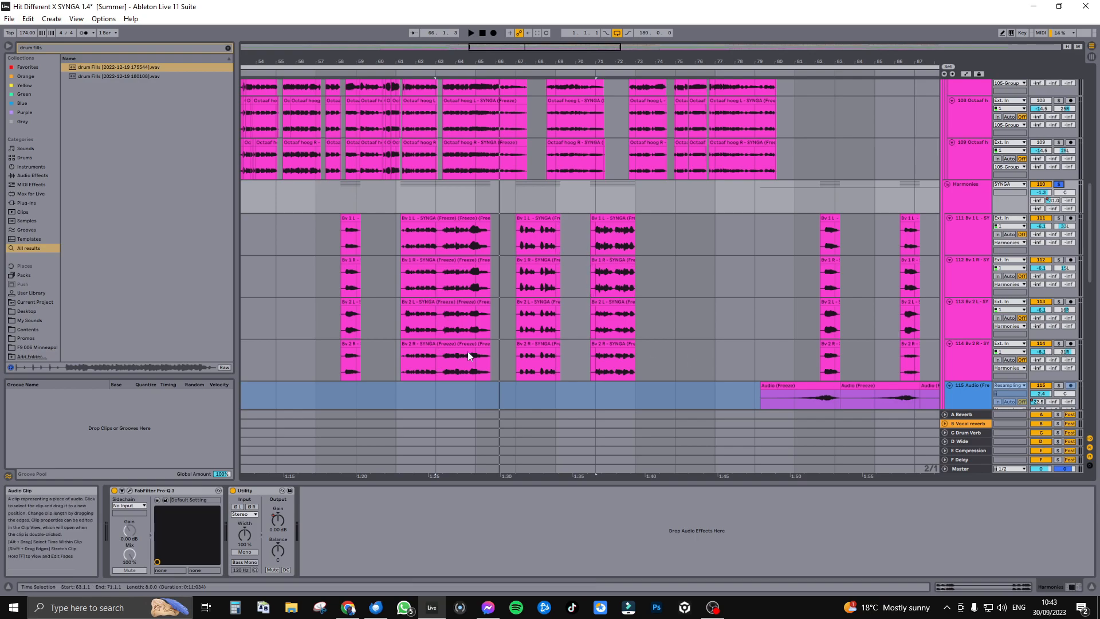
Step: Mark the track 115 audio from bar 81 to 89 and toggle that track's solo
scroll(573, 298, down, 3)
drag(499, 49, 546, 49)
click(596, 341)
shift+click(742, 338)
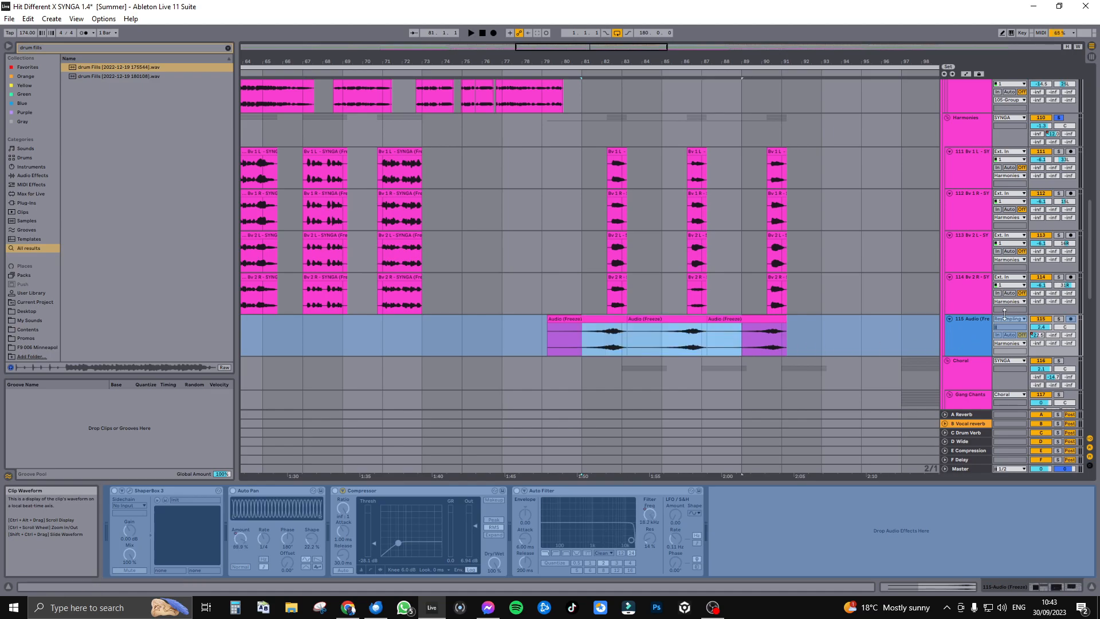
click(1058, 318)
Step: Play the harmonies from bar 79 with track 115's solo toggled, and mark track 115 from bar 81 to 93
drag(550, 306, 806, 157)
key(space)
click(1058, 319)
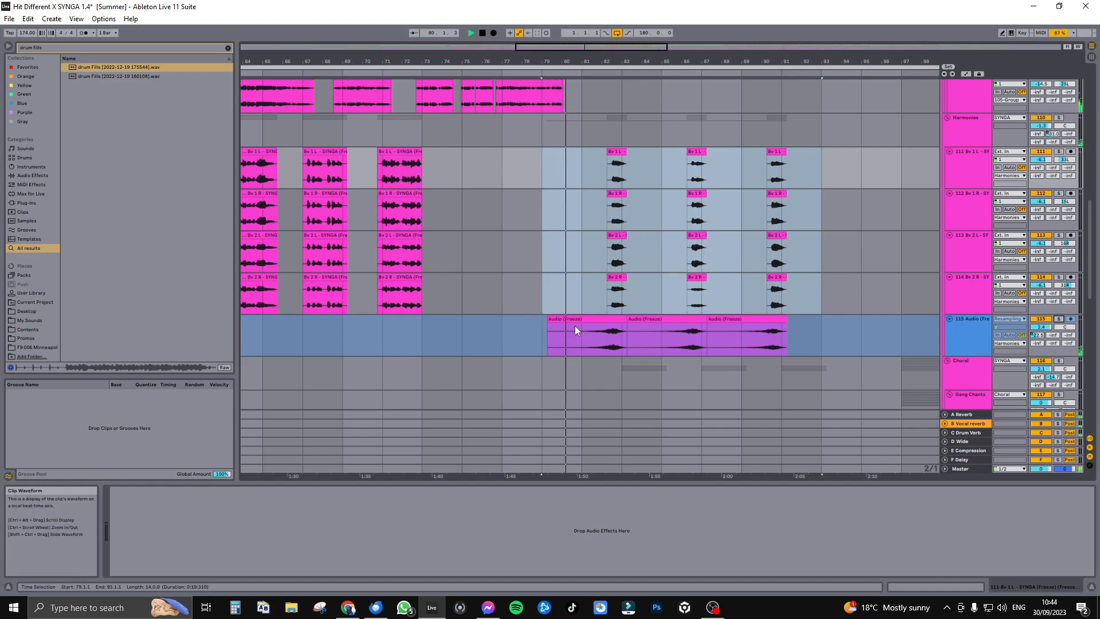
drag(583, 348, 815, 336)
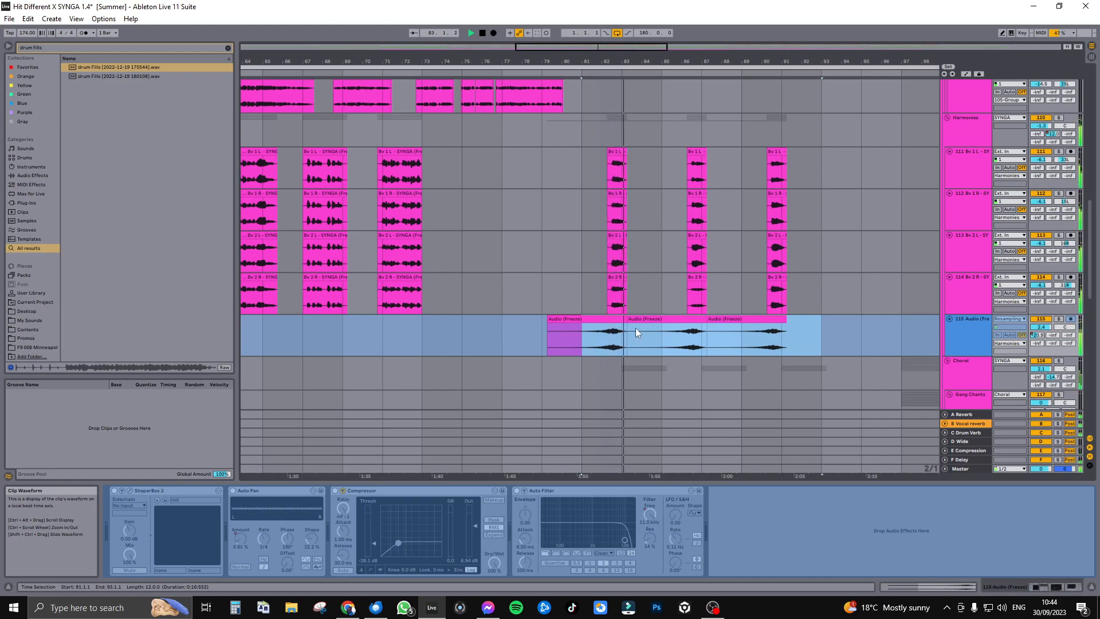
click(957, 326)
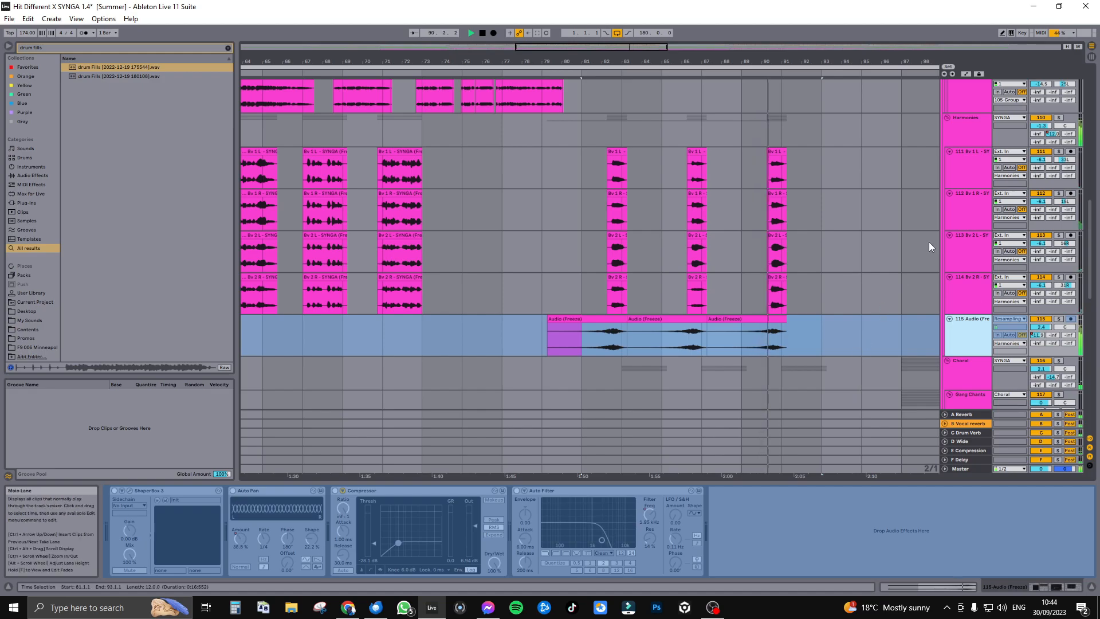
Step: Mark the Adlibs random stuff clip on track 129 from bar 81 to 115, solo the track and play it
scroll(878, 291, down, 4)
scroll(877, 289, down, 1)
drag(625, 47, 675, 16)
scroll(625, 240, down, 8)
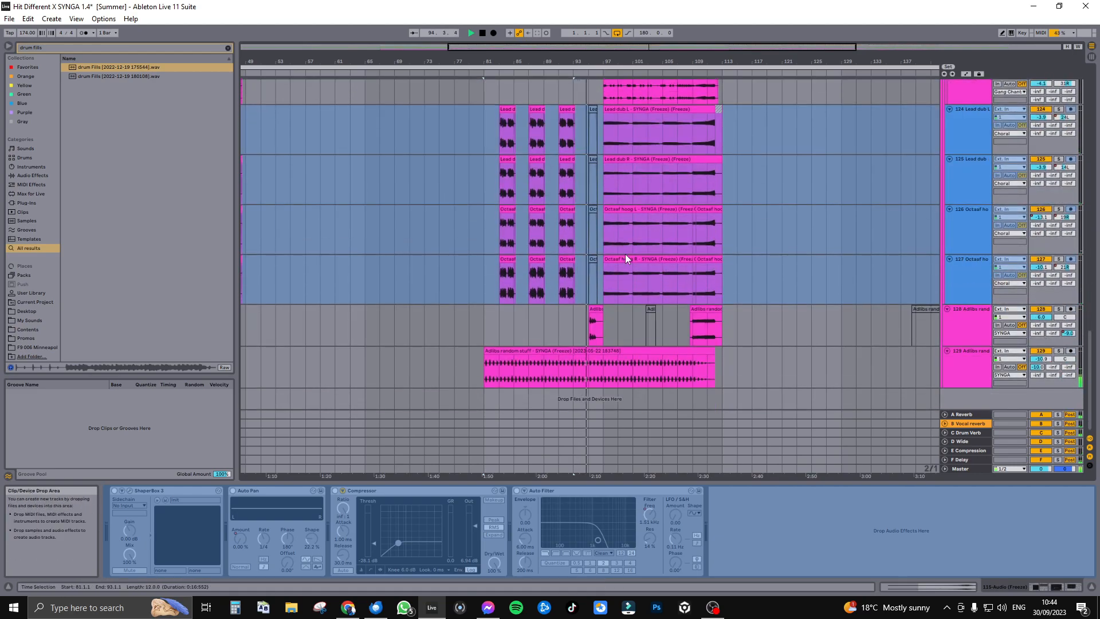
key(space)
drag(483, 373, 603, 373)
drag(699, 373, 745, 373)
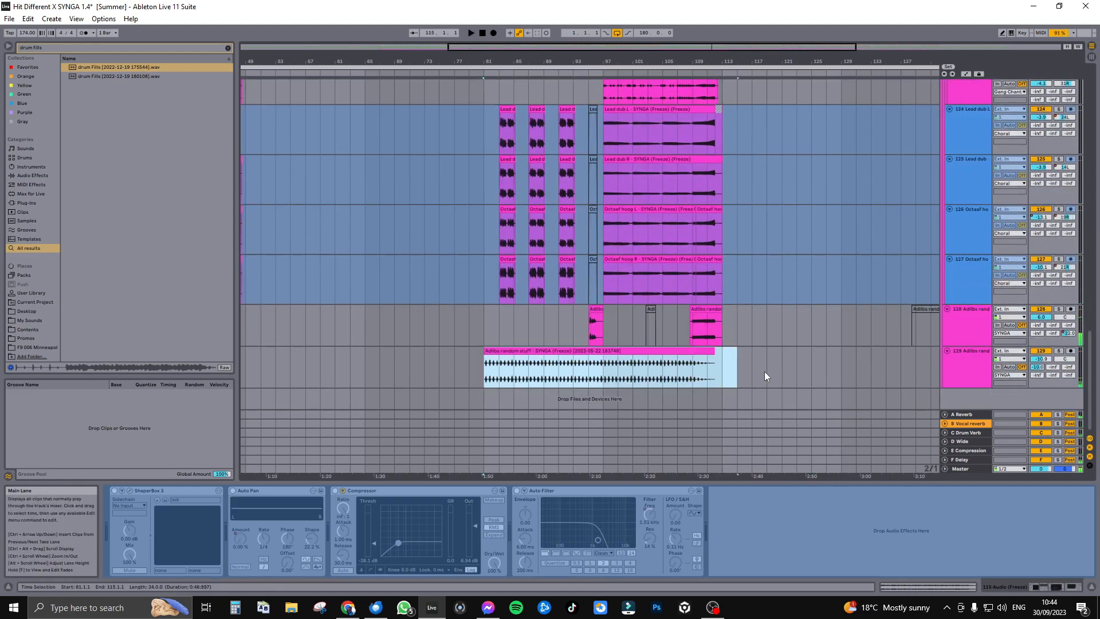
click(1058, 350)
key(space)
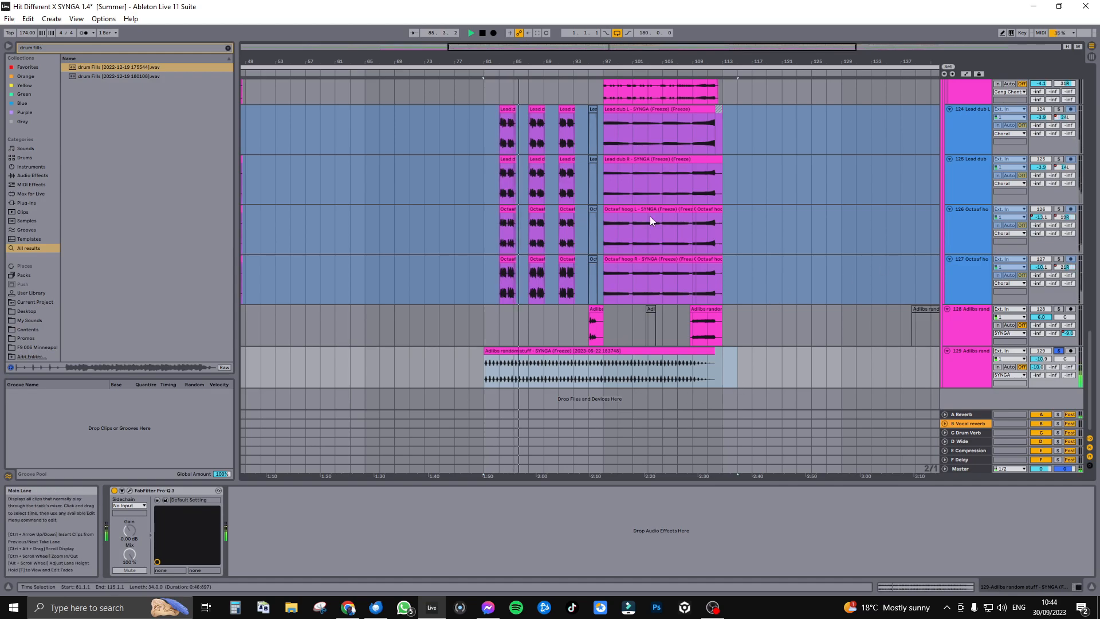
Step: Turn off track 129's solo during playback and look through the Choral group's dub and gang chant tracks
click(587, 47)
drag(586, 47, 667, 51)
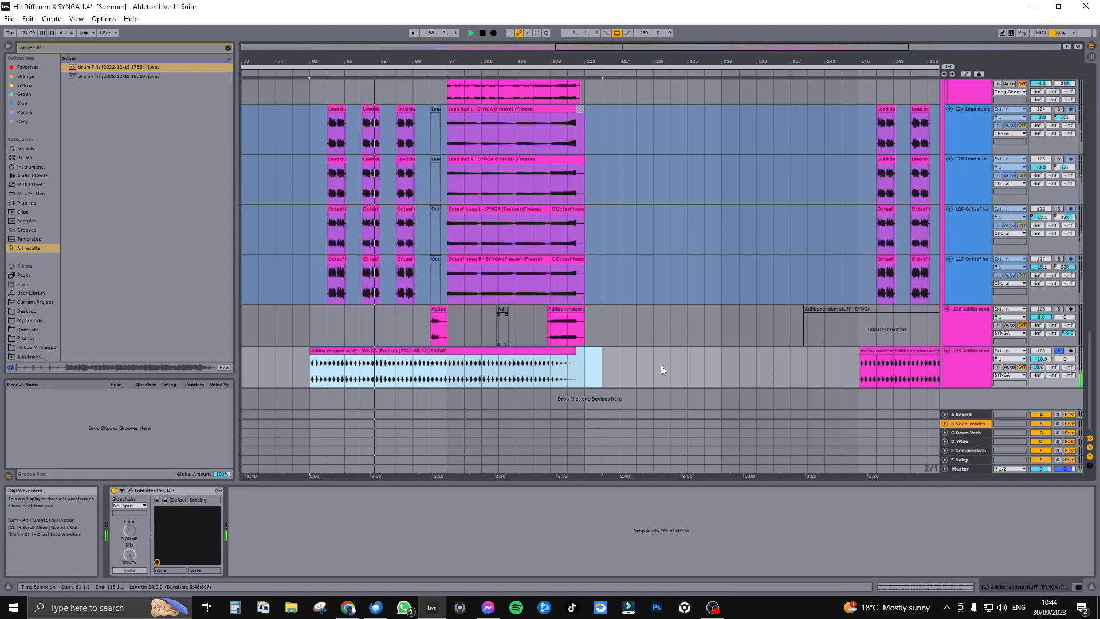
click(1062, 351)
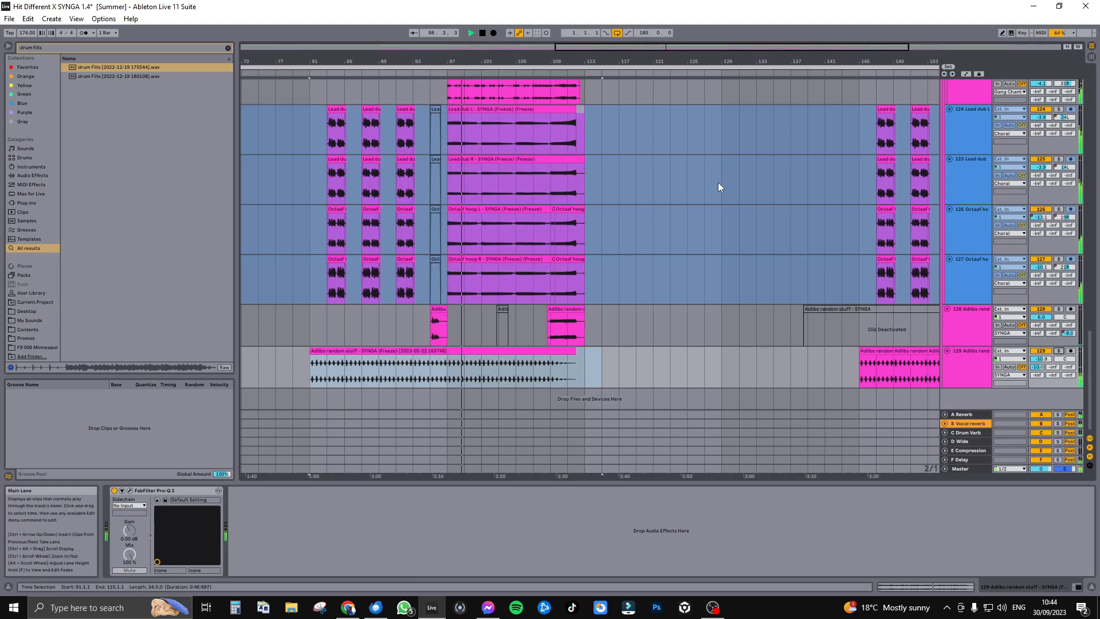
scroll(718, 184, up, 5)
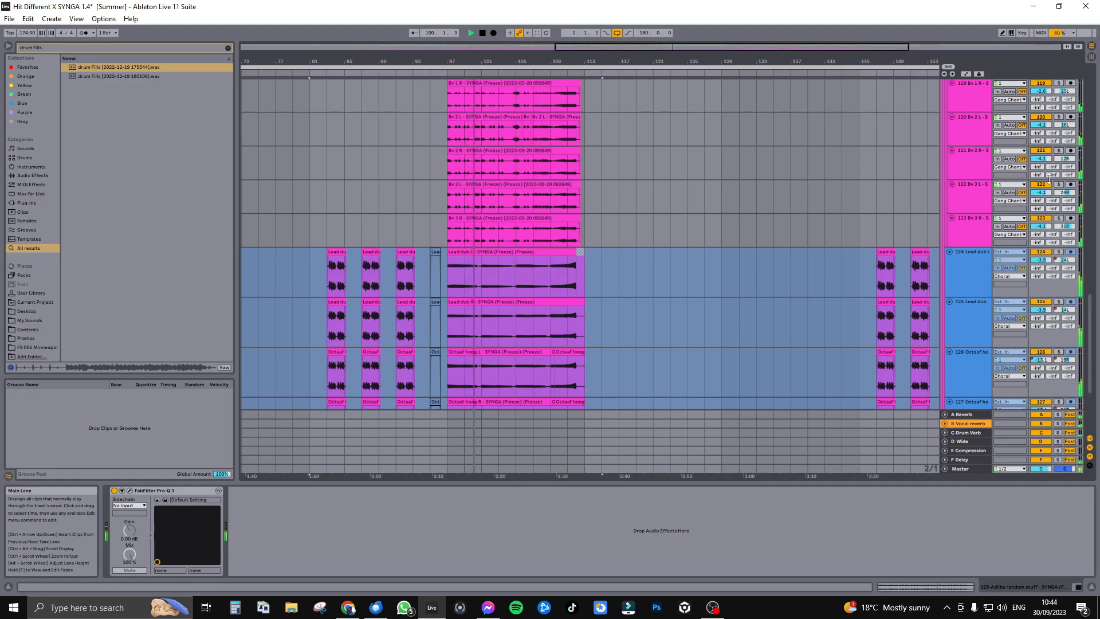
scroll(816, 172, up, 3)
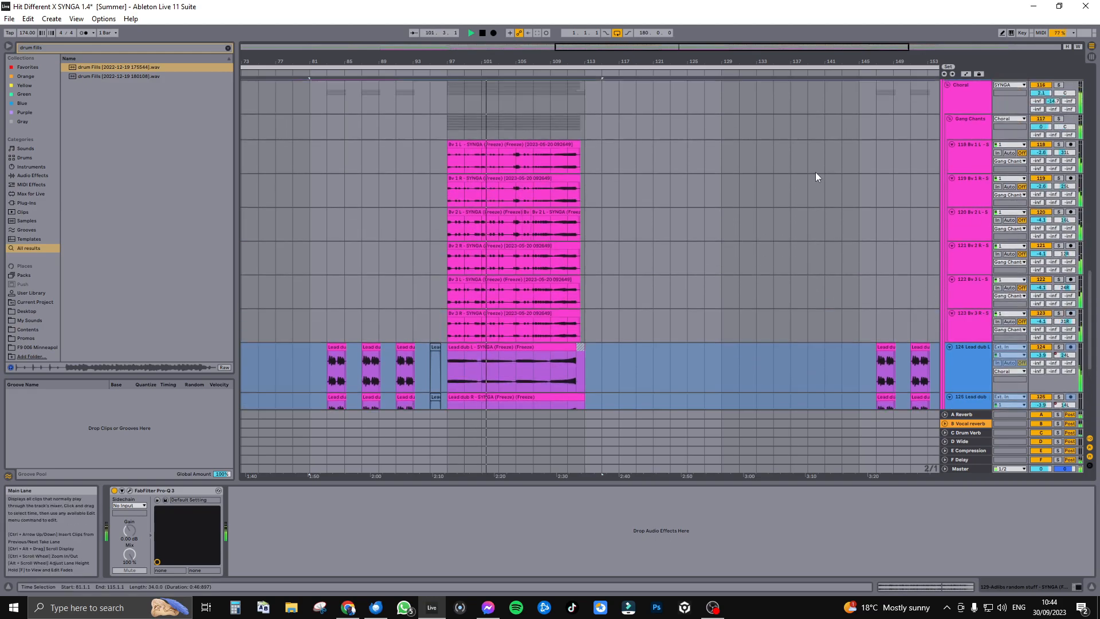
Step: Fold the SYNGA group so its vocal tracks are collapsed into one group track
scroll(815, 171, up, 5)
scroll(916, 166, up, 2)
scroll(944, 159, up, 10)
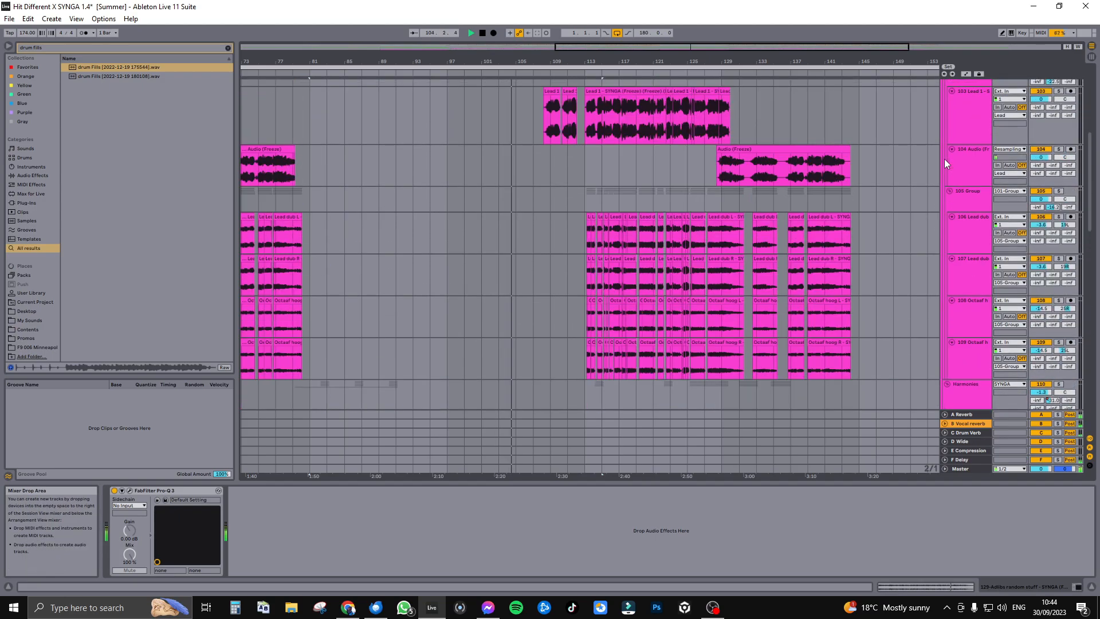
scroll(872, 194, up, 3)
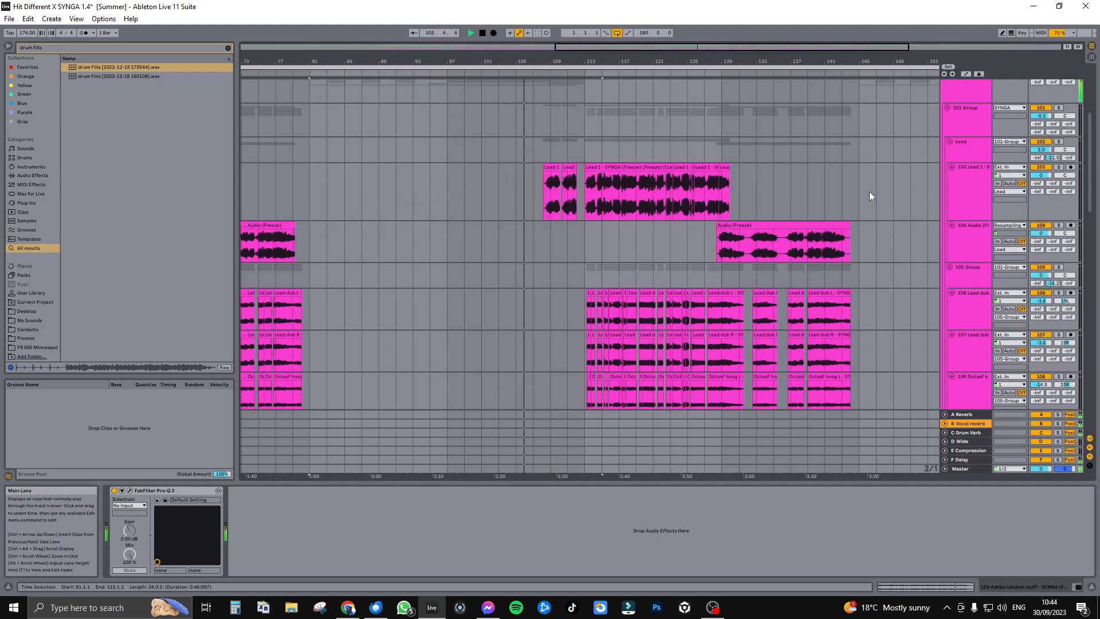
scroll(877, 180, up, 3)
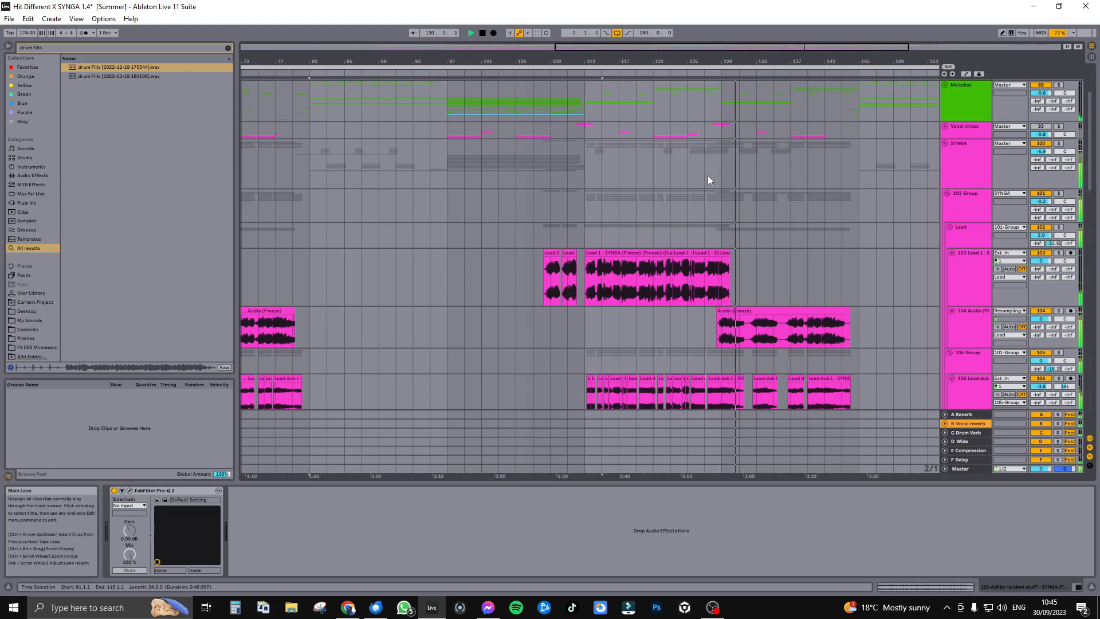
click(958, 166)
key(Left)
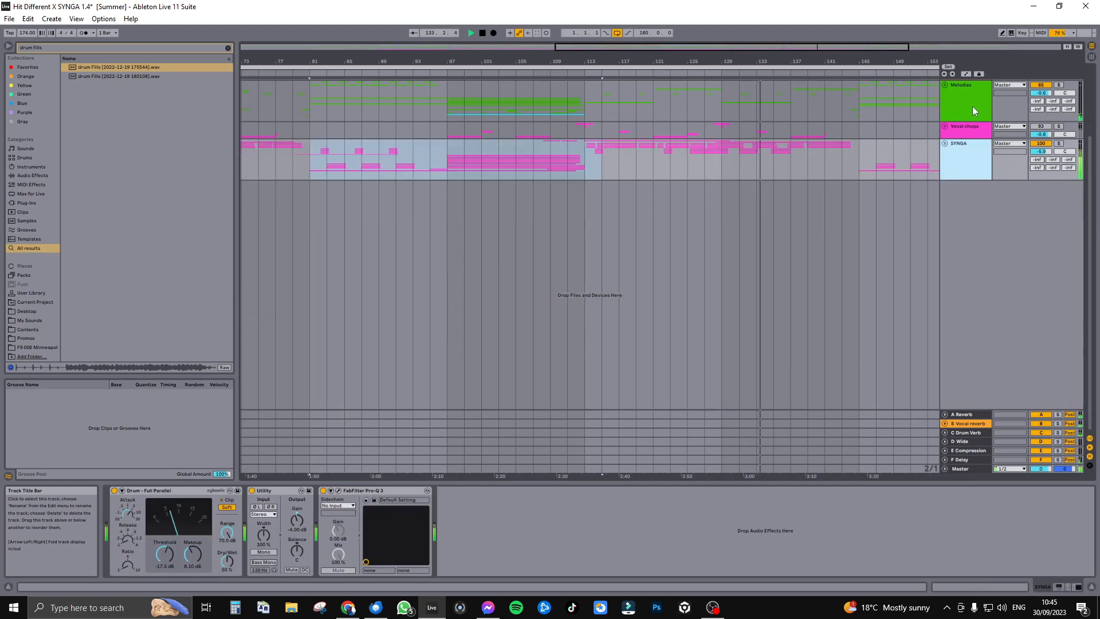
Step: Unfold the FX group to show its individual effect tracks
scroll(956, 112, up, 3)
click(960, 133)
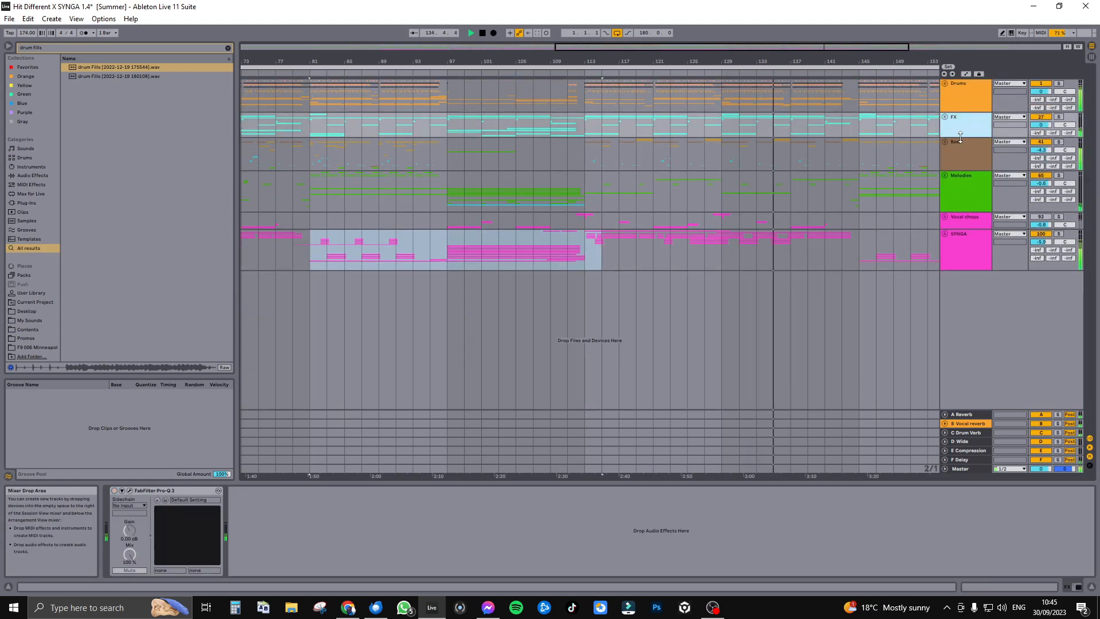
key(Right)
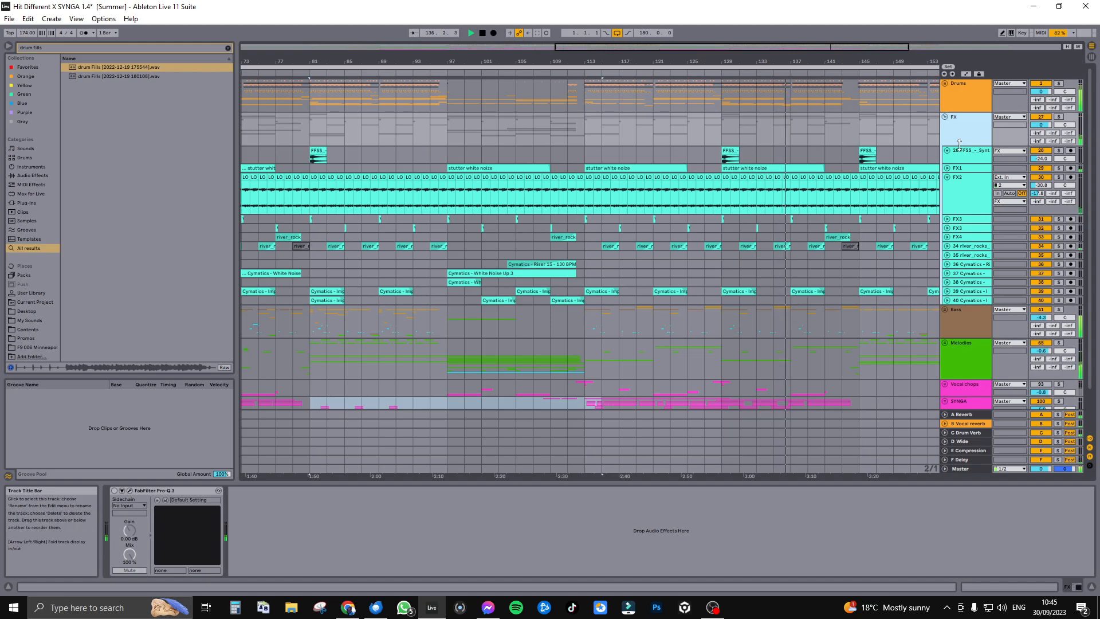
Step: Go through the FX group's tracks one by one from FFSS track 28 to Cymatics track 40, checking their devices, and fold the group
click(963, 156)
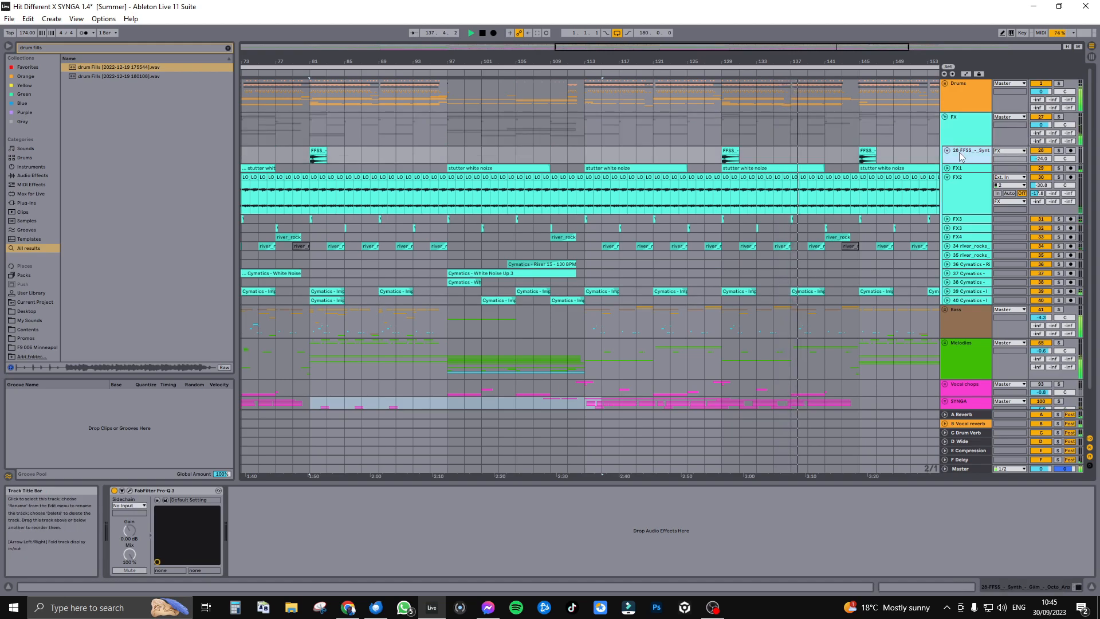
key(Down)
key(Down)
key(Down)
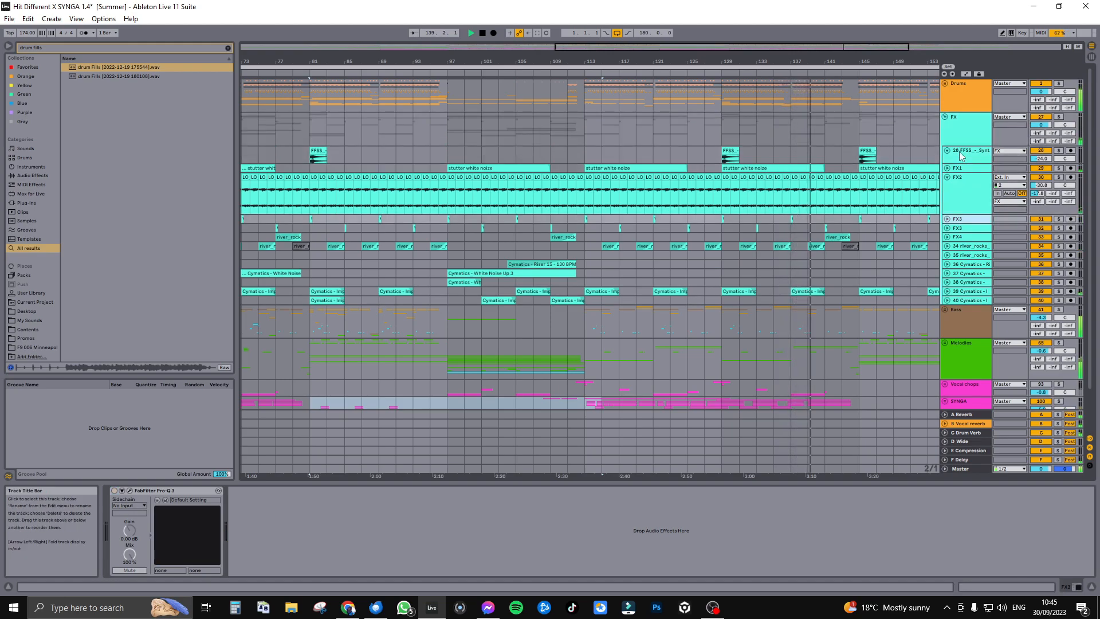
key(Down)
key(Down)
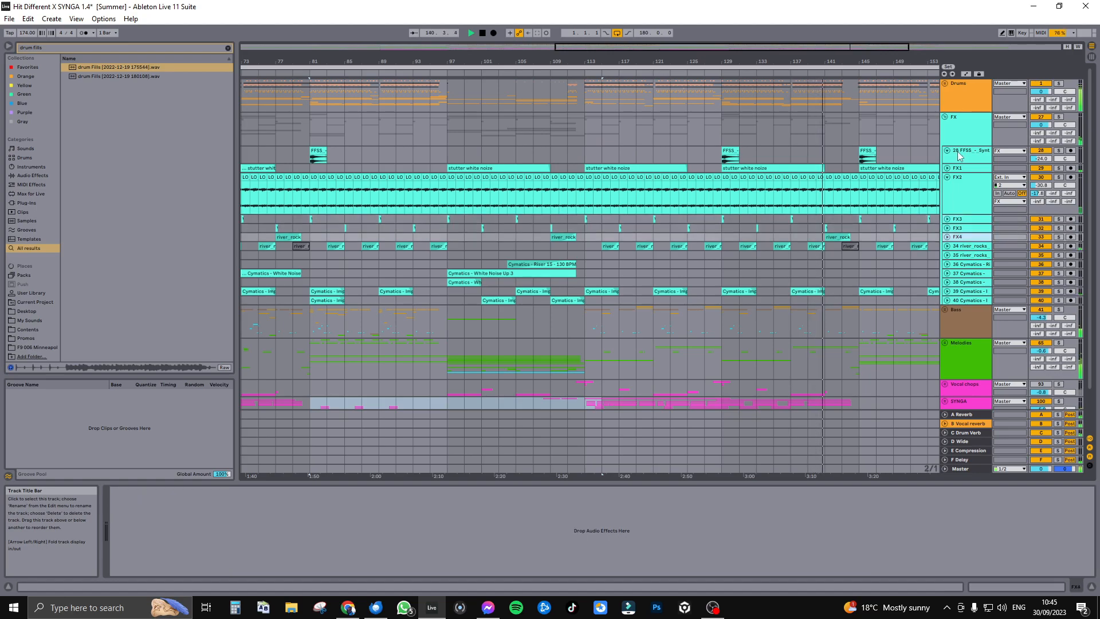
key(Down)
key(Down)
key(Down)
key(Down)
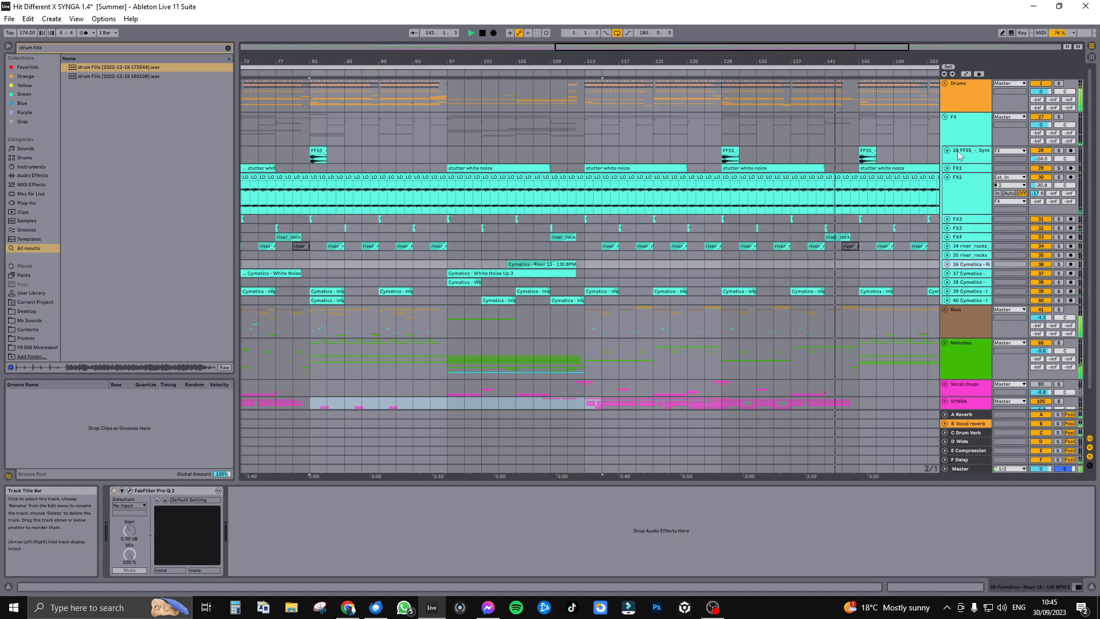
key(Down)
key(Down)
key(Down)
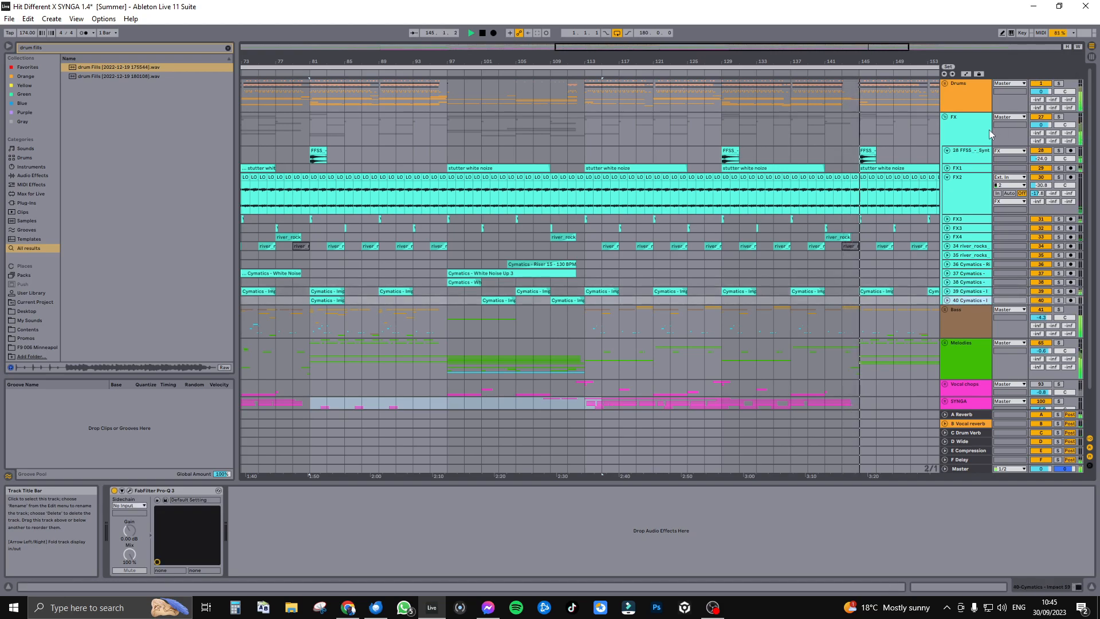
key(Left)
Step: Select the full loop range of the arrangement across all tracks and stop playback
drag(674, 48, 516, 49)
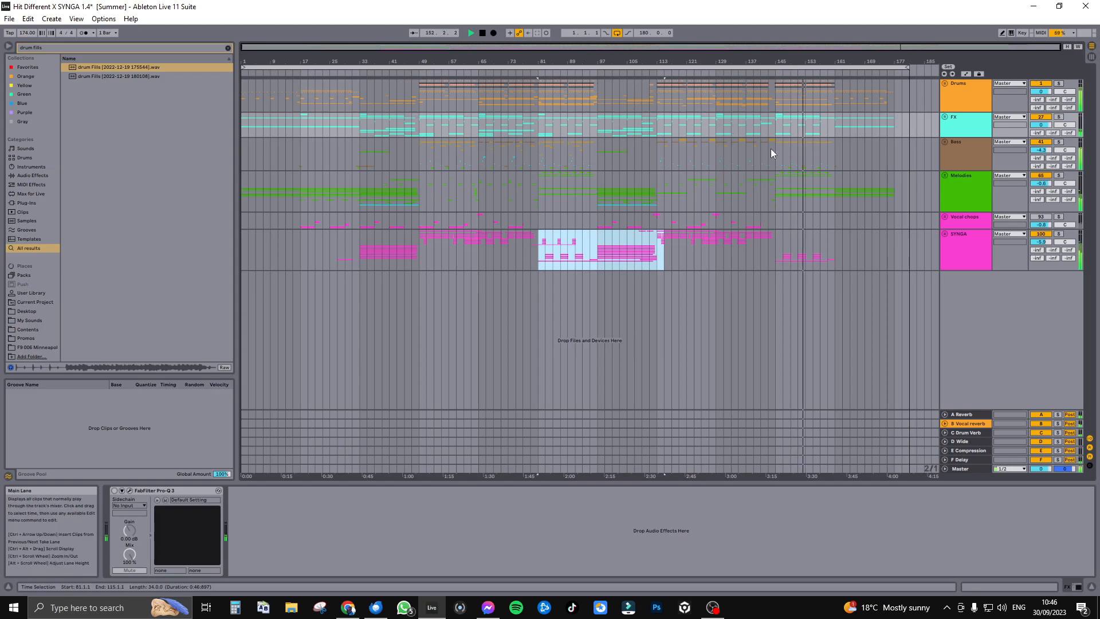
click(835, 67)
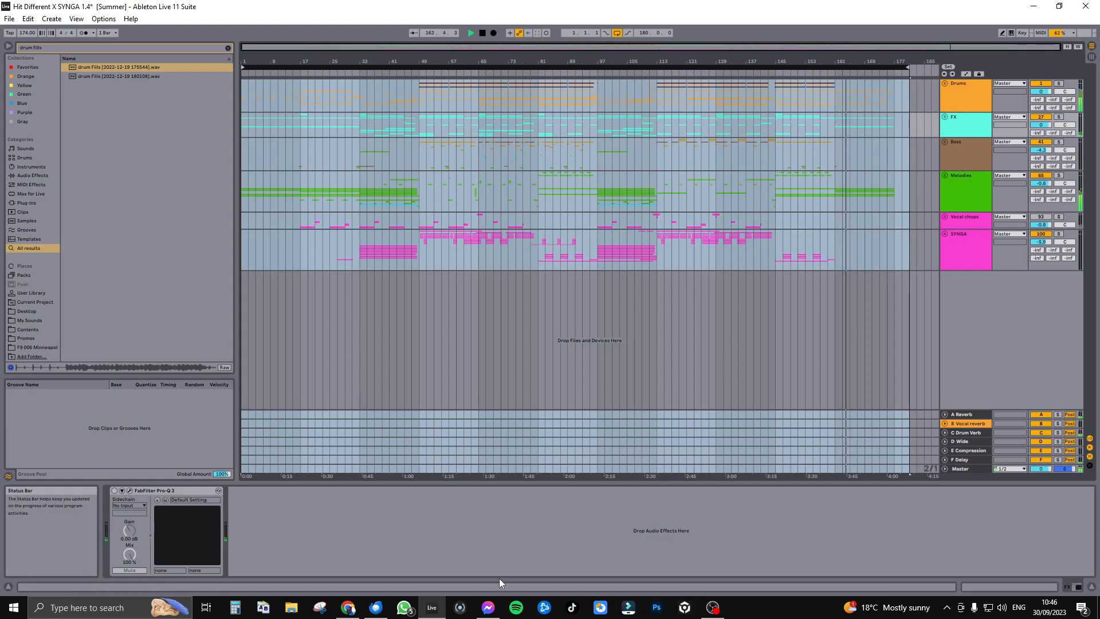
mouse_move(715, 611)
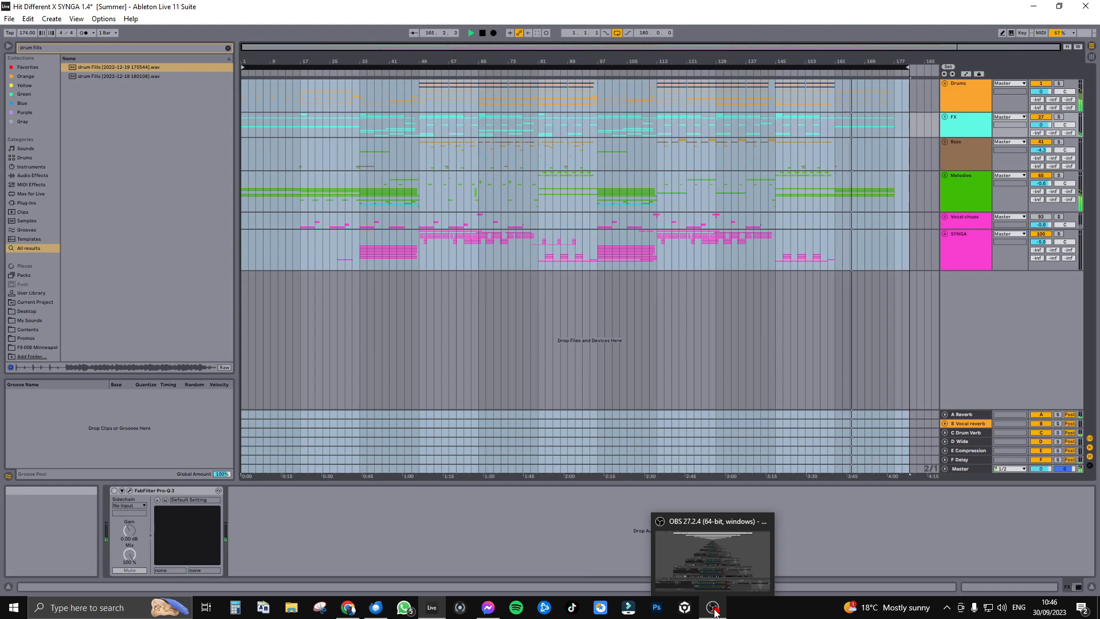
key(space)
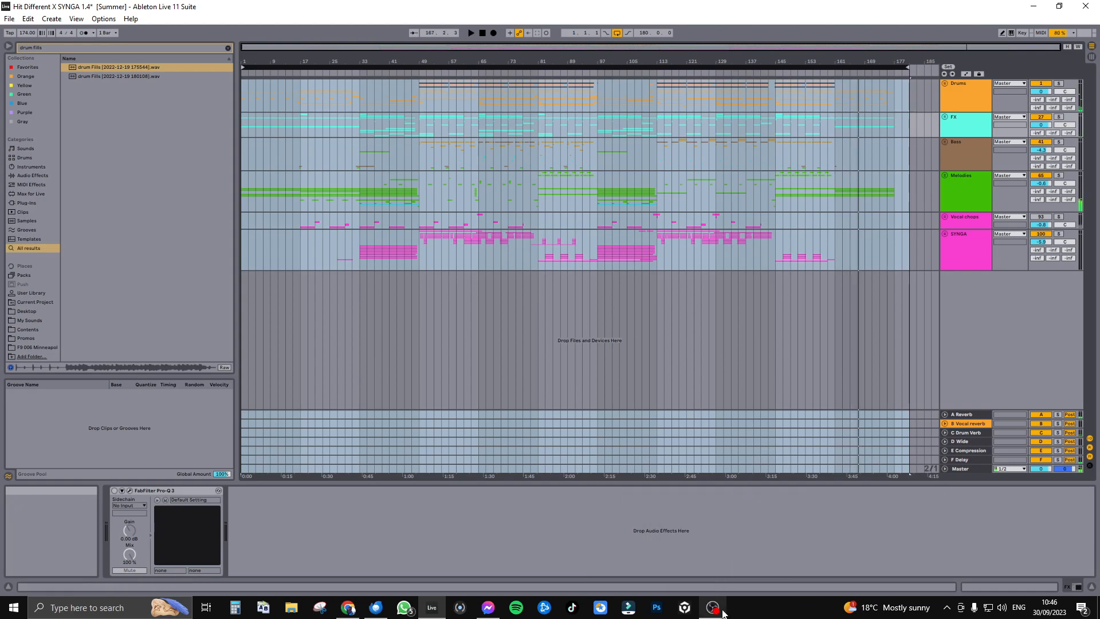